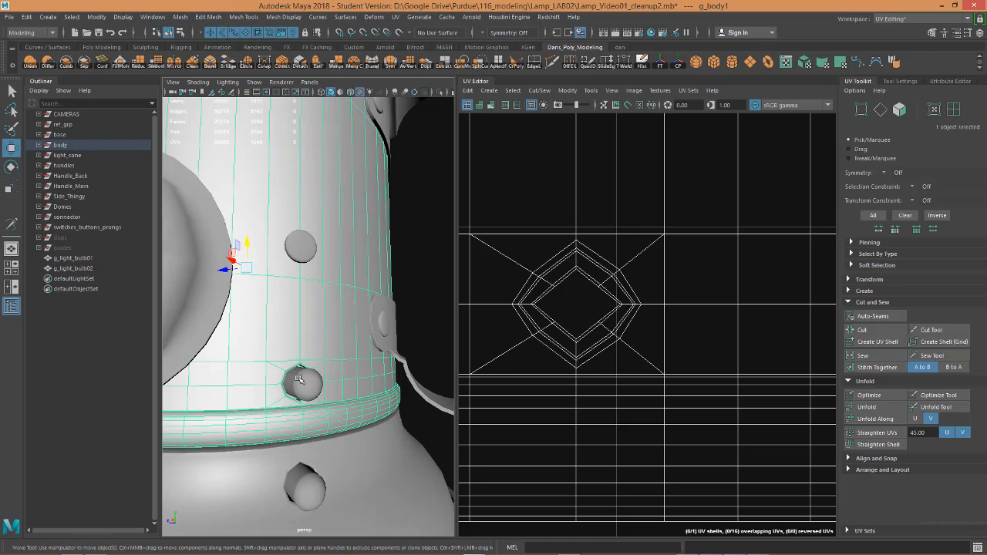
- Select the rings of UVs around the round button hole in the body shell and unfold them
{"action": "right_click_drag", "start_coordinate": [573, 299], "coordinate": [521, 297]}
{"action": "left_click_drag", "start_coordinate": [493, 242], "coordinate": [659, 375]}
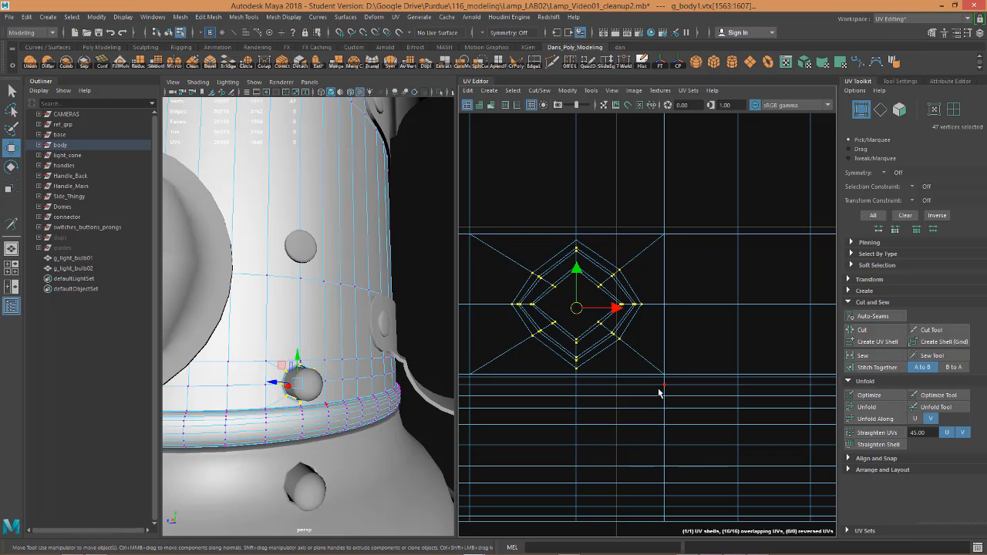
{"action": "right_click_drag", "start_coordinate": [577, 270], "coordinate": [623, 269]}
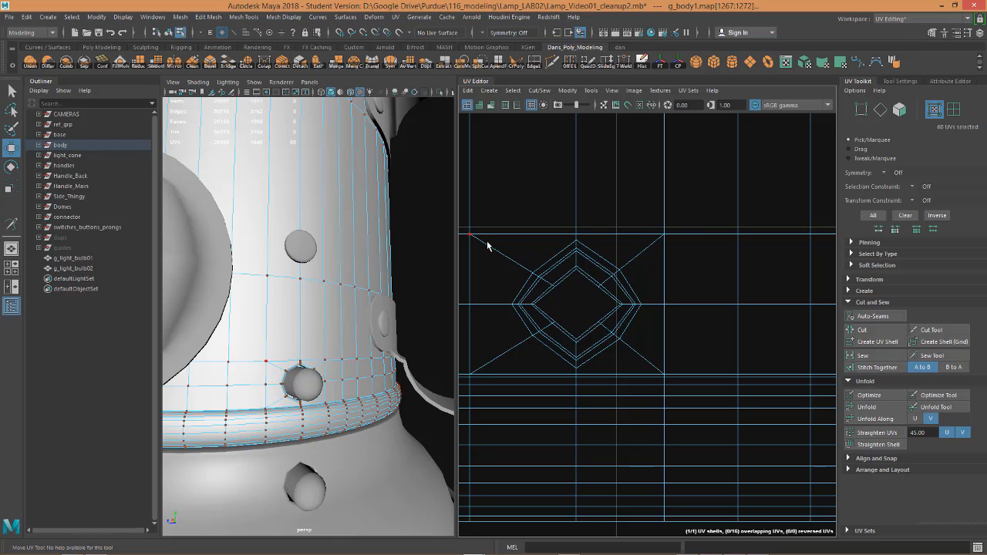
{"action": "left_click_drag", "start_coordinate": [491, 242], "coordinate": [645, 379]}
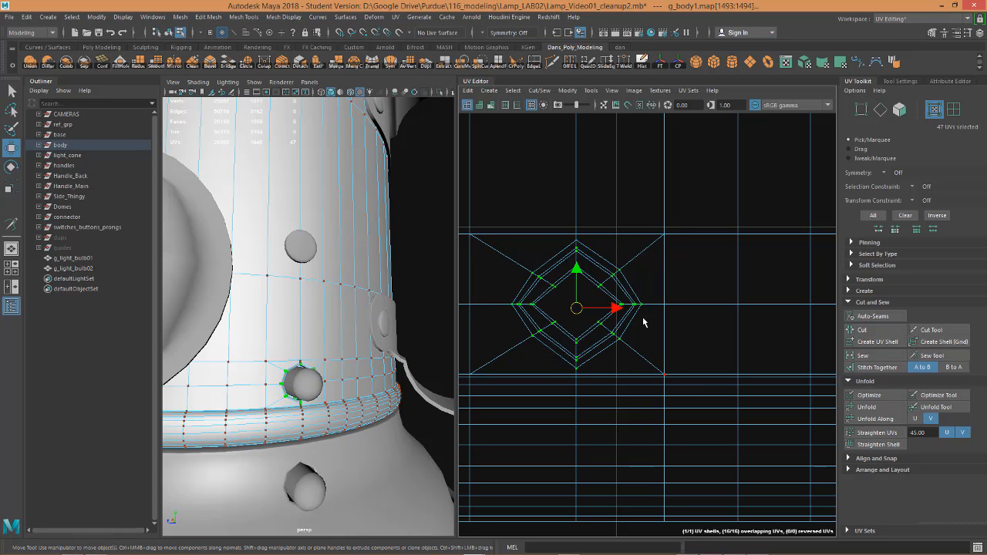
{"action": "left_click_drag", "start_coordinate": [632, 273], "coordinate": [608, 337]}
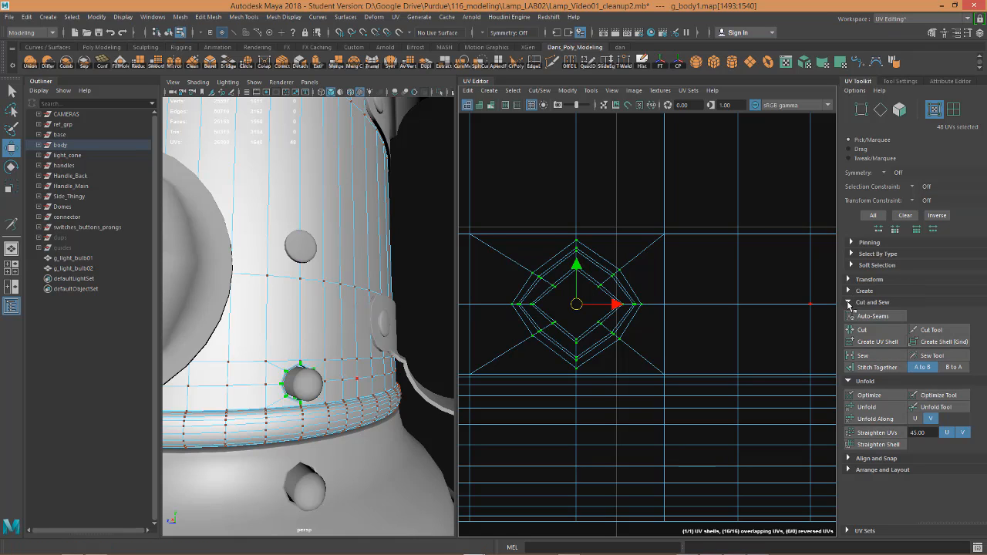
{"action": "left_click", "coordinate": [866, 407]}
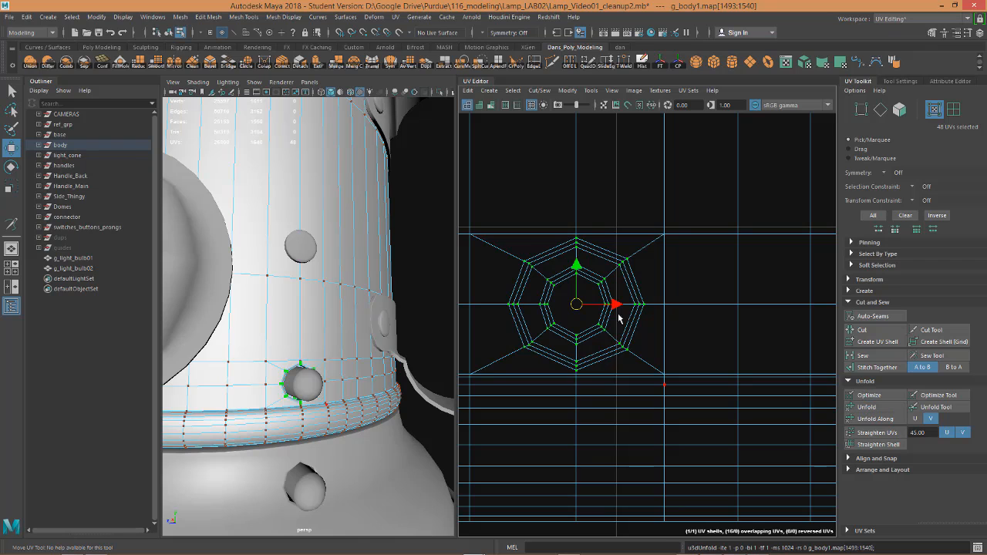
- Turn on UV distortion shading and examine the unfolded round hole in the body shell
{"action": "scroll", "coordinate": [677, 316], "scroll_direction": "down", "scroll_amount": 5}
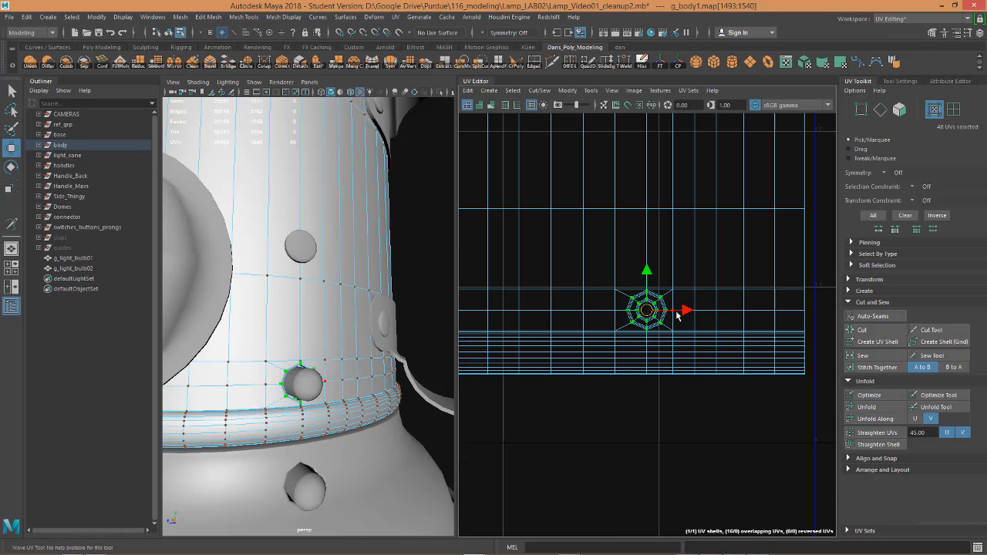
{"action": "left_click", "coordinate": [490, 104]}
{"action": "scroll", "coordinate": [671, 314], "scroll_direction": "up", "scroll_amount": 5}
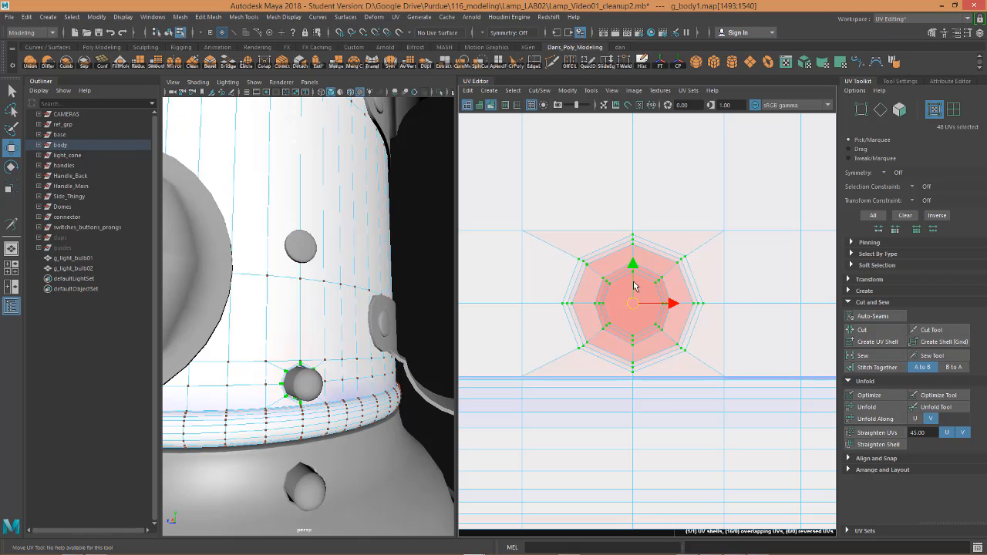
{"action": "scroll", "coordinate": [655, 326], "scroll_direction": "up", "scroll_amount": 6}
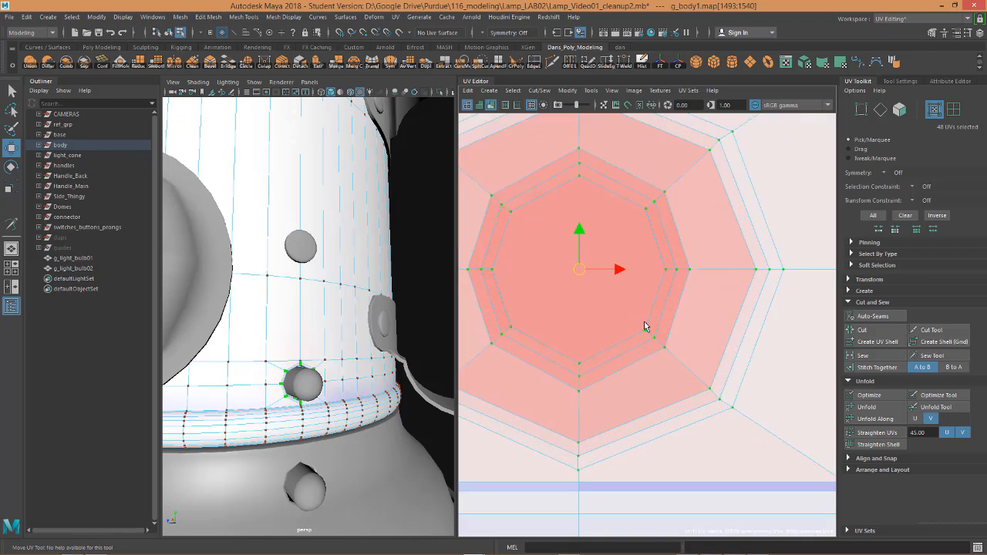
{"action": "scroll", "coordinate": [641, 330], "scroll_direction": "down", "scroll_amount": 4}
{"action": "left_click_drag", "start_coordinate": [348, 334], "coordinate": [330, 356], "text": "alt"}
{"action": "scroll", "coordinate": [594, 263], "scroll_direction": "down", "scroll_amount": 3}
{"action": "scroll", "coordinate": [595, 264], "scroll_direction": "down", "scroll_amount": 3}
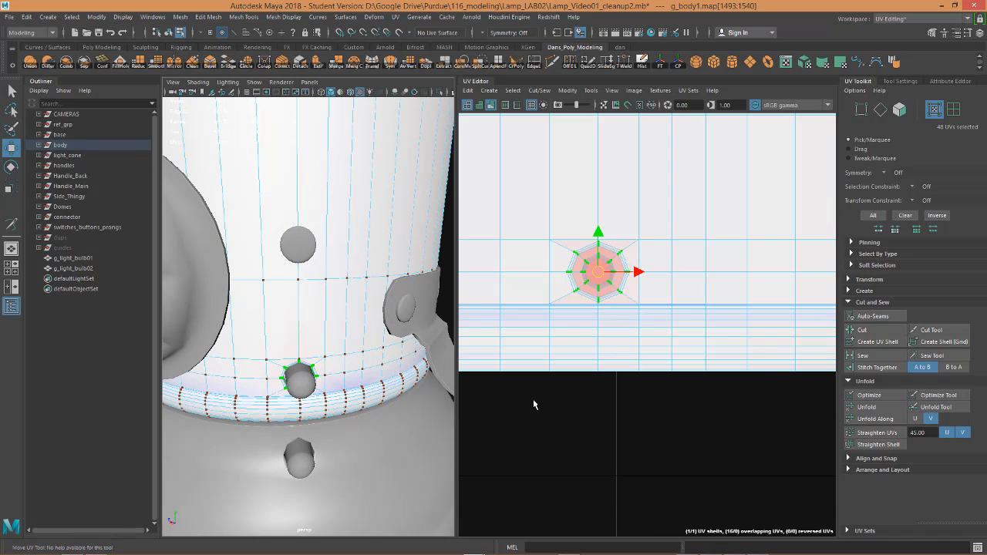
- Examine the UV distortion around the wavy switch slot in the body shell and compare it with the round hole
{"action": "scroll", "coordinate": [586, 287], "scroll_direction": "down", "scroll_amount": 3}
{"action": "scroll", "coordinate": [655, 409], "scroll_direction": "up", "scroll_amount": 6}
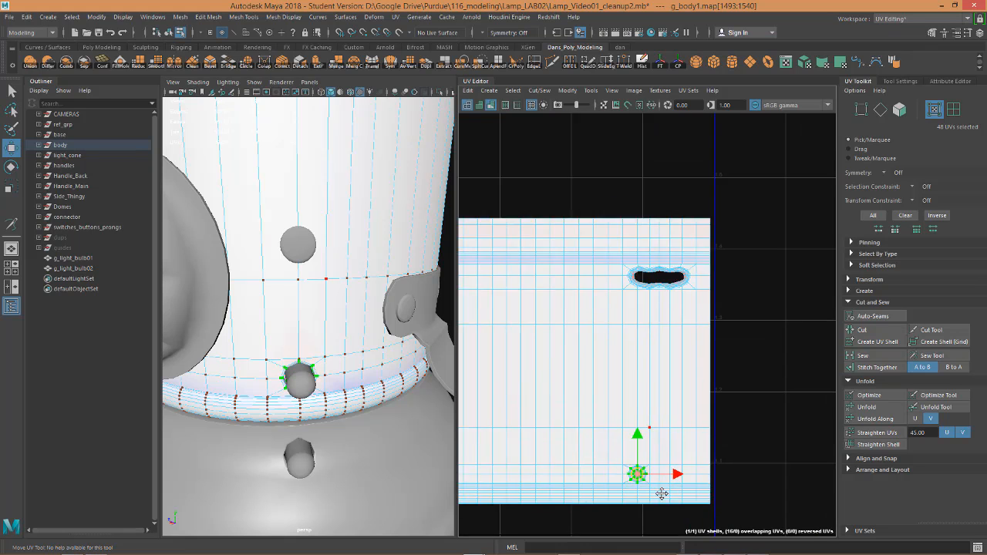
{"action": "scroll", "coordinate": [672, 326], "scroll_direction": "up", "scroll_amount": 6}
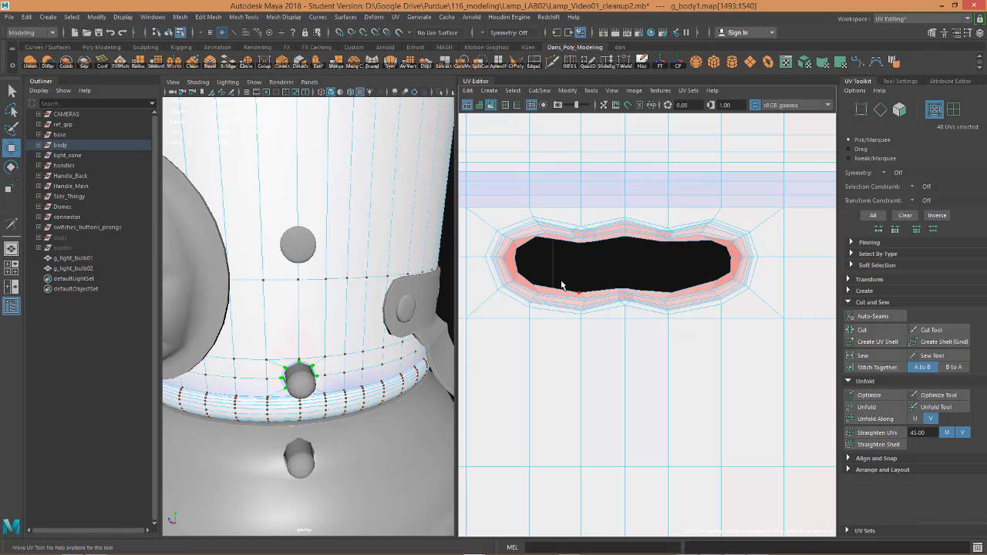
{"action": "scroll", "coordinate": [561, 286], "scroll_direction": "up", "scroll_amount": 3}
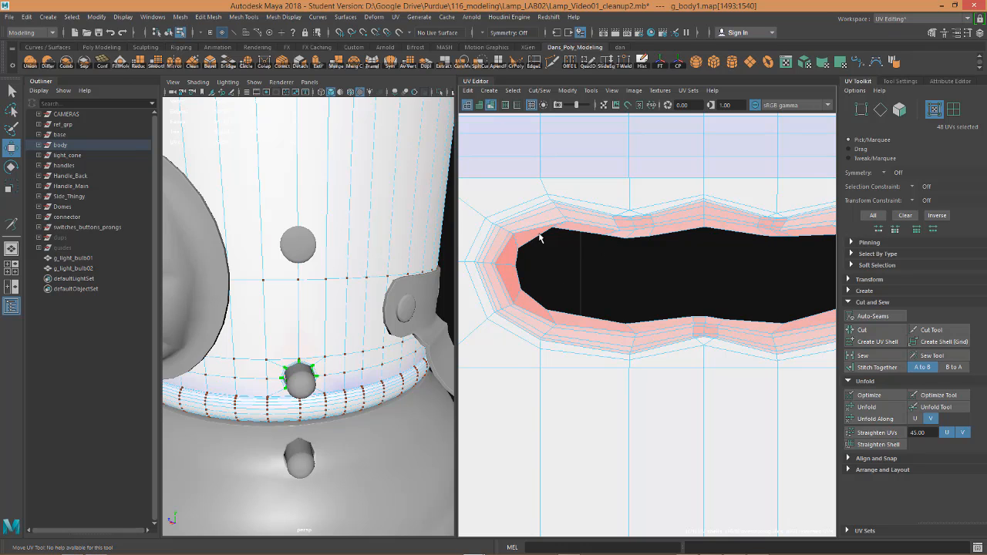
{"action": "scroll", "coordinate": [693, 274], "scroll_direction": "down", "scroll_amount": 5}
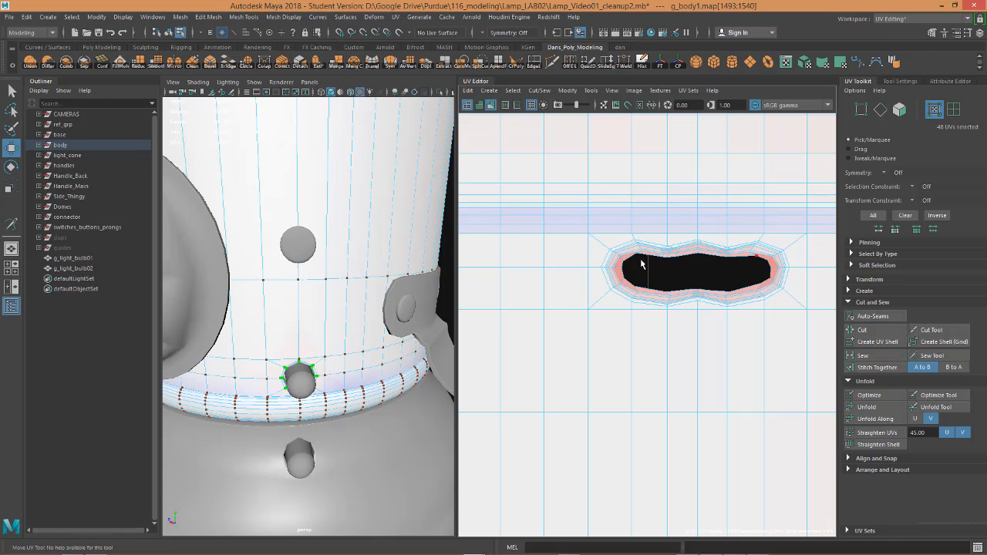
{"action": "scroll", "coordinate": [690, 275], "scroll_direction": "down", "scroll_amount": 3}
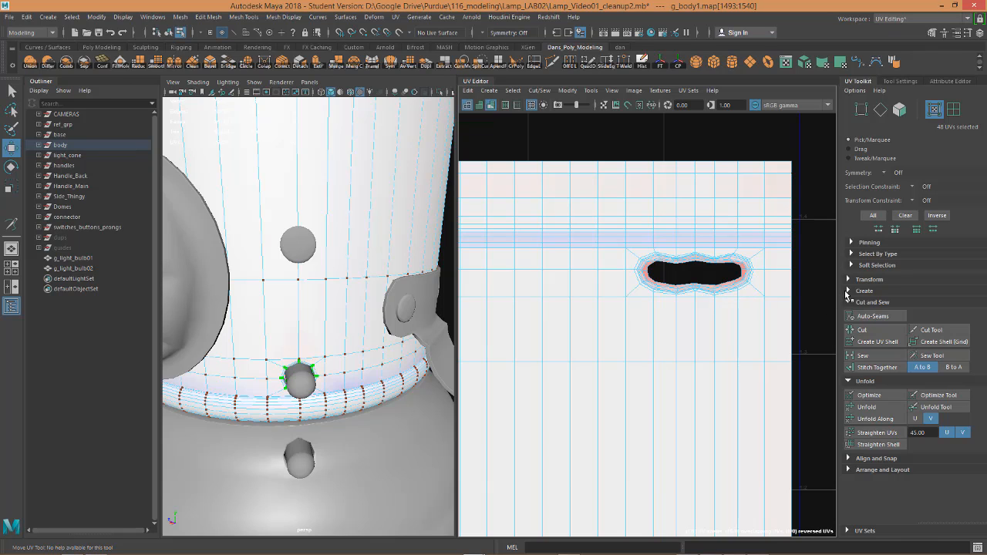
{"action": "left_click", "coordinate": [848, 292]}
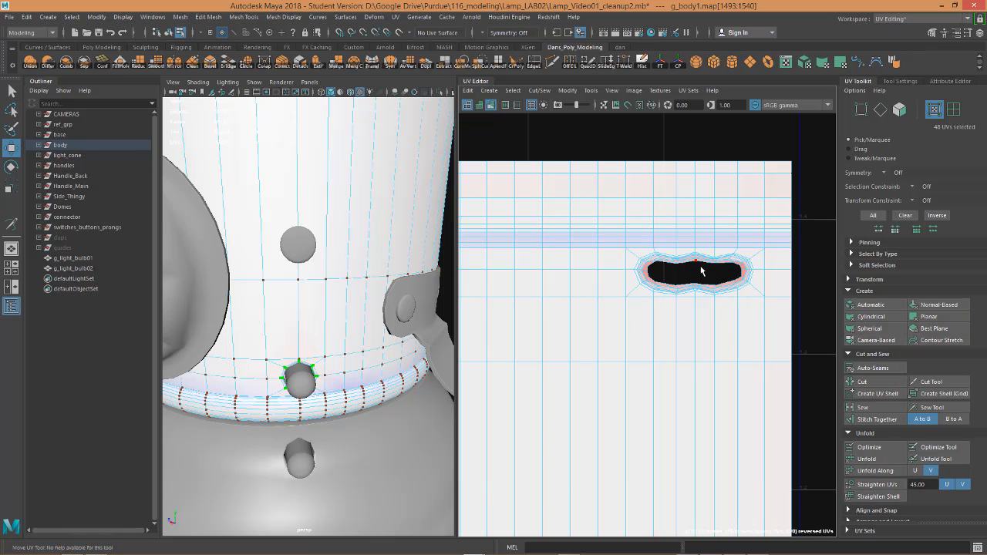
{"action": "scroll", "coordinate": [701, 270], "scroll_direction": "up", "scroll_amount": 3}
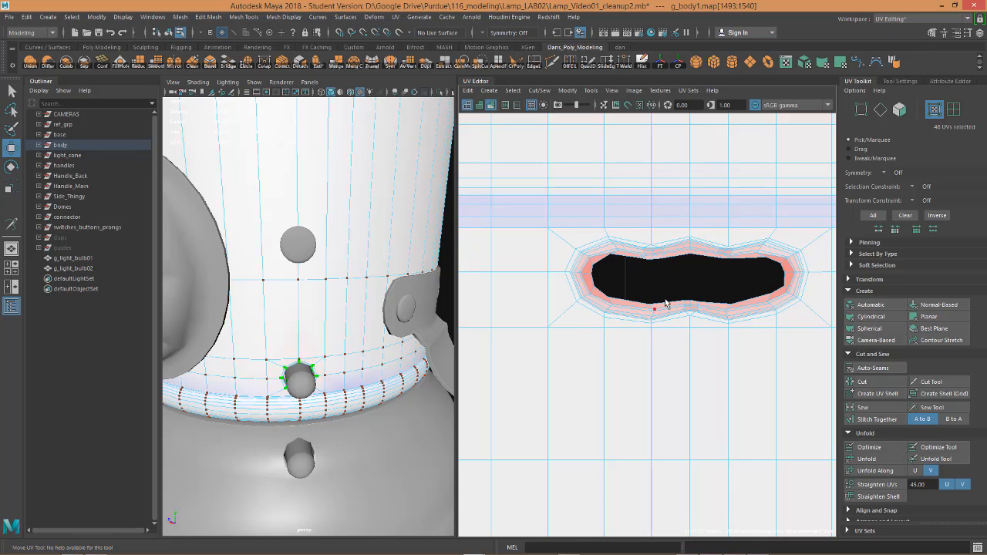
{"action": "scroll", "coordinate": [665, 299], "scroll_direction": "down", "scroll_amount": 9}
{"action": "scroll", "coordinate": [670, 378], "scroll_direction": "up", "scroll_amount": 6}
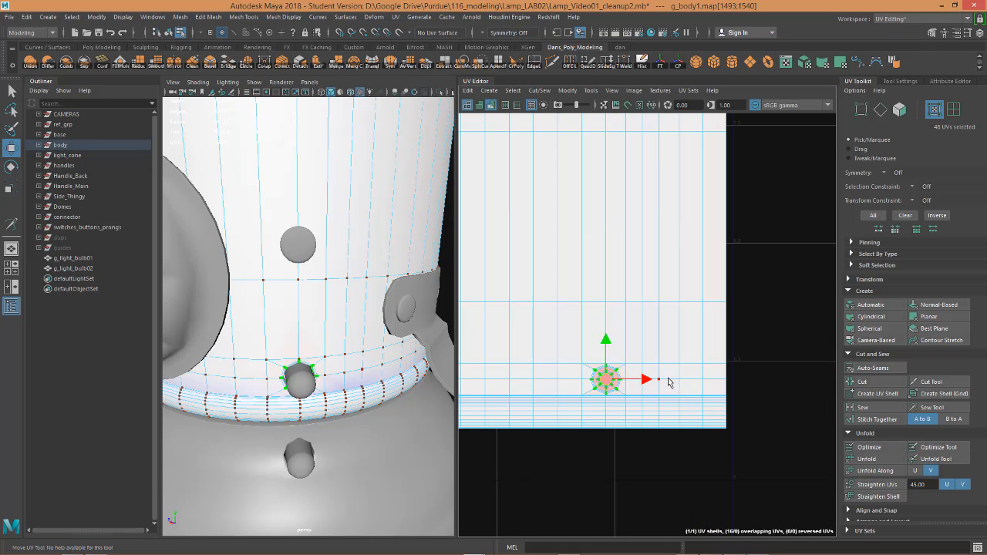
{"action": "middle_click_drag", "start_coordinate": [668, 378], "coordinate": [713, 321], "text": "alt"}
{"action": "scroll", "coordinate": [427, 334], "scroll_direction": "down", "scroll_amount": 6}
{"action": "scroll", "coordinate": [308, 302], "scroll_direction": "up", "scroll_amount": 4}
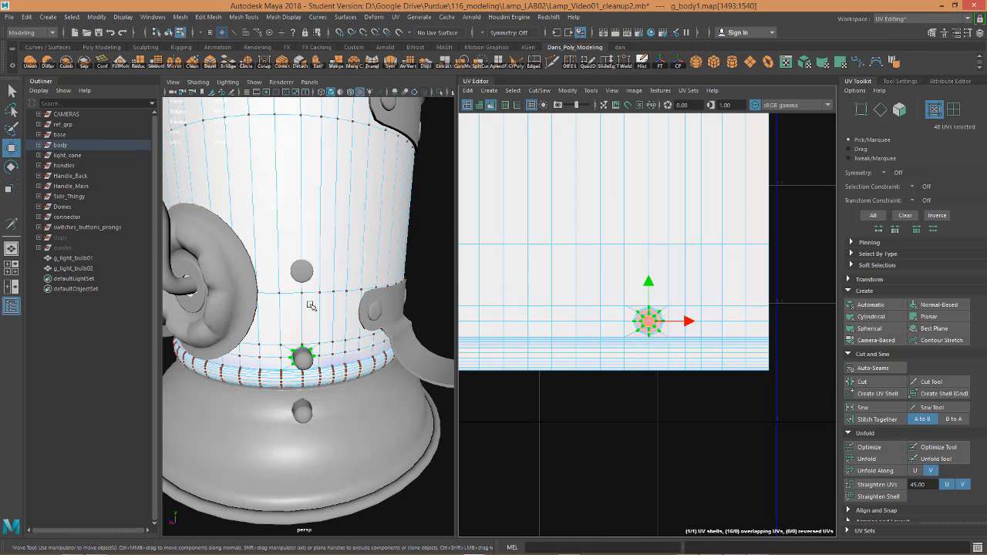
- Check the UV distortion of the release button on the lower body and the one on the base
{"action": "middle_click_drag", "start_coordinate": [317, 327], "coordinate": [325, 355], "text": "alt"}
{"action": "left_click_drag", "start_coordinate": [326, 356], "coordinate": [340, 346], "text": "alt"}
{"action": "right_click_drag", "start_coordinate": [317, 389], "coordinate": [365, 236]}
{"action": "left_click", "coordinate": [322, 387]}
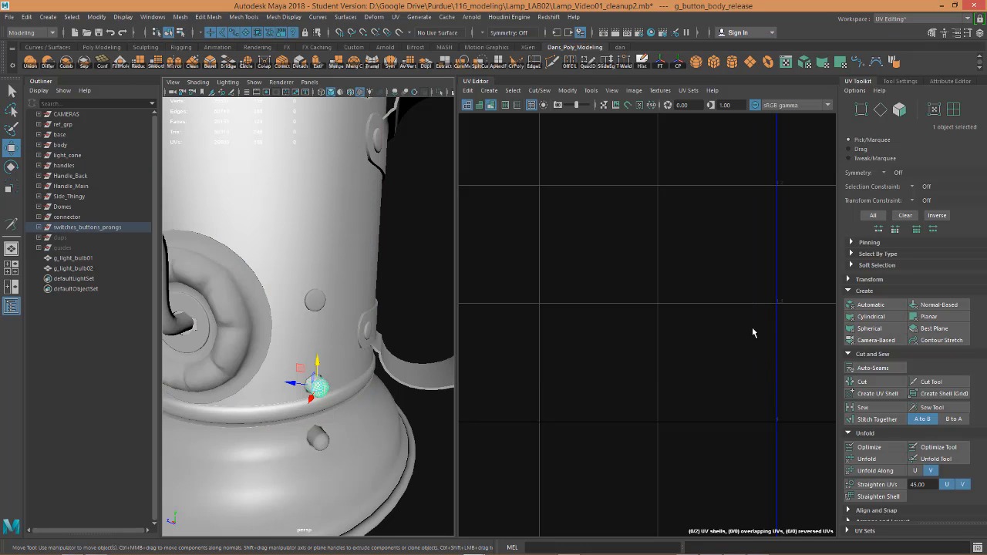
{"action": "key", "text": "f"}
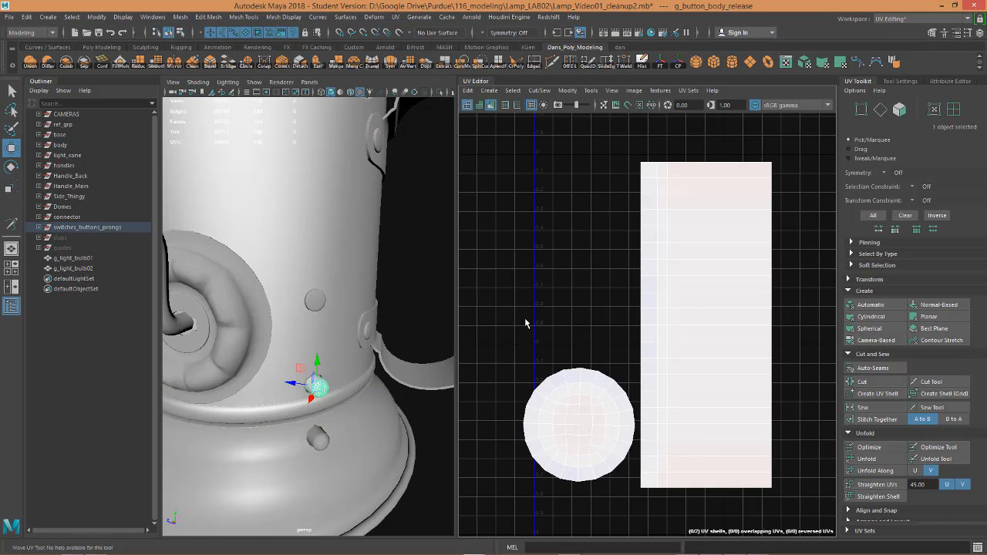
{"action": "left_click", "coordinate": [491, 106]}
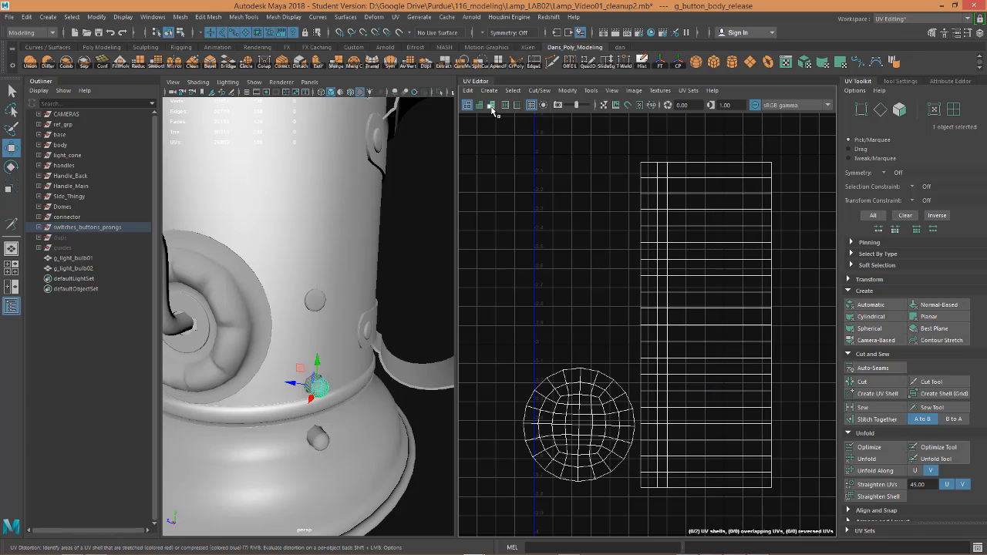
{"action": "left_click", "coordinate": [491, 106]}
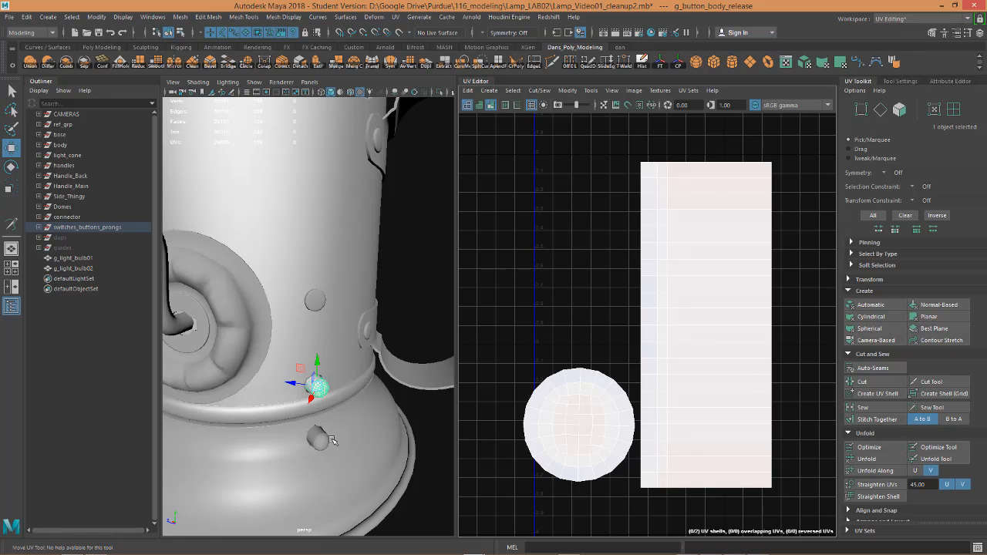
{"action": "left_click", "coordinate": [330, 439]}
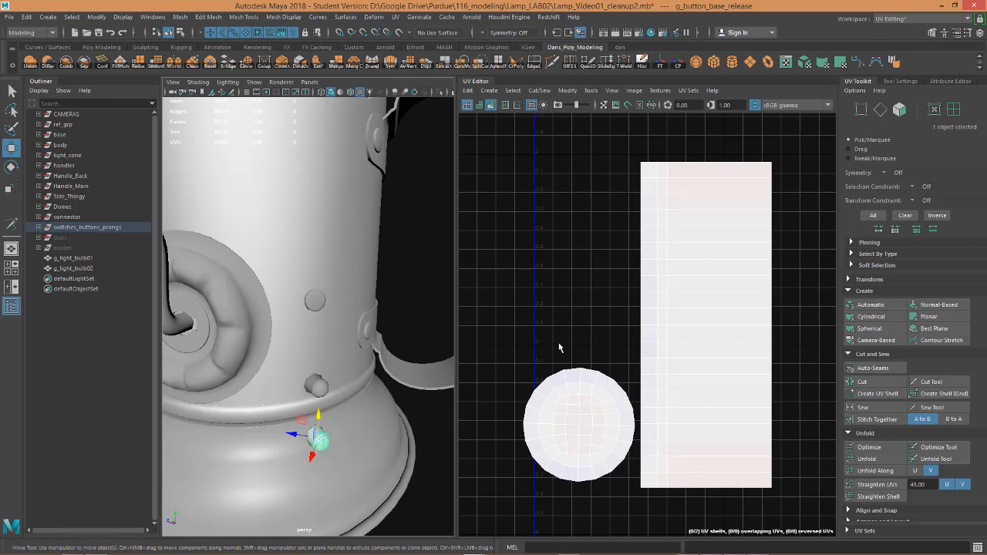
- Select the switch in the wavy slot and check the distortion of its UV shells
{"action": "middle_click_drag", "start_coordinate": [350, 231], "coordinate": [359, 345], "text": "alt"}
{"action": "left_click_drag", "start_coordinate": [382, 266], "coordinate": [337, 296], "text": "alt"}
{"action": "middle_click_drag", "start_coordinate": [387, 199], "coordinate": [382, 244], "text": "alt"}
{"action": "left_click", "coordinate": [364, 233]}
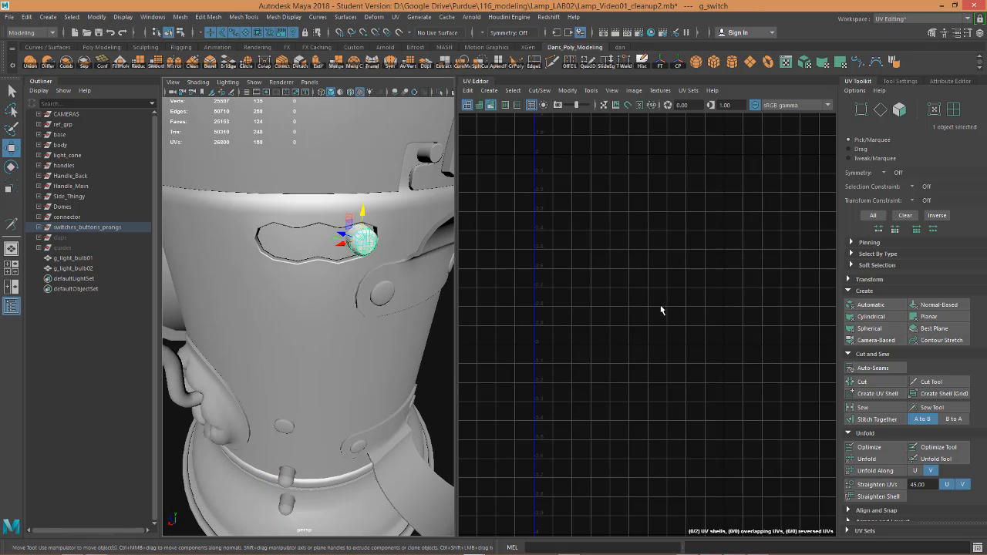
{"action": "scroll", "coordinate": [660, 310], "scroll_direction": "down", "scroll_amount": 6}
{"action": "scroll", "coordinate": [536, 289], "scroll_direction": "up", "scroll_amount": 6}
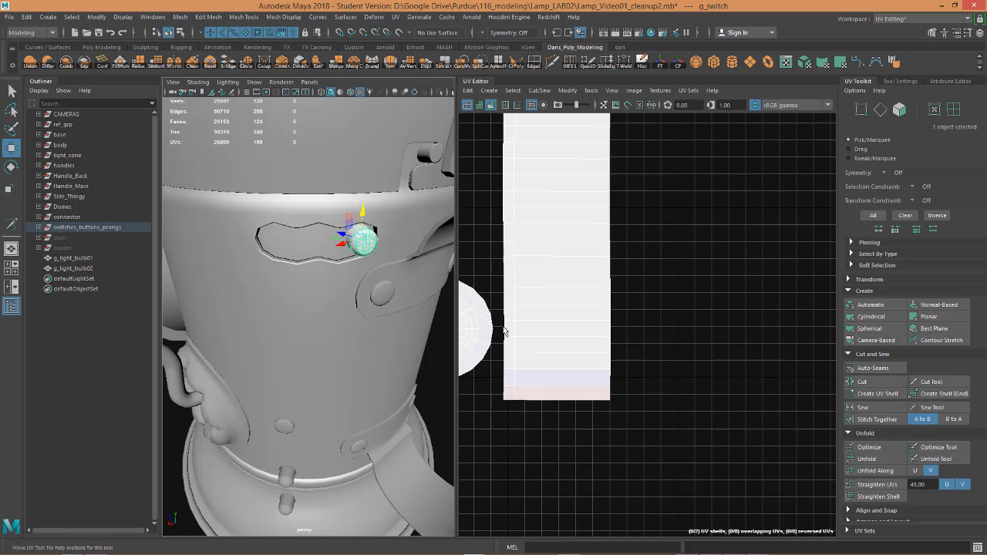
- Select the cap prong, pick all faces of its circular UV shell and unfold them
{"action": "left_click_drag", "start_coordinate": [341, 237], "coordinate": [359, 279], "text": "alt"}
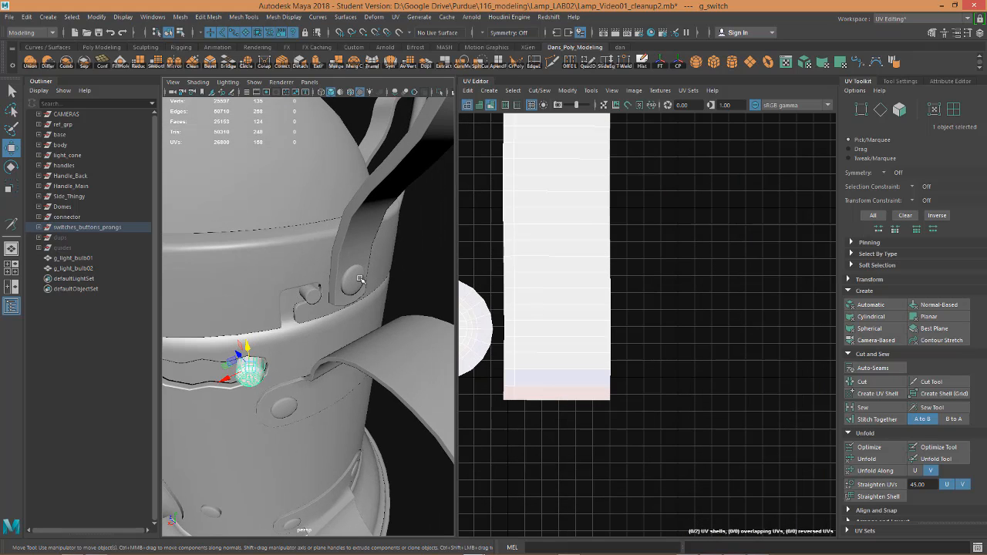
{"action": "left_click", "coordinate": [308, 299]}
{"action": "key", "text": "f"}
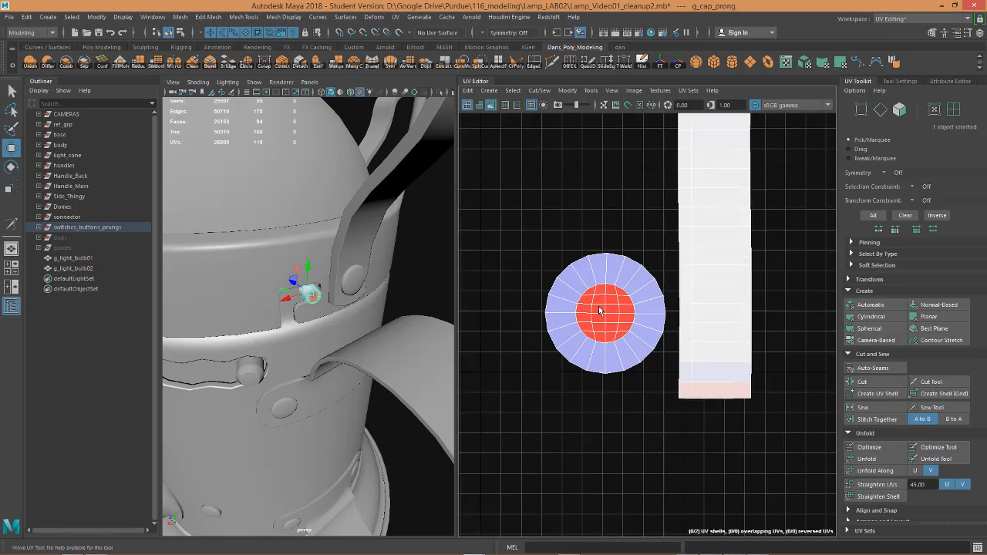
{"action": "right_click_drag", "start_coordinate": [608, 313], "coordinate": [607, 340]}
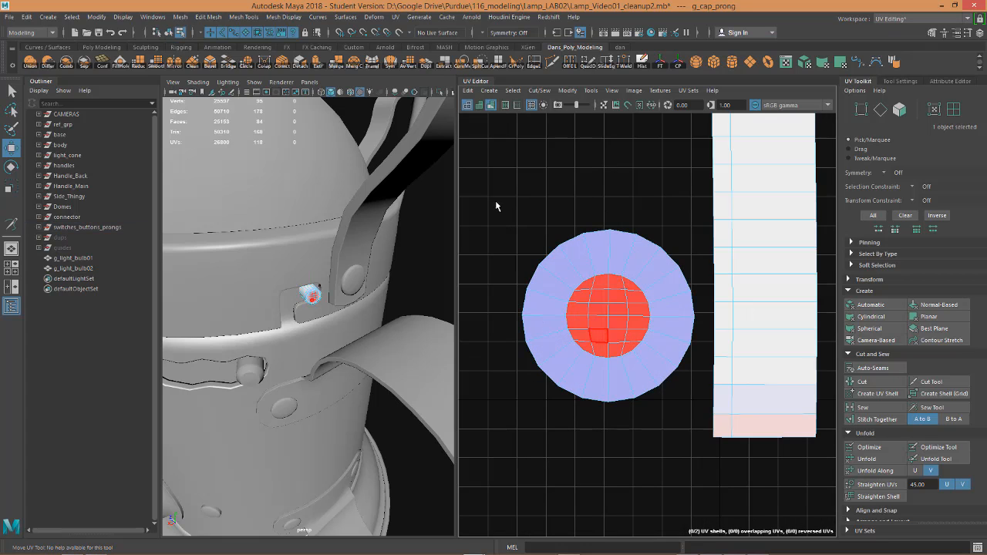
{"action": "left_click_drag", "start_coordinate": [500, 203], "coordinate": [714, 454]}
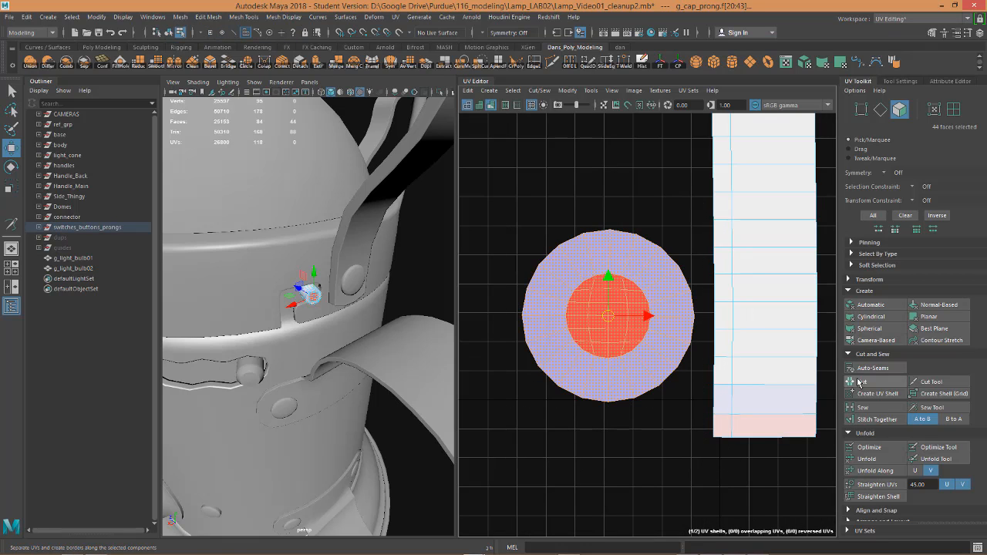
{"action": "left_click", "coordinate": [875, 461]}
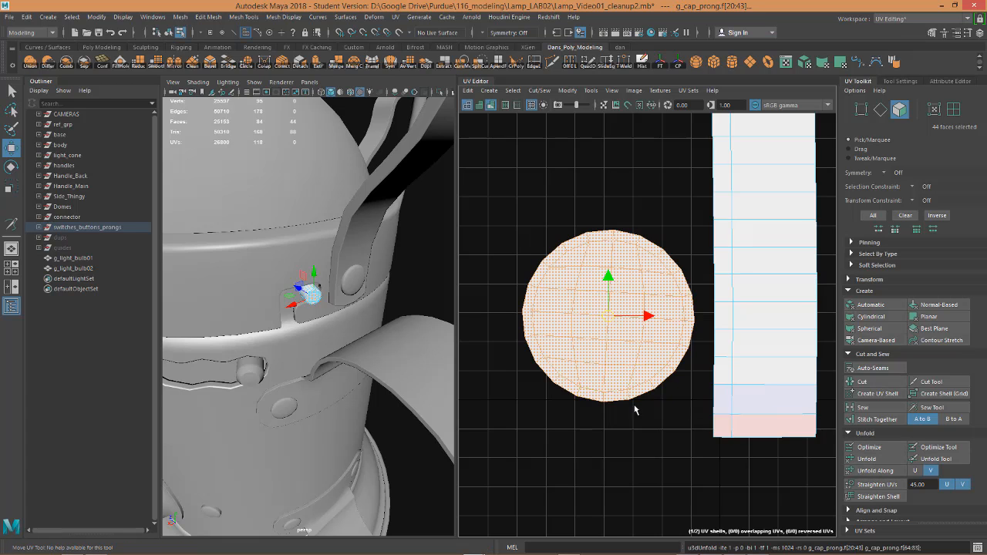
- Unfold the cap prong's rectangular side shell and straighten its UVs in U and V with a 45 degree angle
{"action": "key", "text": "a"}
{"action": "left_click_drag", "start_coordinate": [650, 153], "coordinate": [772, 540]}
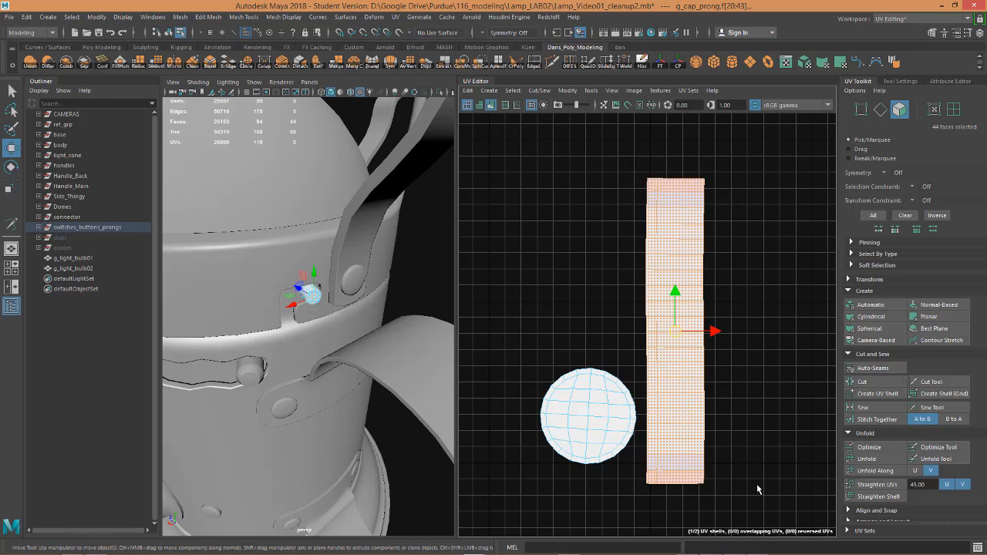
{"action": "left_click", "coordinate": [876, 460]}
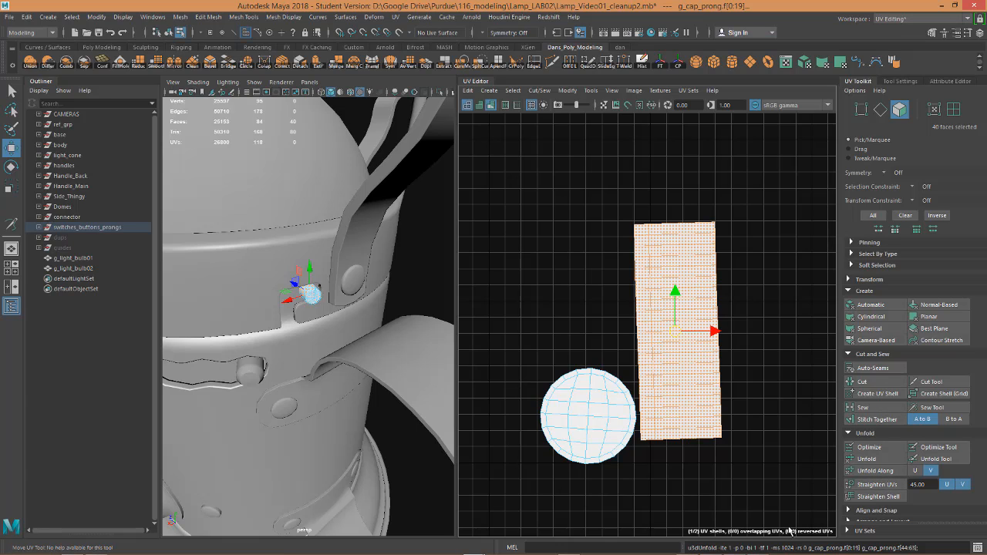
{"action": "left_click", "coordinate": [879, 485]}
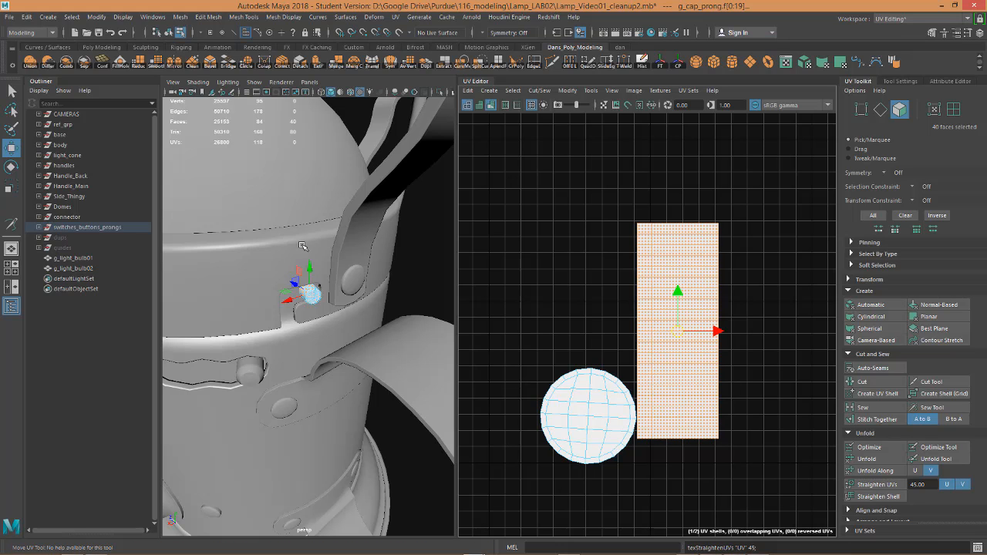
- Select all faces of the flared lamp base and locate its UV shell in the UV Editor
{"action": "left_click_drag", "start_coordinate": [305, 251], "coordinate": [292, 289], "text": "alt"}
{"action": "right_click_drag", "start_coordinate": [340, 297], "coordinate": [297, 303], "text": "alt"}
{"action": "left_click_drag", "start_coordinate": [297, 303], "coordinate": [197, 296], "text": "alt"}
{"action": "middle_click_drag", "start_coordinate": [353, 358], "coordinate": [333, 254], "text": "alt"}
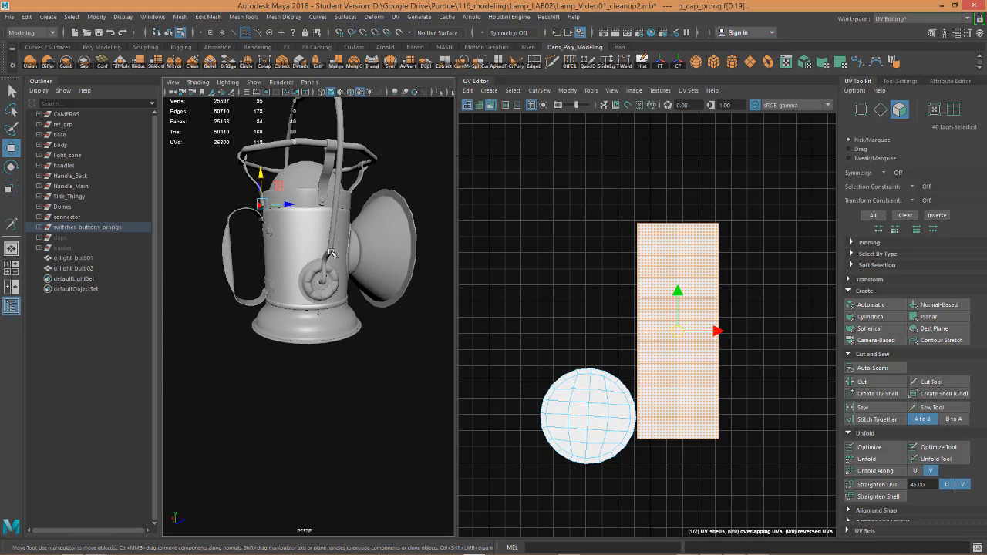
{"action": "right_click_drag", "start_coordinate": [315, 273], "coordinate": [324, 334], "text": "alt"}
{"action": "double_click", "coordinate": [309, 349]}
{"action": "scroll", "coordinate": [644, 344], "scroll_direction": "down", "scroll_amount": 5}
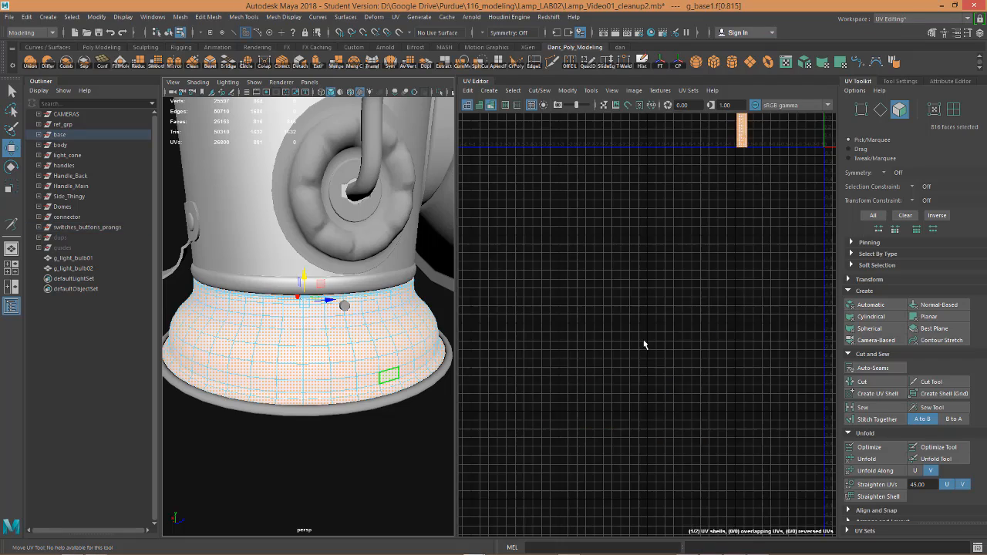
{"action": "scroll", "coordinate": [710, 228], "scroll_direction": "up", "scroll_amount": 2}
{"action": "scroll", "coordinate": [695, 190], "scroll_direction": "up", "scroll_amount": 5}
{"action": "scroll", "coordinate": [689, 330], "scroll_direction": "up", "scroll_amount": 2}
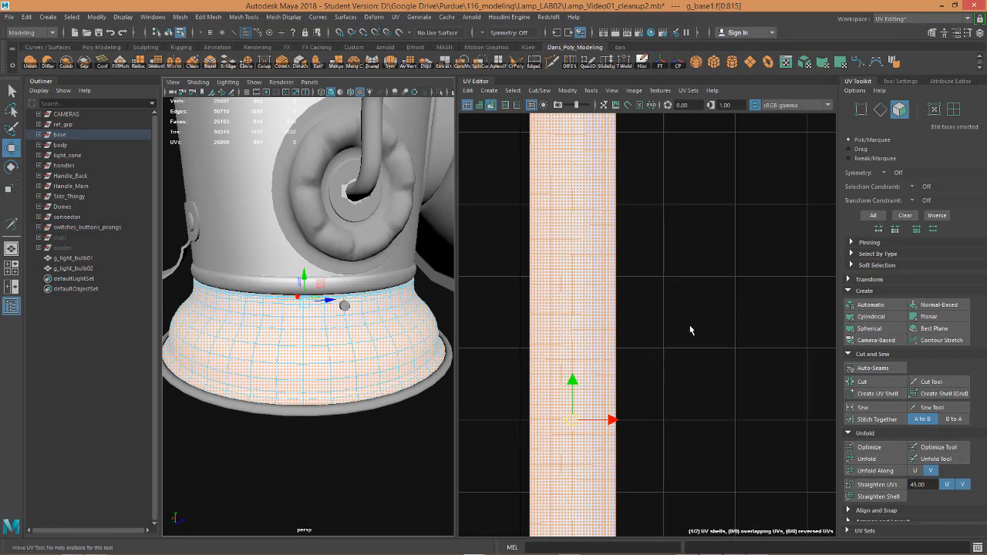
- Examine the base's long UV shell for distortion, especially around the octagonal button area near its lower end
{"action": "middle_click_drag", "start_coordinate": [691, 338], "coordinate": [703, 159], "text": "alt"}
{"action": "middle_click_drag", "start_coordinate": [690, 428], "coordinate": [709, 296], "text": "alt"}
{"action": "scroll", "coordinate": [674, 344], "scroll_direction": "up", "scroll_amount": 4}
{"action": "middle_click_drag", "start_coordinate": [619, 418], "coordinate": [661, 339], "text": "alt"}
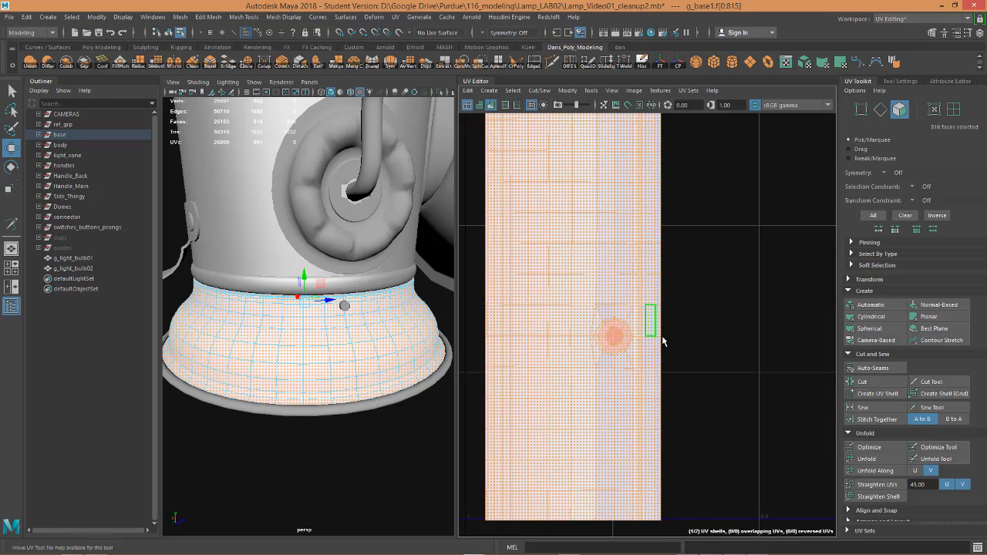
{"action": "scroll", "coordinate": [646, 329], "scroll_direction": "up", "scroll_amount": 4}
{"action": "scroll", "coordinate": [529, 356], "scroll_direction": "up", "scroll_amount": 3}
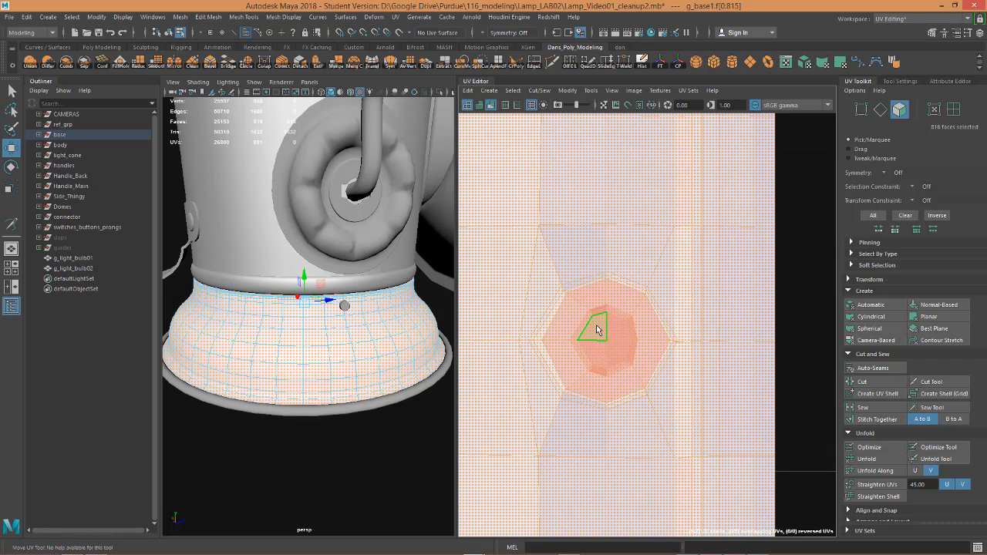
{"action": "scroll", "coordinate": [597, 326], "scroll_direction": "down", "scroll_amount": 2}
{"action": "scroll", "coordinate": [751, 432], "scroll_direction": "down", "scroll_amount": 2}
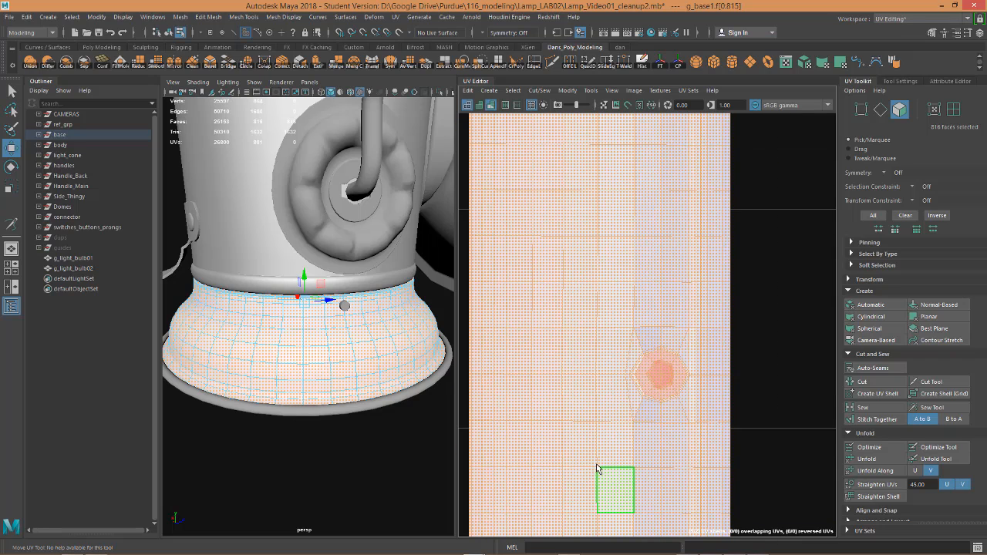
{"action": "middle_click_drag", "start_coordinate": [594, 496], "coordinate": [592, 402], "text": "alt"}
- Switch to UV component selection on the base's shell and pick the UV at its lower corner
{"action": "right_click_drag", "start_coordinate": [593, 445], "coordinate": [592, 375]}
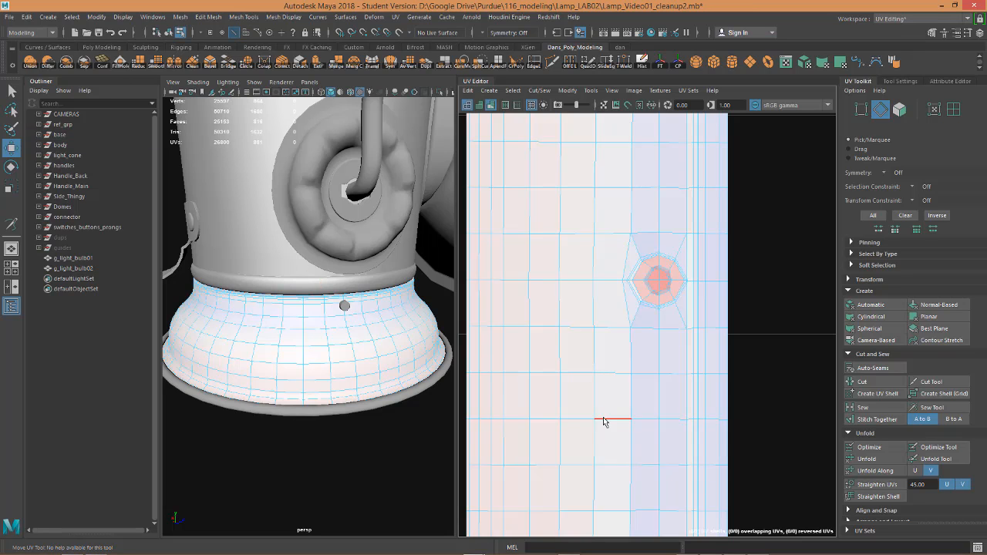
{"action": "scroll", "coordinate": [602, 426], "scroll_direction": "down", "scroll_amount": 3}
{"action": "right_click_drag", "start_coordinate": [667, 391], "coordinate": [713, 397]}
{"action": "left_click", "coordinate": [670, 398]}
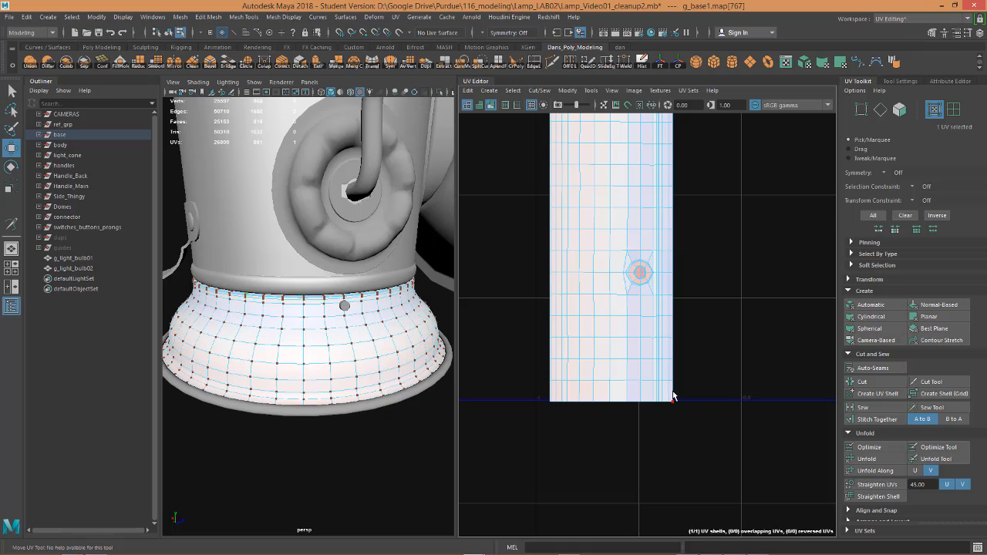
- Select the rows of UVs around and below the octagonal button area of the base's shell
{"action": "left_click_drag", "start_coordinate": [590, 336], "coordinate": [552, 213]}
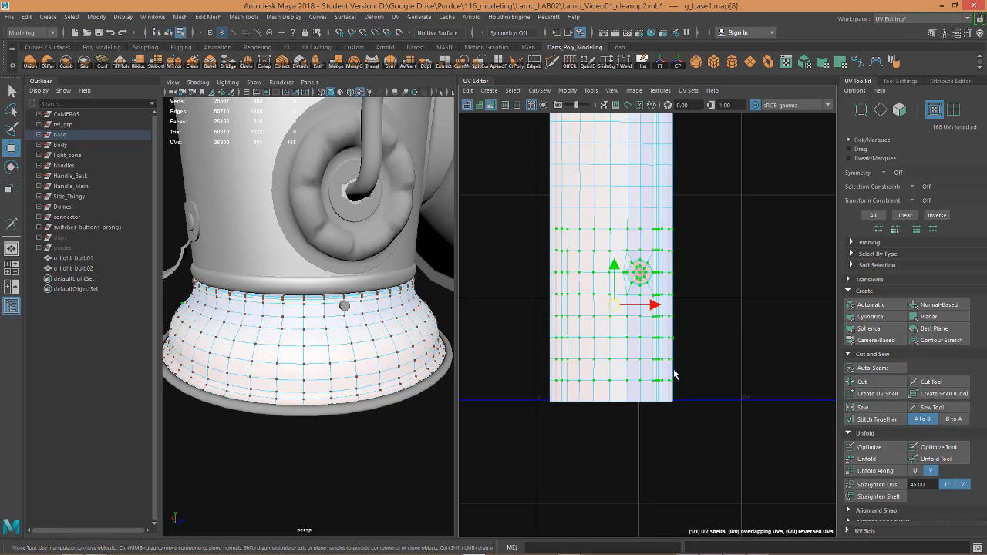
{"action": "right_click_drag", "start_coordinate": [675, 373], "coordinate": [728, 415], "text": "alt"}
{"action": "middle_click_drag", "start_coordinate": [731, 385], "coordinate": [818, 412], "text": "alt"}
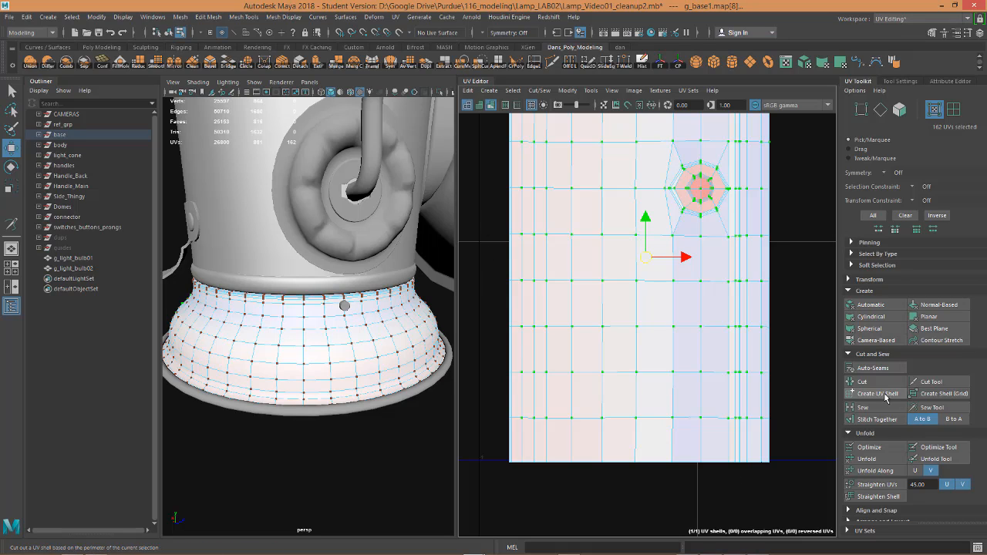
{"action": "left_click", "coordinate": [869, 459]}
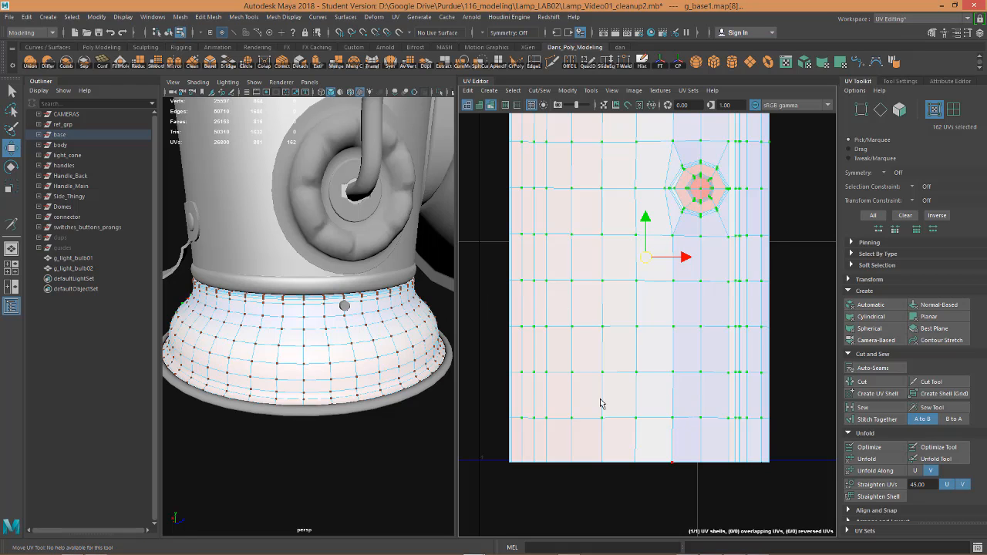
{"action": "middle_click_drag", "start_coordinate": [575, 293], "coordinate": [570, 332], "text": "alt"}
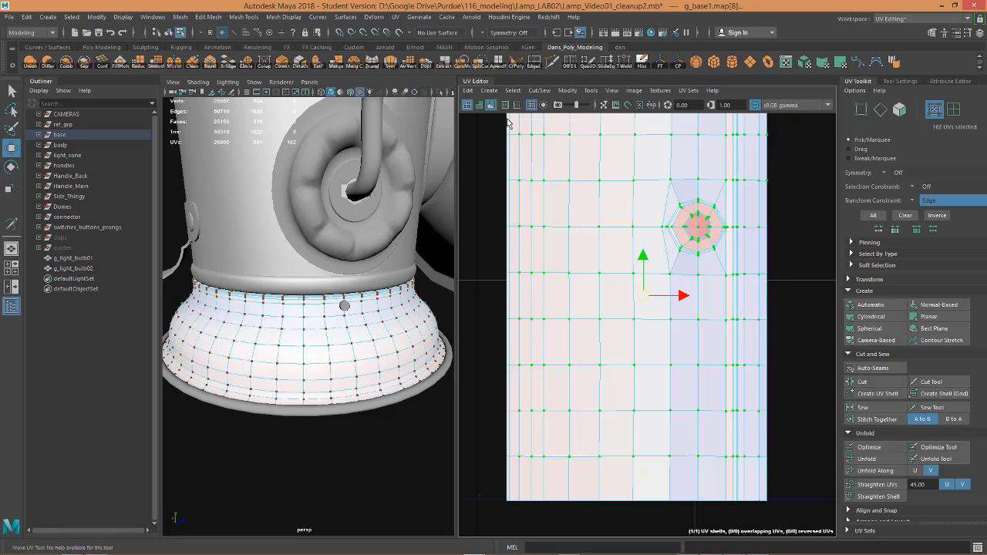
{"action": "left_click_drag", "start_coordinate": [507, 118], "coordinate": [510, 120], "text": "ctrl+shift"}
{"action": "scroll", "coordinate": [618, 236], "scroll_direction": "down", "scroll_amount": 3}
{"action": "middle_click_drag", "start_coordinate": [600, 423], "coordinate": [587, 361], "text": "alt"}
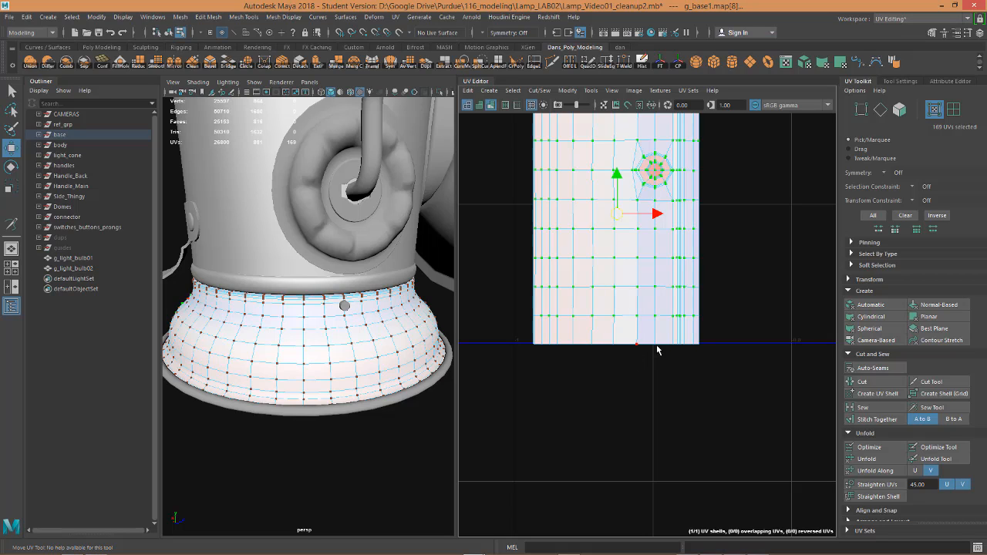
- Straighten the two UV rows just above the shell's bottom edge by aligning each row to its middle in V
{"action": "left_click_drag", "start_coordinate": [708, 314], "coordinate": [478, 327]}
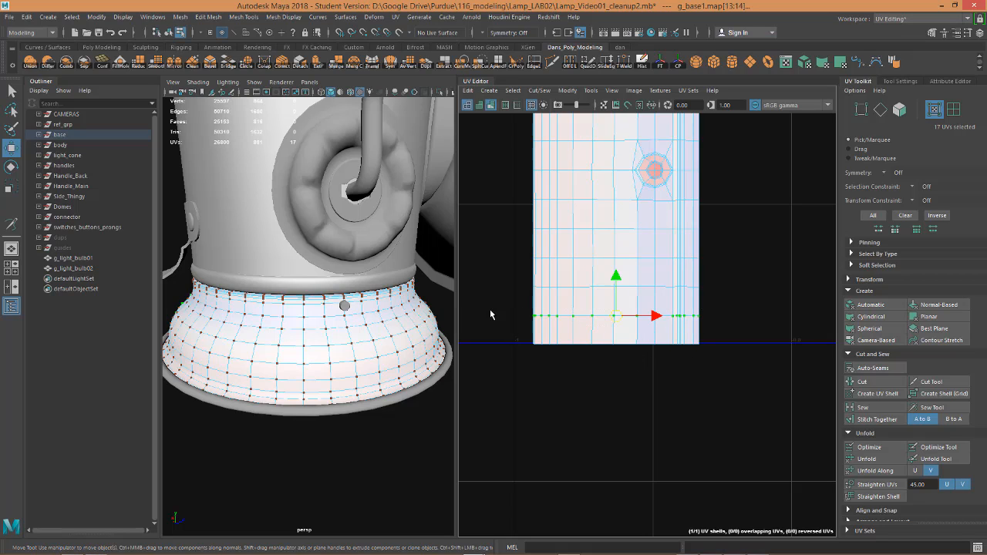
{"action": "left_click", "coordinate": [851, 510]}
{"action": "scroll", "coordinate": [926, 426], "scroll_direction": "down", "scroll_amount": 3}
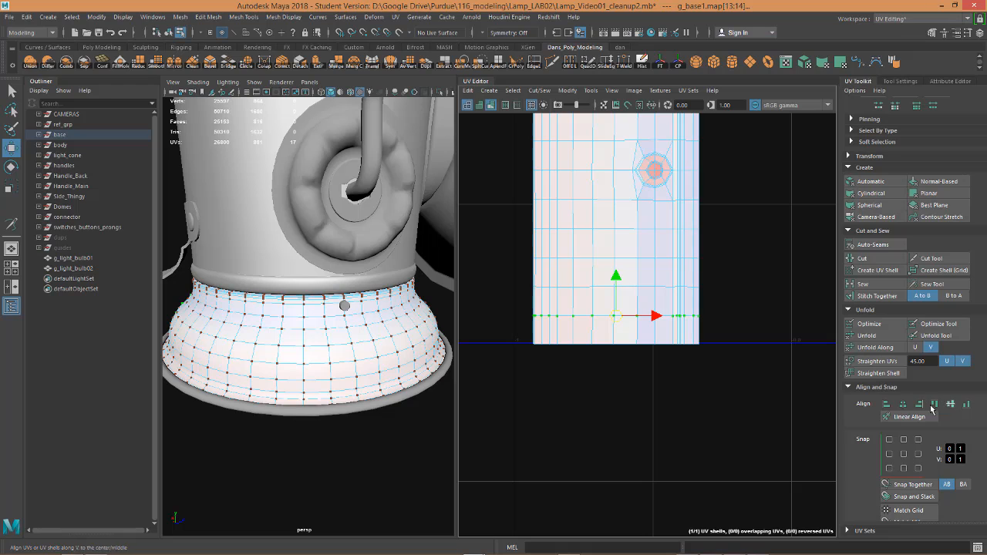
{"action": "left_click", "coordinate": [951, 406]}
{"action": "left_click_drag", "start_coordinate": [719, 302], "coordinate": [507, 278]}
{"action": "scroll", "coordinate": [581, 267], "scroll_direction": "up", "scroll_amount": 4}
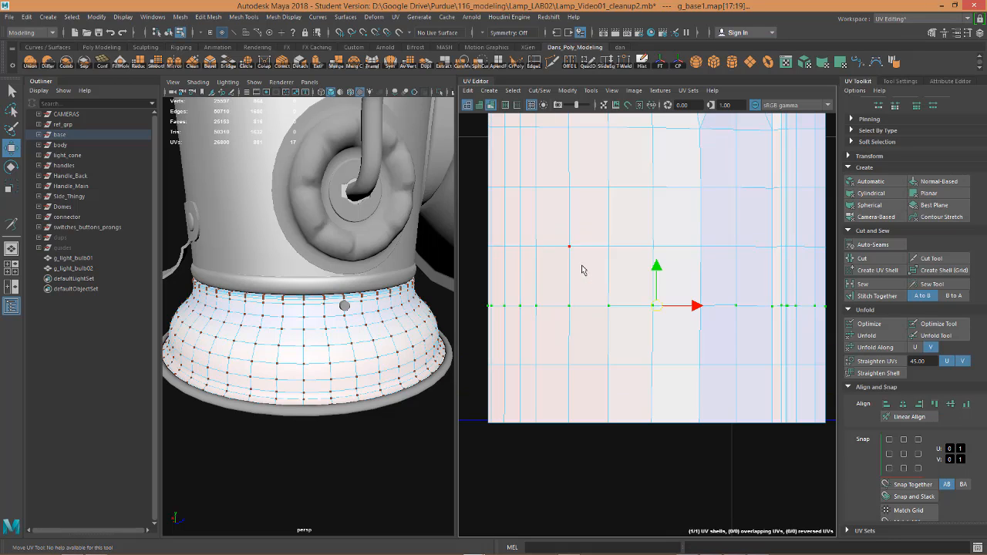
{"action": "left_click", "coordinate": [951, 406]}
- Pull part of the shell's bottom-edge UVs downward, select the whole edge row and align it to its maximum V
{"action": "scroll", "coordinate": [671, 295], "scroll_direction": "down", "scroll_amount": 3}
{"action": "left_click_drag", "start_coordinate": [781, 396], "coordinate": [652, 357]}
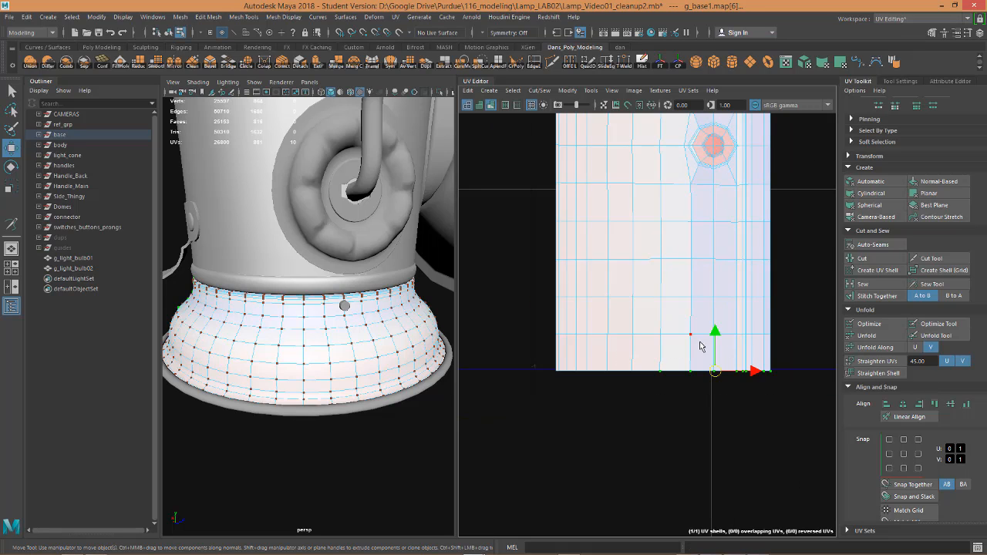
{"action": "left_click_drag", "start_coordinate": [714, 337], "coordinate": [714, 387]}
{"action": "left_click_drag", "start_coordinate": [530, 404], "coordinate": [498, 354]}
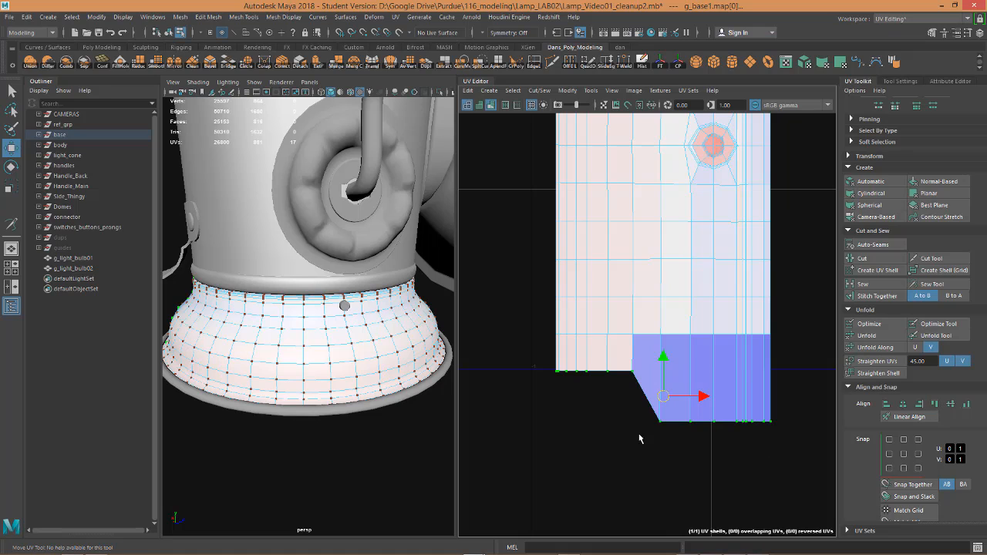
{"action": "left_click", "coordinate": [936, 404]}
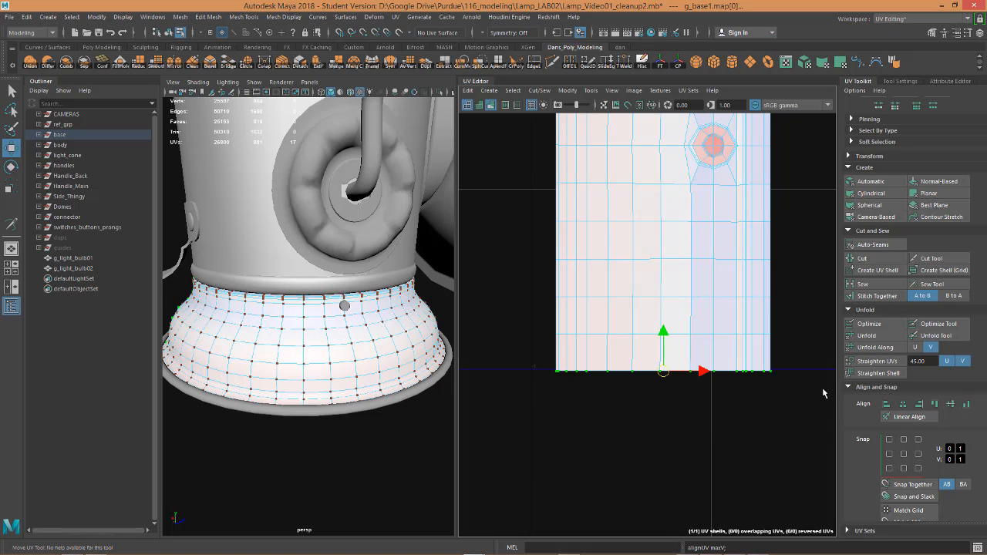
- Pull the bottom-edge UVs down again, try aligning the row to its middle and minimum V, and undo these changes
{"action": "left_click_drag", "start_coordinate": [802, 407], "coordinate": [715, 393]}
{"action": "left_click_drag", "start_coordinate": [811, 445], "coordinate": [472, 362]}
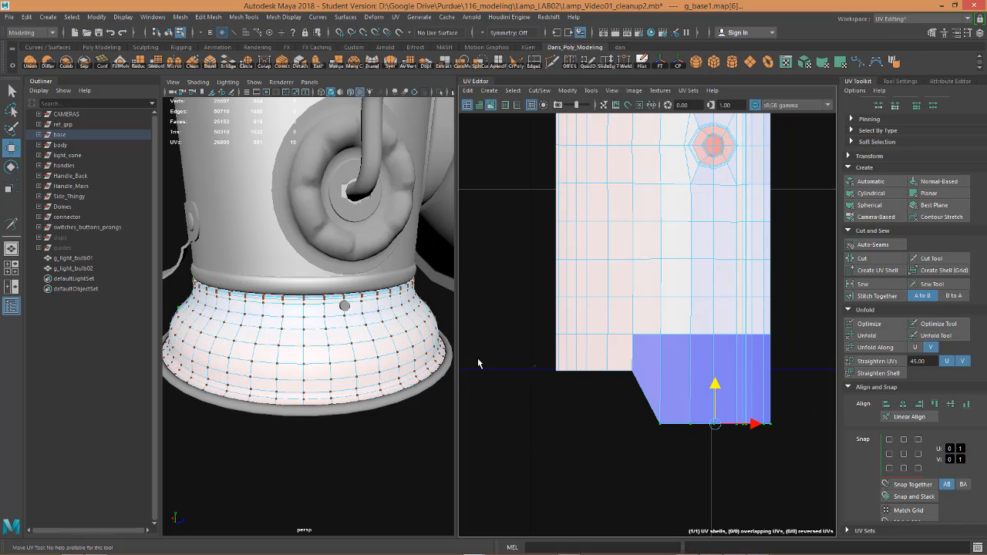
{"action": "left_click", "coordinate": [951, 406]}
{"action": "key", "text": "ctrl+z"}
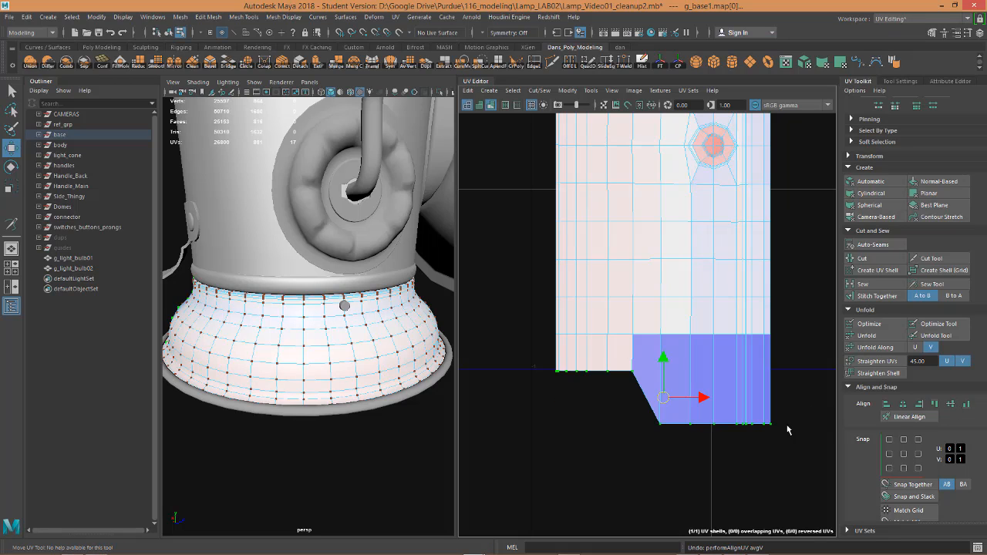
{"action": "left_click", "coordinate": [965, 405]}
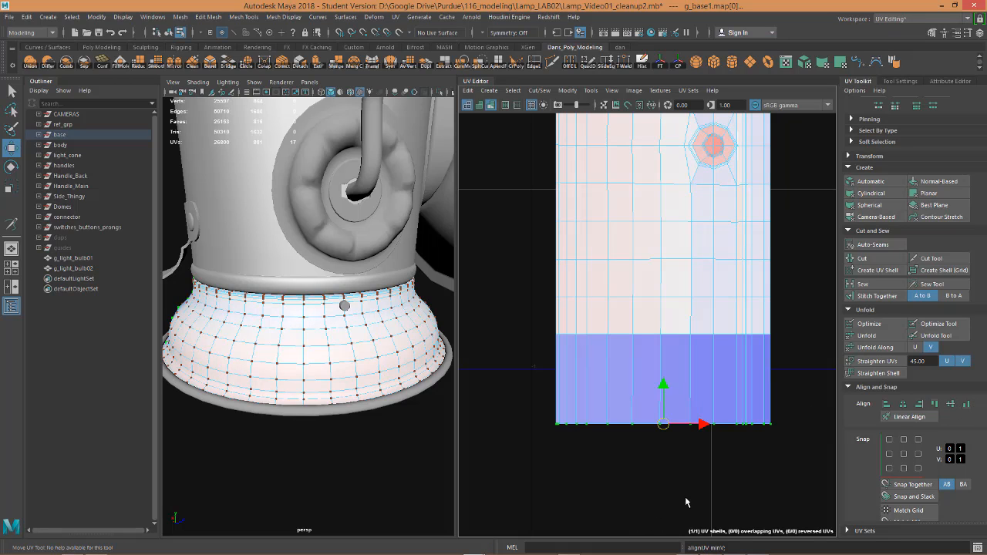
{"action": "key", "text": "ctrl+z"}
{"action": "key", "text": "ctrl+z"}
{"action": "key", "text": "ctrl+z"}
- Straighten the vertical column of UVs below the octagonal button area by aligning it to its middle in U
{"action": "middle_click_drag", "start_coordinate": [690, 306], "coordinate": [680, 447], "text": "alt"}
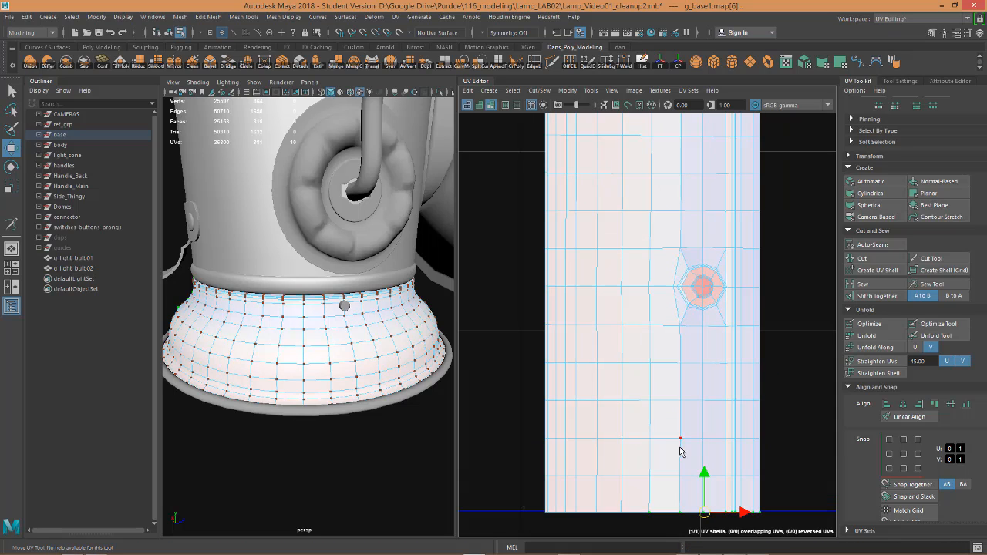
{"action": "left_click_drag", "start_coordinate": [687, 525], "coordinate": [674, 353]}
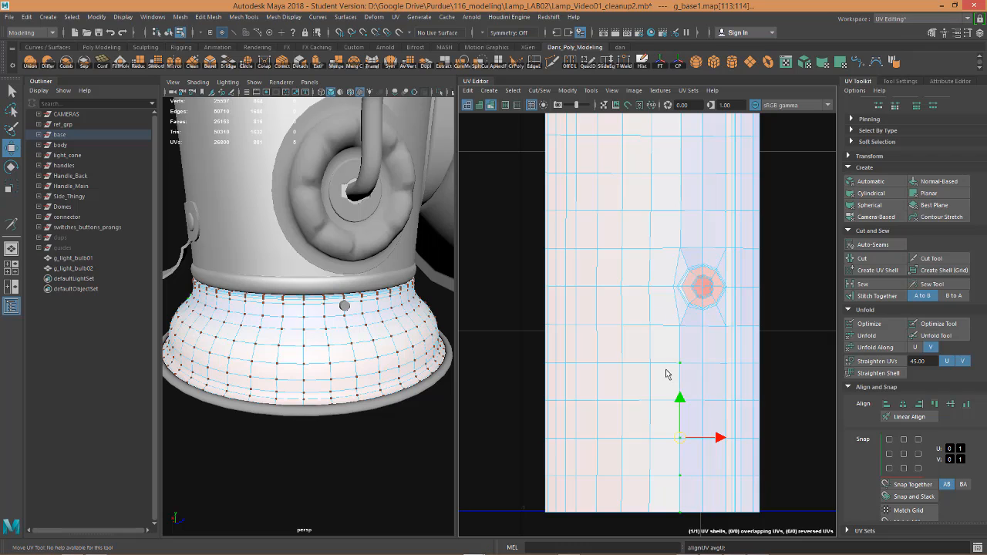
{"action": "scroll", "coordinate": [667, 375], "scroll_direction": "down", "scroll_amount": 5}
{"action": "middle_click_drag", "start_coordinate": [661, 209], "coordinate": [677, 247], "text": "alt"}
{"action": "scroll", "coordinate": [674, 247], "scroll_direction": "up", "scroll_amount": 5}
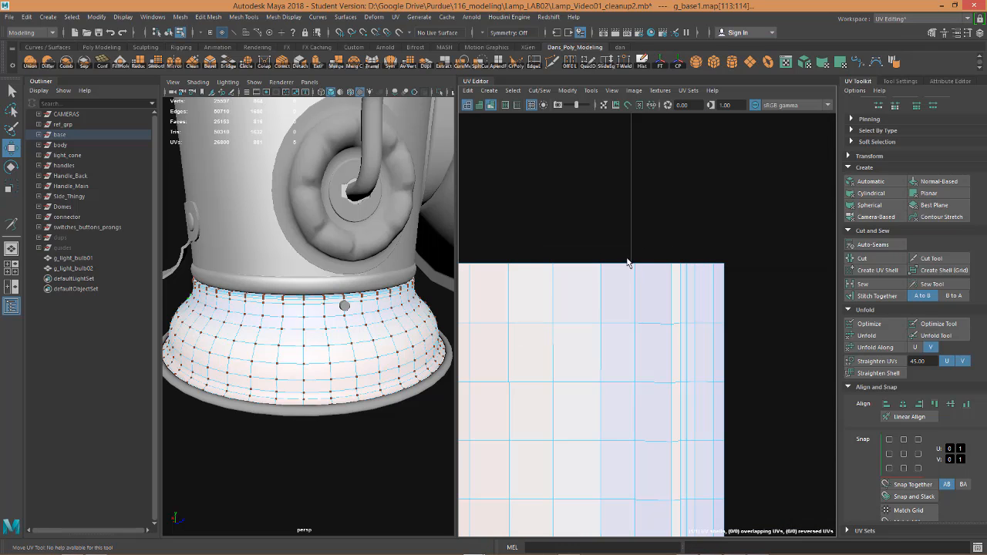
- Select all UVs of the base's shell, try Unfold on them and undo it
{"action": "scroll", "coordinate": [695, 274], "scroll_direction": "down", "scroll_amount": 8}
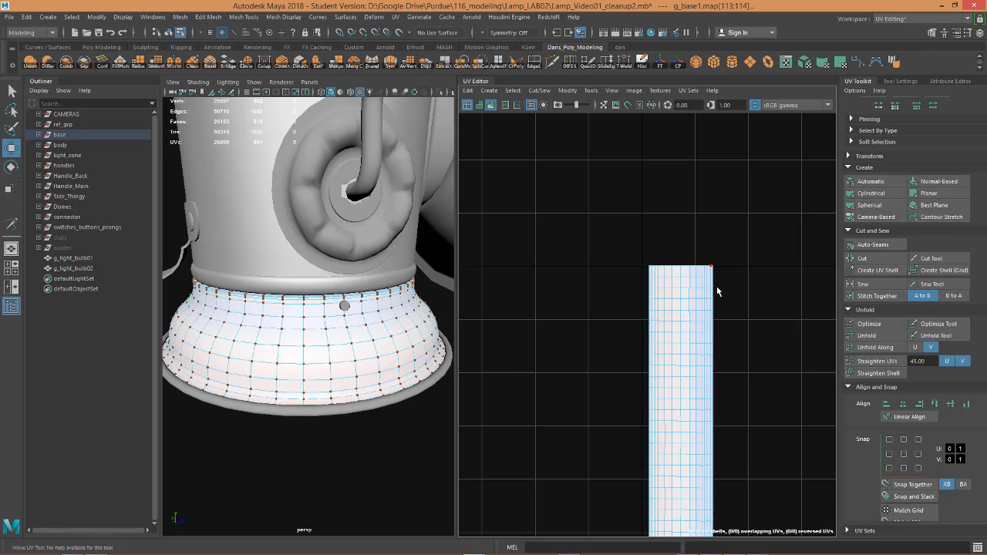
{"action": "middle_click_drag", "start_coordinate": [723, 328], "coordinate": [705, 173], "text": "alt"}
{"action": "scroll", "coordinate": [685, 412], "scroll_direction": "down", "scroll_amount": 1}
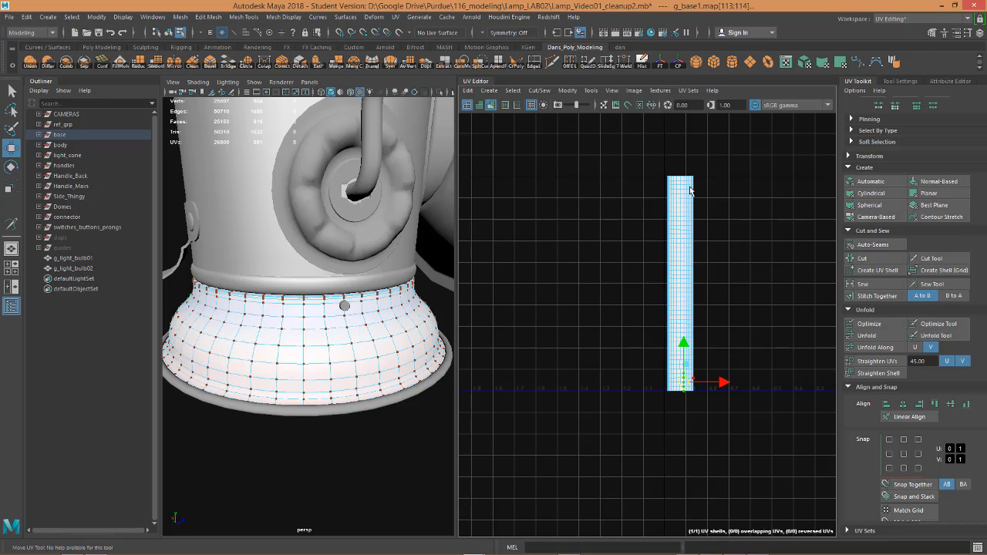
{"action": "left_click_drag", "start_coordinate": [644, 156], "coordinate": [732, 494]}
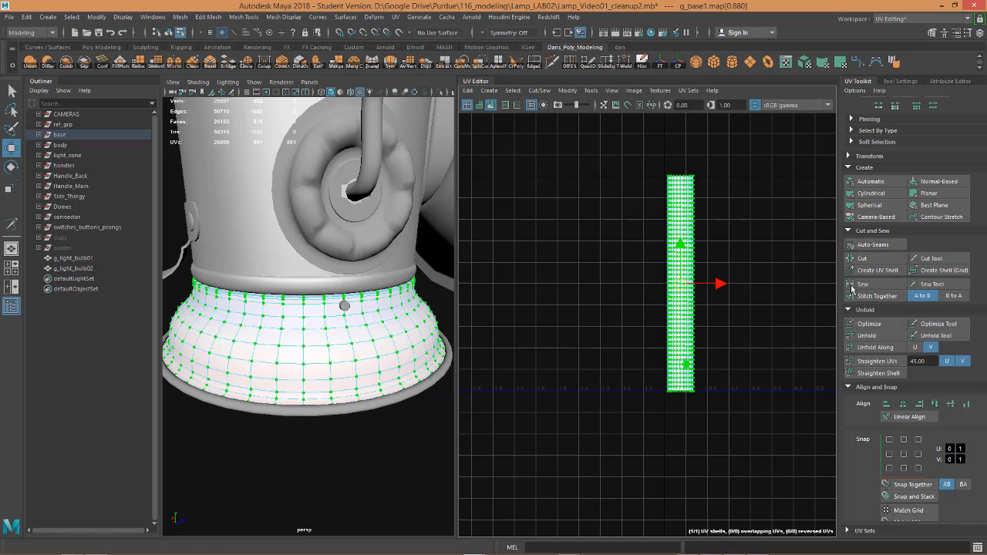
{"action": "left_click", "coordinate": [867, 336]}
{"action": "scroll", "coordinate": [706, 372], "scroll_direction": "up", "scroll_amount": 8}
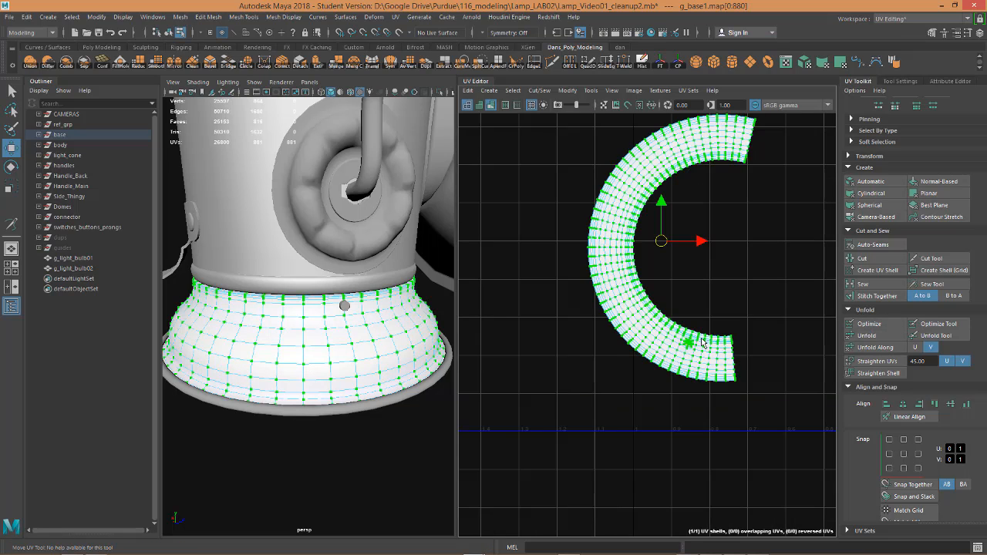
{"action": "key", "text": "ctrl+z"}
{"action": "scroll", "coordinate": [680, 350], "scroll_direction": "down", "scroll_amount": 3}
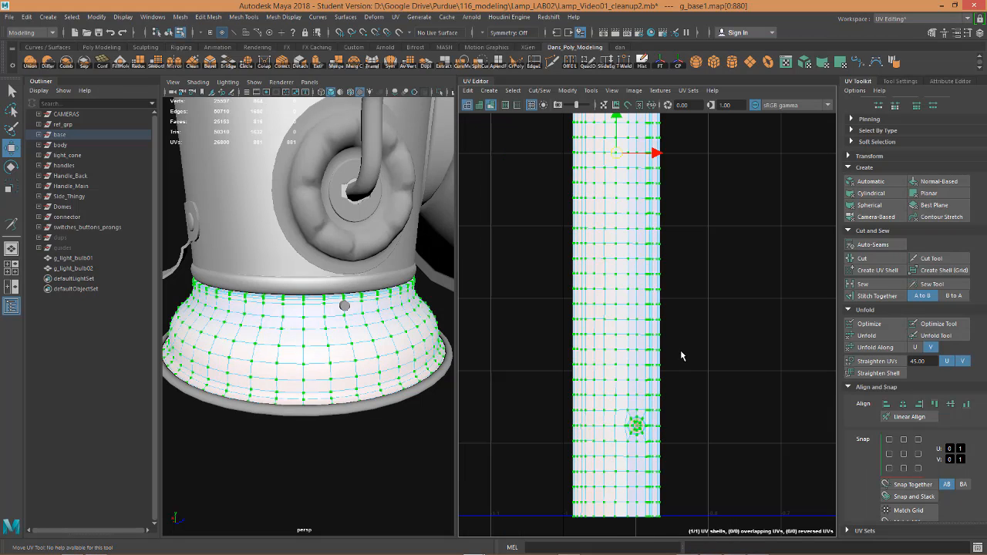
{"action": "scroll", "coordinate": [680, 350], "scroll_direction": "down", "scroll_amount": 3}
{"action": "scroll", "coordinate": [694, 231], "scroll_direction": "up", "scroll_amount": 3}
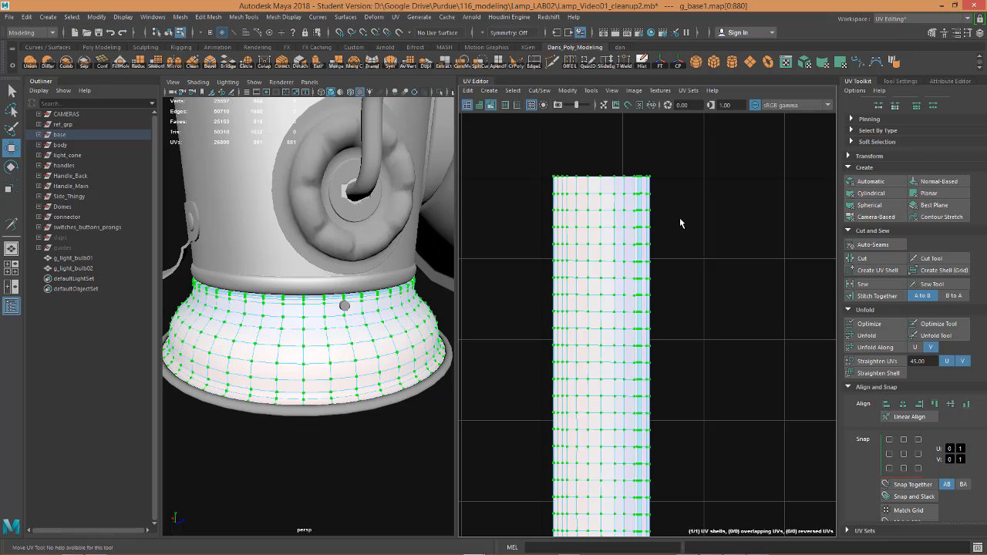
{"action": "middle_click_drag", "start_coordinate": [680, 223], "coordinate": [705, 300], "text": "alt"}
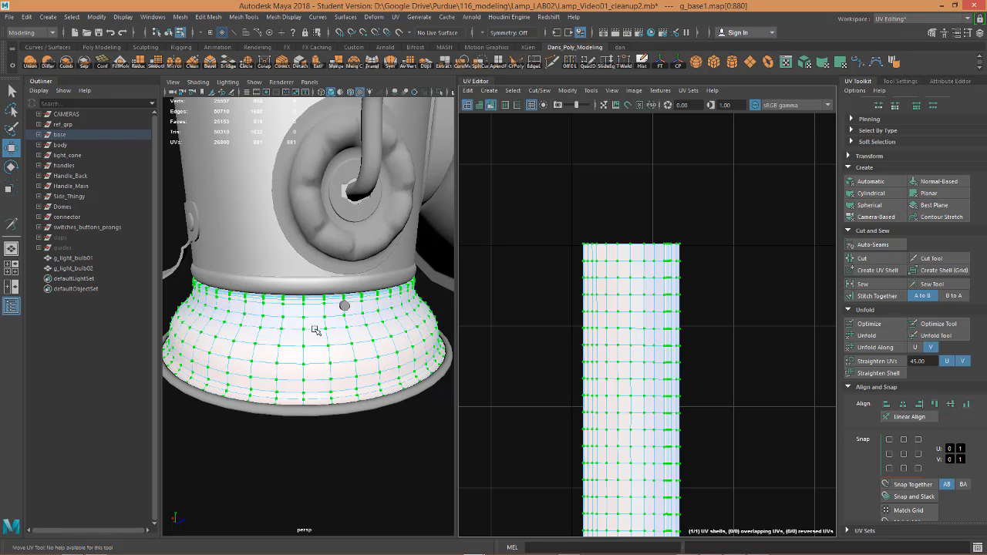
- Switch to the light cone's UVs and examine its circular shells for distortion
{"action": "left_click_drag", "start_coordinate": [247, 304], "coordinate": [292, 330], "text": "alt"}
{"action": "left_click", "coordinate": [305, 382]}
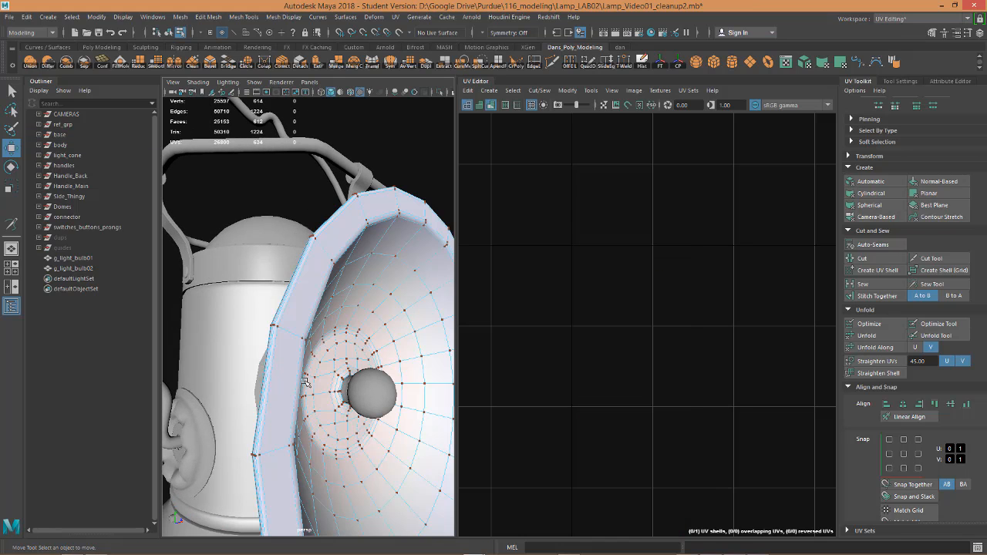
{"action": "key", "text": "a"}
{"action": "key", "text": "bracketleft"}
{"action": "scroll", "coordinate": [703, 396], "scroll_direction": "down", "scroll_amount": 2}
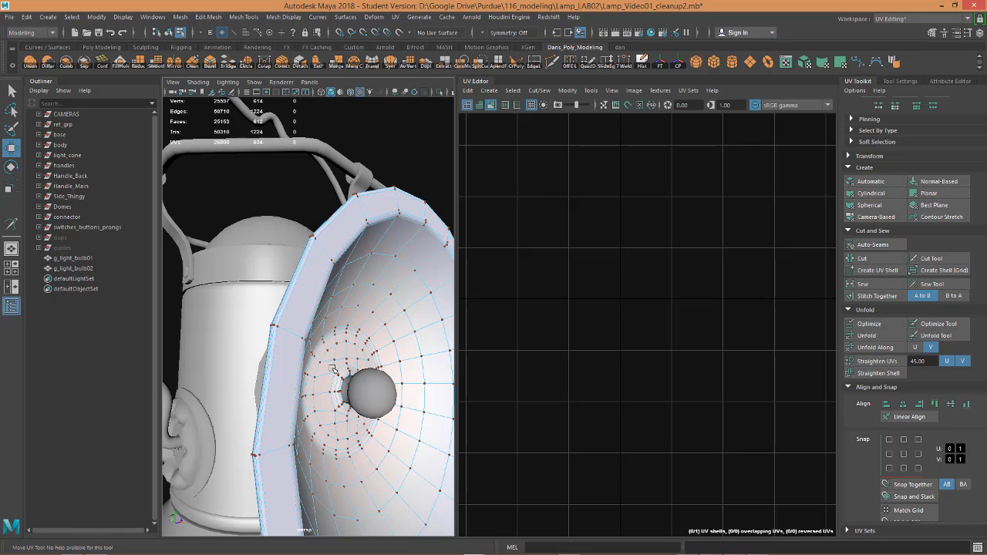
{"action": "scroll", "coordinate": [691, 359], "scroll_direction": "down", "scroll_amount": 6}
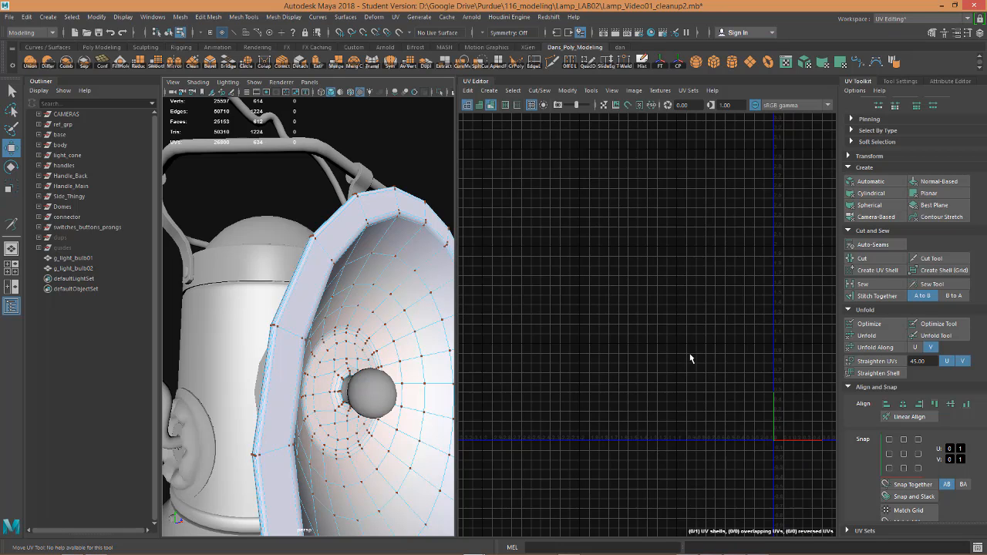
{"action": "scroll", "coordinate": [650, 370], "scroll_direction": "down", "scroll_amount": 6}
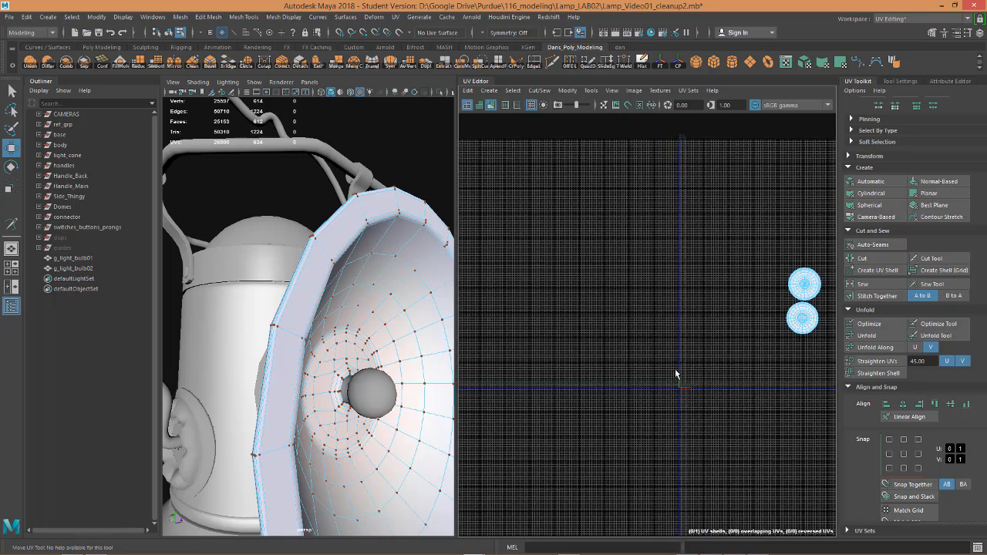
{"action": "middle_click_drag", "start_coordinate": [674, 374], "coordinate": [598, 405], "text": "alt"}
{"action": "scroll", "coordinate": [694, 332], "scroll_direction": "up", "scroll_amount": 10}
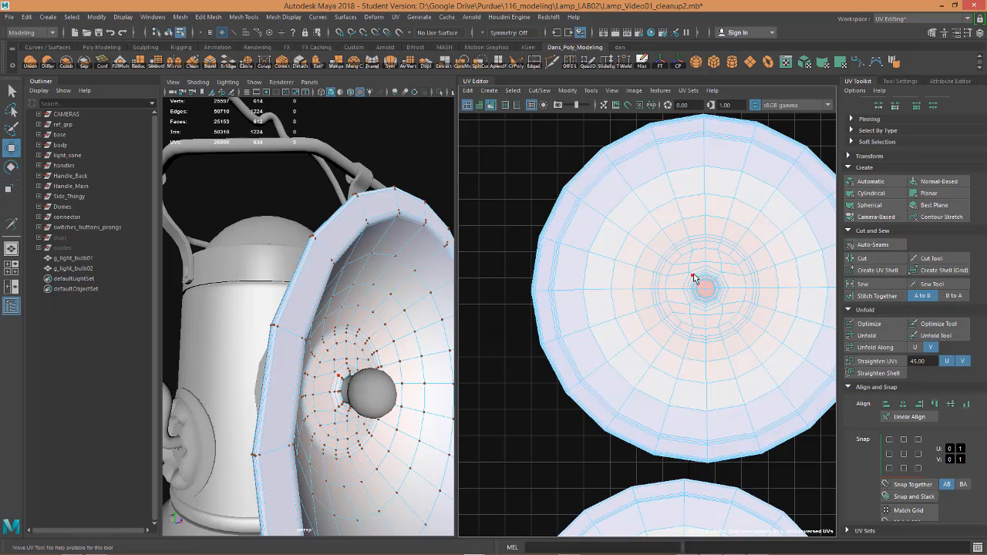
- Select the UVs around the central opening of the light cone's shell and check their location on the model
{"action": "scroll", "coordinate": [693, 277], "scroll_direction": "up", "scroll_amount": 4}
{"action": "left_click_drag", "start_coordinate": [728, 326], "coordinate": [758, 345]}
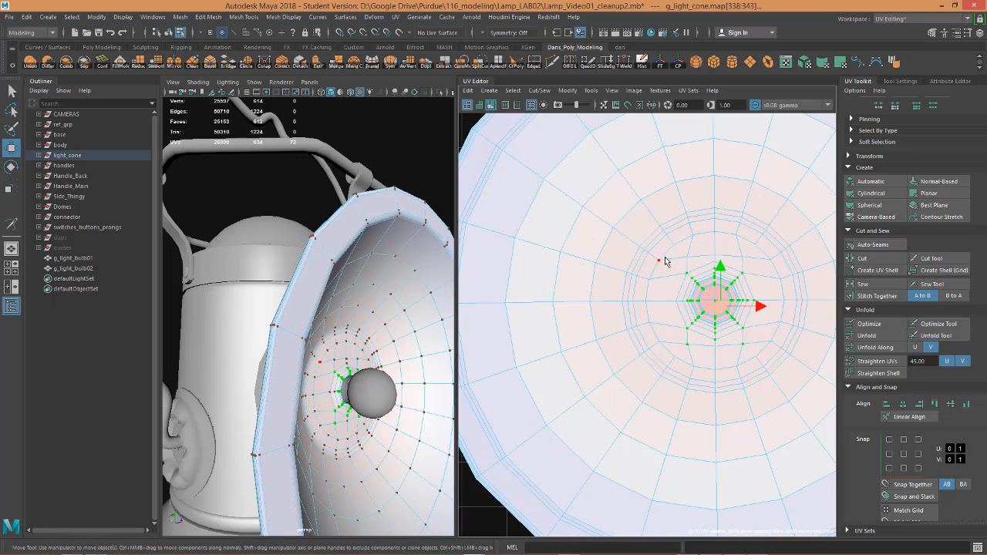
{"action": "left_click_drag", "start_coordinate": [665, 259], "coordinate": [762, 349]}
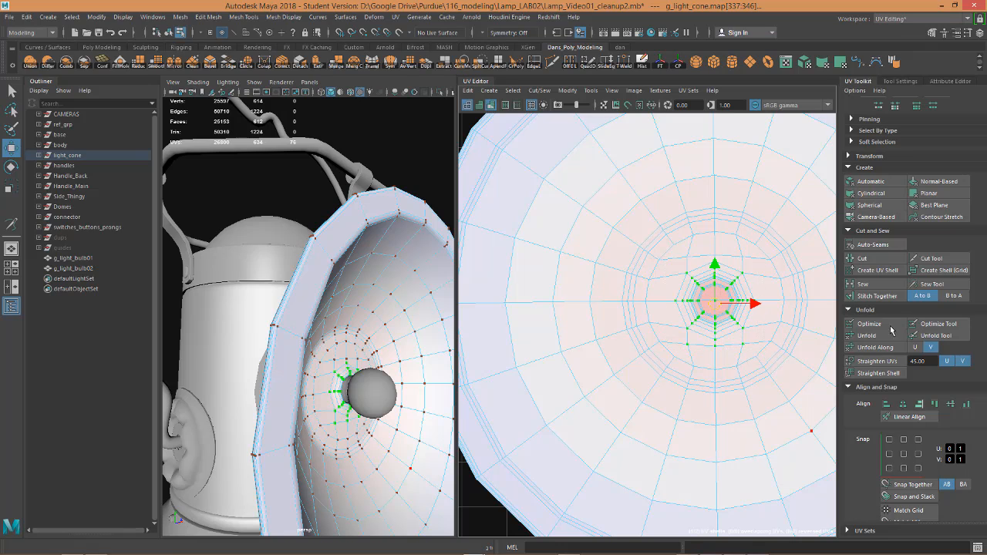
{"action": "mouse_move", "coordinate": [304, 334]}
{"action": "left_mouse_down", "text": "alt"}
{"action": "mouse_move", "coordinate": [313, 350]}
{"action": "mouse_move", "coordinate": [300, 339]}
{"action": "left_mouse_up", "text": "alt"}
{"action": "scroll", "coordinate": [293, 332], "scroll_direction": "down", "scroll_amount": 5}
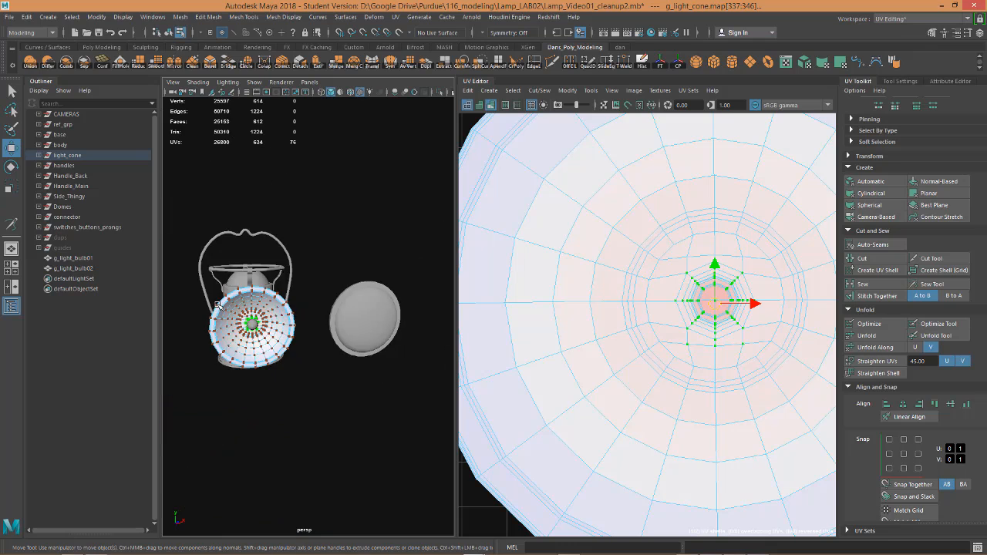
{"action": "scroll", "coordinate": [278, 325], "scroll_direction": "up", "scroll_amount": 6}
{"action": "scroll", "coordinate": [297, 320], "scroll_direction": "down", "scroll_amount": 5}
- Select the separate cone dome beside the lamp and examine both of its UV shells for distortion
{"action": "right_click_drag", "start_coordinate": [370, 324], "coordinate": [407, 255]}
{"action": "left_click", "coordinate": [395, 317]}
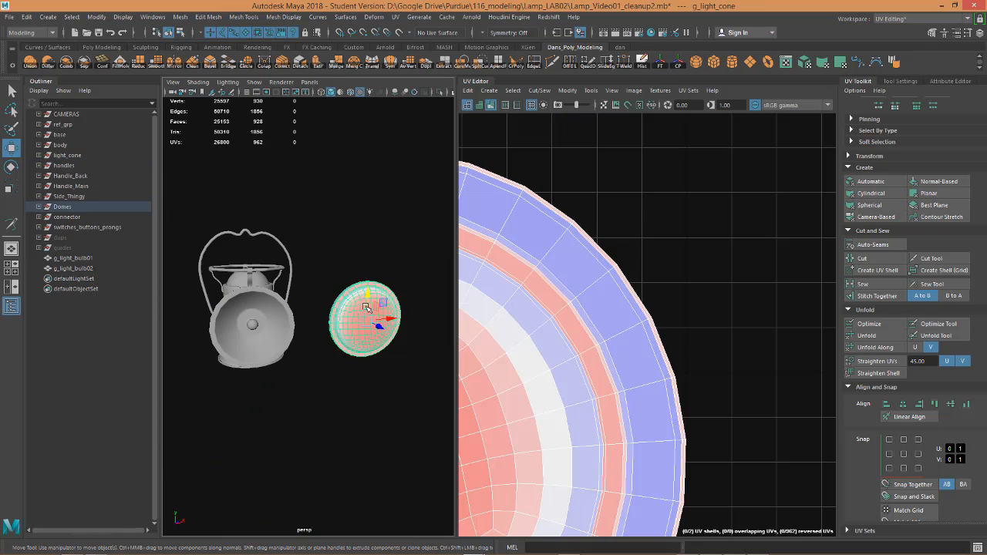
{"action": "scroll", "coordinate": [740, 351], "scroll_direction": "down", "scroll_amount": 6}
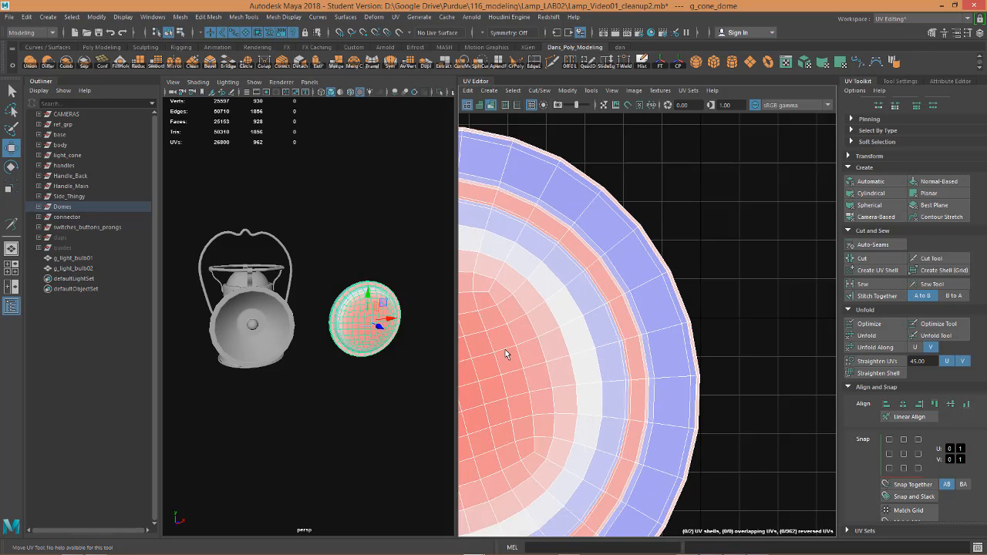
{"action": "middle_click_drag", "start_coordinate": [620, 379], "coordinate": [732, 389], "text": "alt"}
{"action": "scroll", "coordinate": [732, 389], "scroll_direction": "down", "scroll_amount": 1}
{"action": "left_click_drag", "start_coordinate": [345, 365], "coordinate": [379, 315], "text": "alt"}
{"action": "scroll", "coordinate": [379, 324], "scroll_direction": "up", "scroll_amount": 5}
{"action": "key", "text": "f"}
{"action": "scroll", "coordinate": [688, 384], "scroll_direction": "down", "scroll_amount": 3}
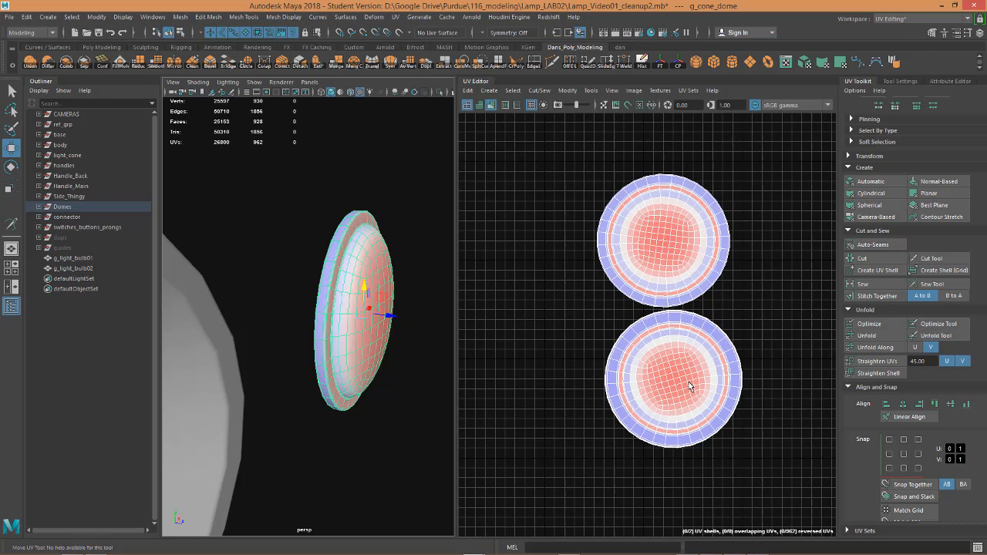
- Unfold all faces of the cone dome's two UV shells
{"action": "right_click_drag", "start_coordinate": [689, 380], "coordinate": [682, 416]}
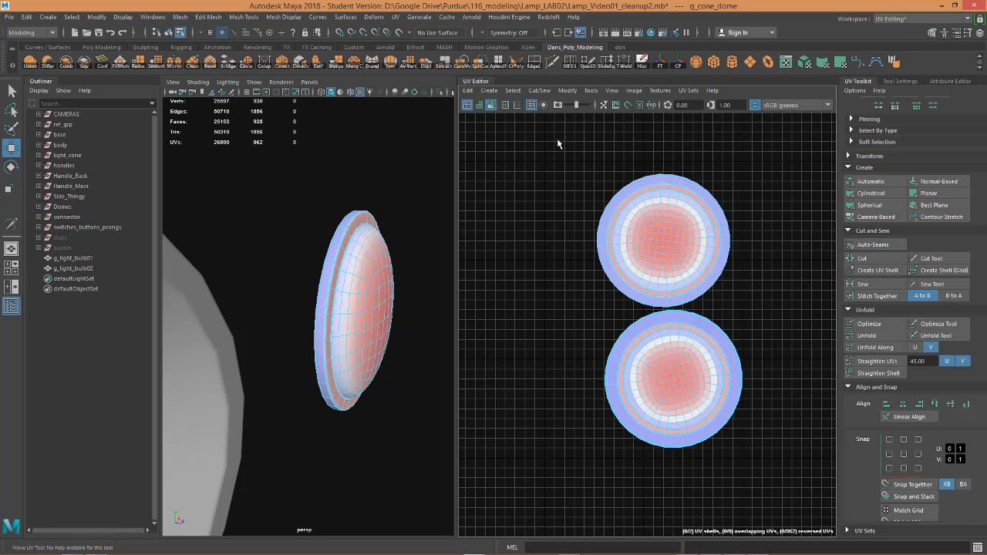
{"action": "left_click_drag", "start_coordinate": [557, 150], "coordinate": [871, 524]}
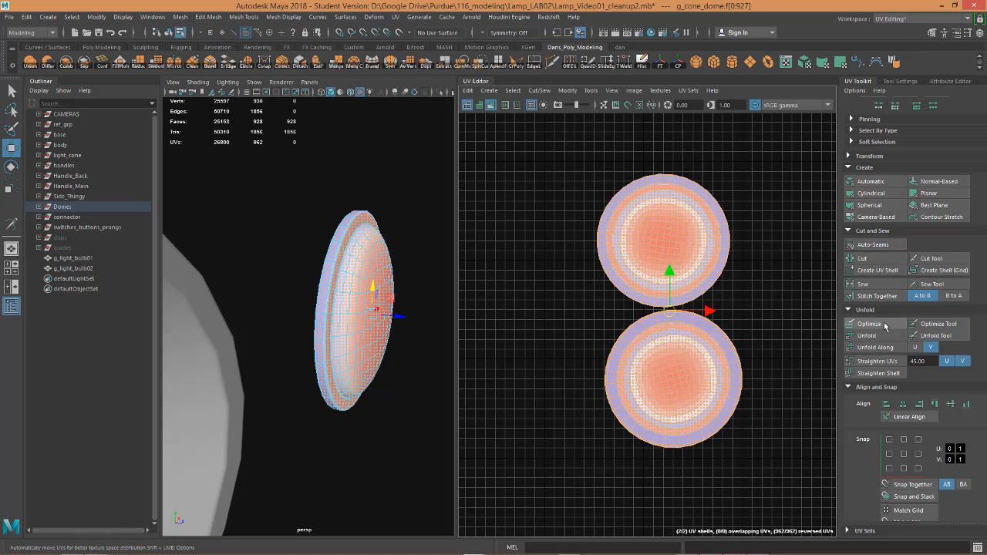
{"action": "left_click", "coordinate": [881, 339]}
{"action": "scroll", "coordinate": [686, 370], "scroll_direction": "up", "scroll_amount": 4}
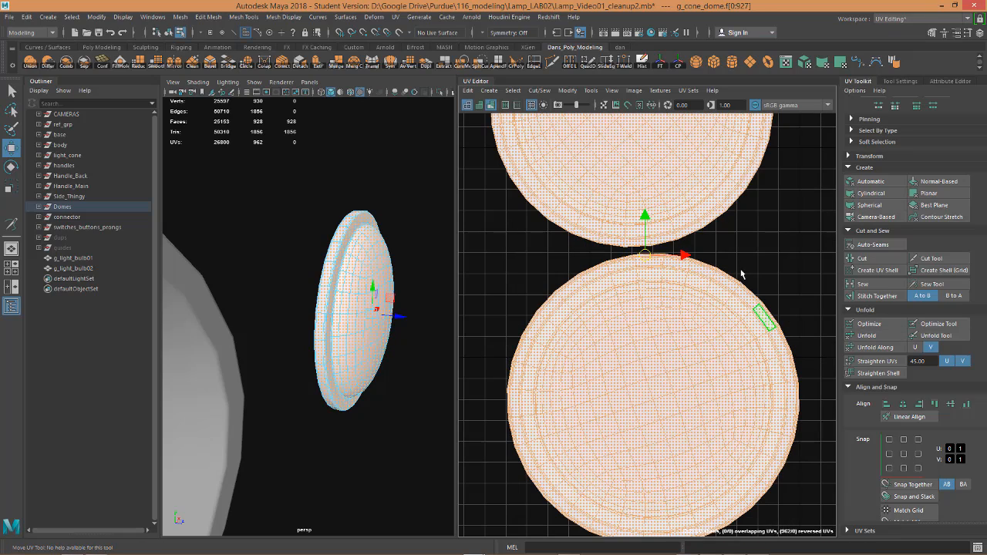
{"action": "left_click", "coordinate": [766, 265]}
{"action": "scroll", "coordinate": [619, 405], "scroll_direction": "down", "scroll_amount": 5}
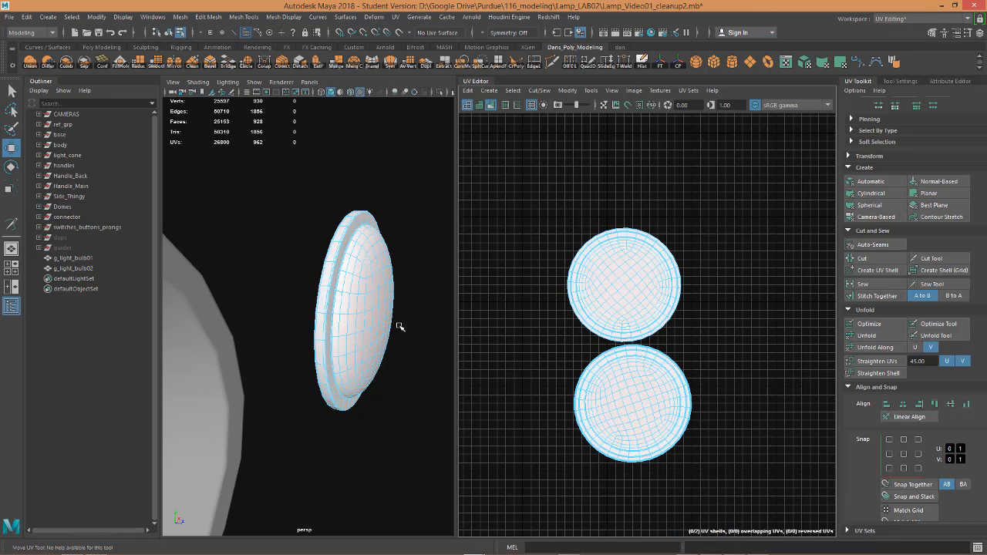
- Return the cone dome to object selection and set its Translate X to 0
{"action": "right_click_drag", "start_coordinate": [380, 248], "coordinate": [431, 240]}
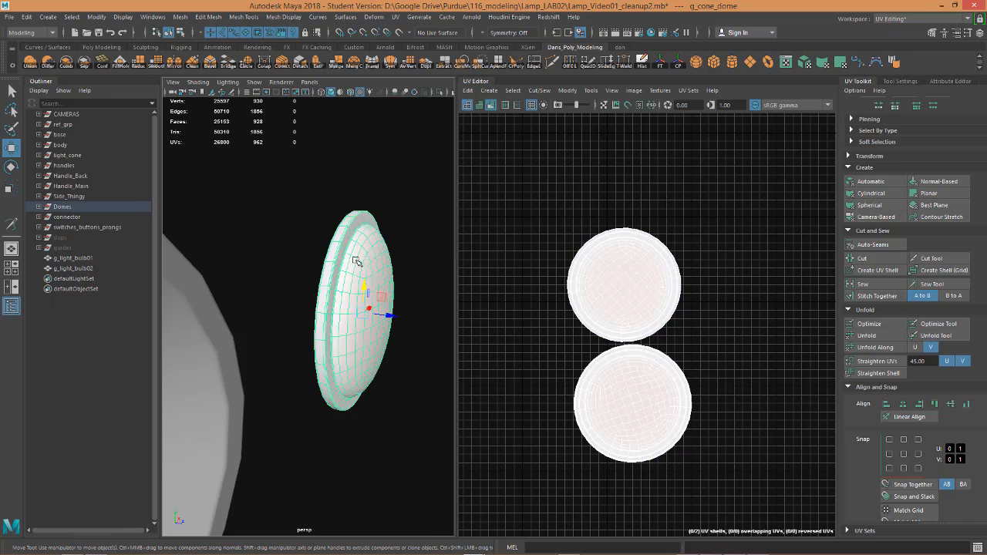
{"action": "left_click", "coordinate": [979, 34]}
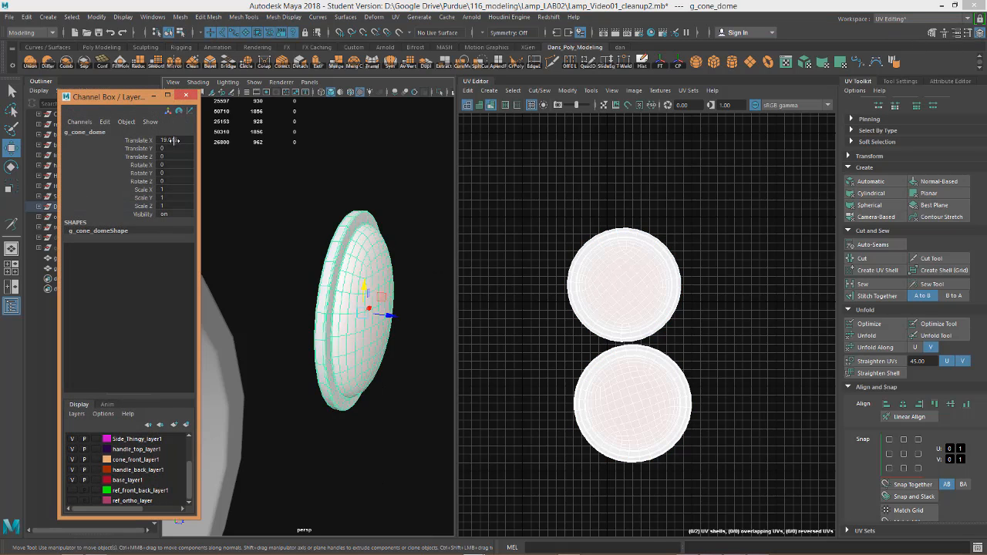
{"action": "key", "text": "Return"}
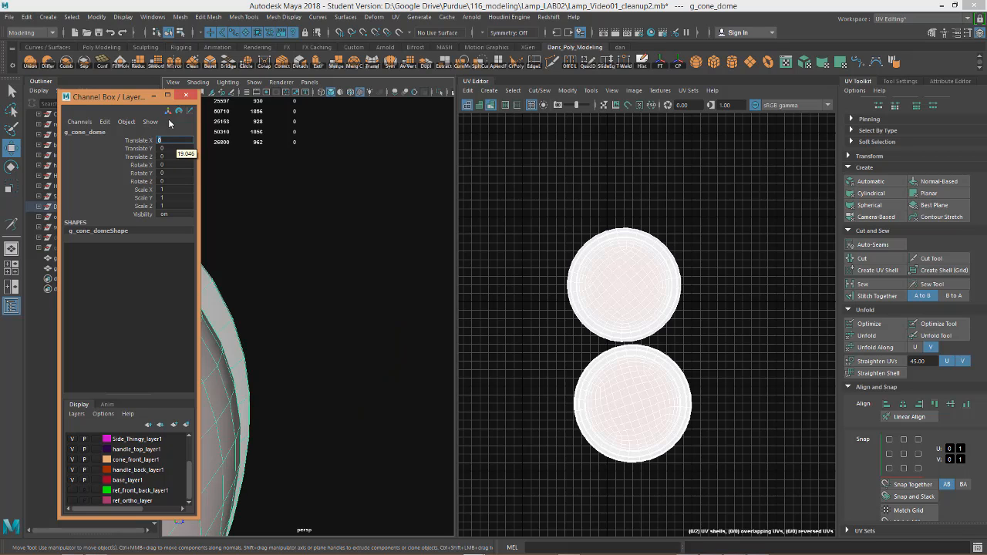
{"action": "left_click", "coordinate": [187, 95]}
- Select every object of the lamp, including the dome and both light bulbs
{"action": "right_click_drag", "start_coordinate": [345, 325], "coordinate": [176, 333], "text": "alt"}
{"action": "left_click_drag", "start_coordinate": [177, 333], "coordinate": [393, 342], "text": "alt"}
{"action": "middle_click_drag", "start_coordinate": [311, 338], "coordinate": [242, 312], "text": "alt"}
{"action": "left_click_drag", "start_coordinate": [242, 312], "coordinate": [565, 395], "text": "alt"}
{"action": "scroll", "coordinate": [543, 376], "scroll_direction": "down", "scroll_amount": 3}
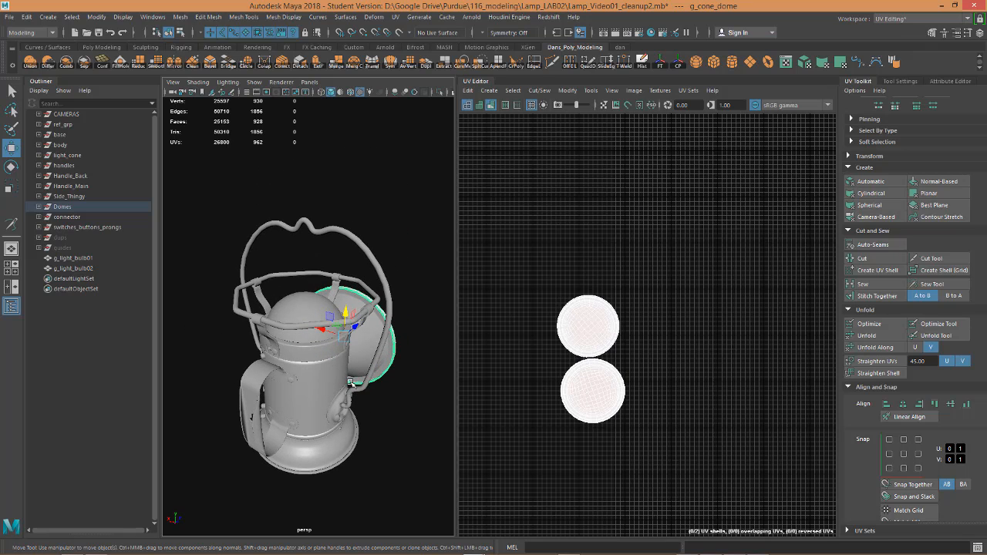
{"action": "scroll", "coordinate": [359, 396], "scroll_direction": "down", "scroll_amount": 5}
{"action": "left_click_drag", "start_coordinate": [275, 327], "coordinate": [354, 452]}
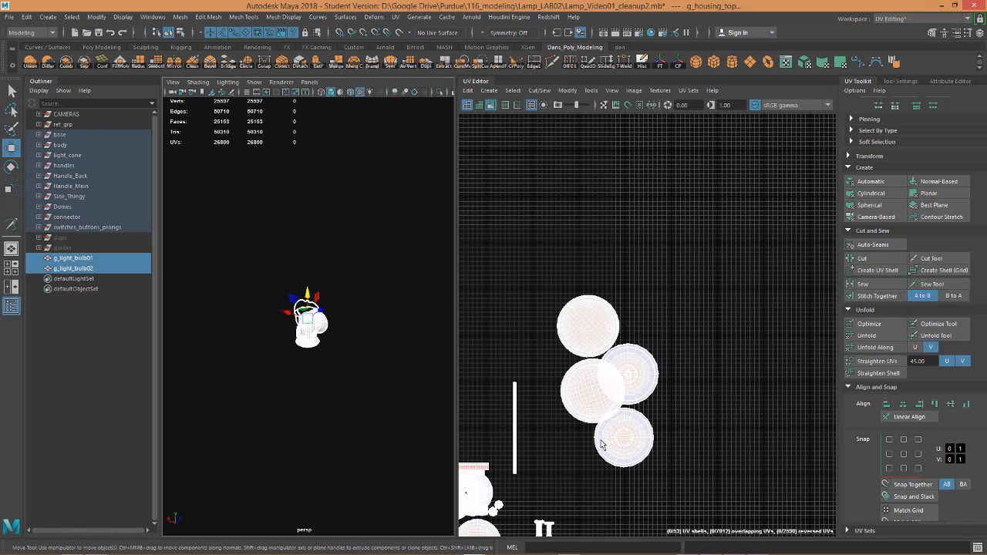
- Examine the lamp's complete set of UV shells for distortion and placement
{"action": "scroll", "coordinate": [600, 441], "scroll_direction": "down", "scroll_amount": 3}
{"action": "middle_click_drag", "start_coordinate": [567, 529], "coordinate": [591, 397], "text": "alt"}
{"action": "scroll", "coordinate": [583, 412], "scroll_direction": "up", "scroll_amount": 2}
{"action": "middle_click_drag", "start_coordinate": [535, 420], "coordinate": [660, 359], "text": "alt"}
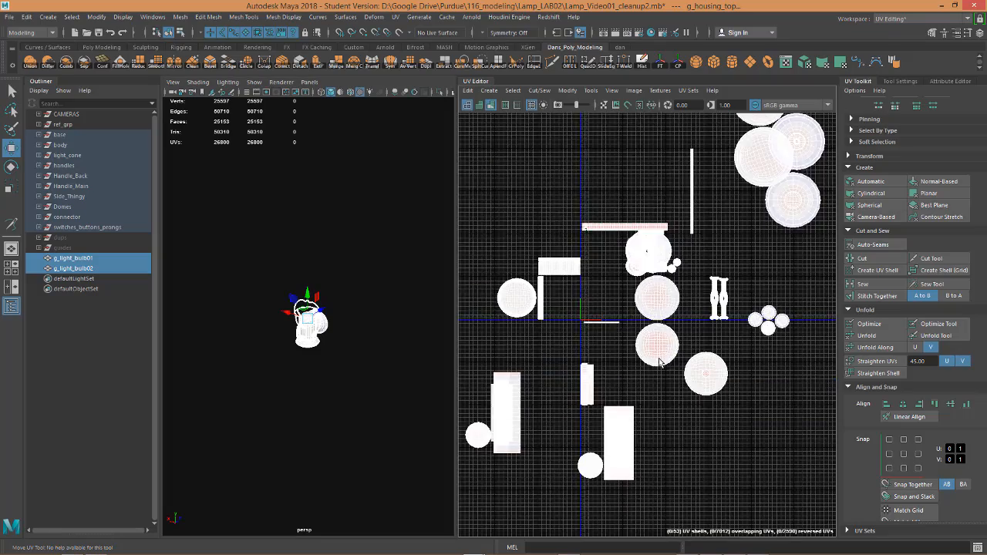
{"action": "scroll", "coordinate": [659, 362], "scroll_direction": "down", "scroll_amount": 4}
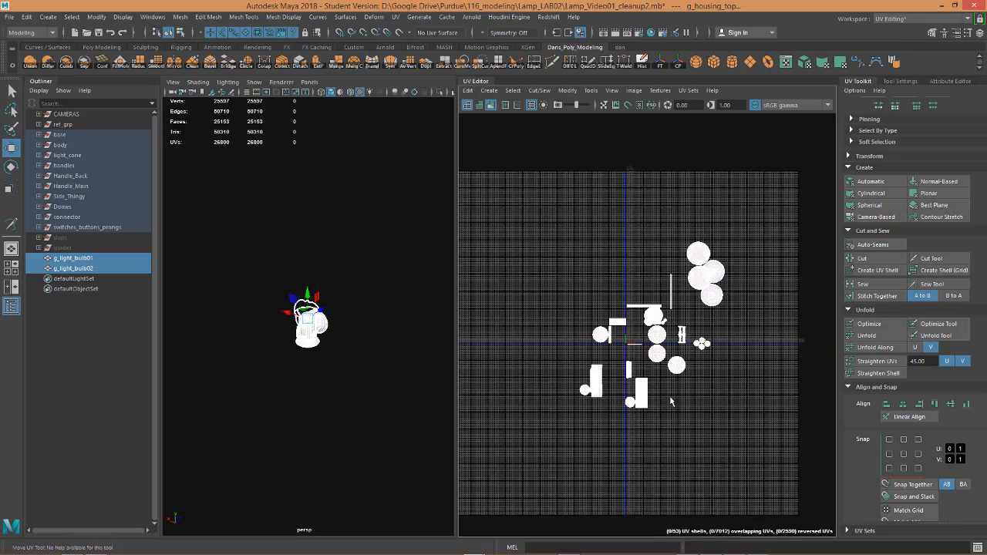
{"action": "scroll", "coordinate": [669, 396], "scroll_direction": "up", "scroll_amount": 3}
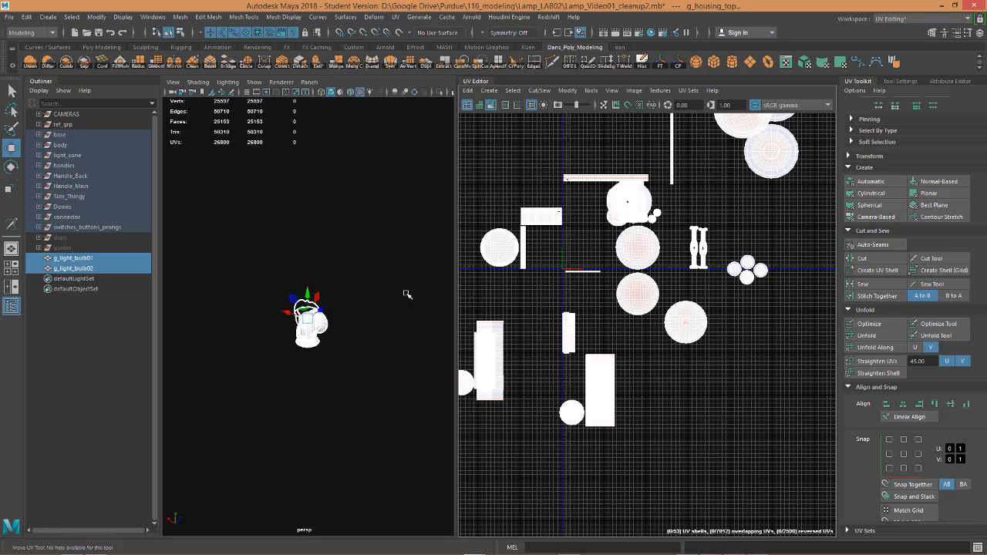
{"action": "scroll", "coordinate": [643, 357], "scroll_direction": "down", "scroll_amount": 4}
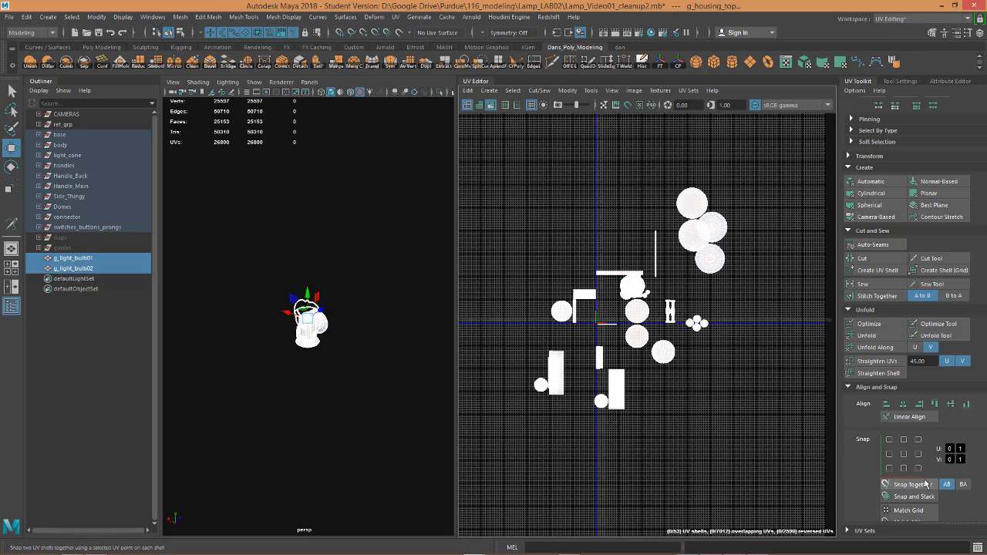
- Collapse the Create, Cut and Sew, and Unfold tool groups and expand Arrange and Layout
{"action": "scroll", "coordinate": [925, 455], "scroll_direction": "down", "scroll_amount": 2}
{"action": "left_click", "coordinate": [849, 352]}
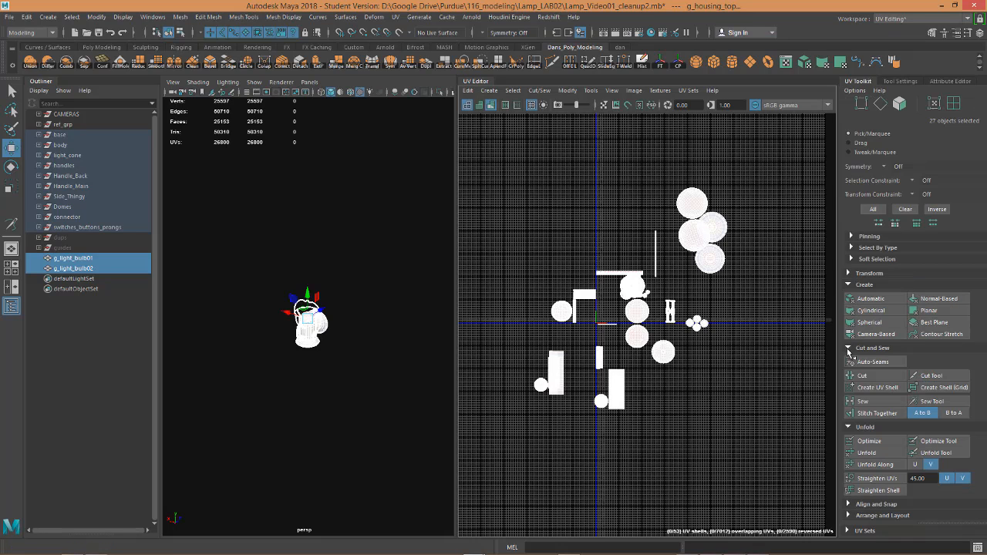
{"action": "left_click", "coordinate": [848, 285]}
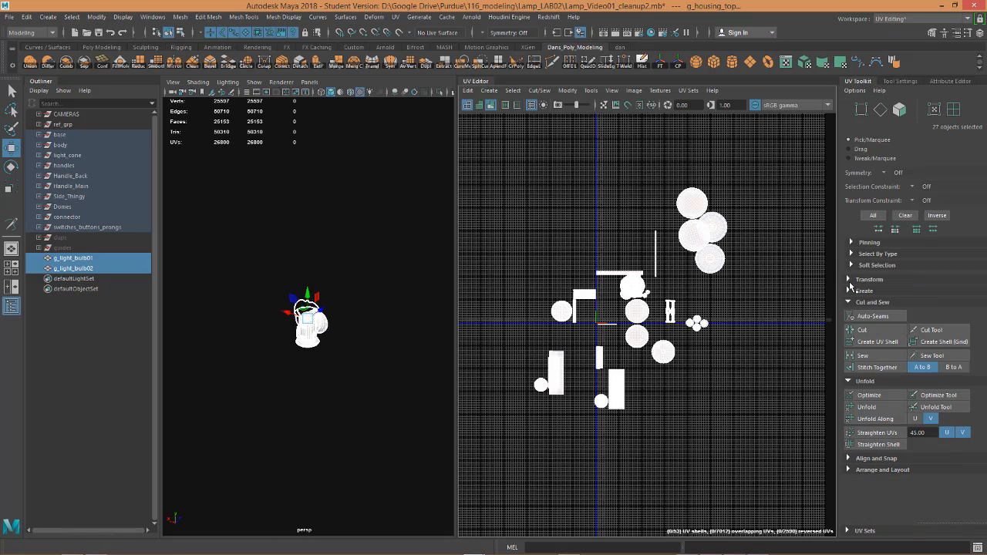
{"action": "left_click", "coordinate": [849, 302]}
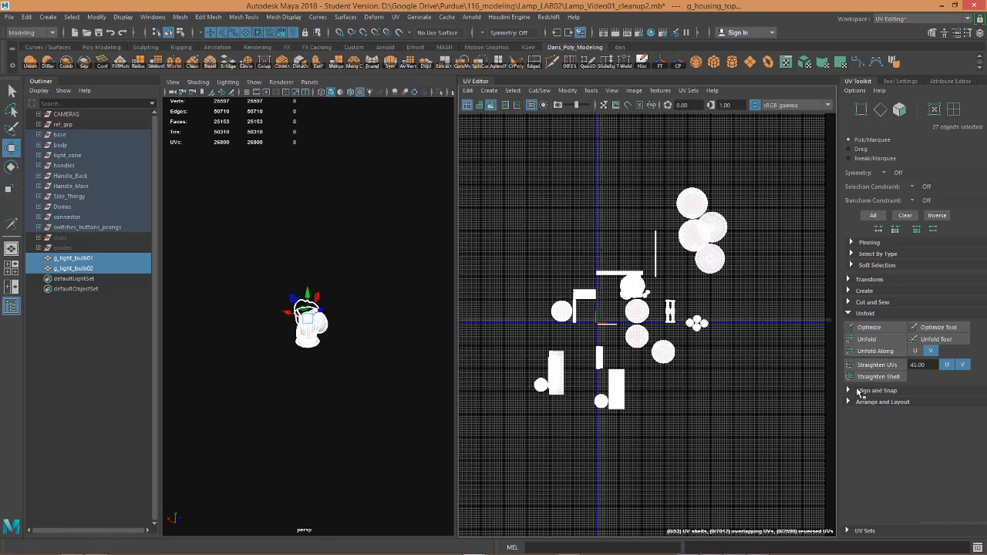
{"action": "left_click", "coordinate": [849, 314]}
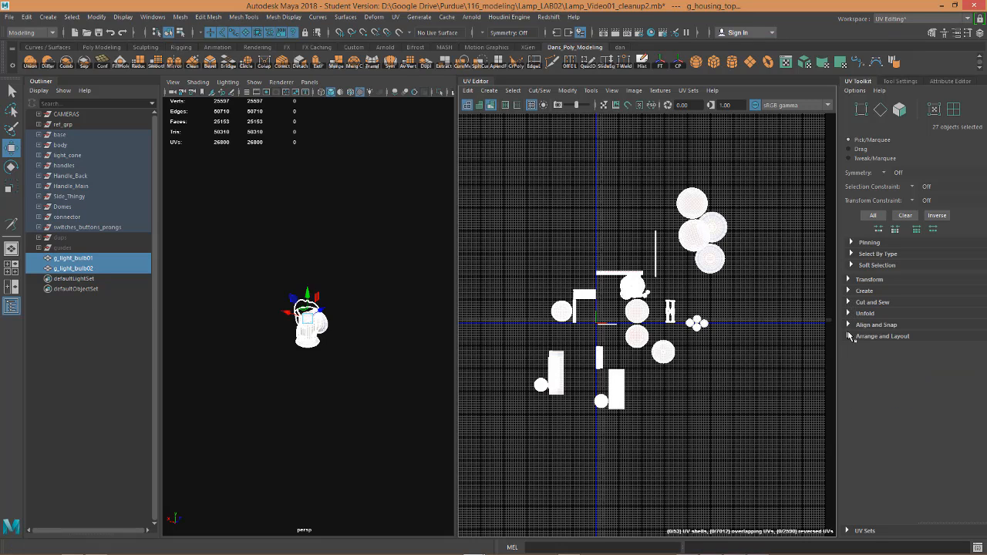
{"action": "left_click", "coordinate": [849, 337]}
- Select all faces of the lamp's UV shells and lay them out with Unfold3D at a packing resolution of 256
{"action": "right_click_drag", "start_coordinate": [633, 340], "coordinate": [633, 368]}
{"action": "left_click_drag", "start_coordinate": [517, 143], "coordinate": [823, 515]}
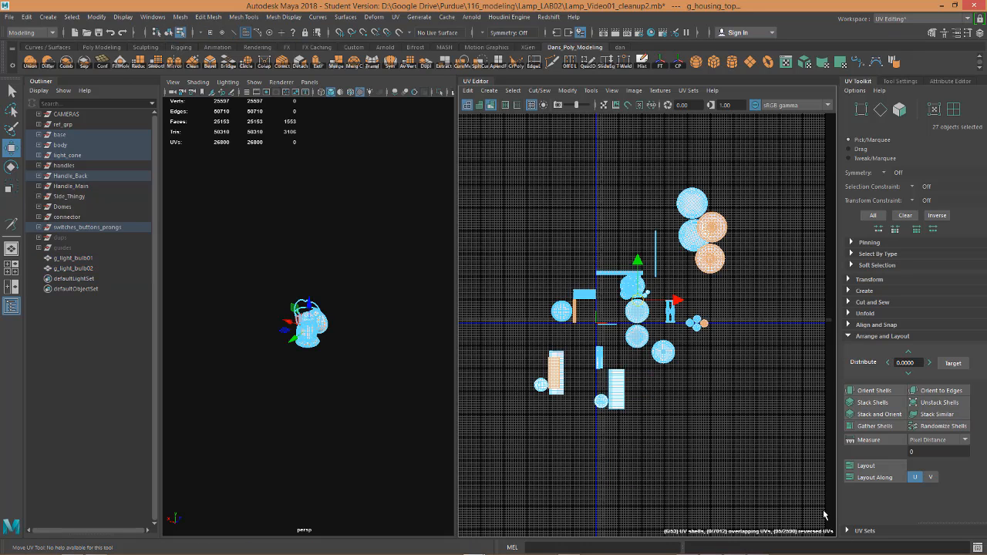
{"action": "left_click", "coordinate": [569, 90]}
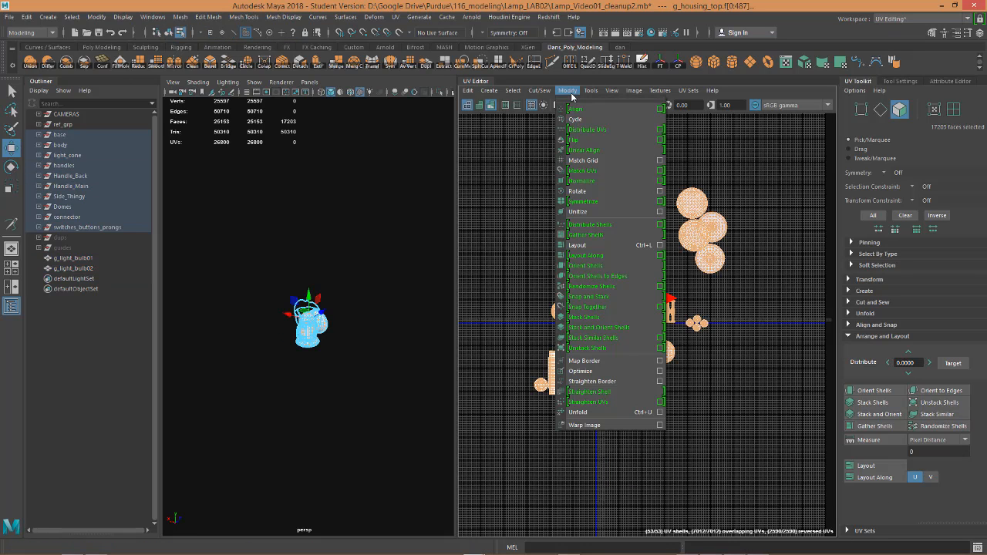
{"action": "left_click", "coordinate": [660, 245]}
{"action": "left_click_drag", "start_coordinate": [151, 410], "coordinate": [131, 138]}
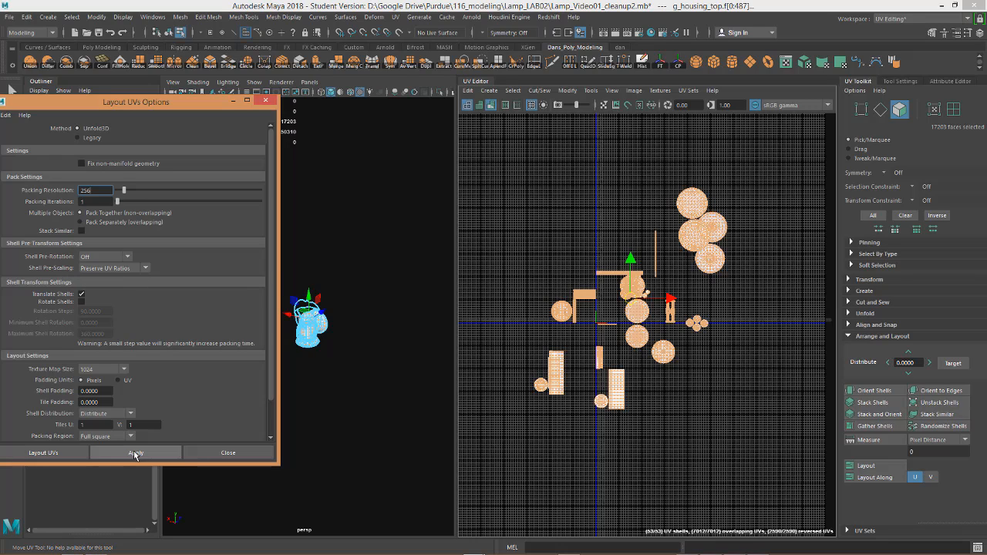
- Examine the packed UV layout and the long strip shells along its upper edge
{"action": "scroll", "coordinate": [614, 318], "scroll_direction": "up", "scroll_amount": 10}
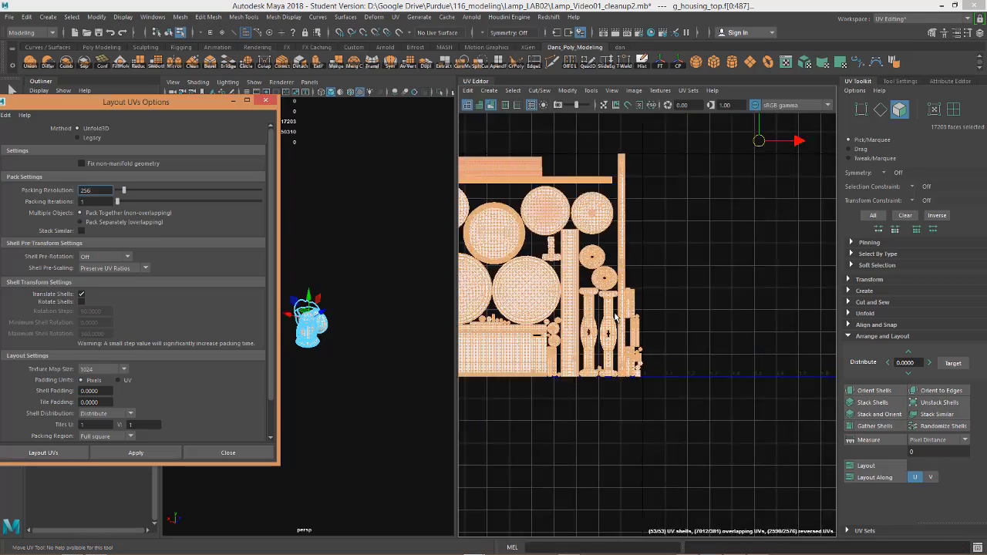
{"action": "mouse_move", "coordinate": [619, 321]}
{"action": "middle_mouse_down", "text": "alt"}
{"action": "mouse_move", "coordinate": [649, 339]}
{"action": "mouse_move", "coordinate": [757, 341]}
{"action": "middle_mouse_up", "text": "alt"}
{"action": "middle_click_drag", "start_coordinate": [594, 333], "coordinate": [660, 366], "text": "alt"}
{"action": "middle_click_drag", "start_coordinate": [543, 325], "coordinate": [684, 463], "text": "alt"}
{"action": "middle_click_drag", "start_coordinate": [630, 366], "coordinate": [588, 418], "text": "alt"}
{"action": "scroll", "coordinate": [577, 286], "scroll_direction": "up", "scroll_amount": 4}
{"action": "middle_click_drag", "start_coordinate": [478, 210], "coordinate": [736, 351], "text": "alt"}
{"action": "scroll", "coordinate": [736, 351], "scroll_direction": "up", "scroll_amount": 7}
- Select the whole uppermost strip shell belonging to the cap and check its distortion against the neighbouring strips
{"action": "double_click", "coordinate": [667, 293]}
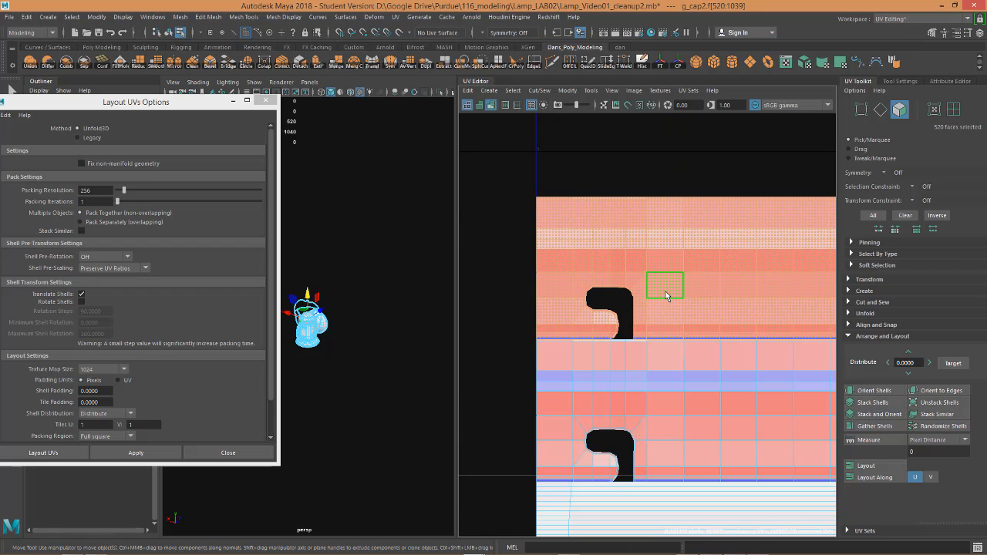
{"action": "scroll", "coordinate": [652, 295], "scroll_direction": "down", "scroll_amount": 6}
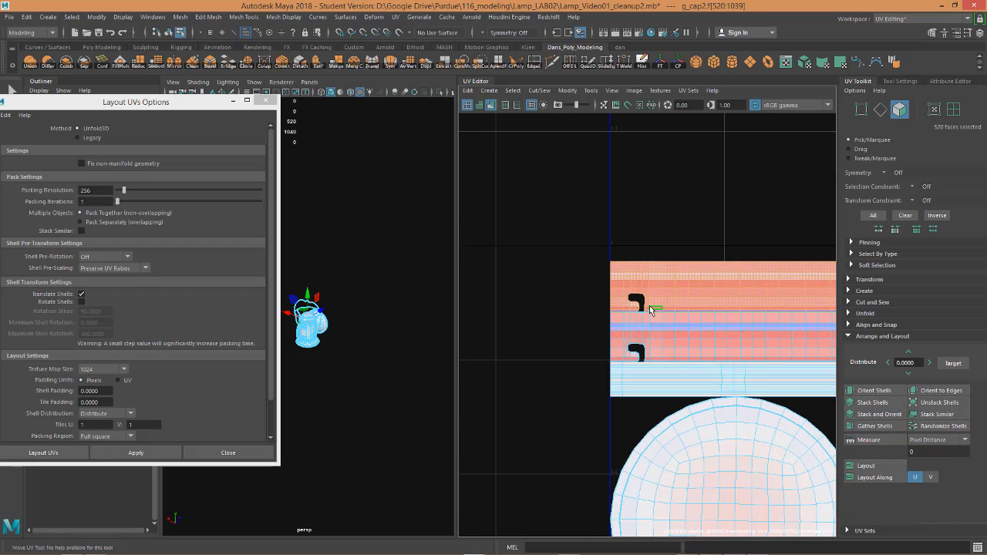
{"action": "scroll", "coordinate": [569, 348], "scroll_direction": "up", "scroll_amount": 1}
{"action": "scroll", "coordinate": [807, 275], "scroll_direction": "up", "scroll_amount": 2}
{"action": "scroll", "coordinate": [807, 275], "scroll_direction": "up", "scroll_amount": 1}
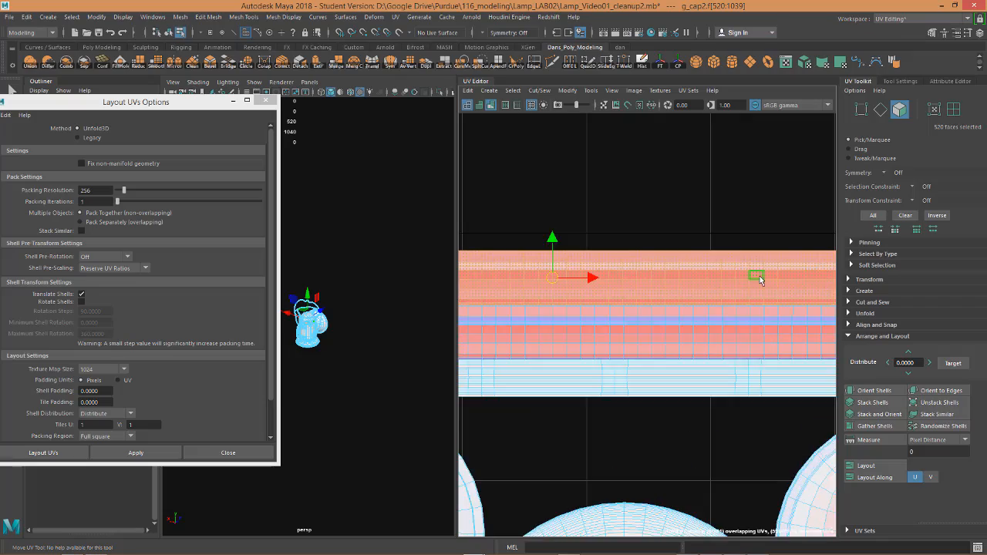
- Examine the colour distortion and end alignment of the cap's strip shells against the rest of the packed UV layout
{"action": "scroll", "coordinate": [746, 280], "scroll_direction": "up", "scroll_amount": 1}
{"action": "scroll", "coordinate": [629, 300], "scroll_direction": "down", "scroll_amount": 3}
{"action": "scroll", "coordinate": [717, 294], "scroll_direction": "down", "scroll_amount": 1}
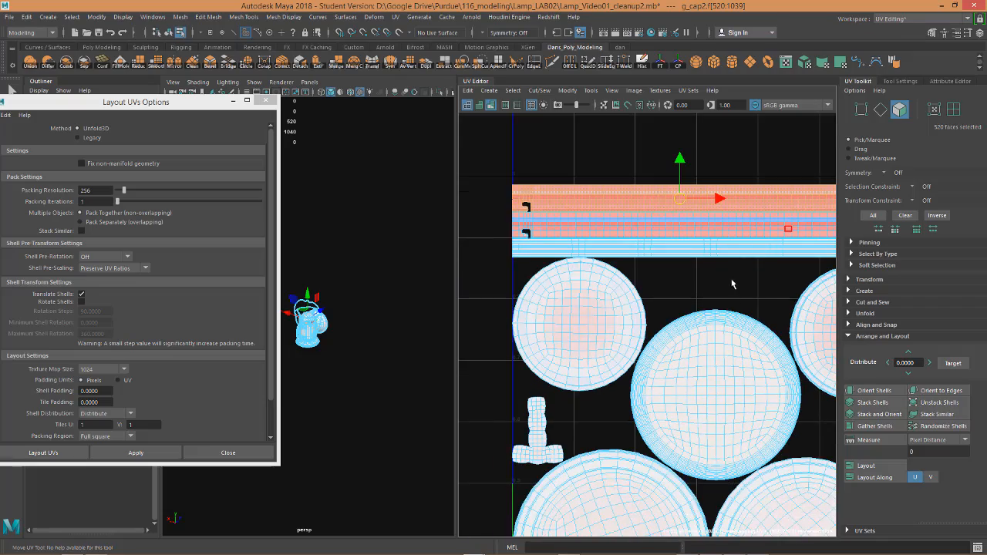
{"action": "scroll", "coordinate": [755, 386], "scroll_direction": "down", "scroll_amount": 1}
{"action": "scroll", "coordinate": [688, 238], "scroll_direction": "down", "scroll_amount": 1}
{"action": "scroll", "coordinate": [655, 332], "scroll_direction": "down", "scroll_amount": 1}
{"action": "middle_click_drag", "start_coordinate": [596, 331], "coordinate": [577, 326], "text": "alt"}
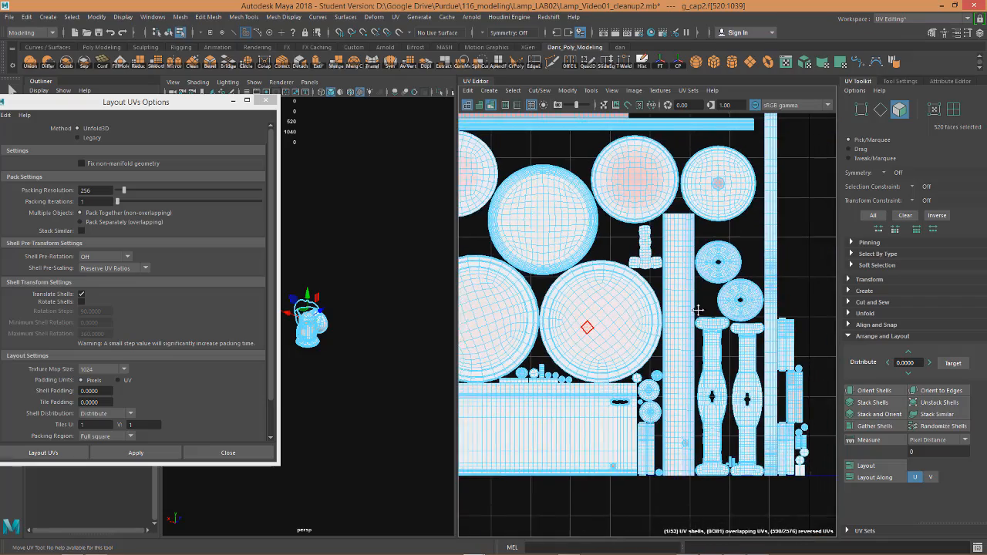
{"action": "middle_click_drag", "start_coordinate": [698, 308], "coordinate": [753, 455], "text": "alt"}
{"action": "scroll", "coordinate": [650, 255], "scroll_direction": "up", "scroll_amount": 4}
{"action": "scroll", "coordinate": [708, 259], "scroll_direction": "up", "scroll_amount": 4}
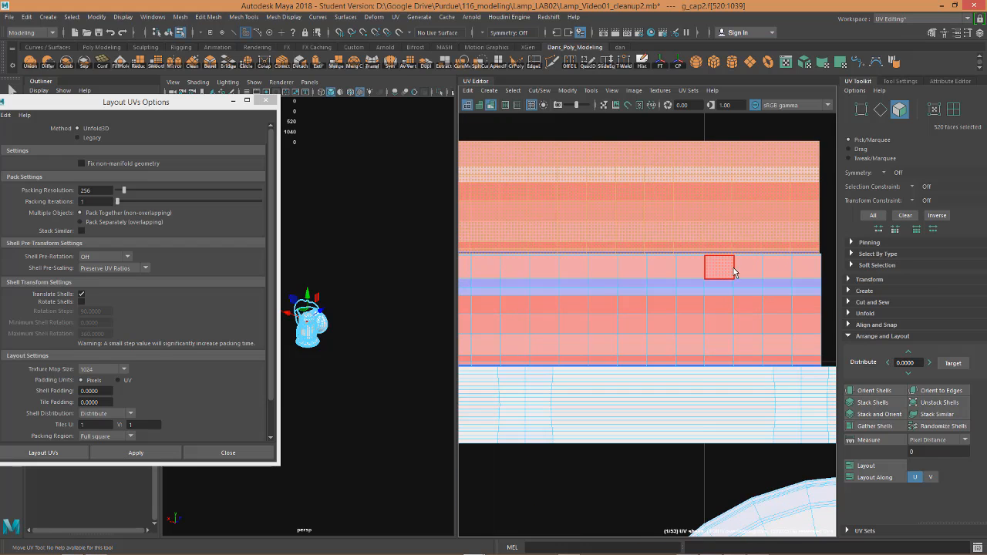
{"action": "scroll", "coordinate": [727, 339], "scroll_direction": "down", "scroll_amount": 8}
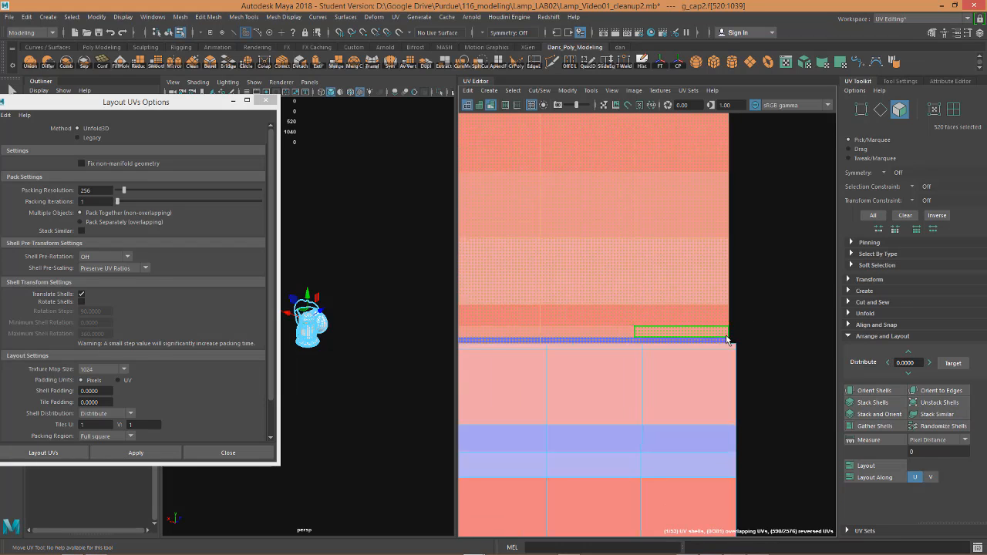
{"action": "middle_click_drag", "start_coordinate": [582, 293], "coordinate": [714, 225], "text": "alt"}
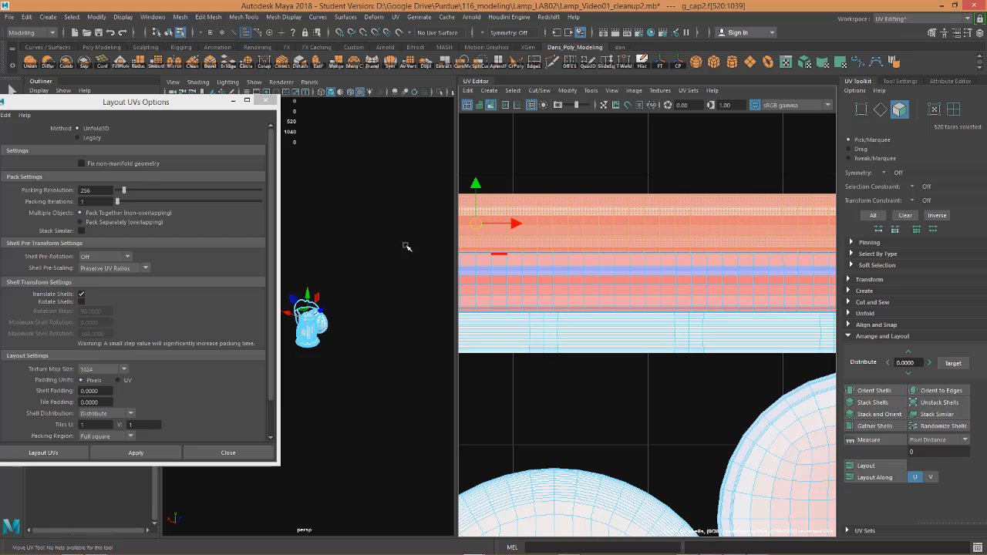
- Close the Layout UVs Options and compare the hook-shaped notch in the strip shells with the cap's rim on the model
{"action": "left_click", "coordinate": [262, 101]}
{"action": "middle_click_drag", "start_coordinate": [525, 301], "coordinate": [707, 250], "text": "alt"}
{"action": "scroll", "coordinate": [707, 249], "scroll_direction": "up", "scroll_amount": 5}
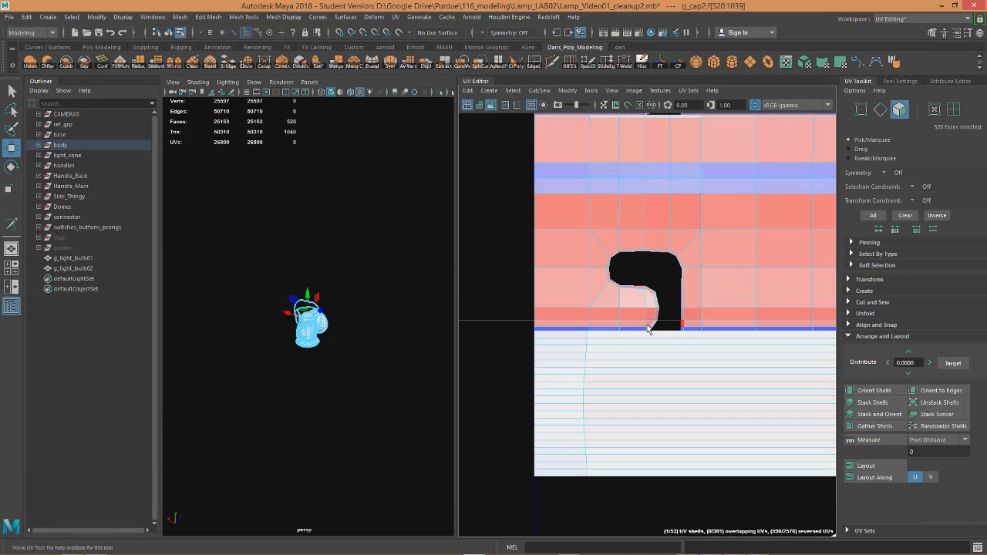
{"action": "key", "text": "f"}
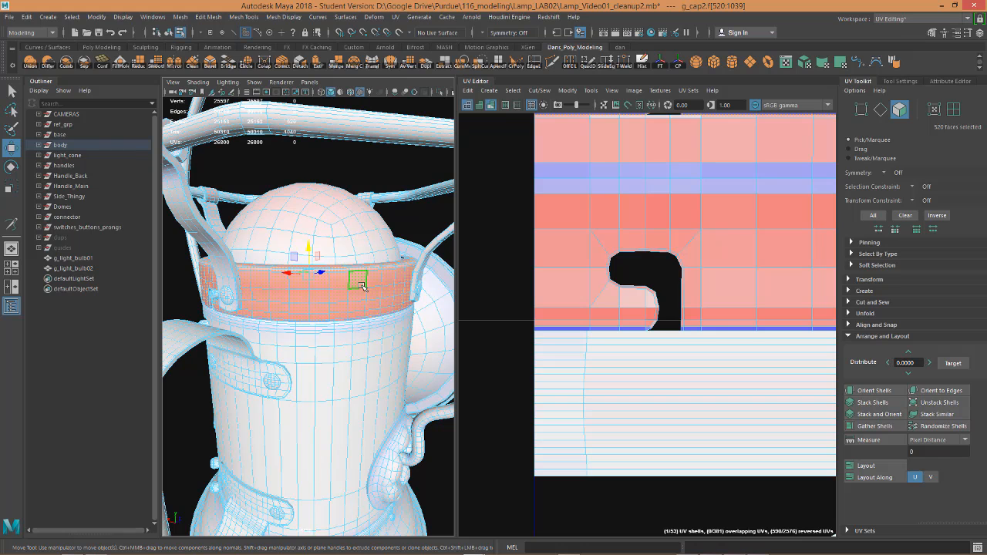
{"action": "left_click_drag", "start_coordinate": [349, 297], "coordinate": [393, 289], "text": "alt"}
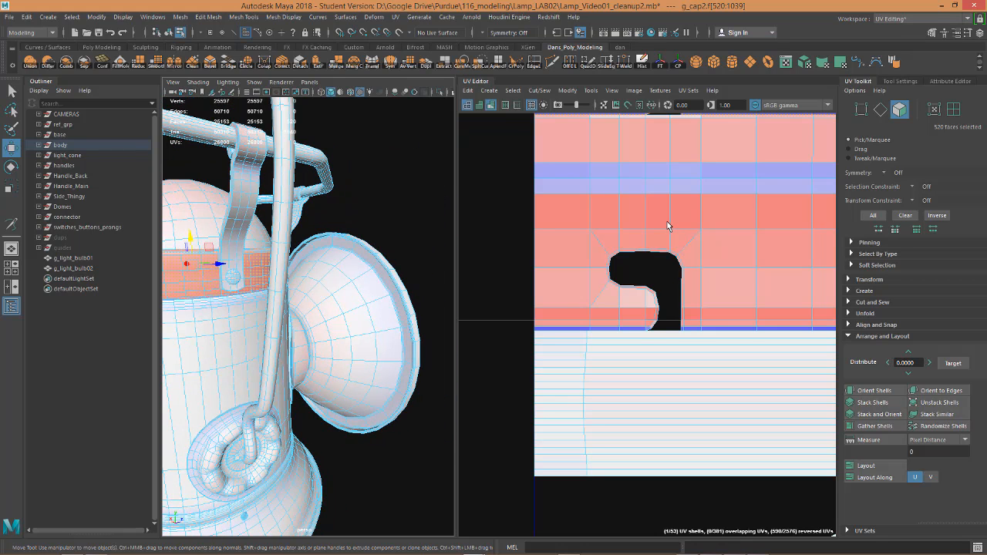
{"action": "scroll", "coordinate": [668, 226], "scroll_direction": "down", "scroll_amount": 1}
{"action": "scroll", "coordinate": [644, 287], "scroll_direction": "up", "scroll_amount": 2}
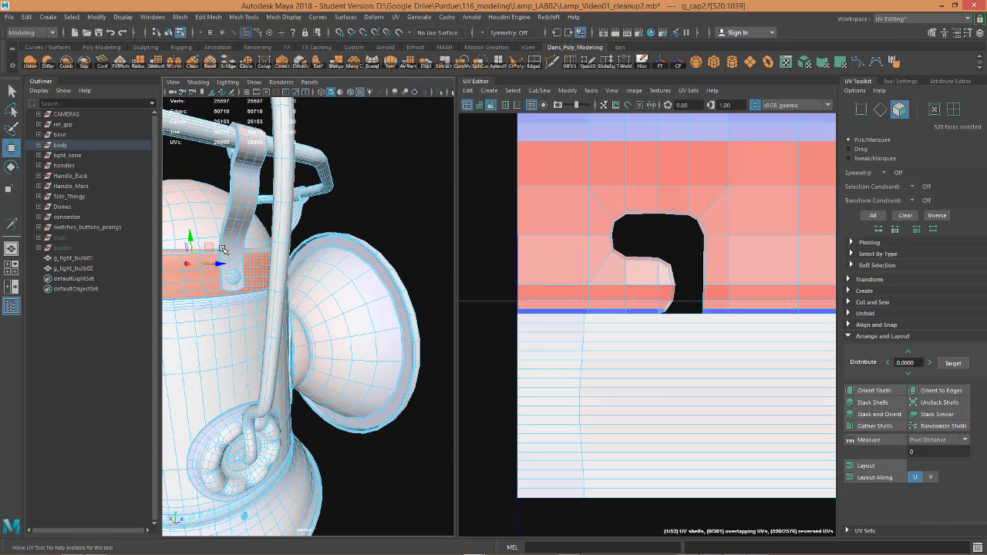
{"action": "middle_click_drag", "start_coordinate": [586, 229], "coordinate": [586, 254], "text": "alt"}
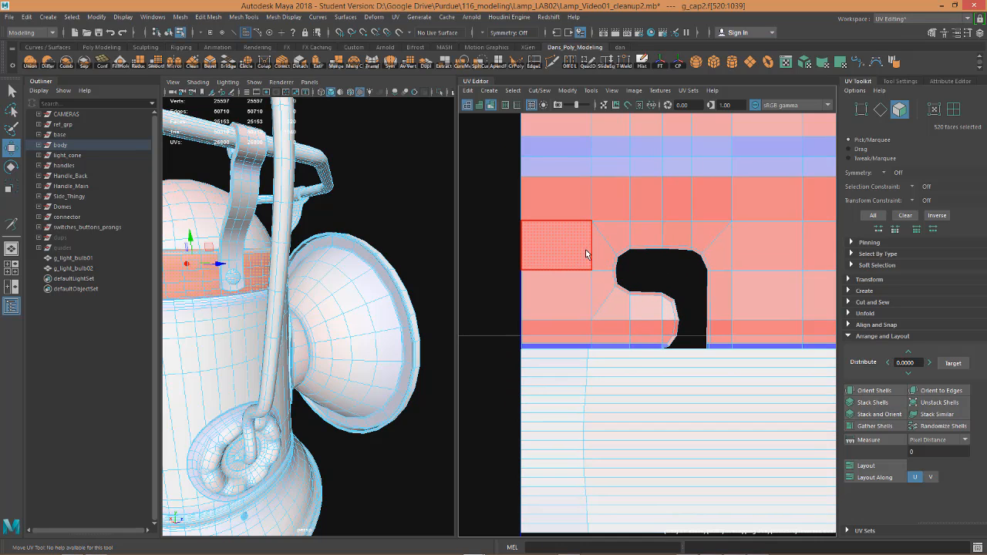
{"action": "scroll", "coordinate": [265, 247], "scroll_direction": "up", "scroll_amount": 10}
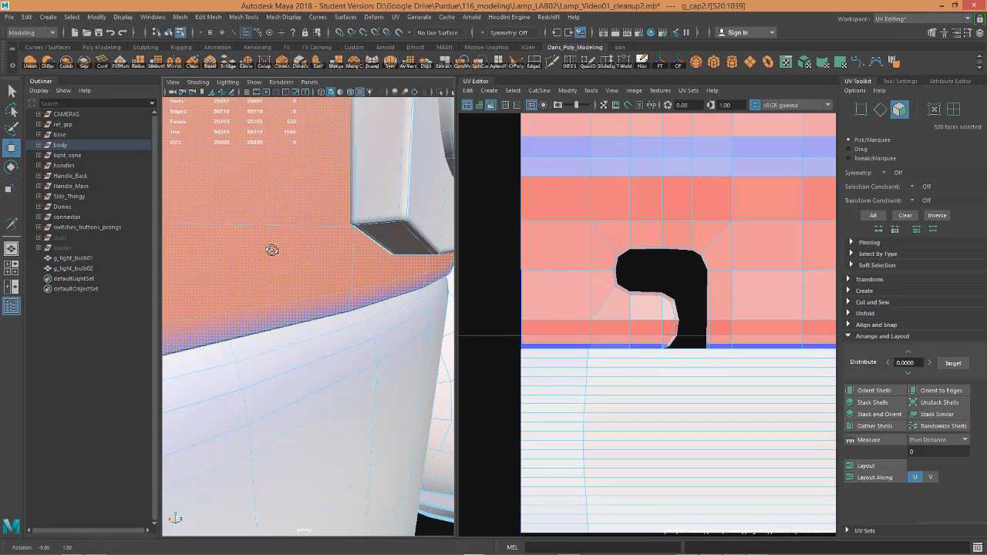
{"action": "scroll", "coordinate": [270, 250], "scroll_direction": "down", "scroll_amount": 10}
{"action": "scroll", "coordinate": [639, 239], "scroll_direction": "down", "scroll_amount": 7}
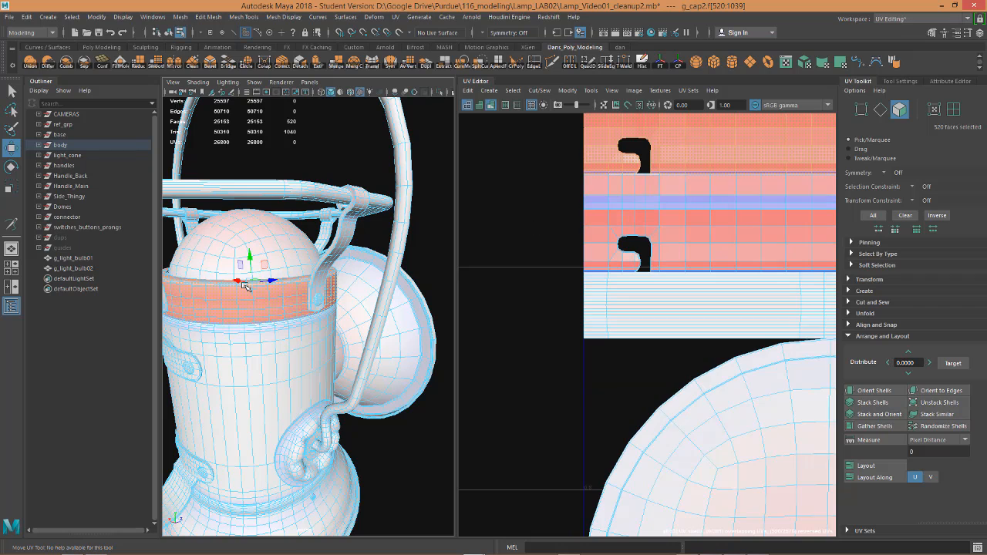
- Return to object selection and isolate the cap ring g_cap2 in the perspective view
{"action": "right_click_drag", "start_coordinate": [245, 286], "coordinate": [306, 234]}
{"action": "key", "text": "ctrl+1"}
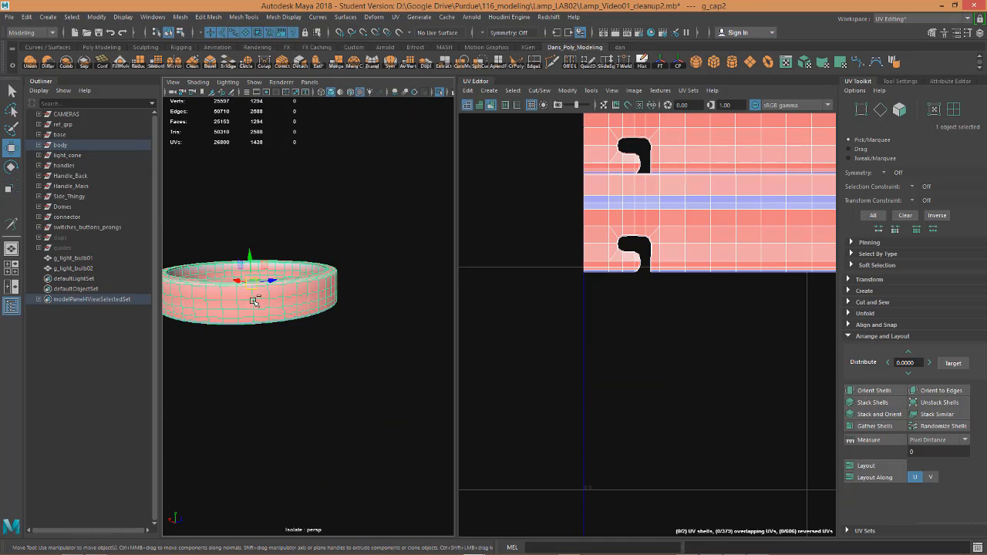
{"action": "left_click_drag", "start_coordinate": [266, 330], "coordinate": [279, 285], "text": "alt"}
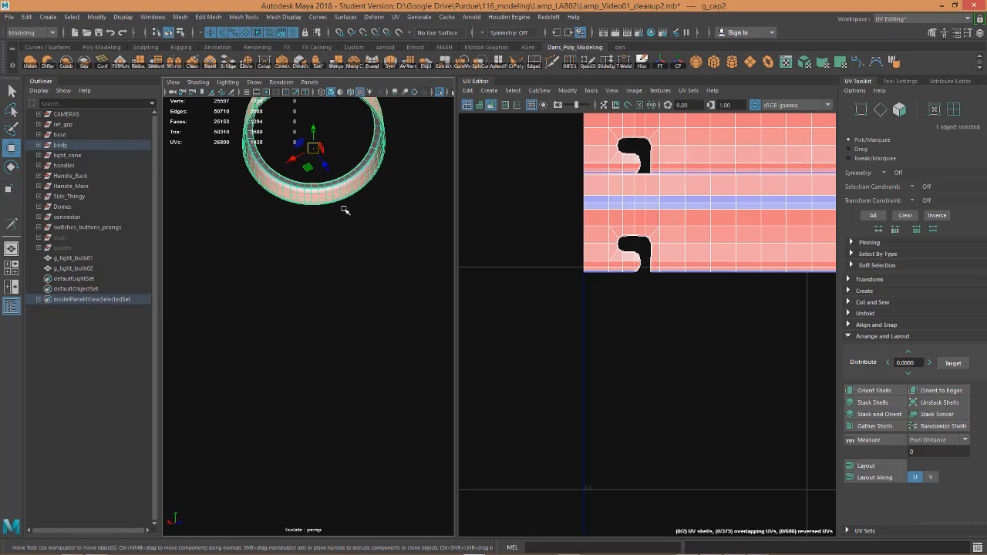
{"action": "left_click_drag", "start_coordinate": [343, 209], "coordinate": [318, 293], "text": "alt"}
{"action": "key", "text": "f"}
{"action": "scroll", "coordinate": [322, 295], "scroll_direction": "up", "scroll_amount": 6}
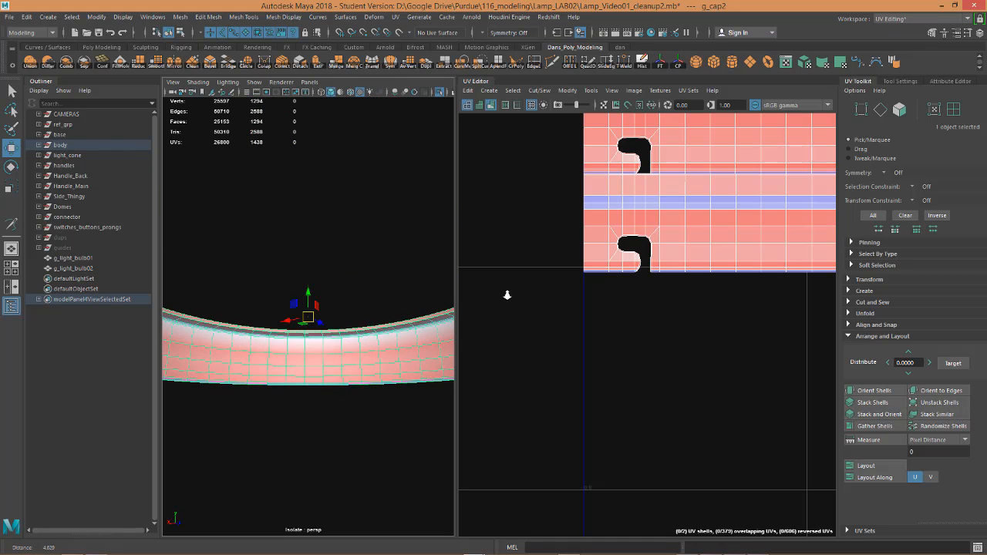
- Select the two edge loops bordering the narrow rim on the far side of the cap ring
{"action": "mouse_move", "coordinate": [203, 193]}
{"action": "right_mouse_down"}
{"action": "mouse_move", "coordinate": [205, 212]}
{"action": "mouse_move", "coordinate": [207, 174]}
{"action": "right_mouse_up"}
{"action": "double_click", "coordinate": [207, 195]}
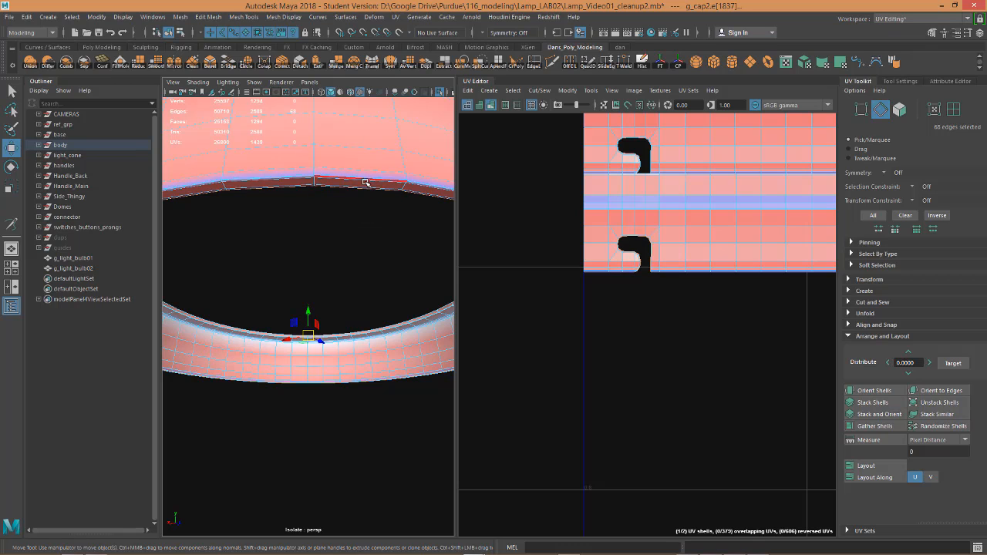
{"action": "right_click_drag", "start_coordinate": [364, 183], "coordinate": [306, 190], "text": "alt"}
{"action": "middle_click_drag", "start_coordinate": [357, 195], "coordinate": [358, 212], "text": "alt"}
{"action": "right_click_drag", "start_coordinate": [358, 211], "coordinate": [341, 229], "text": "alt"}
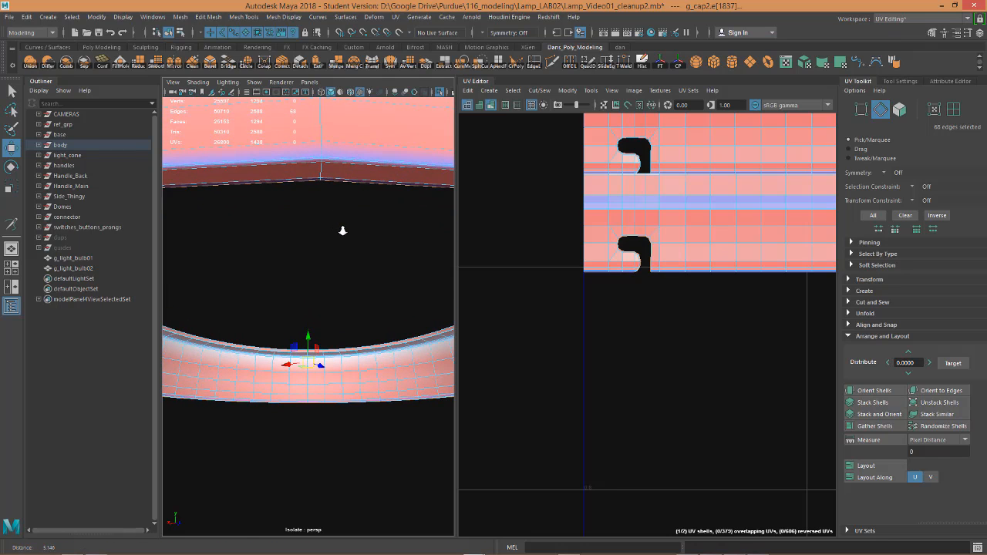
{"action": "double_click", "coordinate": [345, 165], "text": "shift"}
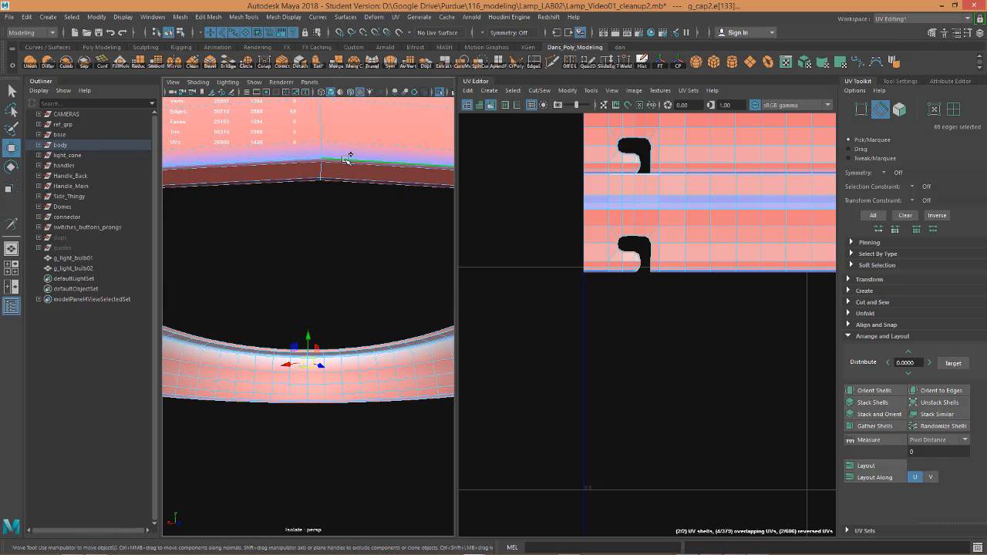
- Add the cap ring's remaining rim edge loop to the selection and cut the UVs along all selected edges
{"action": "left_click_drag", "start_coordinate": [366, 294], "coordinate": [316, 313], "text": "alt"}
{"action": "right_click_drag", "start_coordinate": [316, 313], "coordinate": [369, 299], "text": "alt"}
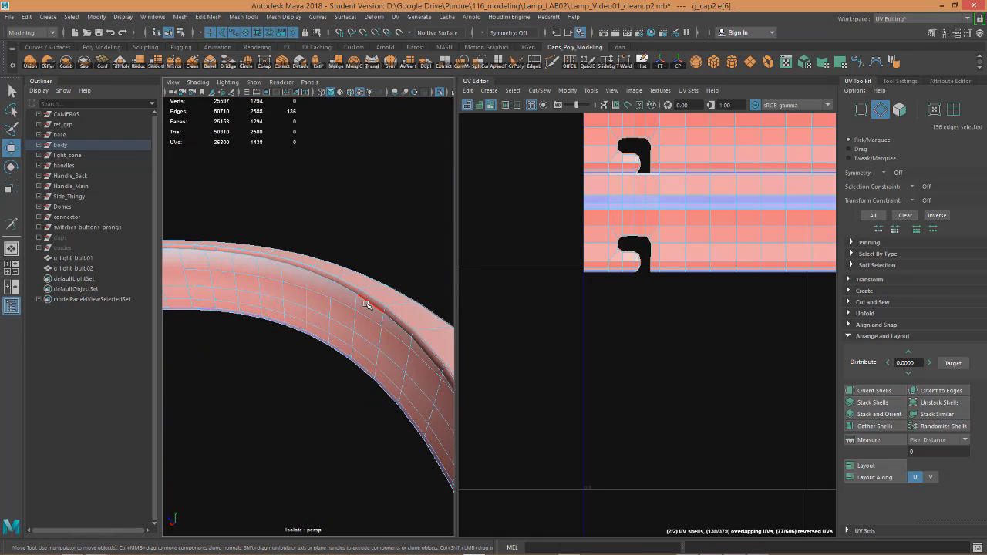
{"action": "left_click_drag", "start_coordinate": [390, 276], "coordinate": [363, 309], "text": "alt"}
{"action": "double_click", "coordinate": [368, 306], "text": "shift"}
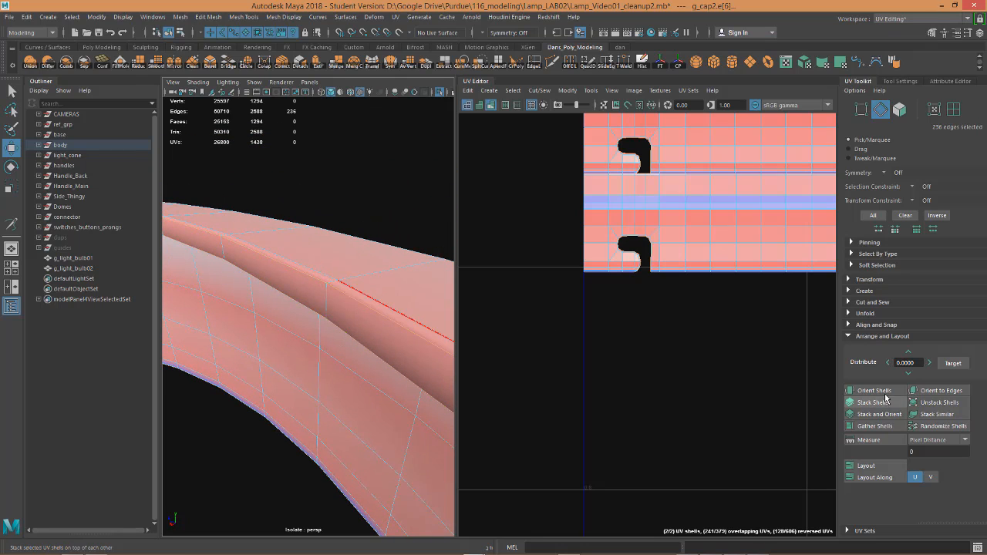
{"action": "left_click", "coordinate": [851, 303]}
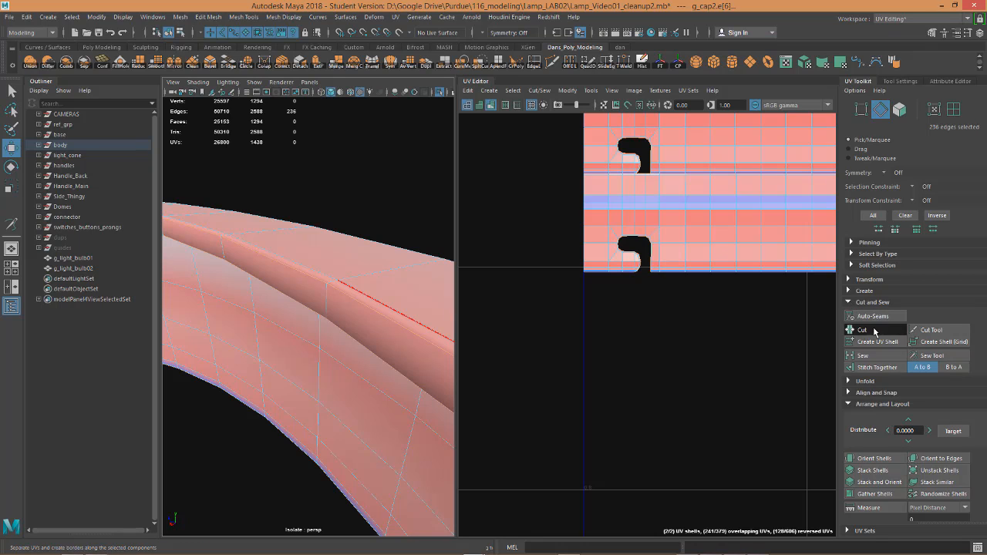
{"action": "left_click", "coordinate": [862, 330]}
- Switch to UV shell selection and select the two thin rim shells of the cap ring
{"action": "scroll", "coordinate": [369, 277], "scroll_direction": "down", "scroll_amount": 5}
{"action": "scroll", "coordinate": [331, 298], "scroll_direction": "up", "scroll_amount": 6}
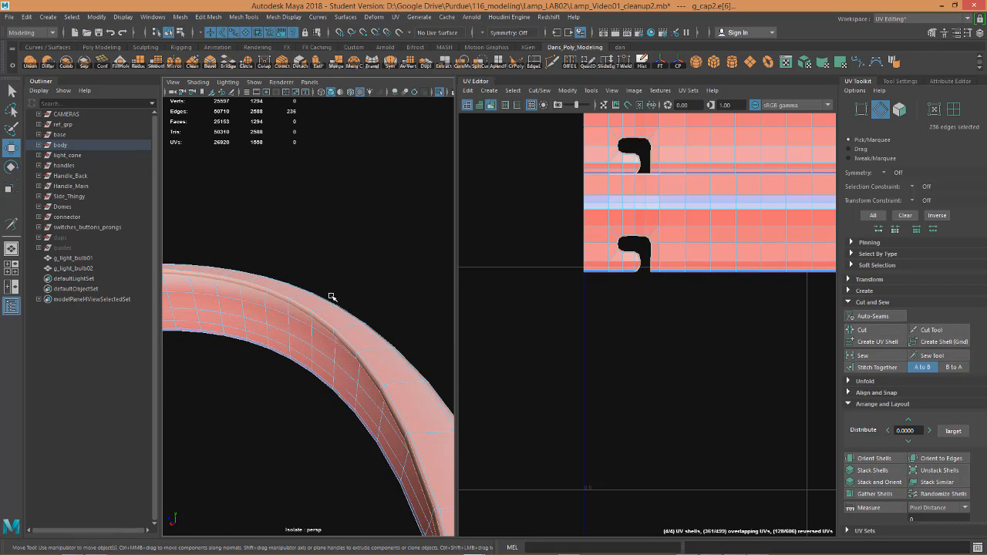
{"action": "scroll", "coordinate": [331, 298], "scroll_direction": "down", "scroll_amount": 2}
{"action": "left_click_drag", "start_coordinate": [330, 345], "coordinate": [365, 322], "text": "alt"}
{"action": "right_click_drag", "start_coordinate": [334, 324], "coordinate": [394, 274]}
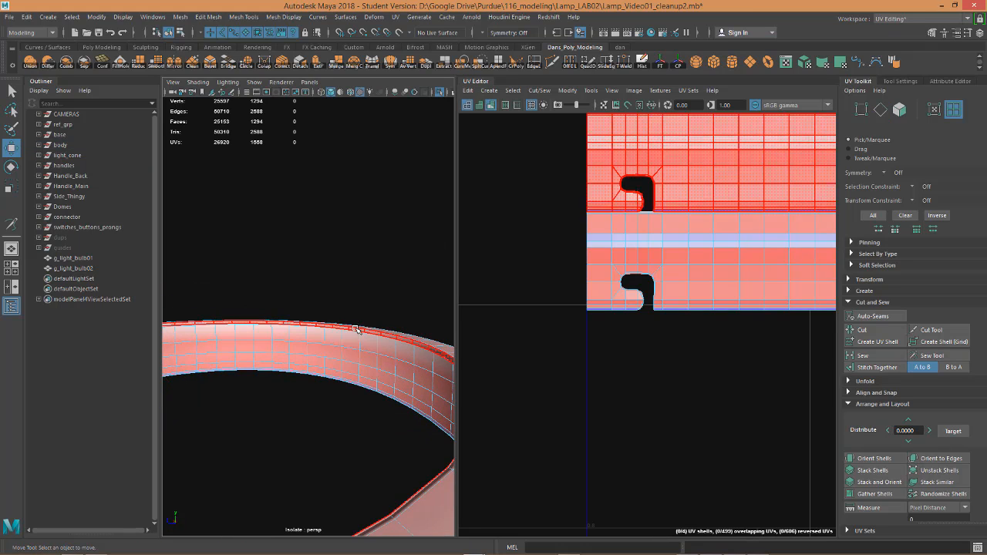
{"action": "left_click", "coordinate": [319, 357]}
{"action": "left_click_drag", "start_coordinate": [320, 357], "coordinate": [363, 293], "text": "alt"}
{"action": "left_click", "coordinate": [386, 271], "text": "shift"}
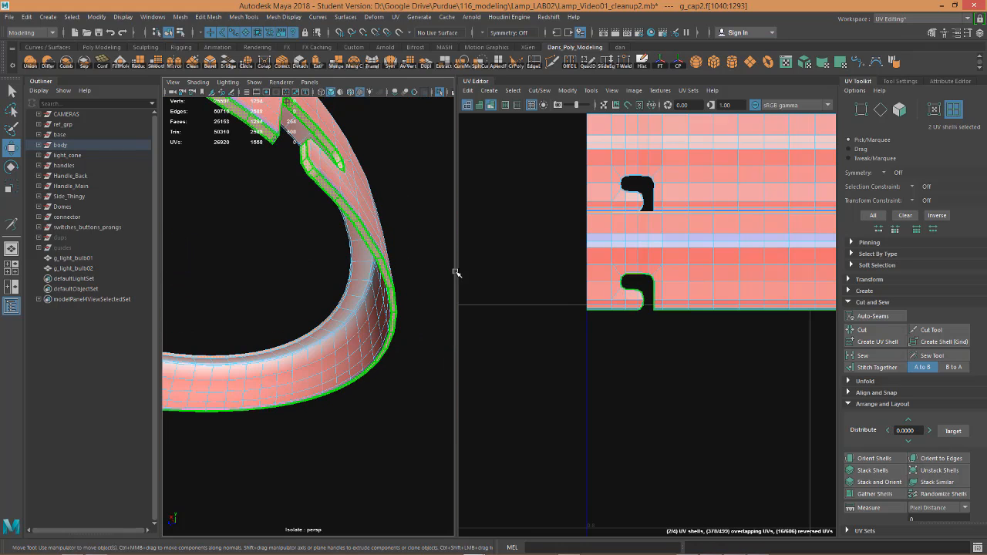
- Move the two thin rim shells upward in the UV layout, clear of the cap's wide strip shells
{"action": "scroll", "coordinate": [589, 371], "scroll_direction": "down", "scroll_amount": 4}
{"action": "middle_click_drag", "start_coordinate": [589, 371], "coordinate": [507, 396], "text": "alt"}
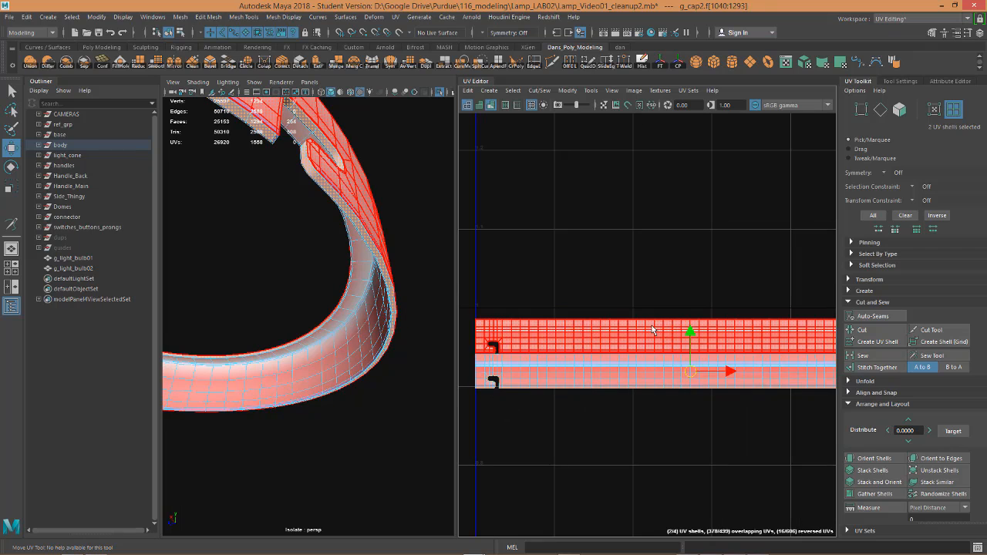
{"action": "left_click_drag", "start_coordinate": [688, 273], "coordinate": [689, 245]}
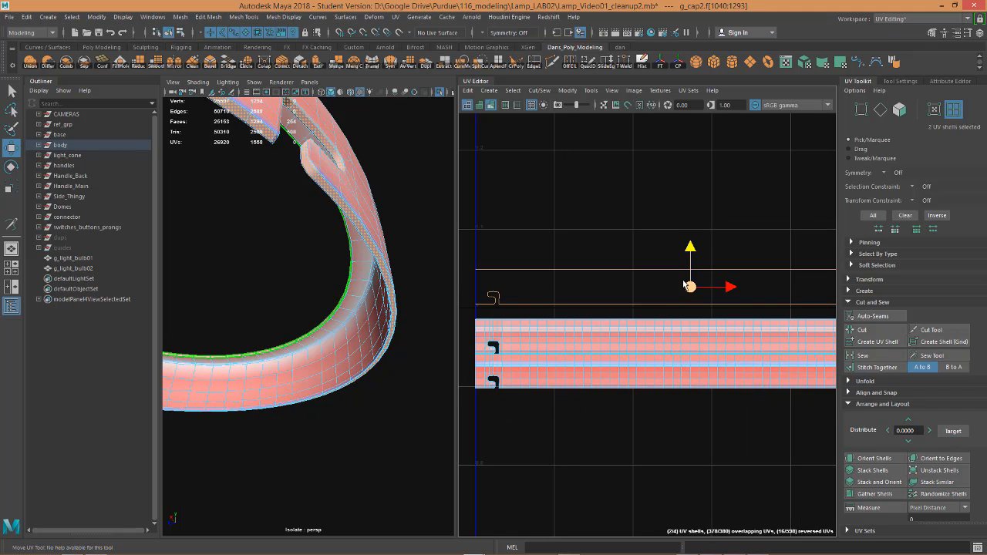
- Select the cap's lower wide strip shell and examine its distortion around the notch and along its length
{"action": "scroll", "coordinate": [565, 358], "scroll_direction": "up", "scroll_amount": 2}
{"action": "scroll", "coordinate": [736, 308], "scroll_direction": "up", "scroll_amount": 3}
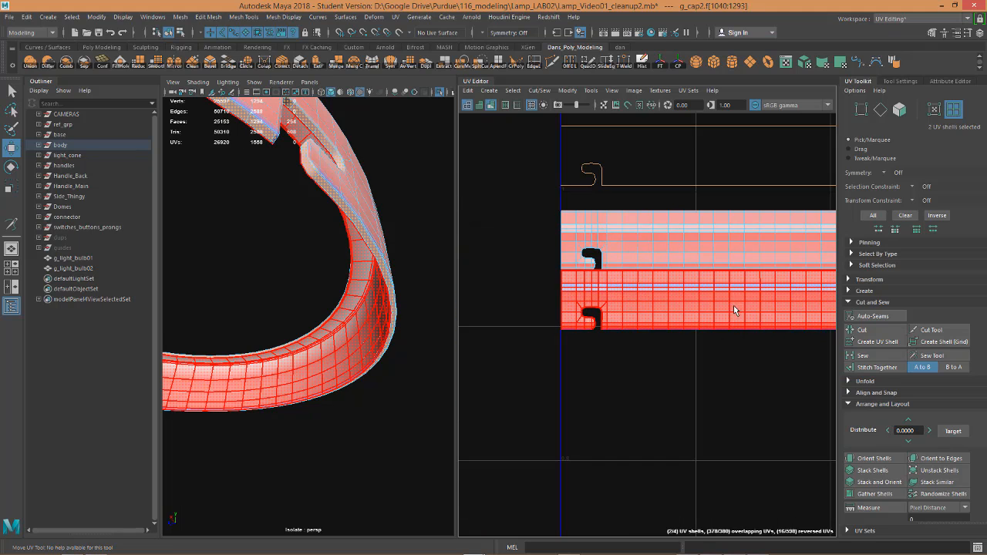
{"action": "scroll", "coordinate": [578, 281], "scroll_direction": "up", "scroll_amount": 1}
{"action": "left_click", "coordinate": [678, 295]}
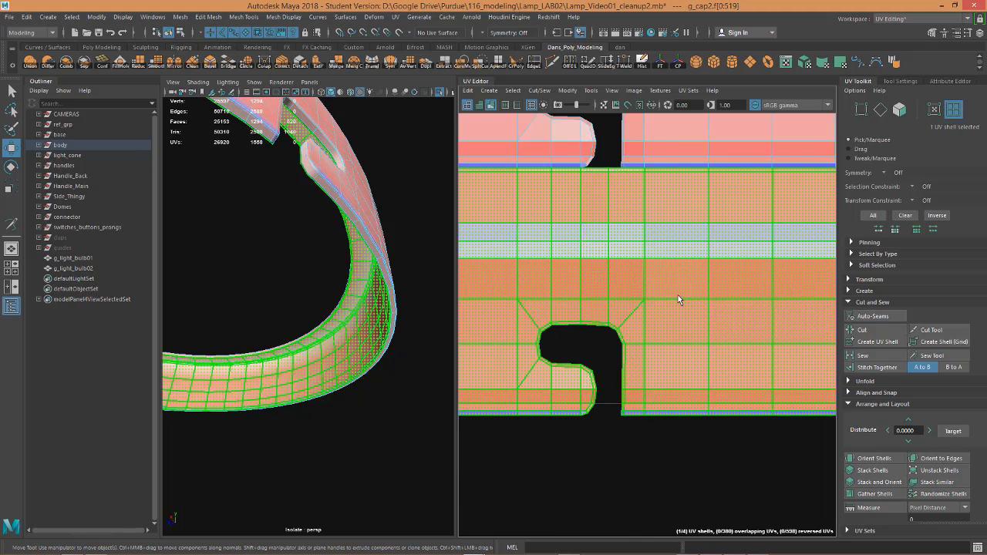
{"action": "scroll", "coordinate": [692, 302], "scroll_direction": "down", "scroll_amount": 4}
{"action": "scroll", "coordinate": [718, 319], "scroll_direction": "down", "scroll_amount": 5}
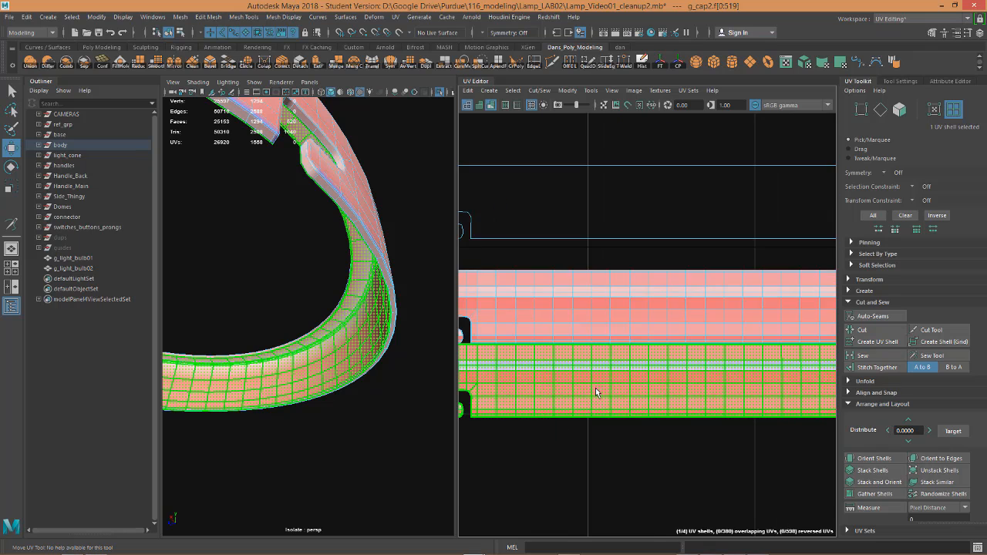
{"action": "middle_click_drag", "start_coordinate": [638, 375], "coordinate": [843, 331], "text": "alt"}
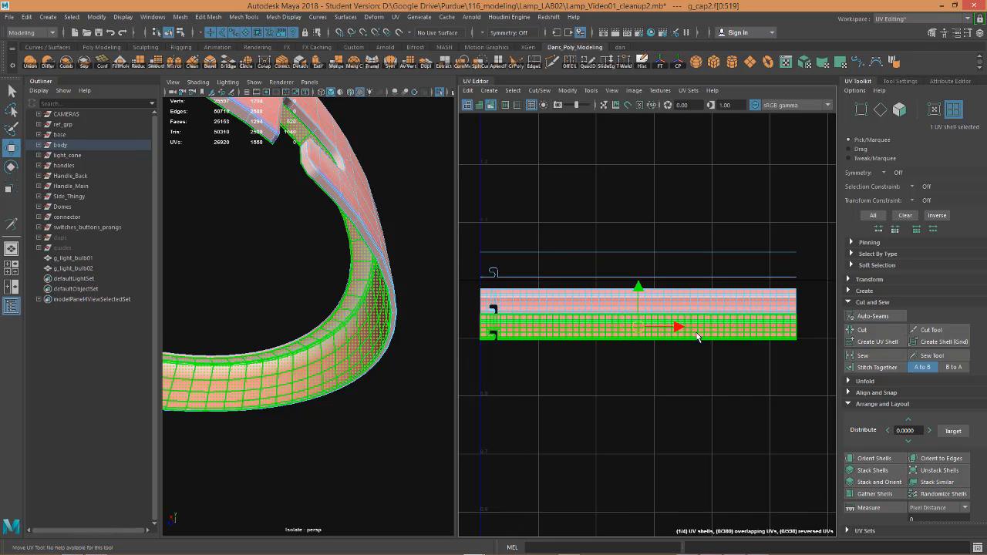
- Try to unfold the upper of the cap's two wide strip shells with Unfold
{"action": "left_click", "coordinate": [683, 297]}
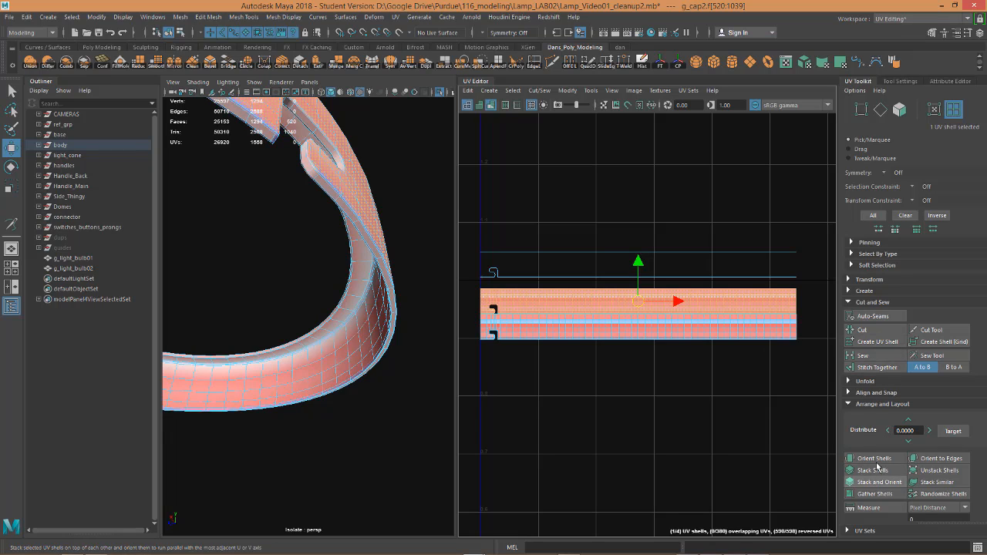
{"action": "left_click", "coordinate": [849, 381]}
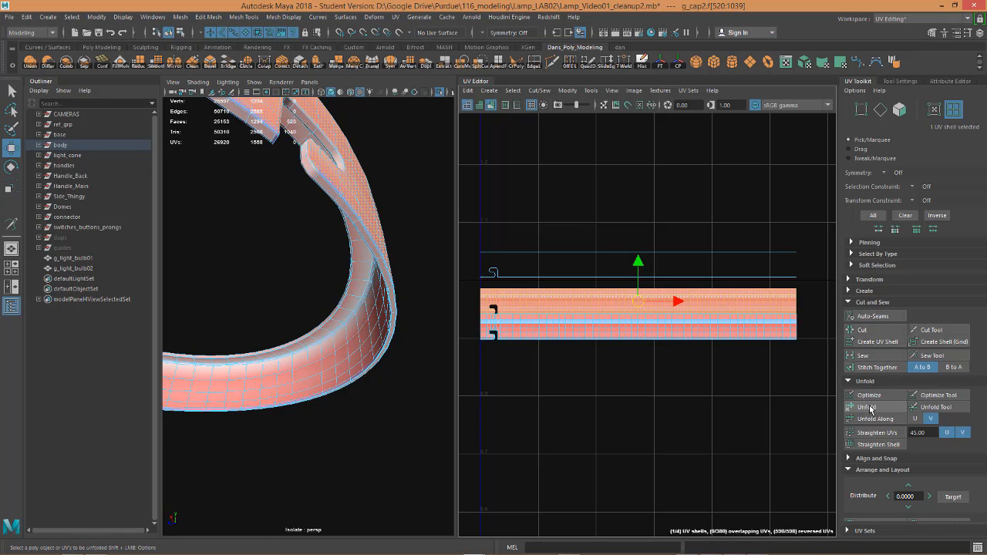
{"action": "left_click", "coordinate": [866, 407]}
{"action": "scroll", "coordinate": [586, 324], "scroll_direction": "up", "scroll_amount": 3}
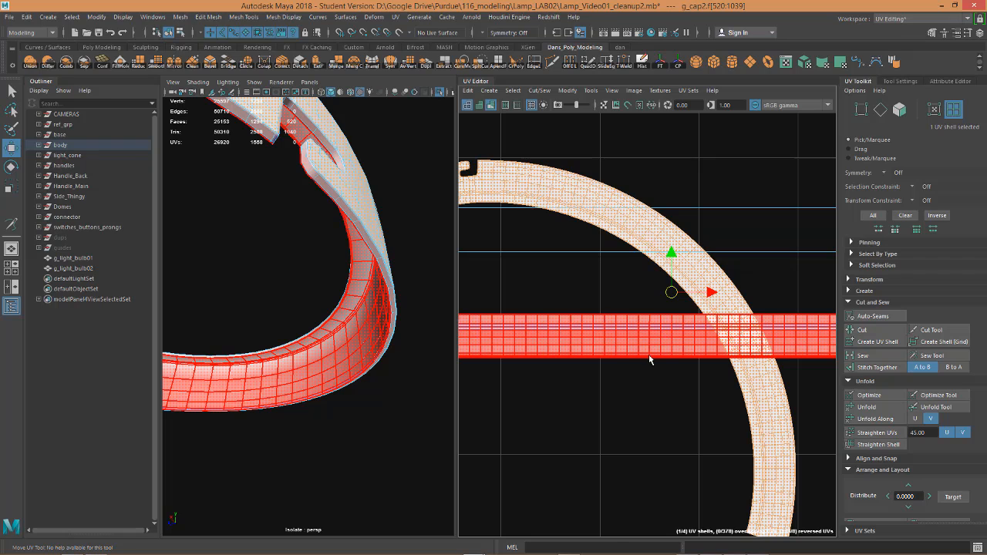
{"action": "scroll", "coordinate": [649, 354], "scroll_direction": "down", "scroll_amount": 3}
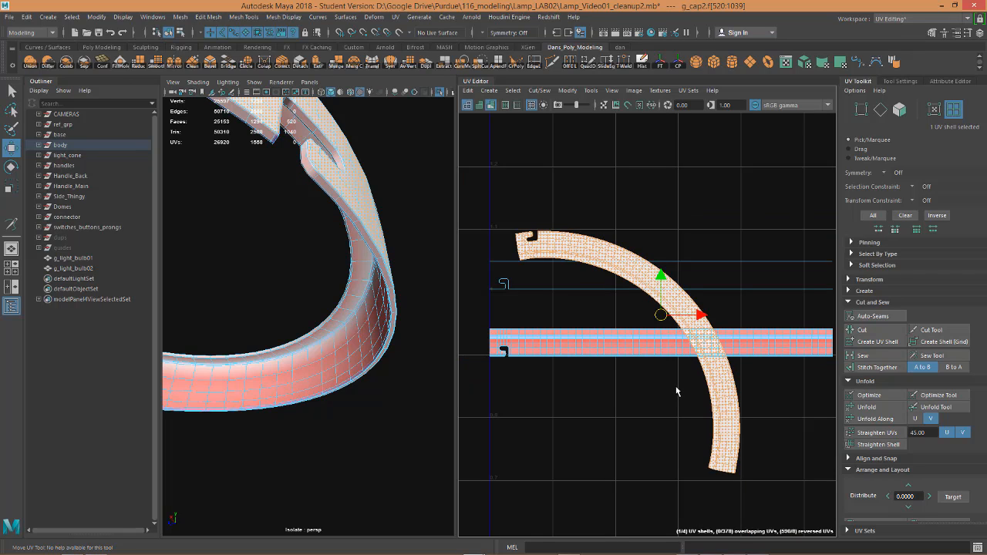
{"action": "right_click_drag", "start_coordinate": [672, 381], "coordinate": [641, 360], "text": "shift"}
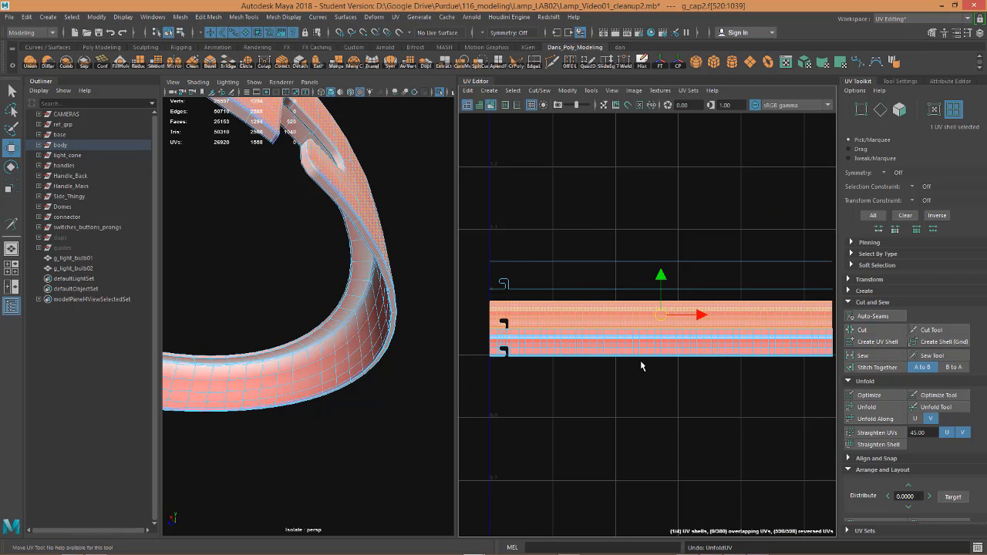
- Move the cap's upper wide strip shell upward in the UV layout, above the two thin rim shells
{"action": "left_click_drag", "start_coordinate": [654, 280], "coordinate": [654, 148]}
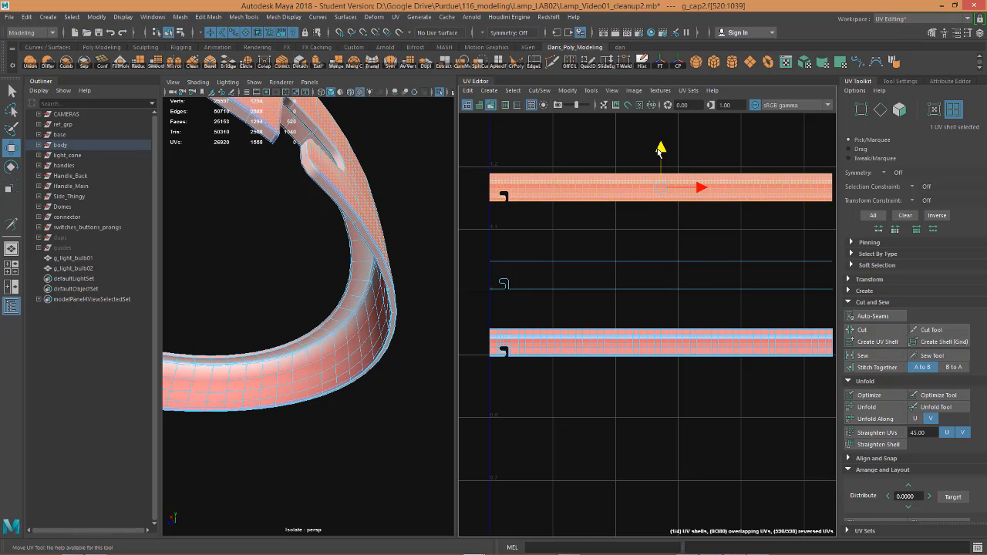
{"action": "middle_click_drag", "start_coordinate": [686, 225], "coordinate": [655, 275], "text": "alt"}
{"action": "middle_click_drag", "start_coordinate": [625, 304], "coordinate": [659, 338], "text": "alt"}
- Try to stretch the raised wide strip shell horizontally with the Scale tool
{"action": "key", "text": "r"}
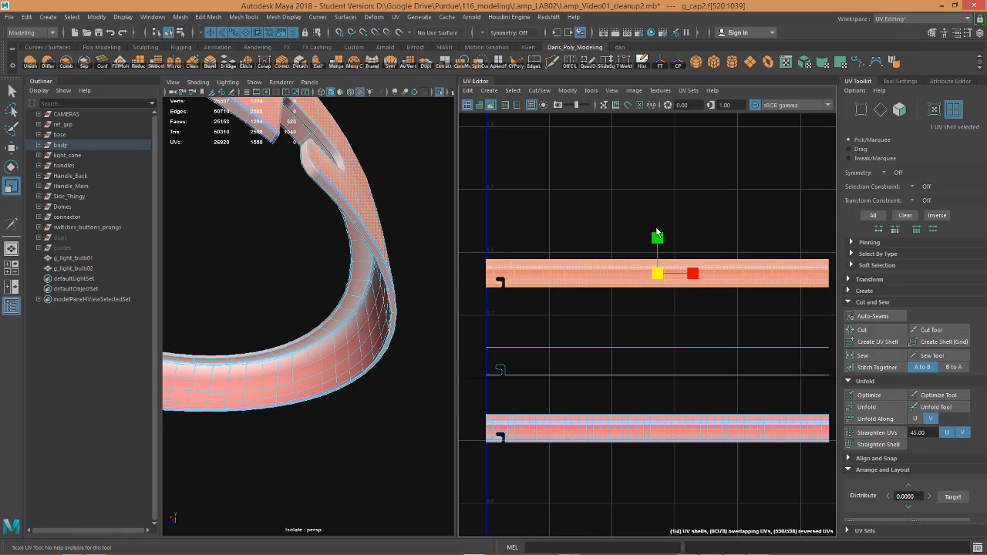
{"action": "mouse_move", "coordinate": [659, 236]}
{"action": "left_mouse_down"}
{"action": "mouse_move", "coordinate": [660, 202]}
{"action": "mouse_move", "coordinate": [661, 237]}
{"action": "left_mouse_up"}
{"action": "left_click_drag", "start_coordinate": [693, 273], "coordinate": [732, 274]}
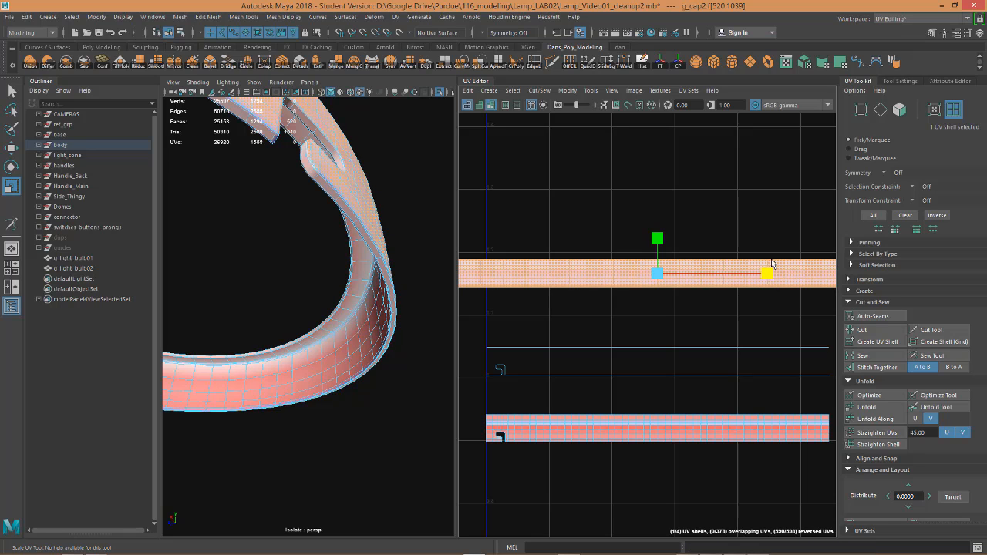
{"action": "left_click", "coordinate": [684, 349]}
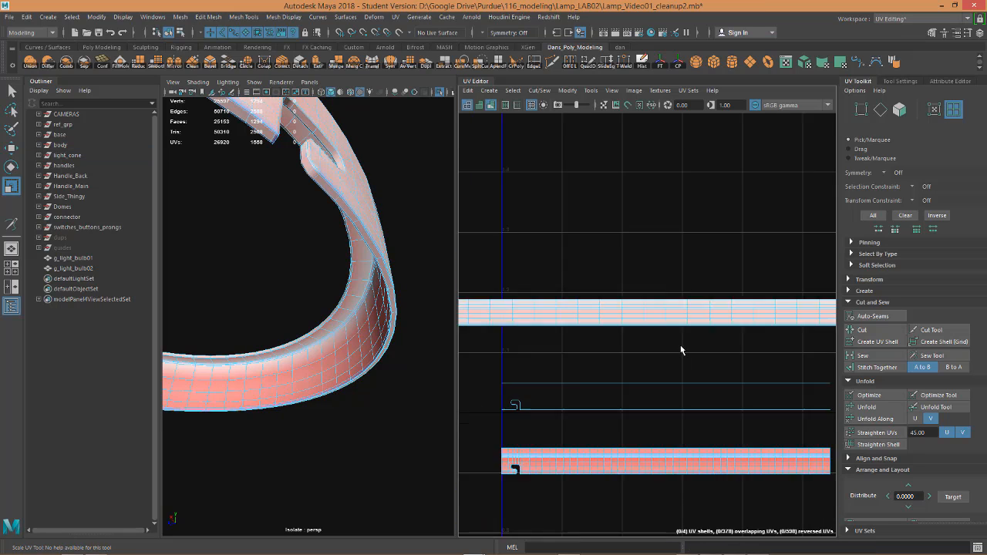
{"action": "scroll", "coordinate": [680, 346], "scroll_direction": "down", "scroll_amount": 3}
{"action": "key", "text": "ctrl+z"}
{"action": "key", "text": "ctrl+z"}
{"action": "key", "text": "ctrl+z"}
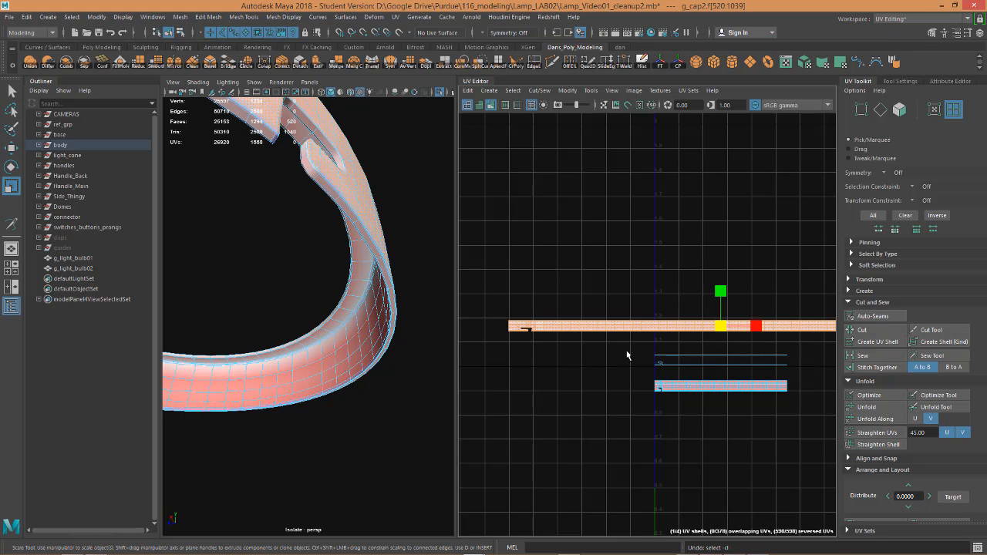
- Examine the raised strip shell's distortion around its notch and compare it with the notch on the 3D cap
{"action": "scroll", "coordinate": [673, 367], "scroll_direction": "up", "scroll_amount": 10}
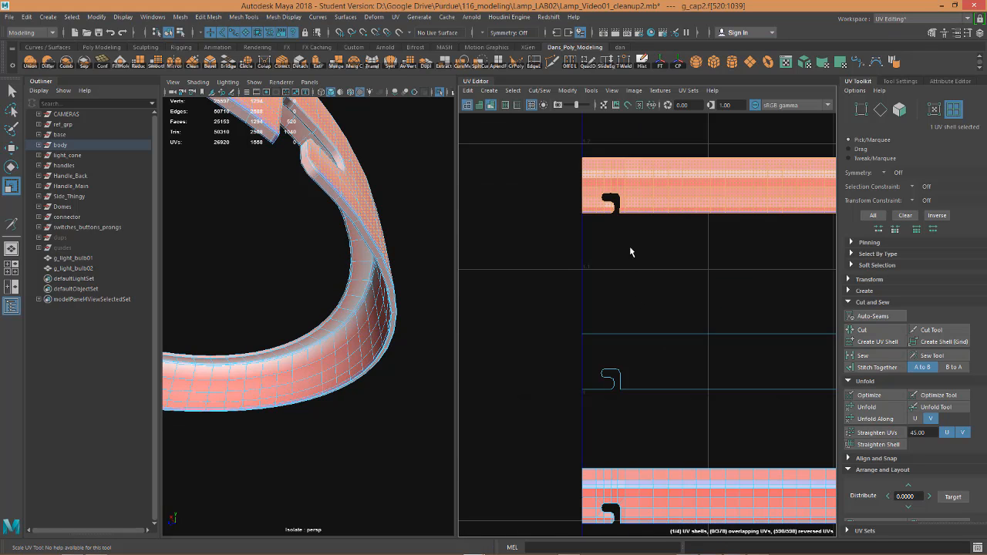
{"action": "scroll", "coordinate": [639, 296], "scroll_direction": "down", "scroll_amount": 8}
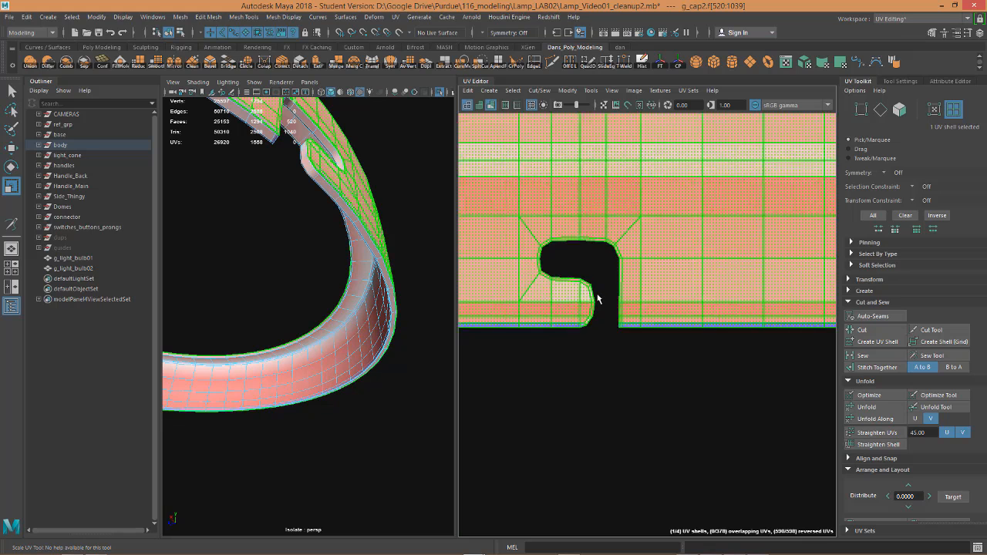
{"action": "scroll", "coordinate": [640, 296], "scroll_direction": "down", "scroll_amount": 3}
{"action": "scroll", "coordinate": [636, 295], "scroll_direction": "up", "scroll_amount": 6}
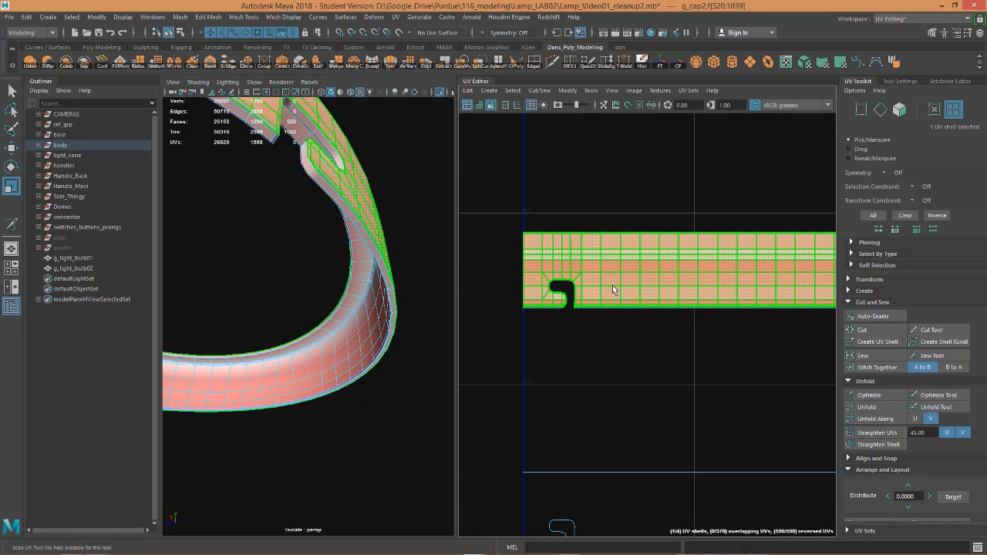
{"action": "scroll", "coordinate": [606, 284], "scroll_direction": "down", "scroll_amount": 4}
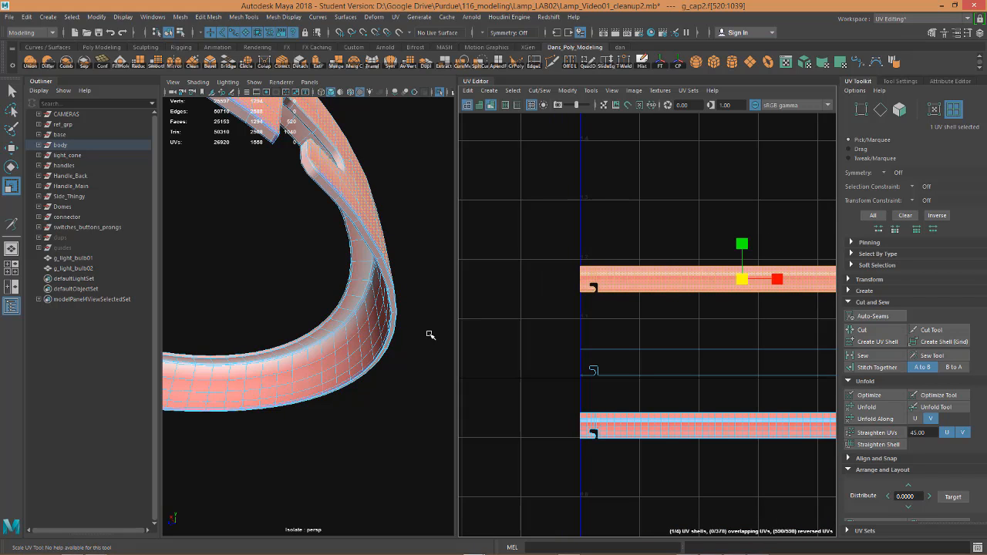
{"action": "left_click_drag", "start_coordinate": [428, 331], "coordinate": [402, 341], "text": "alt"}
{"action": "scroll", "coordinate": [612, 286], "scroll_direction": "up", "scroll_amount": 4}
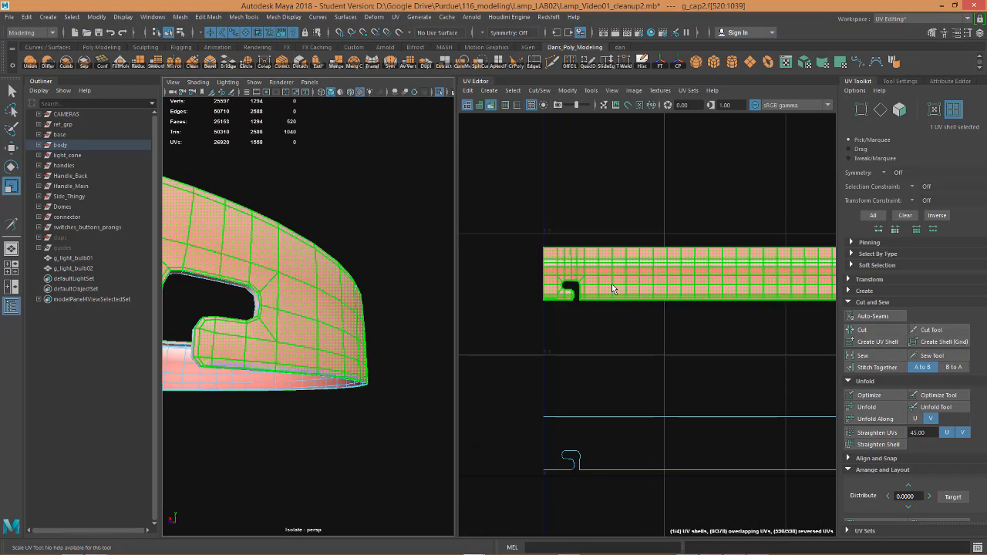
{"action": "scroll", "coordinate": [612, 284], "scroll_direction": "up", "scroll_amount": 3}
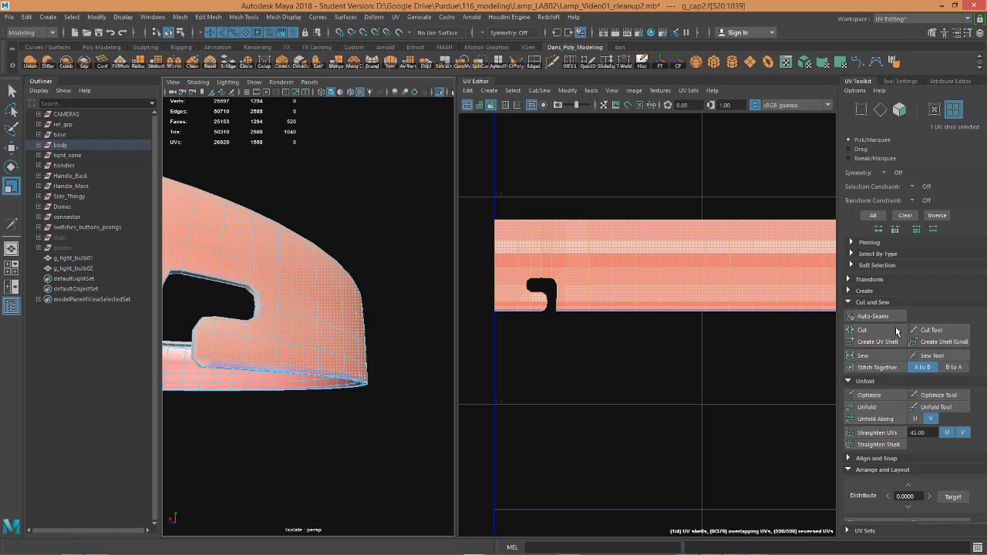
- Unfold the raised strip shell and move the resulting curved shell up, clear of the other cap shells
{"action": "left_click", "coordinate": [866, 408]}
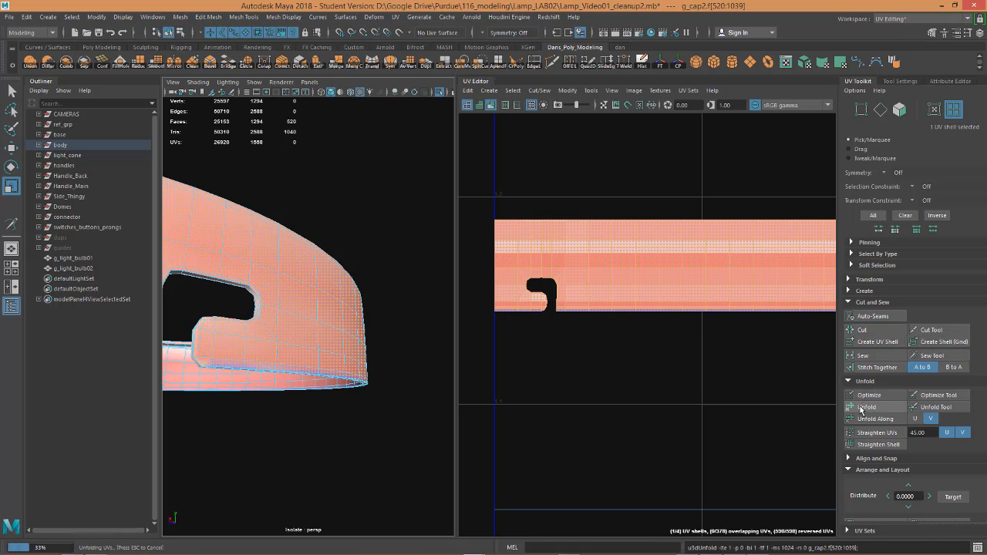
{"action": "scroll", "coordinate": [663, 353], "scroll_direction": "down", "scroll_amount": 6}
{"action": "middle_click_drag", "start_coordinate": [711, 364], "coordinate": [577, 290], "text": "alt"}
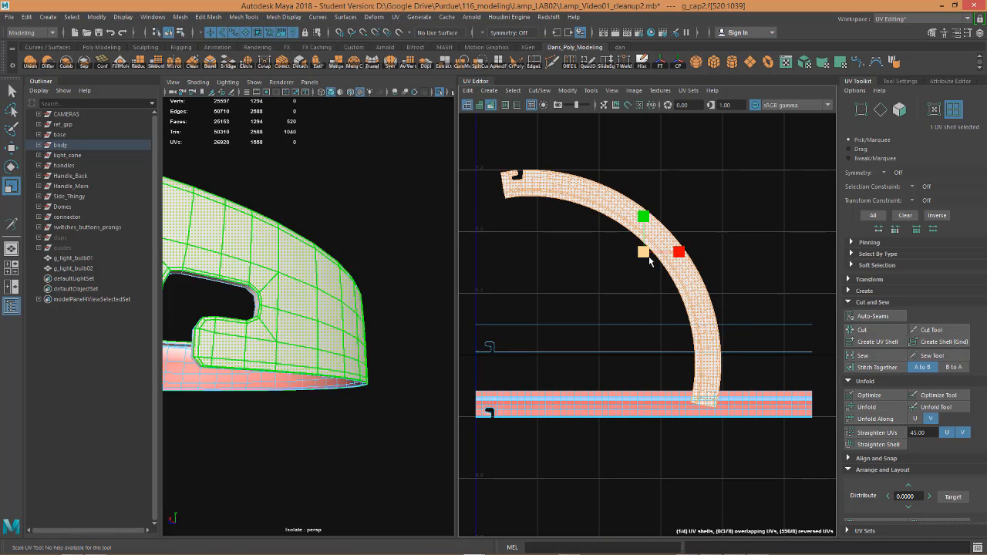
{"action": "left_click_drag", "start_coordinate": [647, 251], "coordinate": [672, 196]}
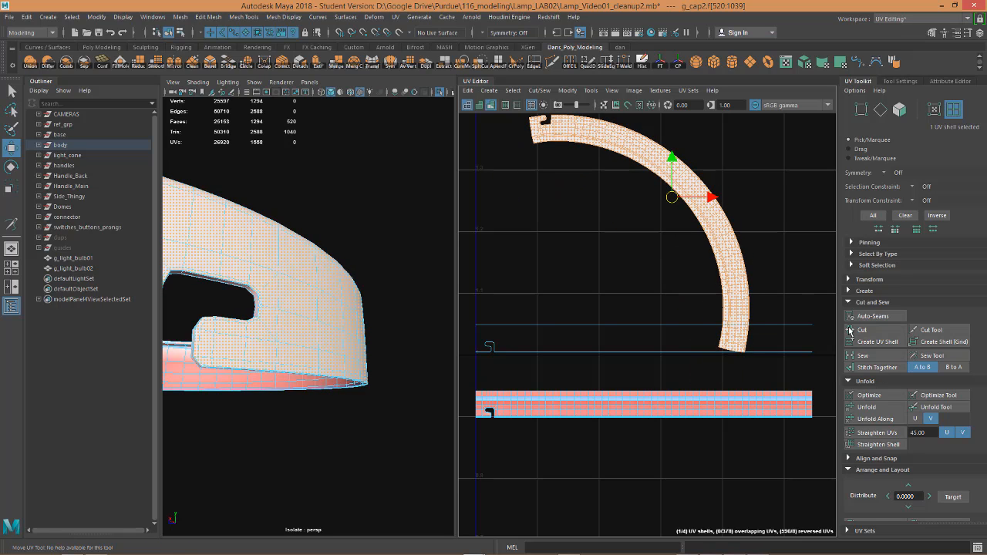
- Try to straighten the whole curved strip shell, notch included, with Straighten UVs
{"action": "left_click", "coordinate": [879, 435]}
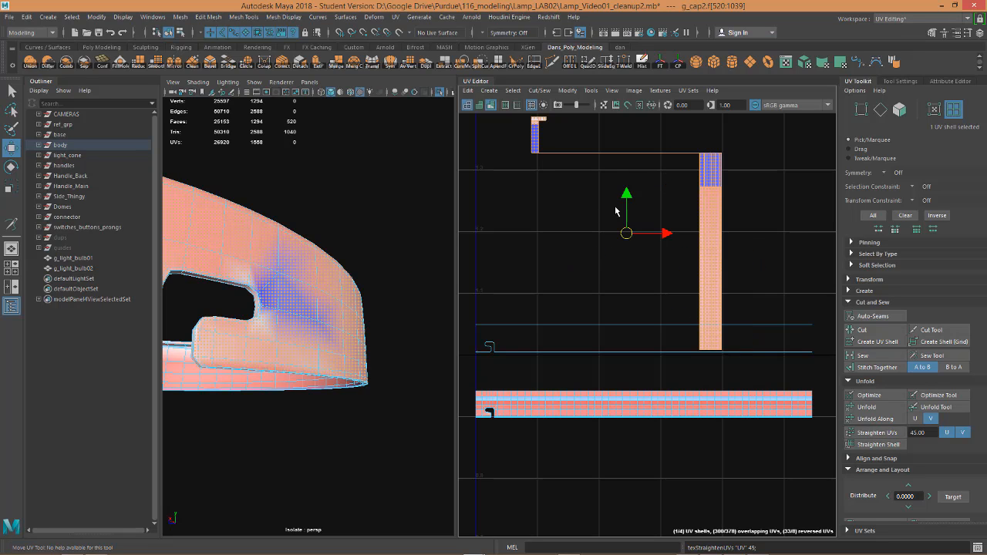
{"action": "middle_click_drag", "start_coordinate": [580, 199], "coordinate": [621, 347], "text": "alt"}
{"action": "right_click_drag", "start_coordinate": [620, 347], "coordinate": [671, 317], "text": "alt"}
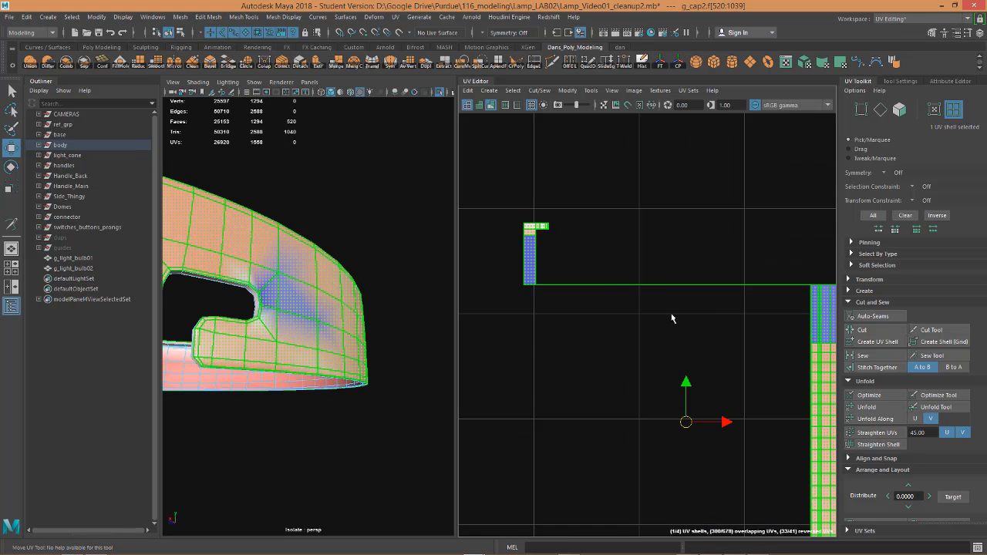
{"action": "middle_click_drag", "start_coordinate": [675, 314], "coordinate": [531, 238], "text": "alt"}
{"action": "middle_click_drag", "start_coordinate": [602, 268], "coordinate": [586, 243], "text": "alt"}
{"action": "left_click", "coordinate": [760, 289]}
{"action": "scroll", "coordinate": [761, 289], "scroll_direction": "up", "scroll_amount": 2}
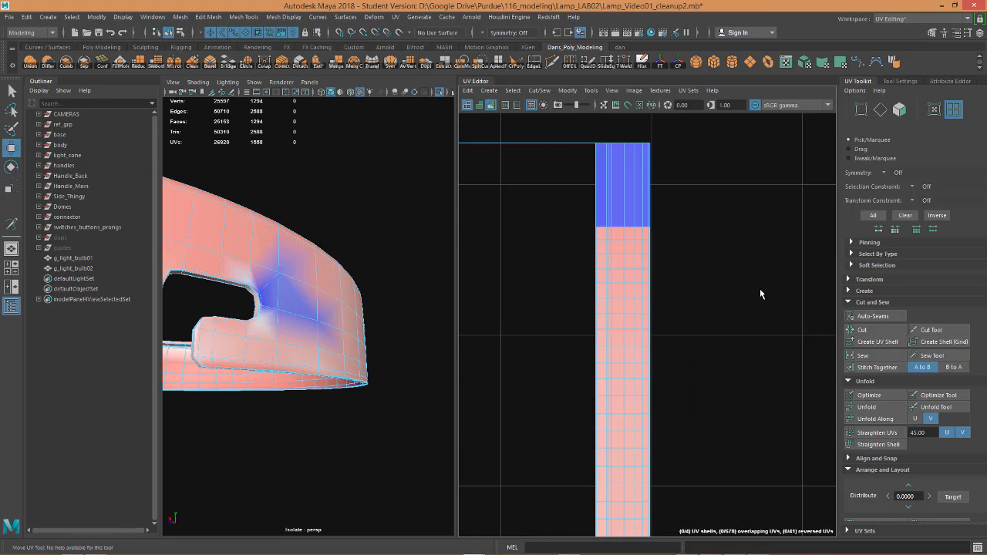
{"action": "scroll", "coordinate": [760, 290], "scroll_direction": "down", "scroll_amount": 4}
{"action": "key", "text": "ctrl+z"}
{"action": "key", "text": "ctrl+z"}
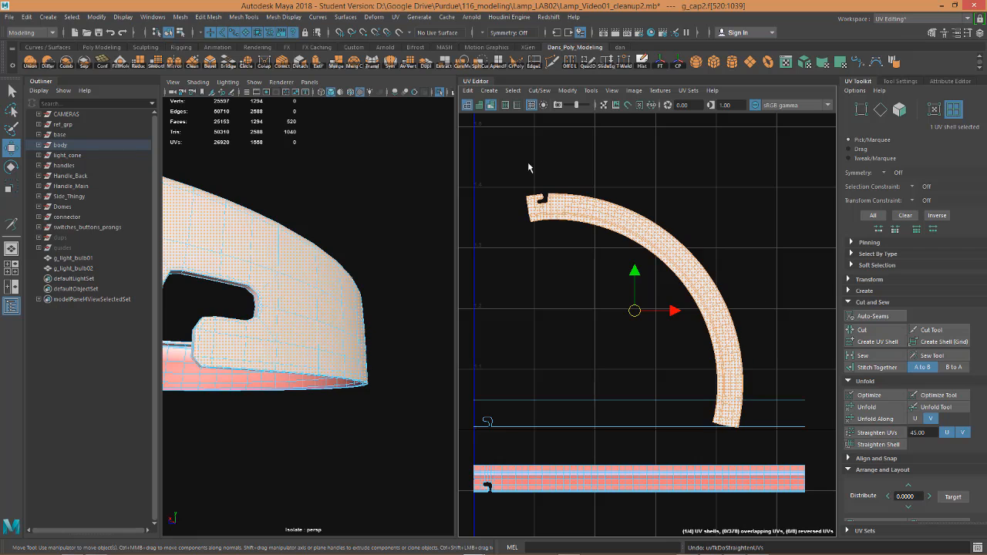
- Select the edge loop across the curved strip just beside the notch and cut the UVs along it
{"action": "scroll", "coordinate": [533, 169], "scroll_direction": "up", "scroll_amount": 5}
{"action": "right_click", "coordinate": [574, 253]}
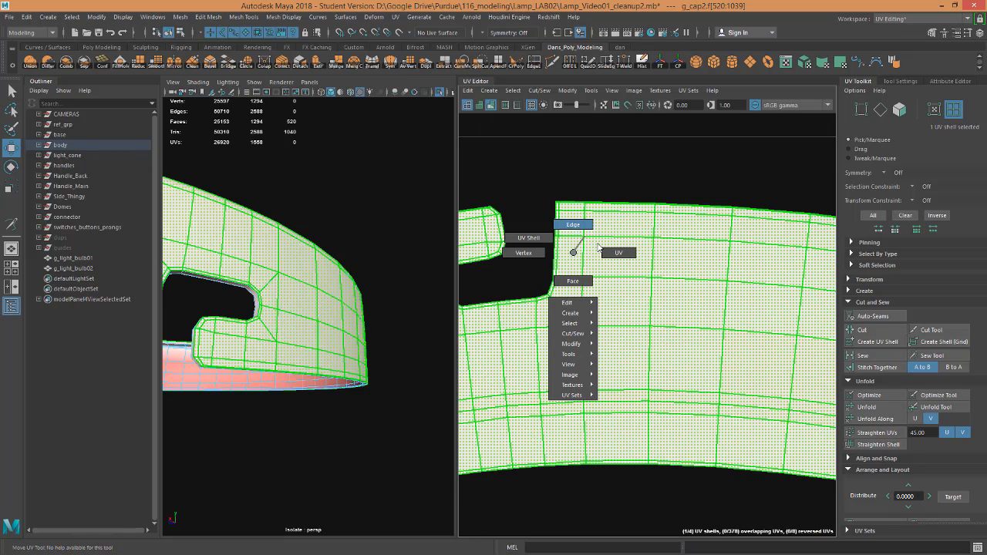
{"action": "right_click_drag", "start_coordinate": [574, 253], "coordinate": [583, 161]}
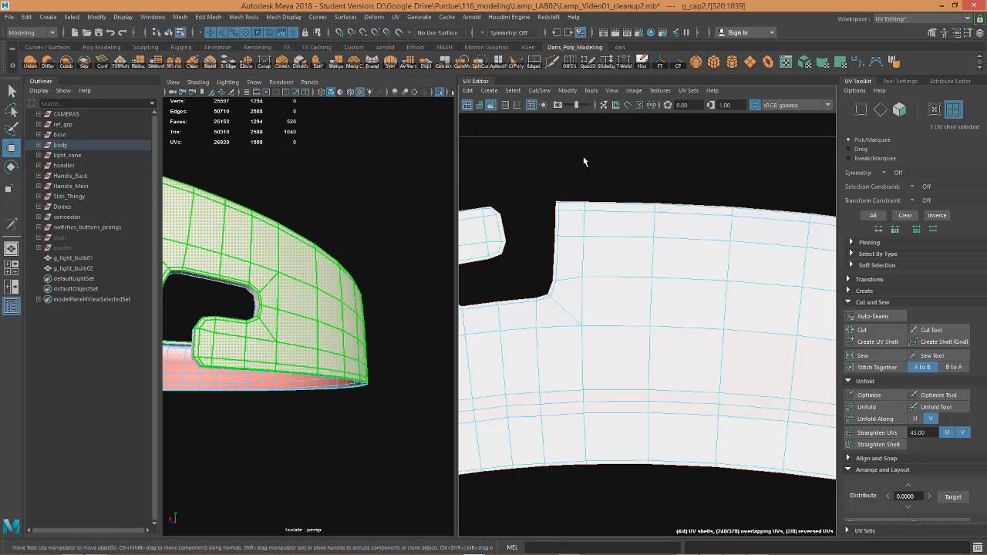
{"action": "left_click", "coordinate": [582, 266]}
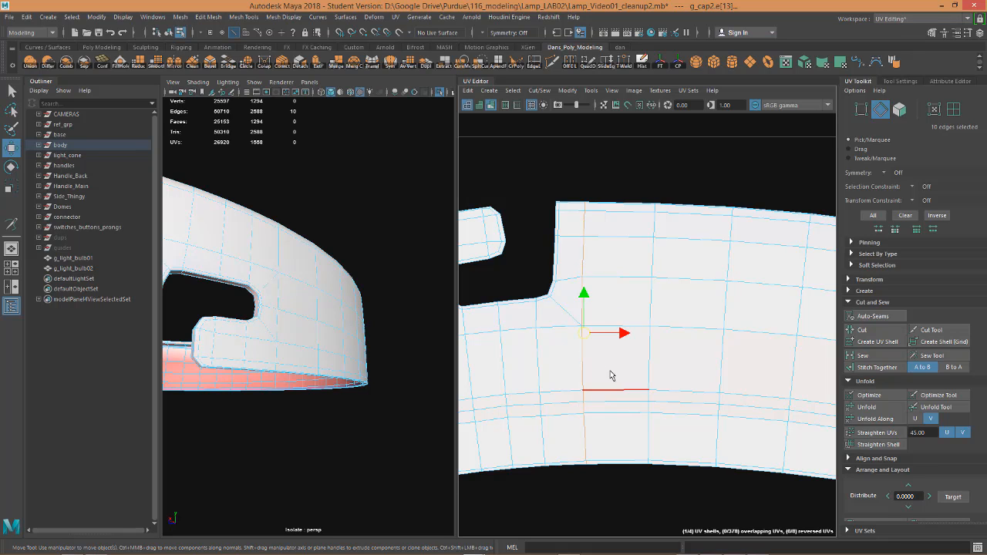
{"action": "left_click", "coordinate": [862, 330]}
- Switch to face selection and move the separated notch piece away from the long curved strip
{"action": "scroll", "coordinate": [584, 326], "scroll_direction": "down", "scroll_amount": 5}
{"action": "right_click_drag", "start_coordinate": [579, 332], "coordinate": [586, 353]}
{"action": "left_click", "coordinate": [586, 352]}
{"action": "left_click_drag", "start_coordinate": [573, 335], "coordinate": [477, 266]}
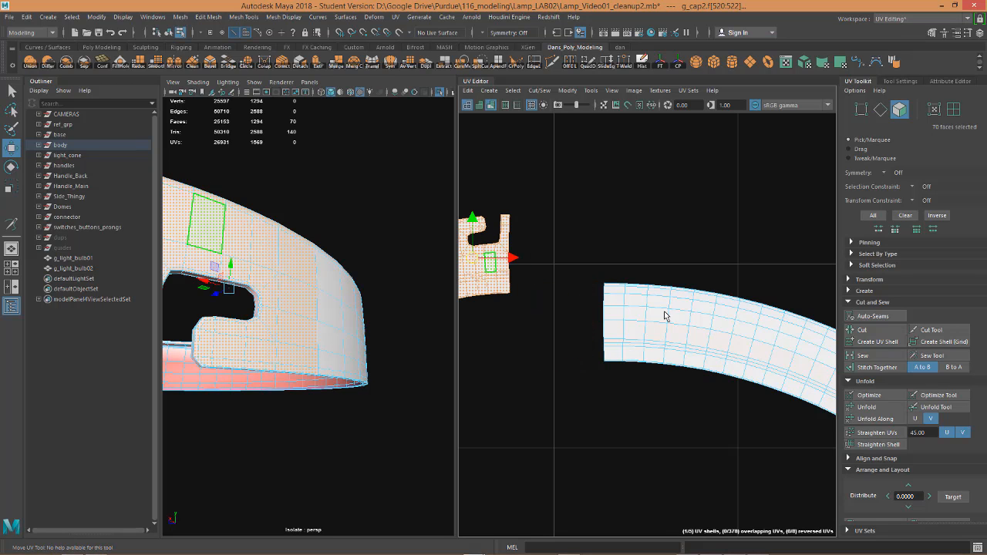
- Select all faces of the long curved strip shell and apply Straighten UVs to it
{"action": "left_click", "coordinate": [674, 324]}
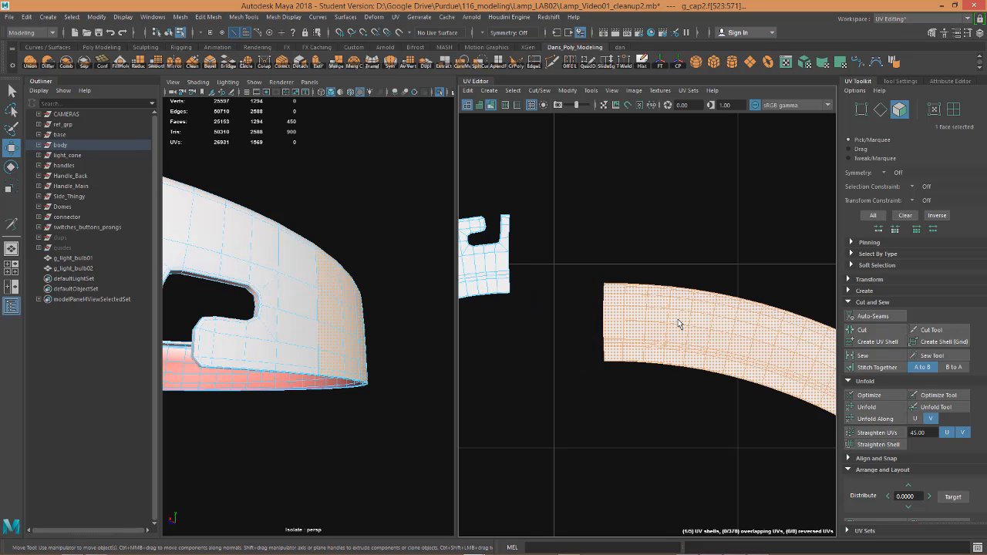
{"action": "left_click", "coordinate": [878, 433]}
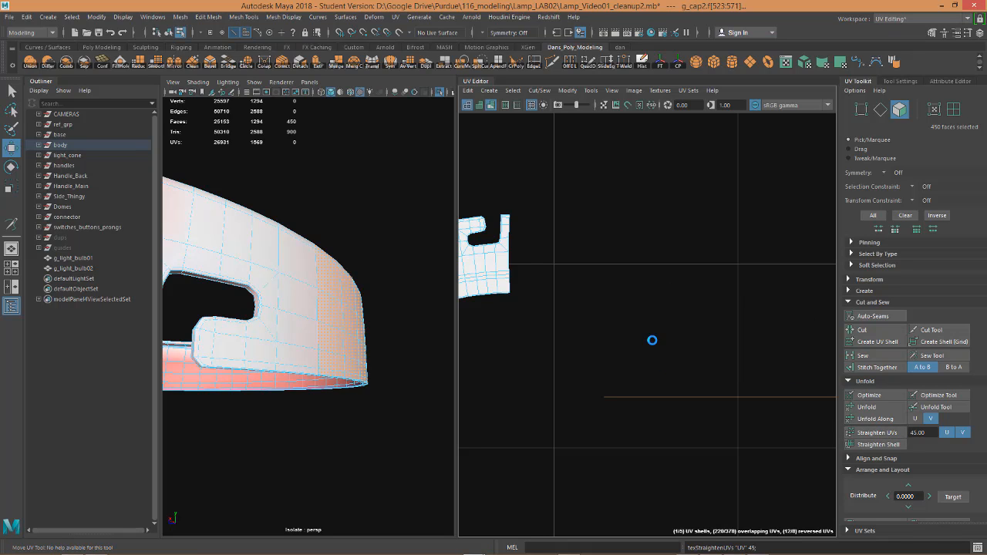
{"action": "scroll", "coordinate": [656, 342], "scroll_direction": "down", "scroll_amount": 9}
{"action": "middle_click_drag", "start_coordinate": [689, 376], "coordinate": [629, 362], "text": "alt"}
{"action": "scroll", "coordinate": [596, 332], "scroll_direction": "up", "scroll_amount": 5}
{"action": "right_click_drag", "start_coordinate": [628, 363], "coordinate": [581, 351], "text": "alt"}
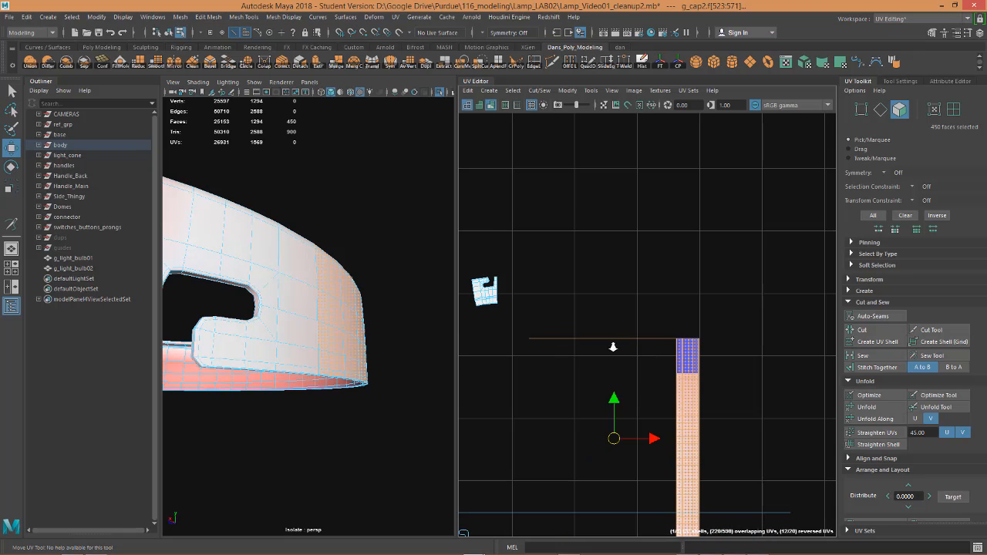
{"action": "scroll", "coordinate": [613, 347], "scroll_direction": "up", "scroll_amount": 3}
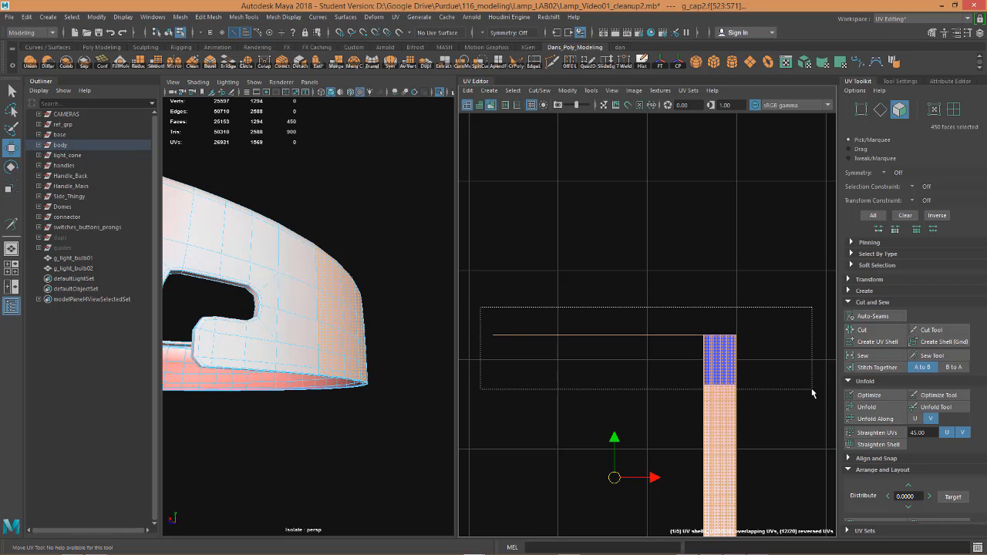
- Unfold the collapsed faces at the upper end of the long strip and apply Straighten UVs again
{"action": "left_click_drag", "start_coordinate": [811, 392], "coordinate": [809, 386]}
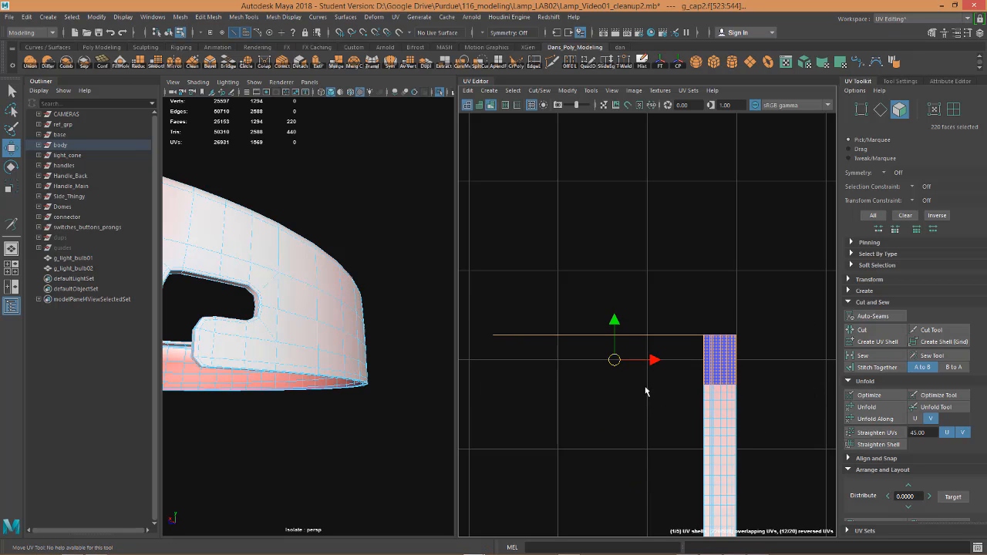
{"action": "left_click", "coordinate": [876, 409]}
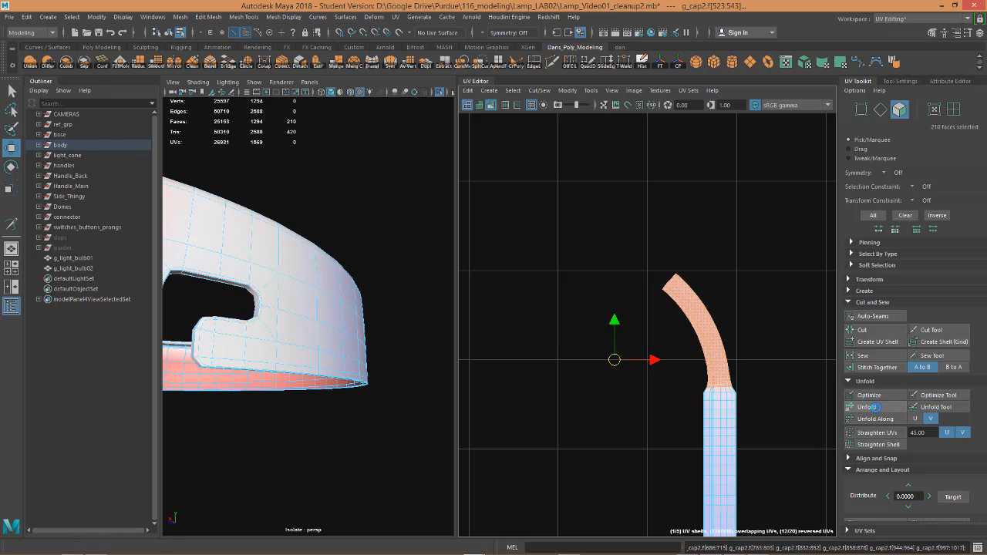
{"action": "scroll", "coordinate": [805, 392], "scroll_direction": "up", "scroll_amount": 5}
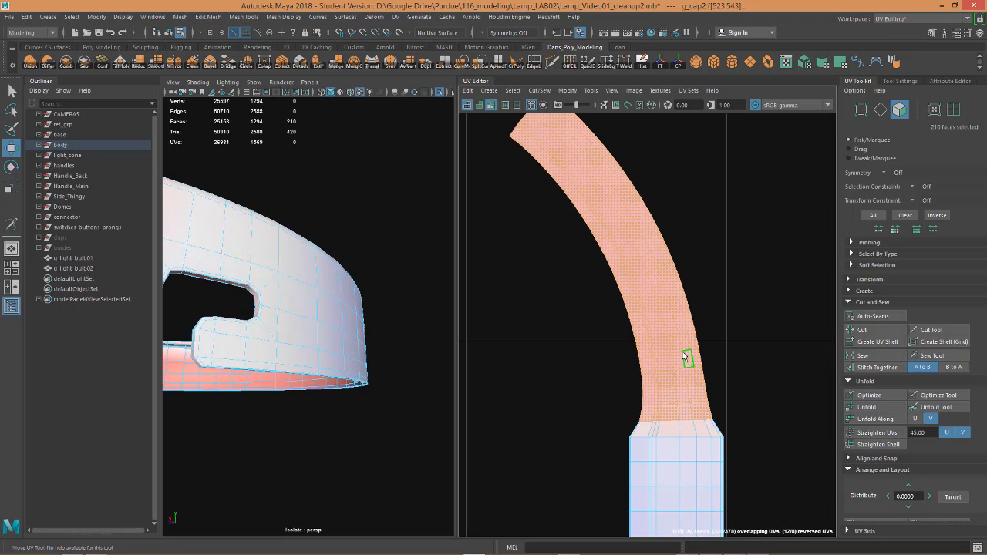
{"action": "scroll", "coordinate": [683, 351], "scroll_direction": "down", "scroll_amount": 5}
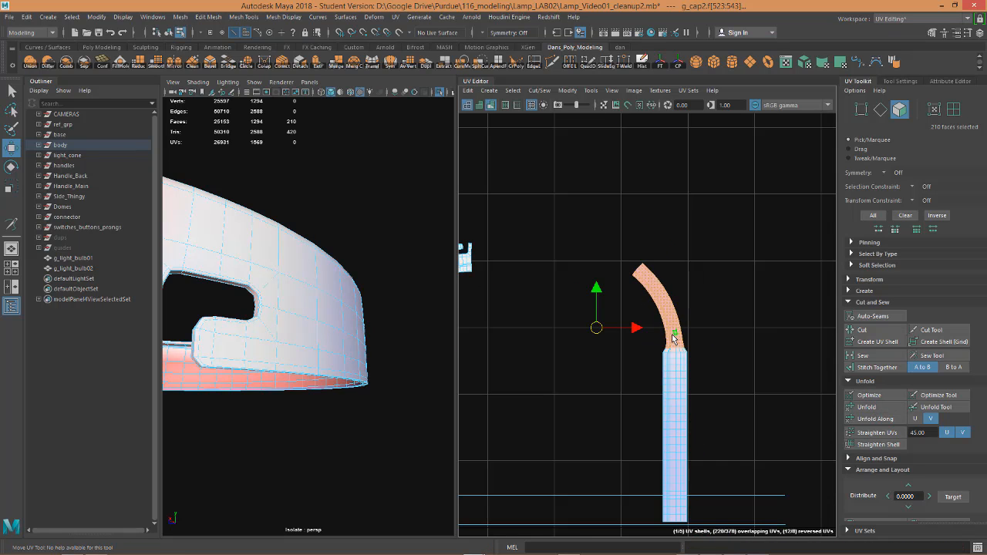
{"action": "left_click", "coordinate": [877, 432]}
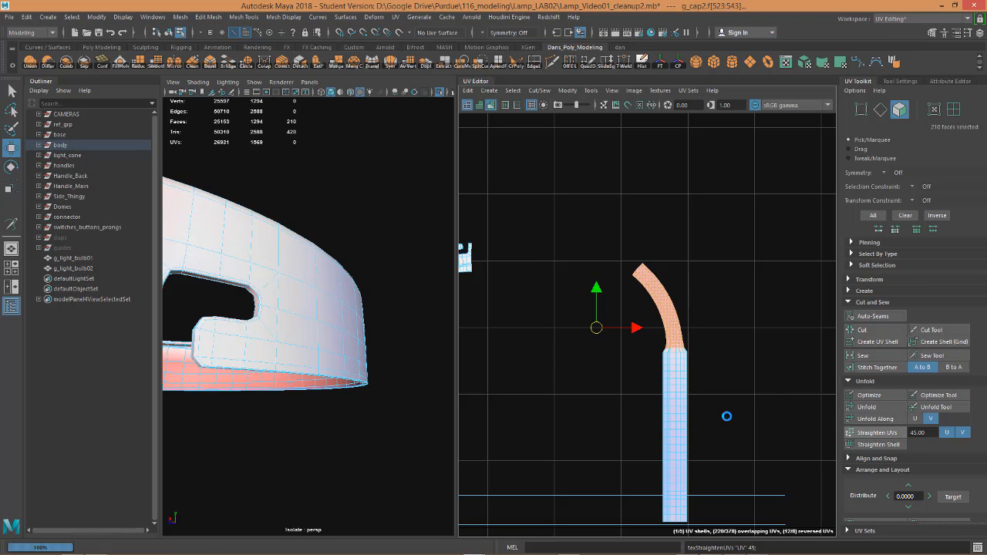
{"action": "scroll", "coordinate": [674, 255], "scroll_direction": "up", "scroll_amount": 6}
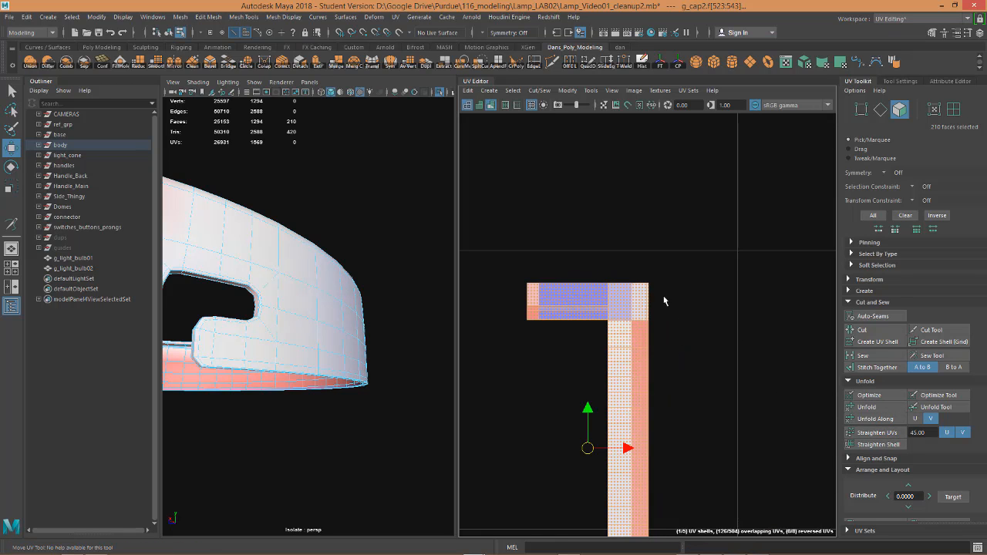
- Examine the distortion on the cap's lower wide strip shell, especially around its notch and end
{"action": "scroll", "coordinate": [659, 309], "scroll_direction": "down", "scroll_amount": 8}
{"action": "middle_click_drag", "start_coordinate": [695, 441], "coordinate": [700, 268], "text": "alt"}
{"action": "middle_click_drag", "start_coordinate": [700, 380], "coordinate": [773, 248], "text": "alt"}
{"action": "scroll", "coordinate": [552, 314], "scroll_direction": "up", "scroll_amount": 5}
{"action": "middle_click_drag", "start_coordinate": [531, 318], "coordinate": [714, 341], "text": "alt"}
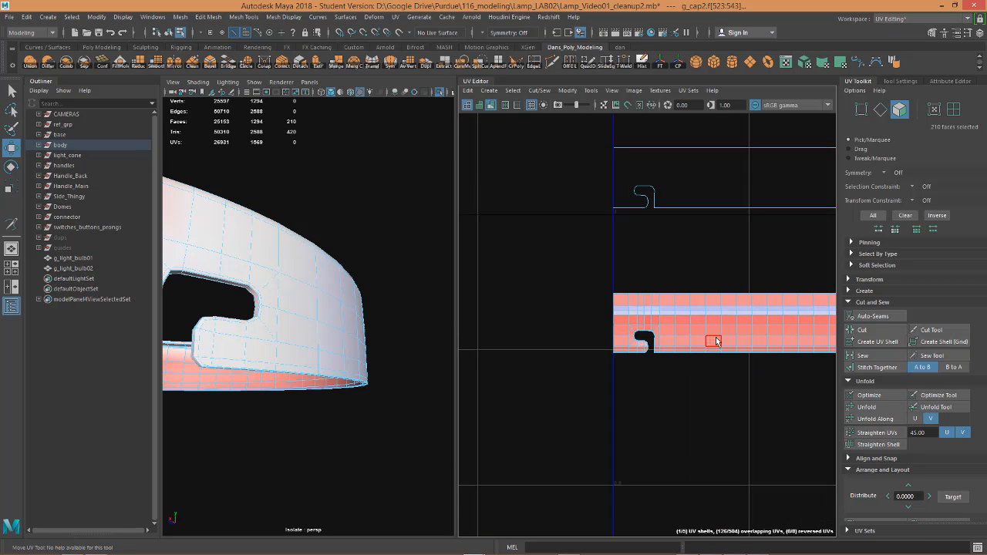
{"action": "scroll", "coordinate": [657, 320], "scroll_direction": "up", "scroll_amount": 6}
{"action": "scroll", "coordinate": [658, 320], "scroll_direction": "up", "scroll_amount": 5}
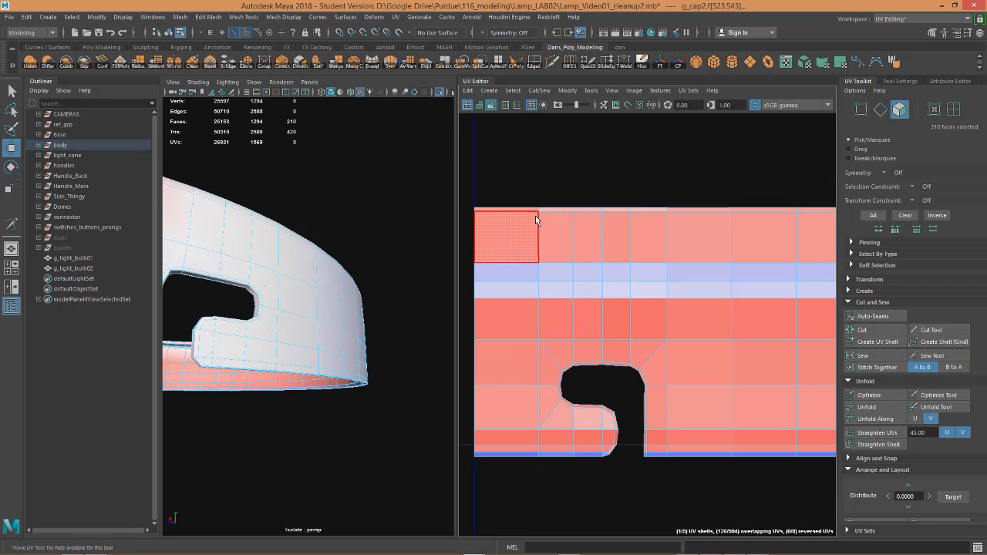
{"action": "scroll", "coordinate": [634, 430], "scroll_direction": "down", "scroll_amount": 5}
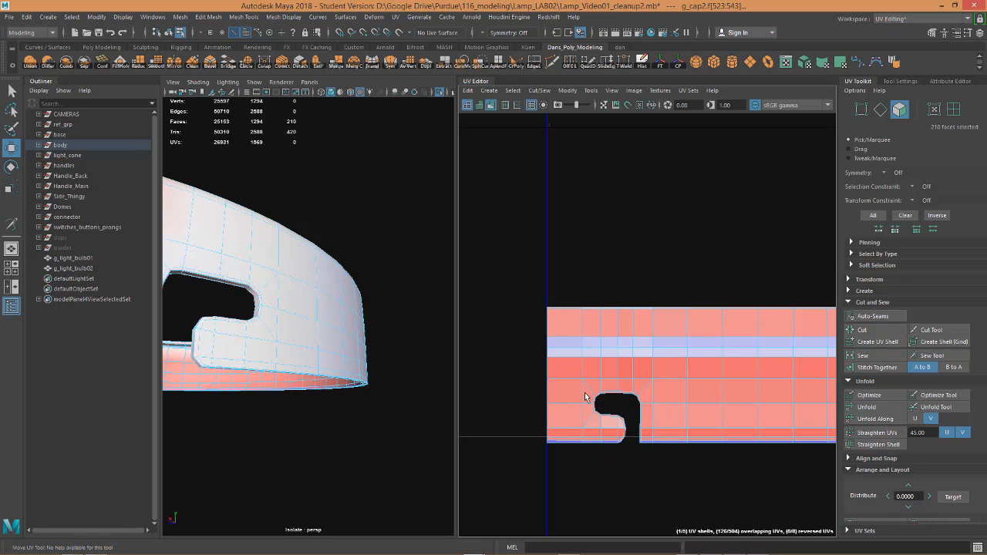
- Compare the lower wide strip shell with the straightened long strip and inspect its far end and notched end for distortion
{"action": "scroll", "coordinate": [583, 382], "scroll_direction": "up", "scroll_amount": 3}
{"action": "scroll", "coordinate": [590, 359], "scroll_direction": "down", "scroll_amount": 12}
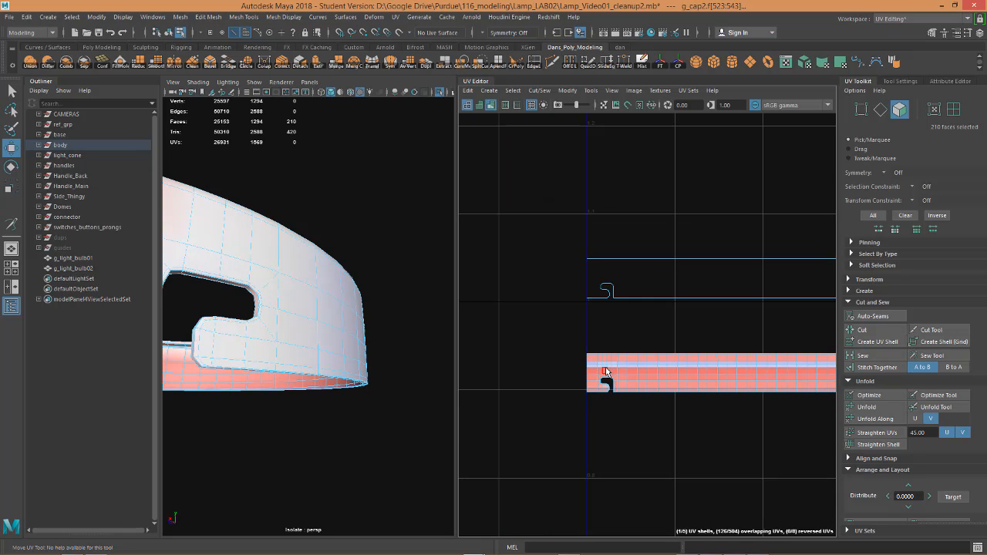
{"action": "scroll", "coordinate": [606, 367], "scroll_direction": "down", "scroll_amount": 5}
{"action": "middle_click_drag", "start_coordinate": [757, 259], "coordinate": [657, 292], "text": "alt"}
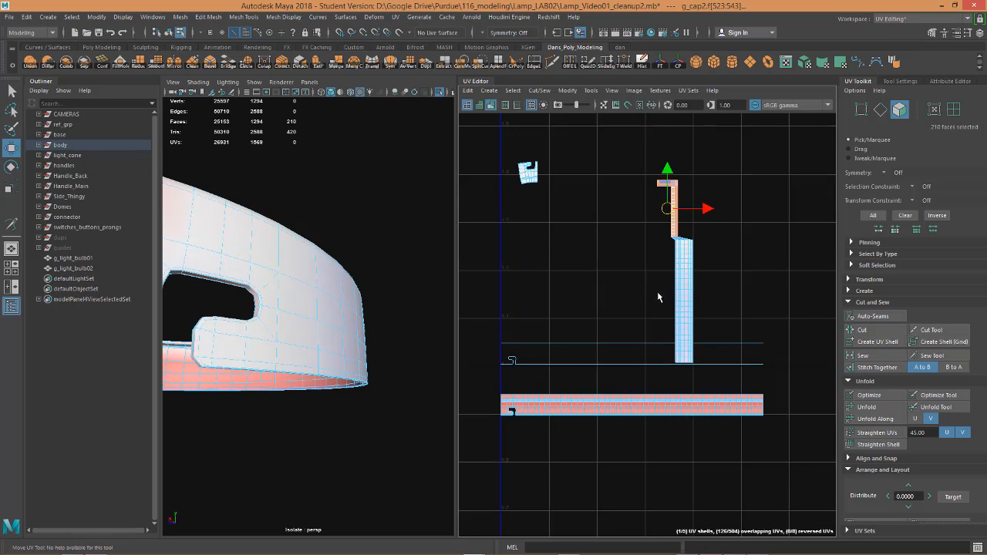
{"action": "scroll", "coordinate": [657, 291], "scroll_direction": "up", "scroll_amount": 4}
{"action": "middle_click_drag", "start_coordinate": [669, 253], "coordinate": [690, 263], "text": "alt"}
{"action": "scroll", "coordinate": [587, 340], "scroll_direction": "down", "scroll_amount": 5}
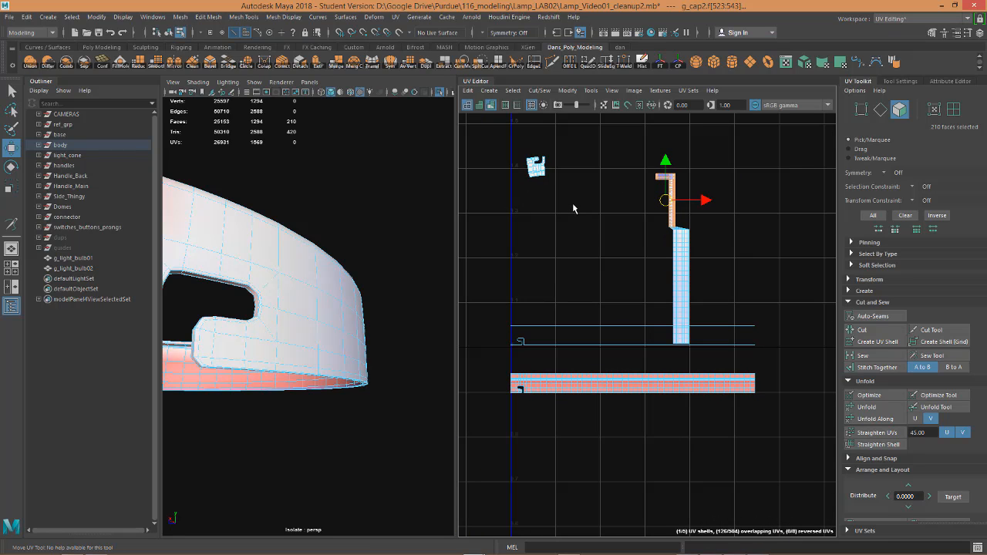
{"action": "left_click_drag", "start_coordinate": [333, 291], "coordinate": [409, 351], "text": "alt"}
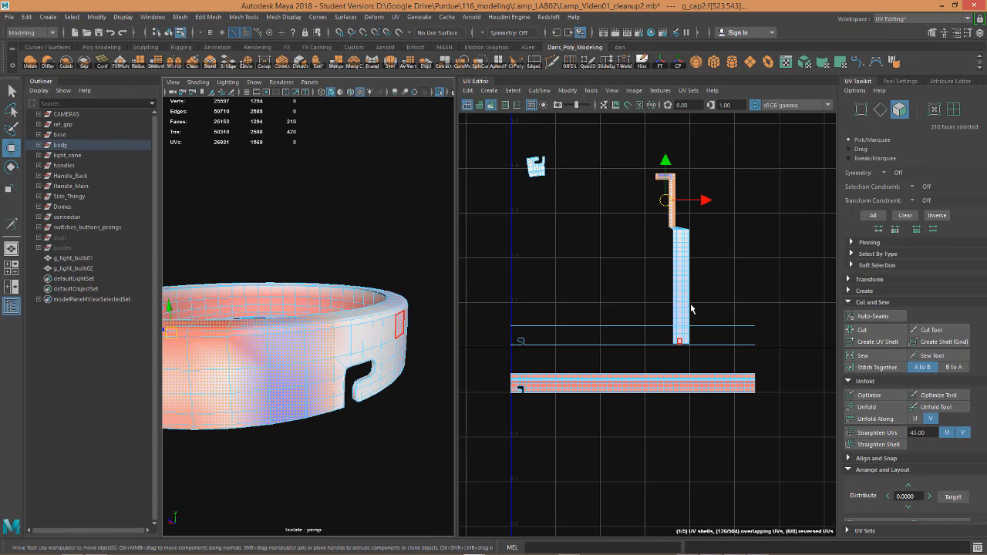
{"action": "scroll", "coordinate": [754, 352], "scroll_direction": "up", "scroll_amount": 2}
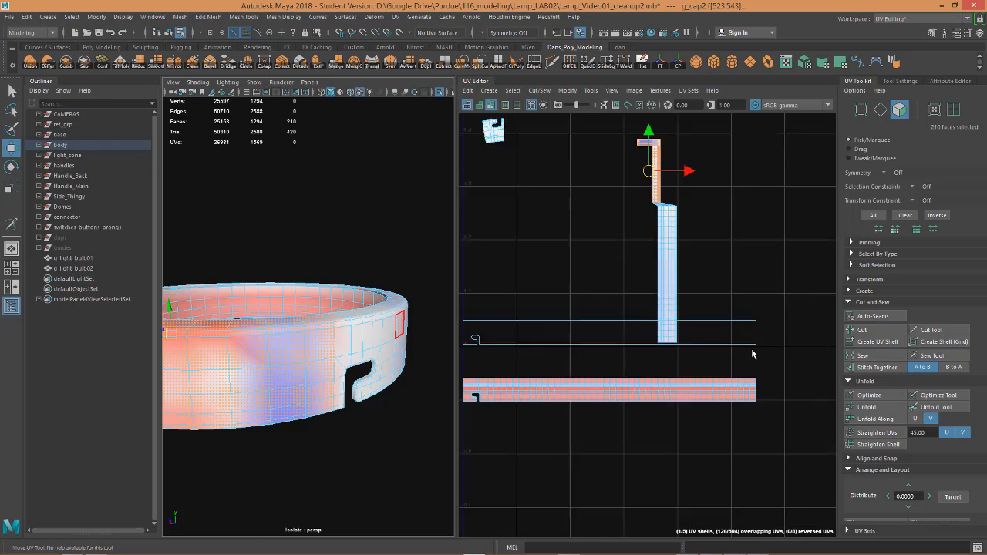
{"action": "middle_click_drag", "start_coordinate": [479, 415], "coordinate": [579, 377], "text": "alt"}
{"action": "middle_click_drag", "start_coordinate": [681, 400], "coordinate": [558, 388], "text": "alt"}
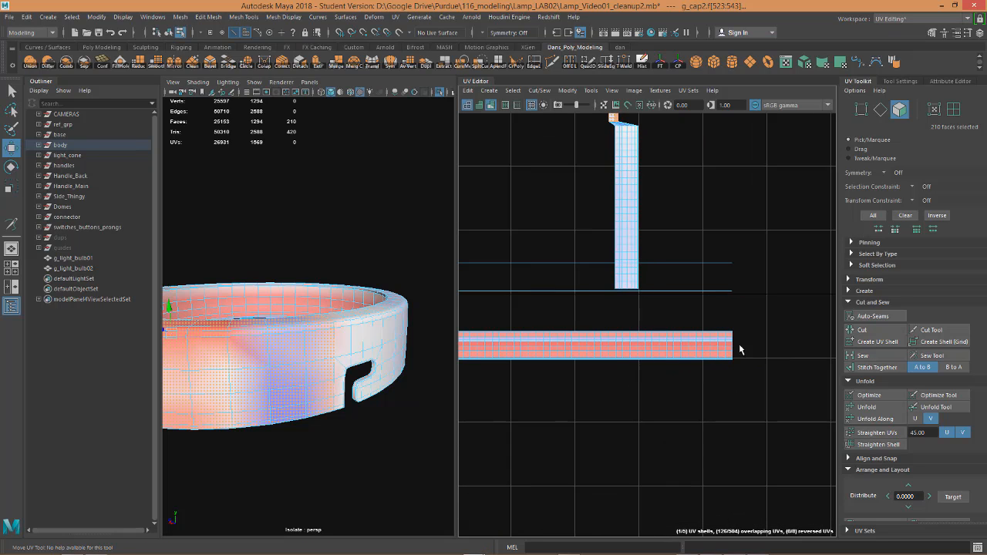
{"action": "scroll", "coordinate": [742, 333], "scroll_direction": "up", "scroll_amount": 4}
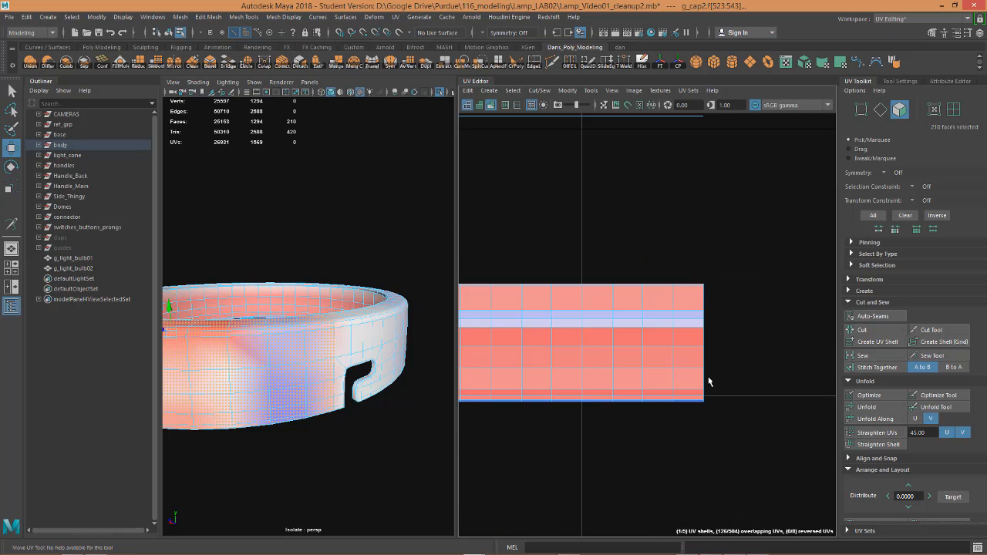
{"action": "scroll", "coordinate": [707, 440], "scroll_direction": "down", "scroll_amount": 5}
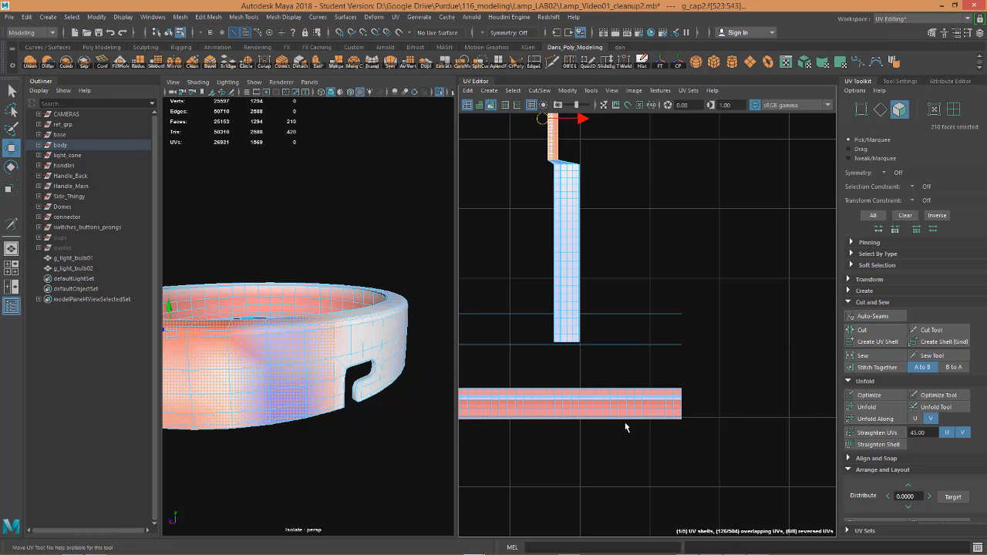
{"action": "middle_click_drag", "start_coordinate": [578, 433], "coordinate": [714, 396], "text": "alt"}
{"action": "middle_click_drag", "start_coordinate": [590, 403], "coordinate": [734, 370], "text": "alt"}
{"action": "scroll", "coordinate": [582, 328], "scroll_direction": "up", "scroll_amount": 8}
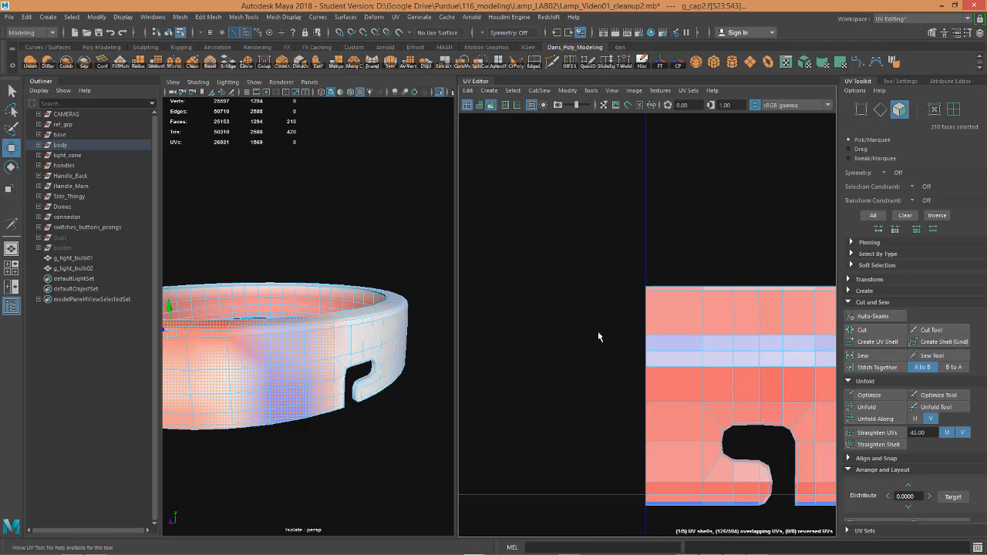
{"action": "scroll", "coordinate": [641, 408], "scroll_direction": "up", "scroll_amount": 2}
- Try to Unfold the UVs around the notch of the lower wide strip, undo it, and reselect a wider set of notch UVs
{"action": "double_click", "coordinate": [633, 398]}
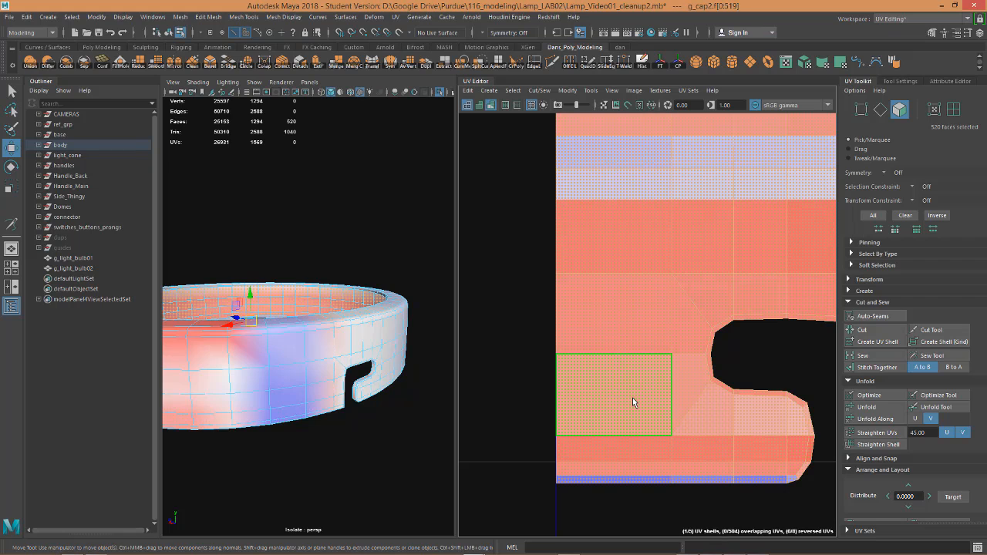
{"action": "middle_click_drag", "start_coordinate": [584, 270], "coordinate": [572, 444], "text": "alt"}
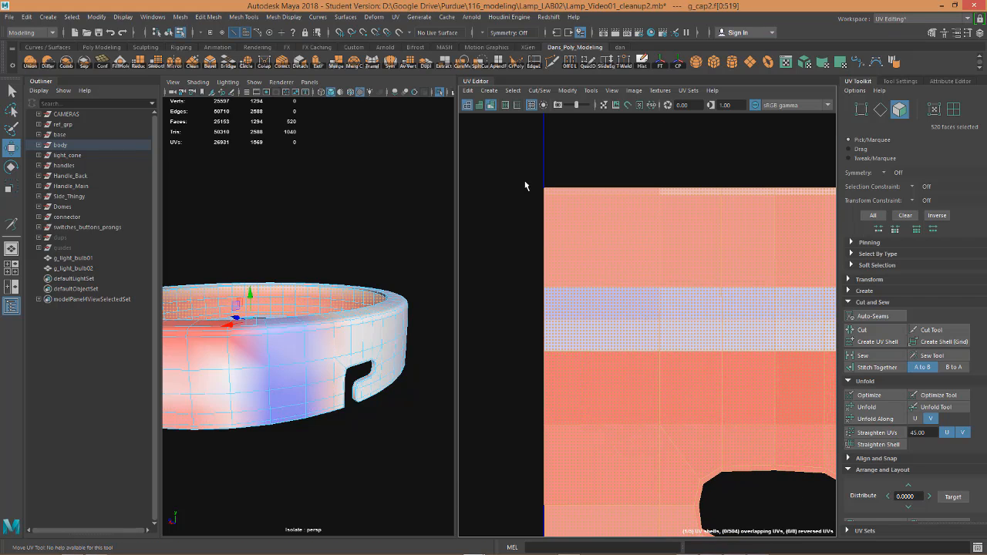
{"action": "scroll", "coordinate": [603, 241], "scroll_direction": "down", "scroll_amount": 5}
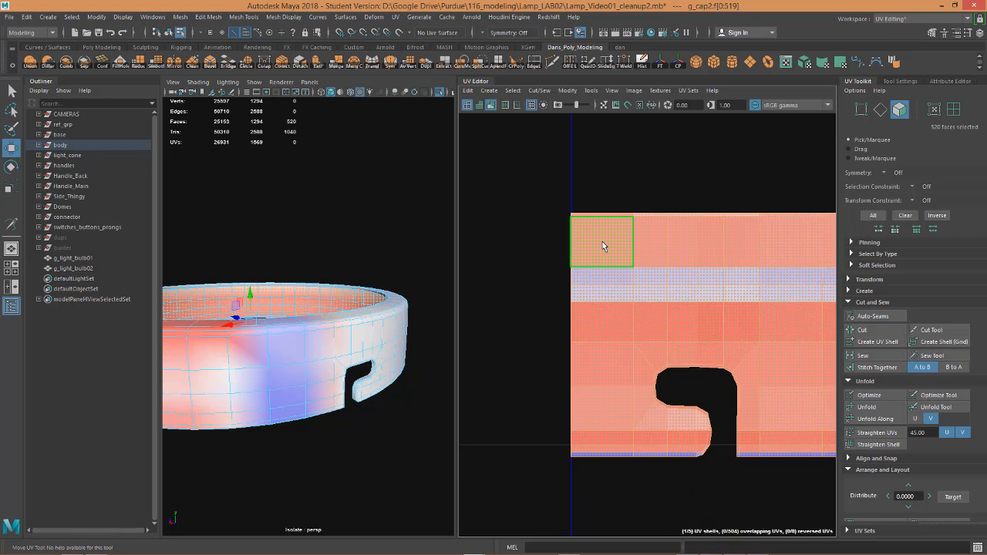
{"action": "scroll", "coordinate": [617, 274], "scroll_direction": "up", "scroll_amount": 3}
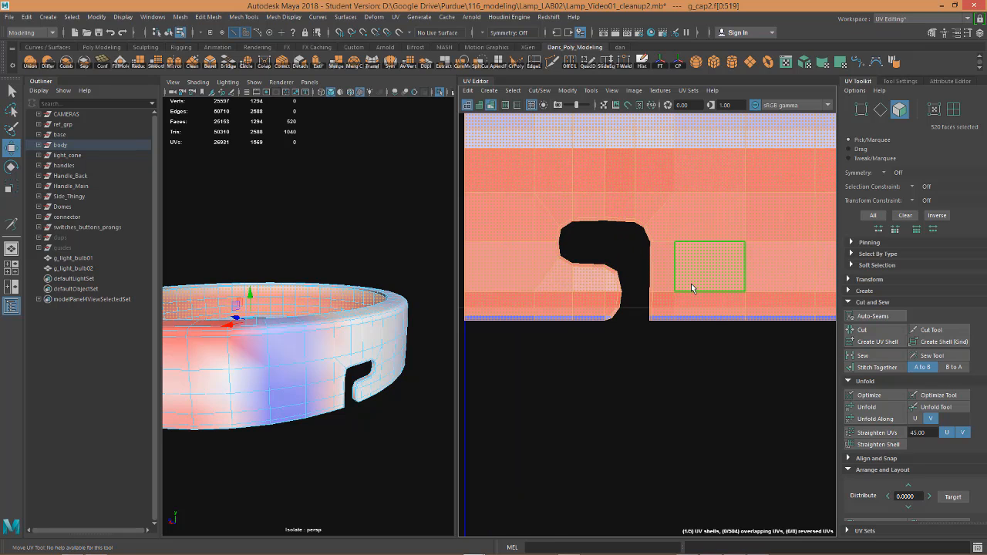
{"action": "right_click_drag", "start_coordinate": [691, 284], "coordinate": [734, 286]}
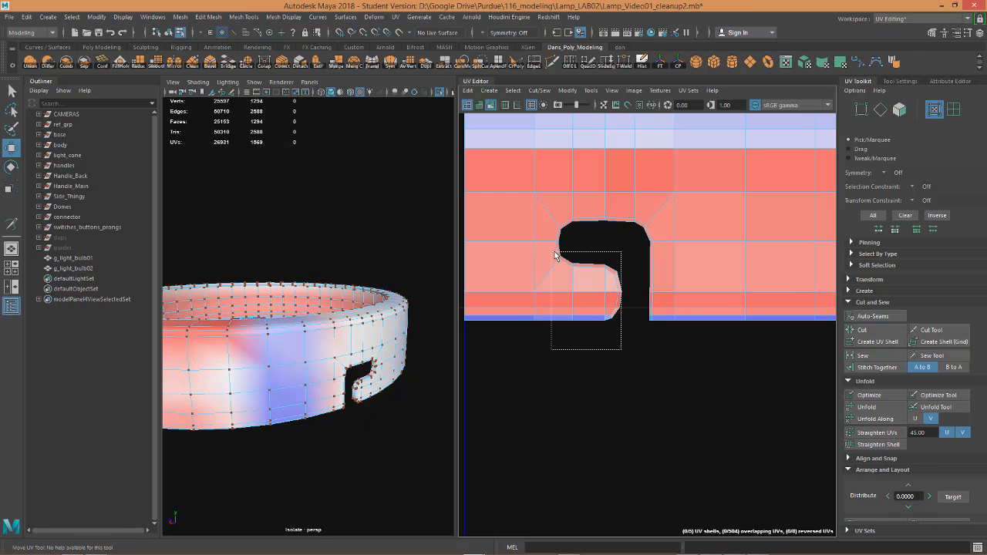
{"action": "left_click_drag", "start_coordinate": [552, 255], "coordinate": [557, 256]}
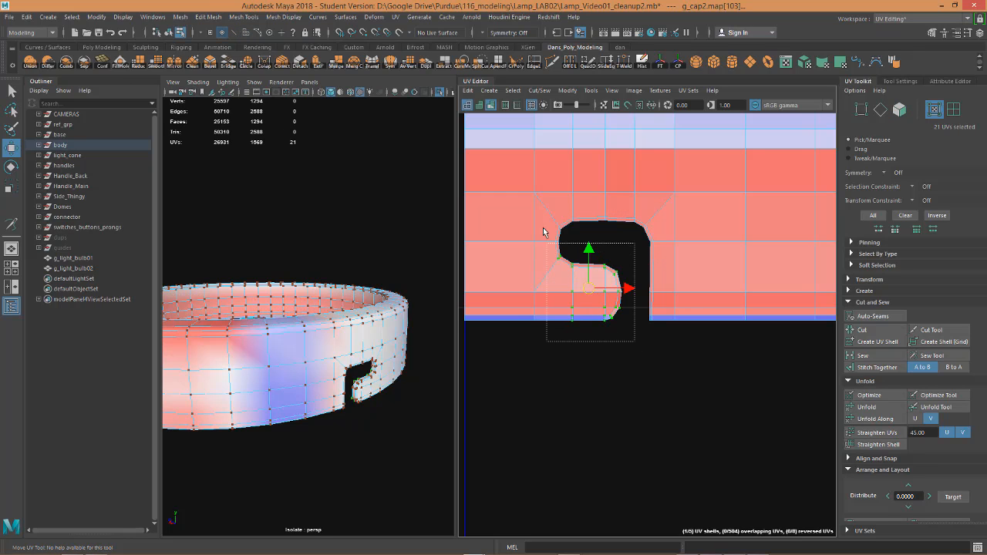
{"action": "left_click_drag", "start_coordinate": [545, 207], "coordinate": [545, 207]}
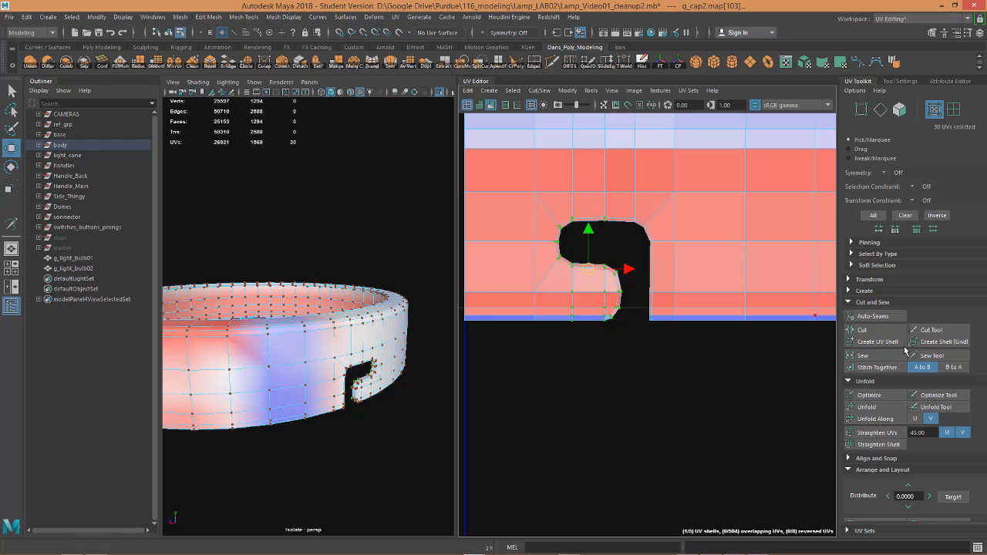
{"action": "left_click", "coordinate": [867, 407]}
{"action": "key", "text": "ctrl+z"}
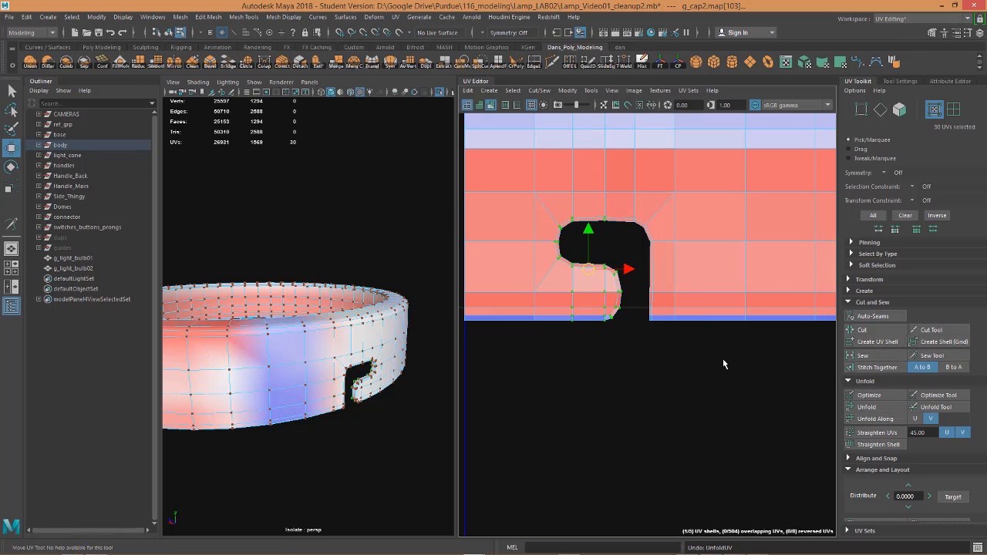
{"action": "left_click_drag", "start_coordinate": [542, 207], "coordinate": [542, 205]}
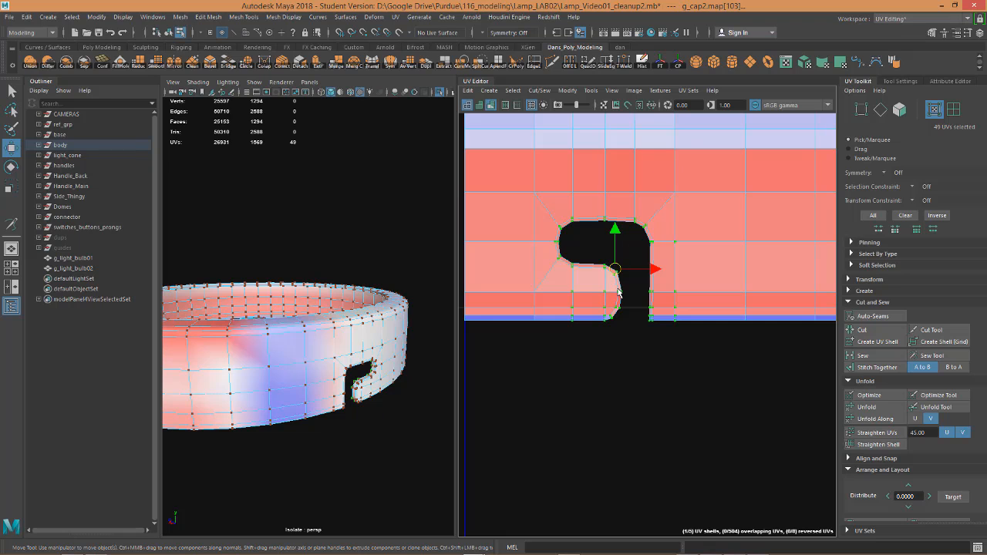
- Undo the cap strip edits, including the notch separation, straightening and unfolding, back to the straight, stacked strips
{"action": "scroll", "coordinate": [742, 307], "scroll_direction": "down", "scroll_amount": 6}
{"action": "middle_click_drag", "start_coordinate": [731, 312], "coordinate": [670, 286], "text": "alt"}
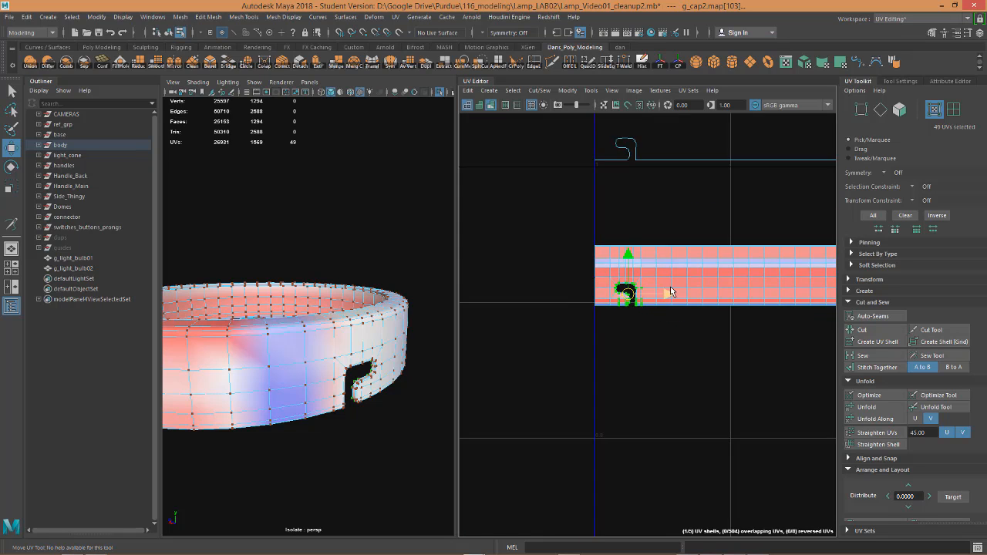
{"action": "scroll", "coordinate": [670, 286], "scroll_direction": "down", "scroll_amount": 6}
{"action": "scroll", "coordinate": [673, 290], "scroll_direction": "down", "scroll_amount": 3}
{"action": "middle_click_drag", "start_coordinate": [771, 335], "coordinate": [712, 354], "text": "alt"}
{"action": "key", "text": "ctrl+z"}
{"action": "key", "text": "ctrl+z"}
{"action": "key", "text": "ctrl+z"}
{"action": "key", "text": "ctrl+z"}
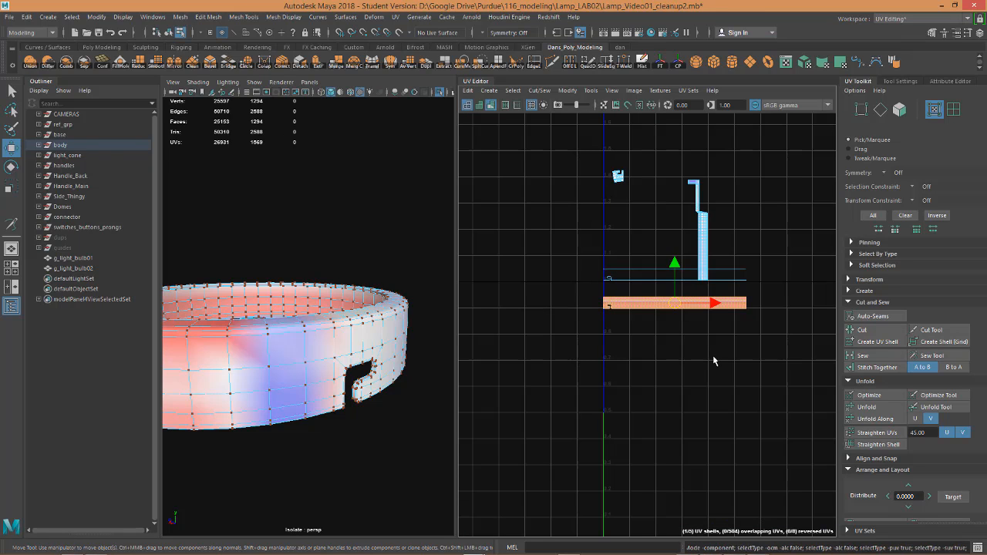
{"action": "key", "text": "ctrl+z"}
{"action": "key", "text": "ctrl+z"}
{"action": "key", "text": "ctrl+z"}
{"action": "key", "text": "ctrl+z"}
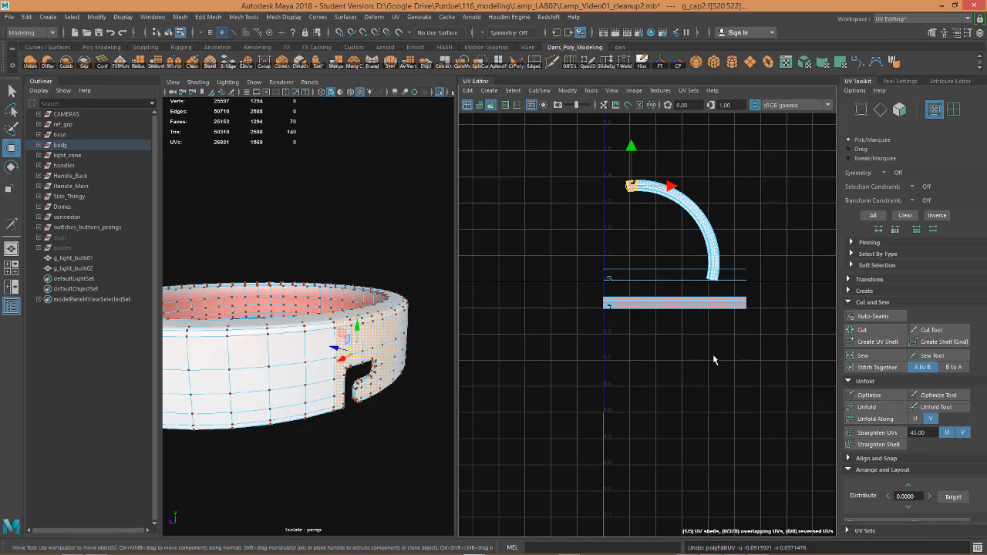
{"action": "key", "text": "ctrl+z"}
{"action": "key", "text": "ctrl+z"}
{"action": "key", "text": "ctrl+z"}
{"action": "key", "text": "ctrl+z"}
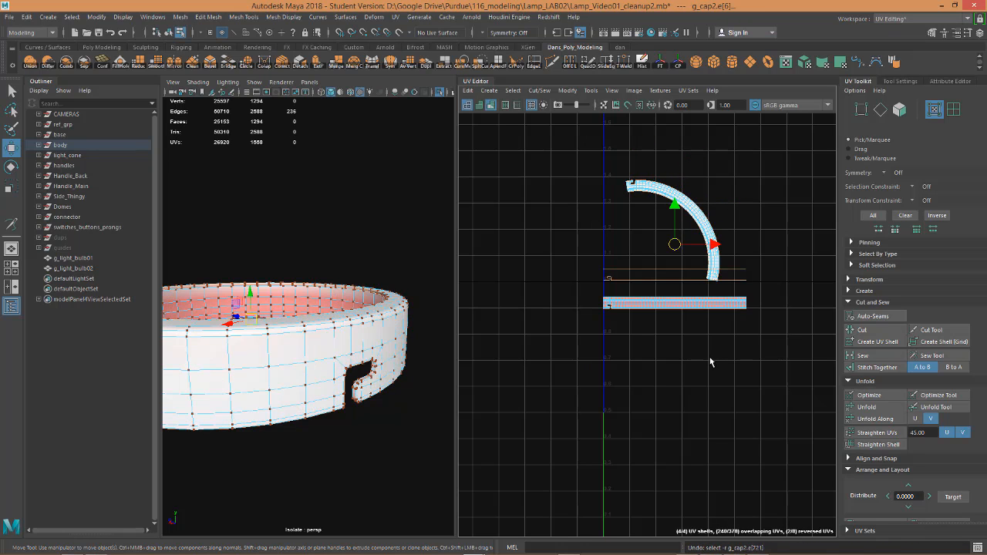
{"action": "key", "text": "ctrl+z"}
{"action": "key", "text": "ctrl+z"}
{"action": "key", "text": "ctrl+z"}
{"action": "key", "text": "ctrl+z"}
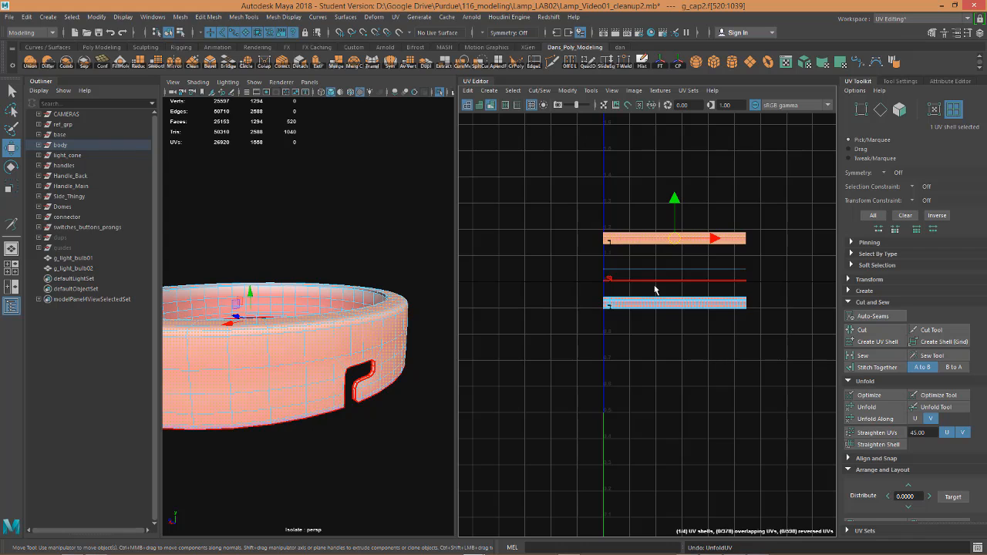
- Switch to face selection and select all faces of the cap across its UV shells
{"action": "scroll", "coordinate": [671, 275], "scroll_direction": "up", "scroll_amount": 5}
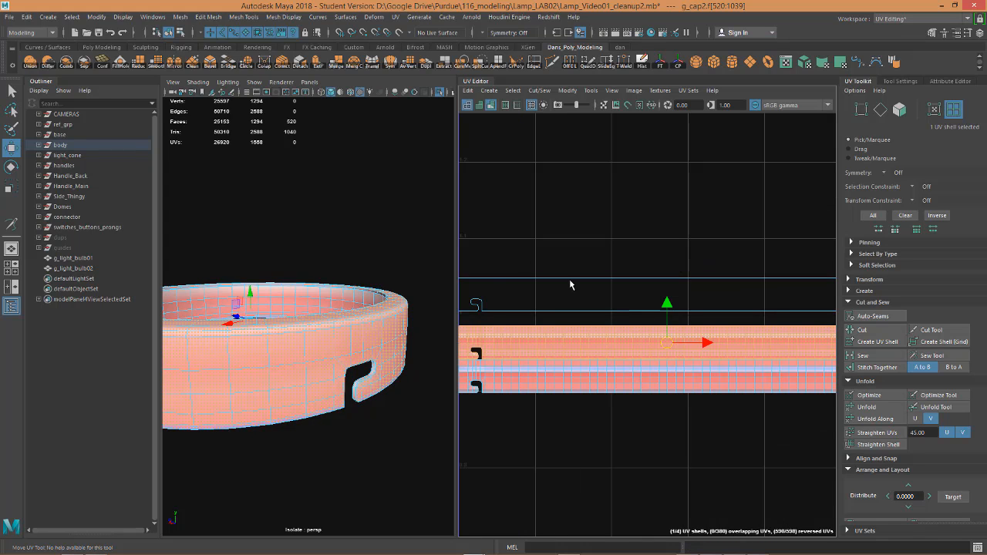
{"action": "scroll", "coordinate": [586, 278], "scroll_direction": "down", "scroll_amount": 6}
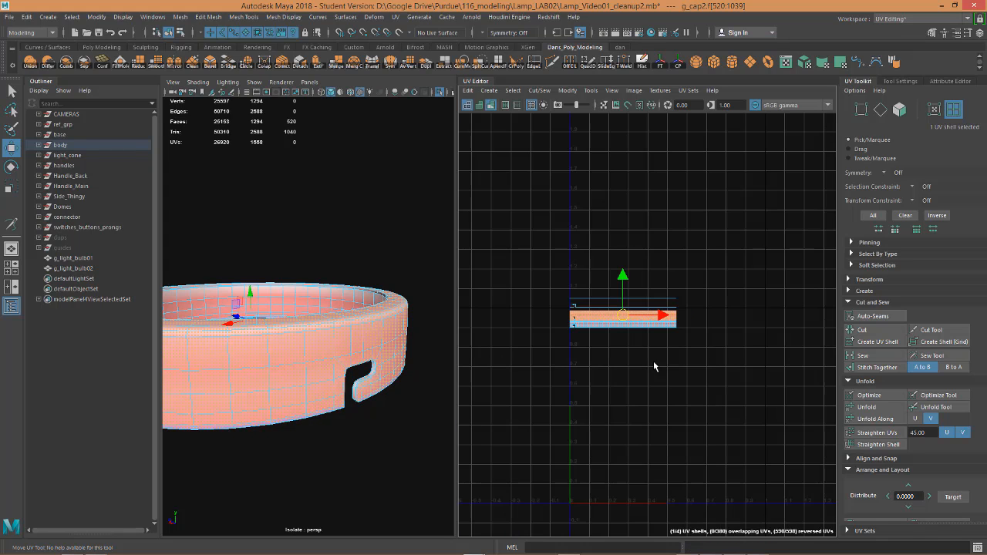
{"action": "right_click_drag", "start_coordinate": [590, 317], "coordinate": [635, 320]}
{"action": "scroll", "coordinate": [593, 324], "scroll_direction": "up", "scroll_amount": 2}
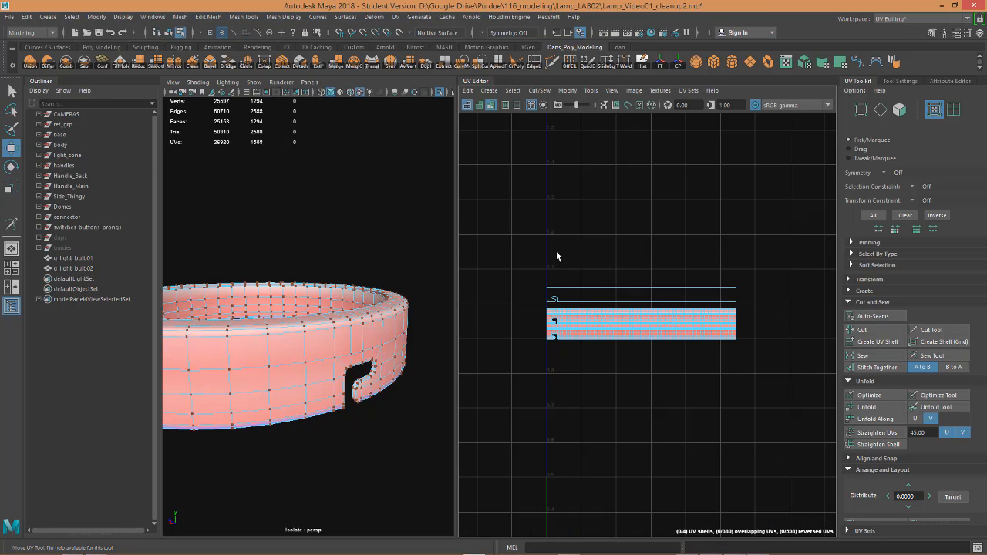
{"action": "right_click_drag", "start_coordinate": [570, 322], "coordinate": [593, 308]}
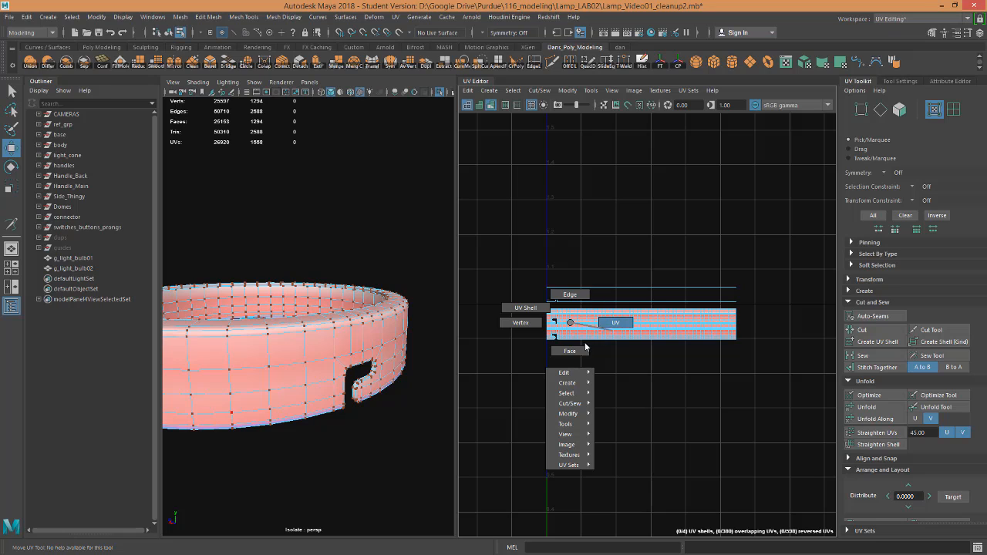
{"action": "right_click_drag", "start_coordinate": [581, 351], "coordinate": [581, 351]}
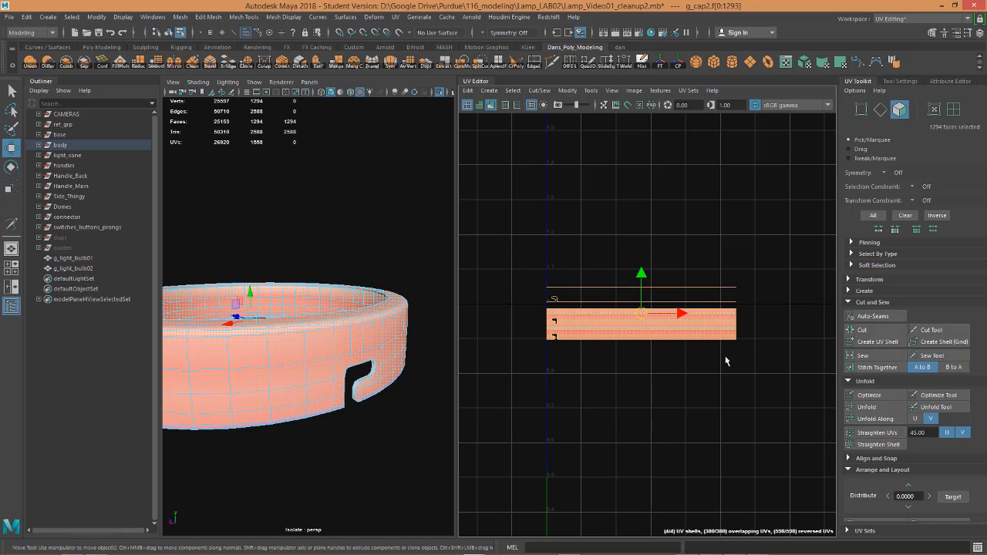
{"action": "middle_click_drag", "start_coordinate": [657, 411], "coordinate": [675, 373], "text": "alt"}
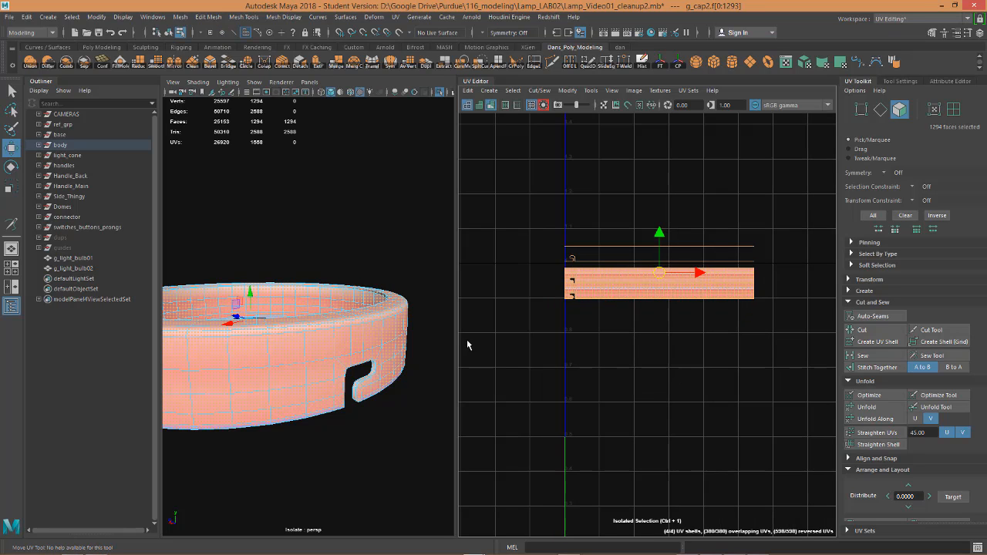
- Return the cap to object mode and turn off isolation in the 3D view to show the whole lamp
{"action": "scroll", "coordinate": [384, 319], "scroll_direction": "down", "scroll_amount": 5}
{"action": "right_click_drag", "start_coordinate": [310, 248], "coordinate": [359, 281]}
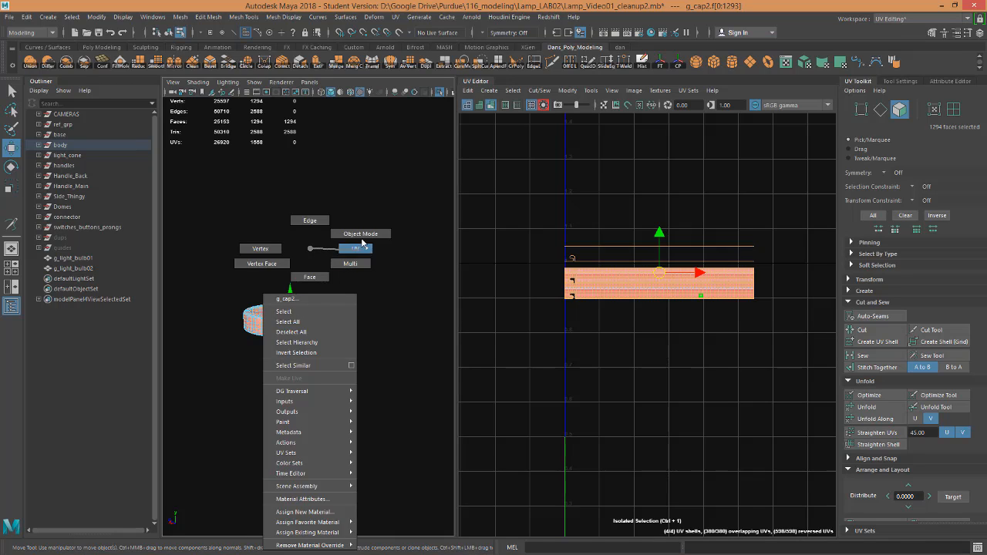
{"action": "right_click_drag", "start_coordinate": [362, 243], "coordinate": [362, 234]}
{"action": "key", "text": "ctrl+1"}
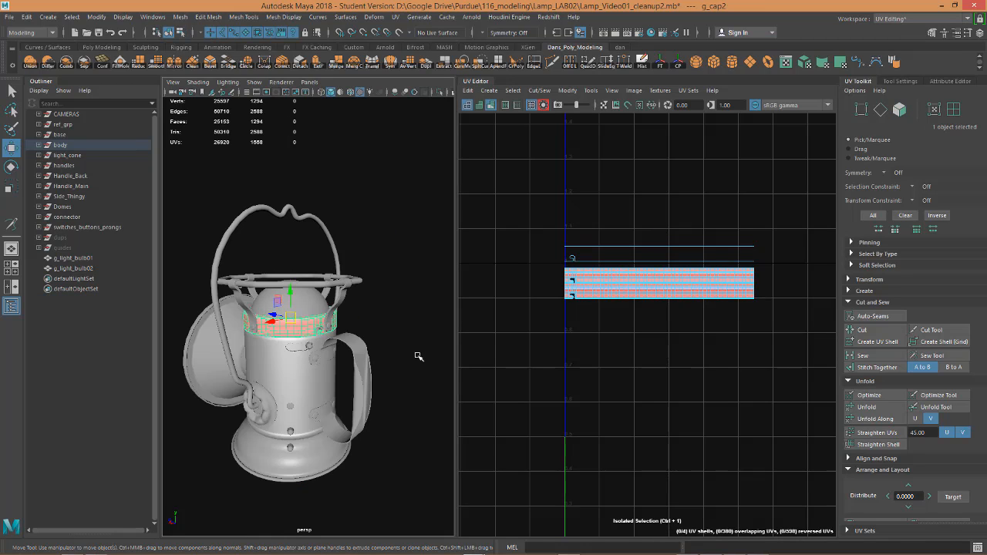
- Select all the lamp parts except the central cylindrical housing and turn off isolated selection in the UV Editor
{"action": "scroll", "coordinate": [334, 366], "scroll_direction": "down", "scroll_amount": 5}
{"action": "scroll", "coordinate": [677, 339], "scroll_direction": "up", "scroll_amount": 2}
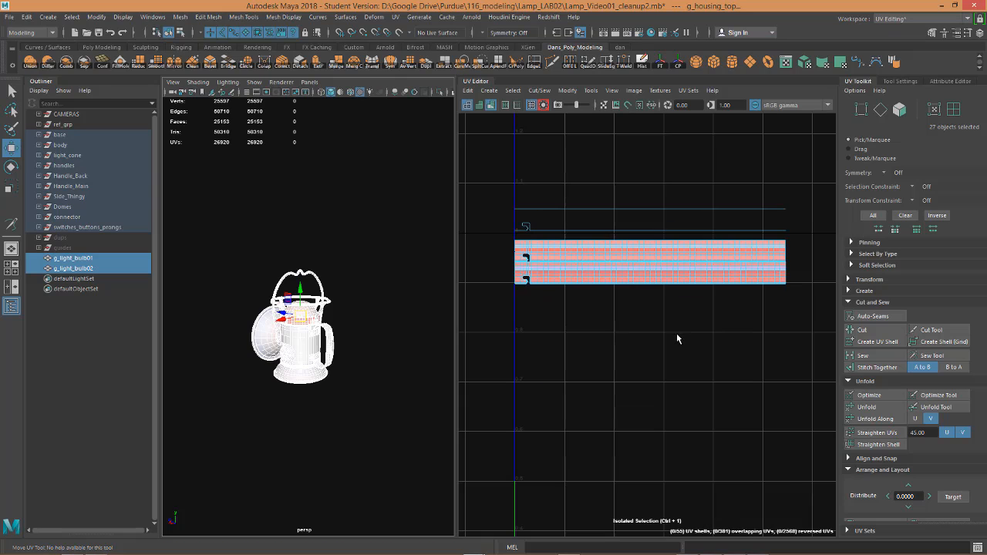
{"action": "right_click_drag", "start_coordinate": [298, 287], "coordinate": [313, 276]}
{"action": "left_click", "coordinate": [544, 105]}
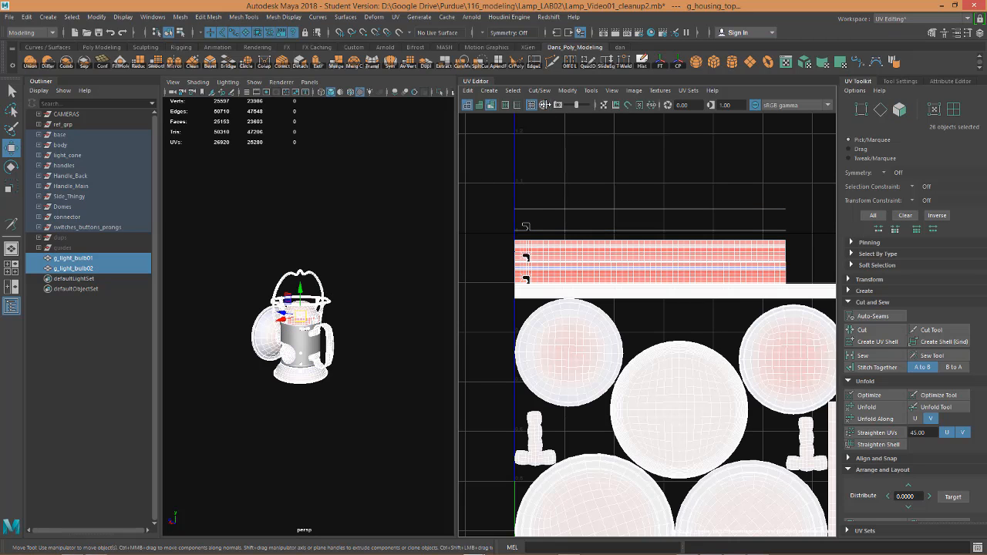
- Switch to face selection and select all of the cap's UV strips and thin outline shells
{"action": "scroll", "coordinate": [613, 276], "scroll_direction": "up", "scroll_amount": 1}
{"action": "scroll", "coordinate": [608, 274], "scroll_direction": "down", "scroll_amount": 1}
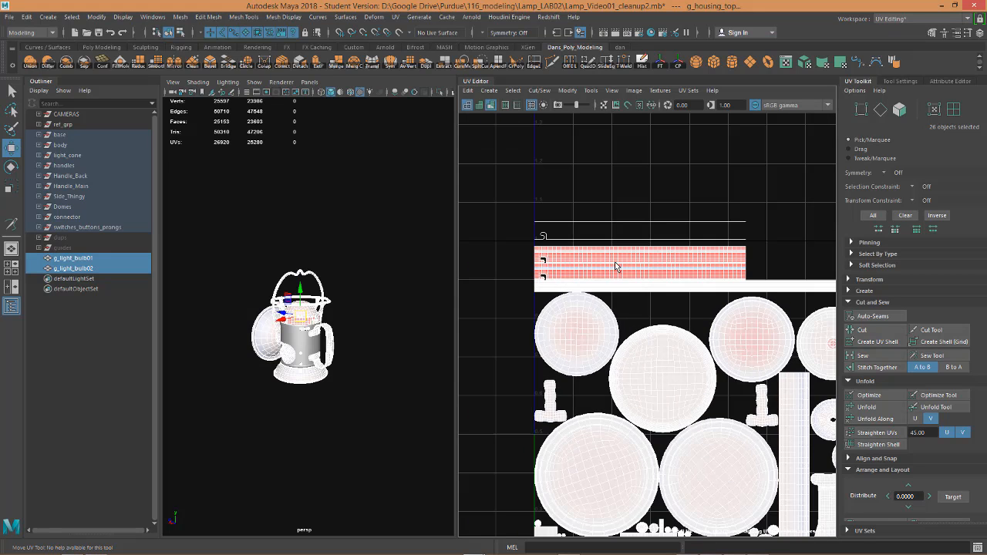
{"action": "right_click_drag", "start_coordinate": [610, 274], "coordinate": [615, 277]}
{"action": "left_click", "coordinate": [615, 276]}
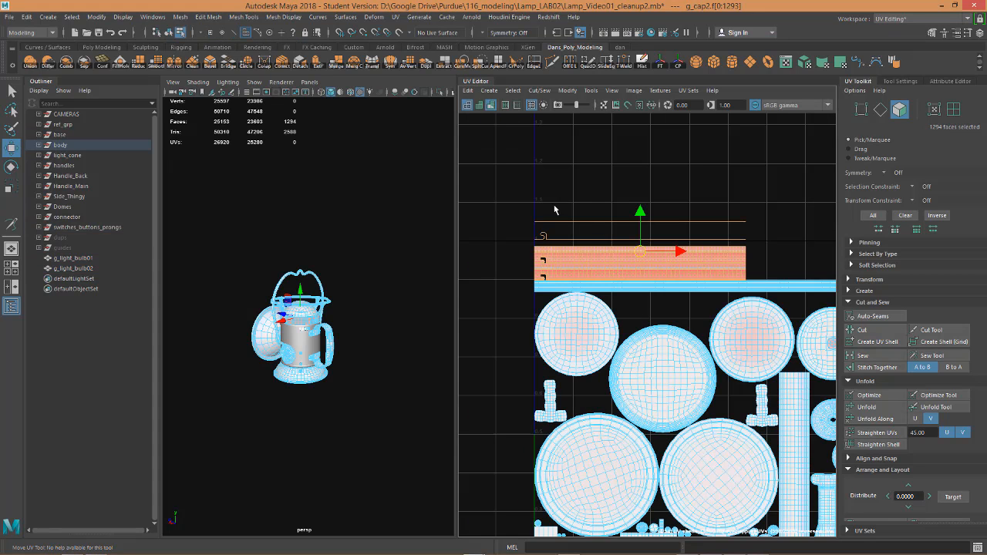
- Snap the pivot of the selected strips to the lower-left corner of the stack and try scaling them uniformly from it
{"action": "scroll", "coordinate": [625, 266], "scroll_direction": "up", "scroll_amount": 4}
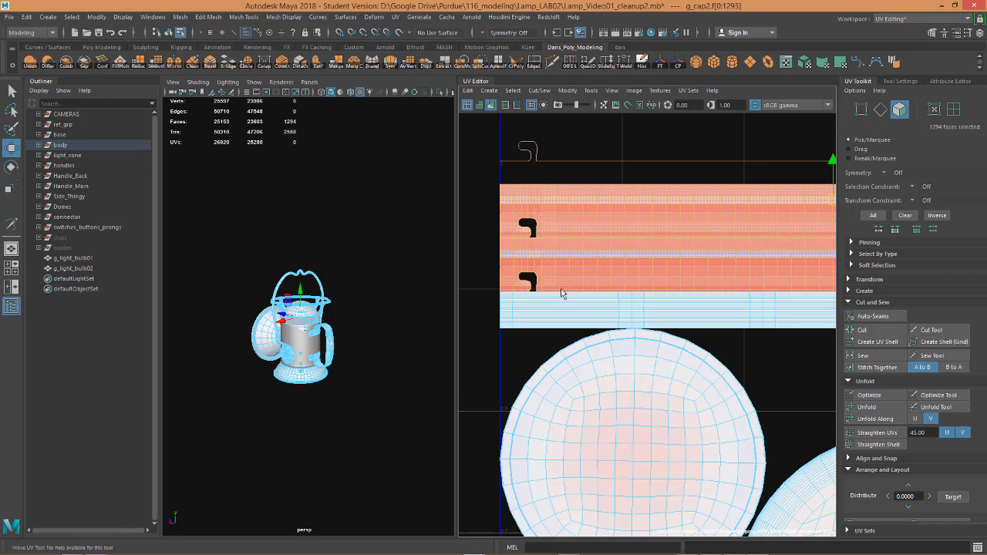
{"action": "scroll", "coordinate": [591, 273], "scroll_direction": "down", "scroll_amount": 3}
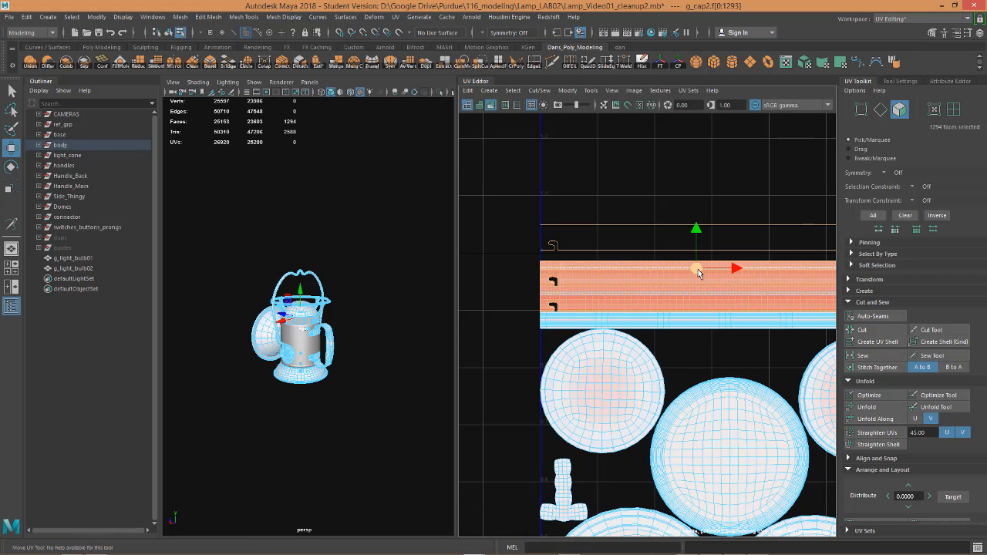
{"action": "left_click_drag", "start_coordinate": [698, 273], "coordinate": [697, 271]}
{"action": "left_click_drag", "start_coordinate": [697, 271], "coordinate": [540, 313]}
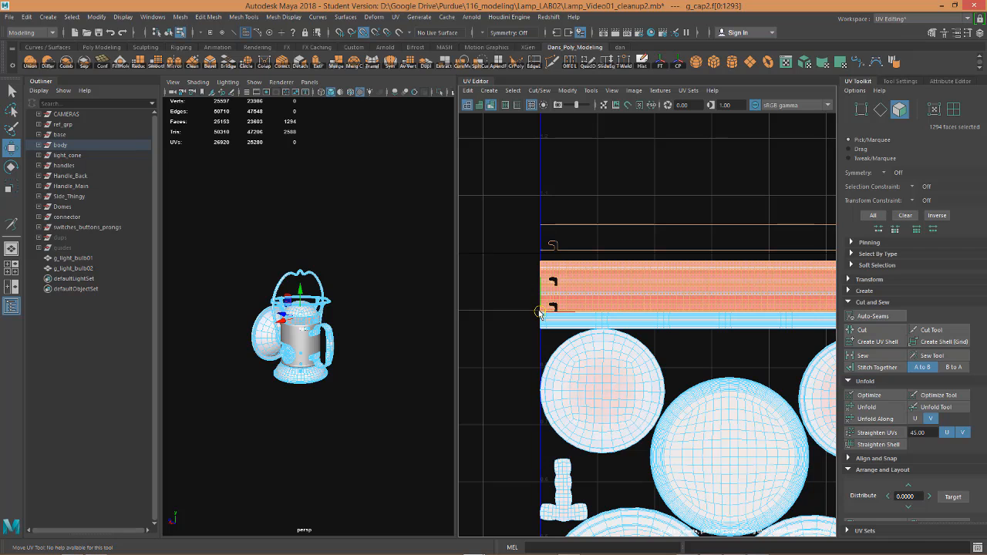
{"action": "scroll", "coordinate": [539, 312], "scroll_direction": "up", "scroll_amount": 8}
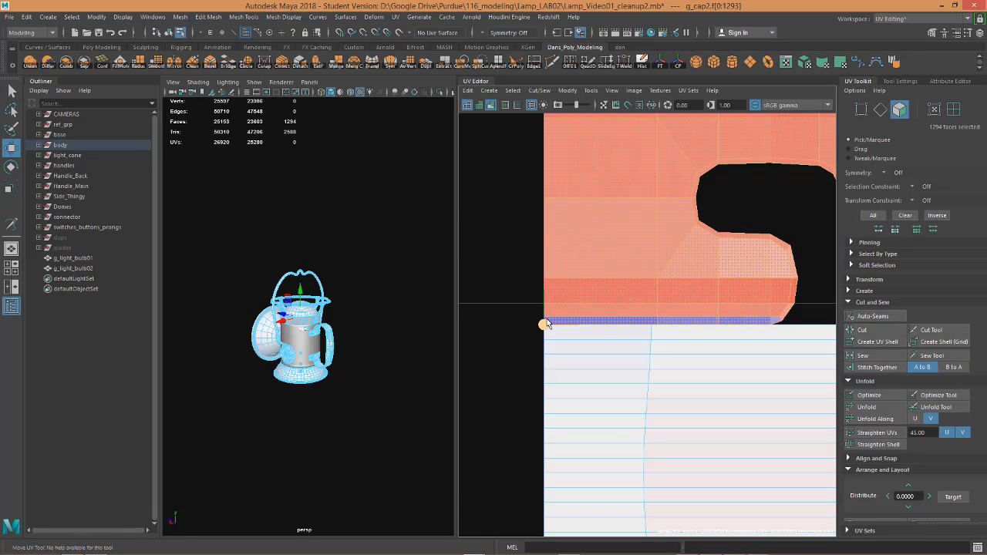
{"action": "scroll", "coordinate": [545, 324], "scroll_direction": "down", "scroll_amount": 10}
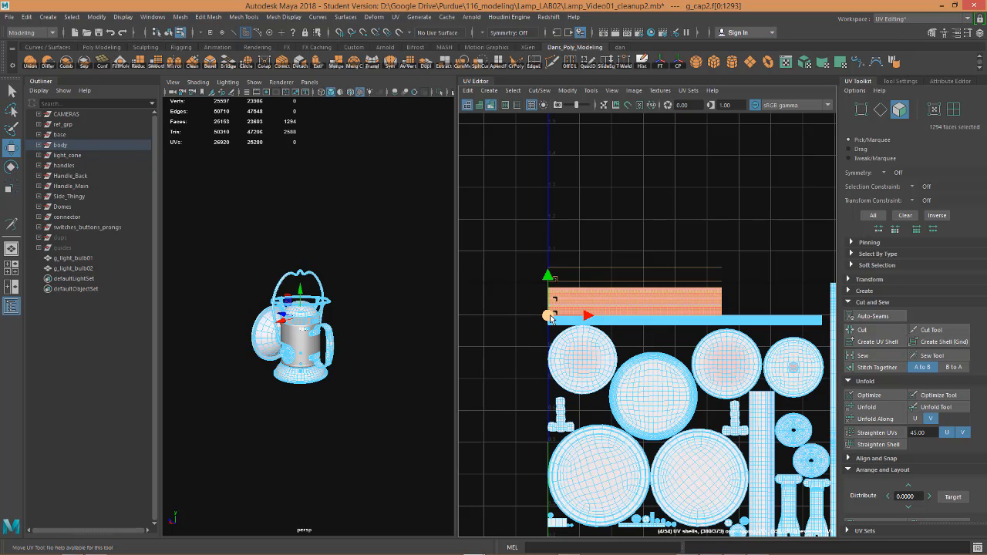
{"action": "key", "text": "r"}
{"action": "mouse_move", "coordinate": [548, 316]}
{"action": "left_mouse_down"}
{"action": "mouse_move", "coordinate": [691, 287]}
{"action": "mouse_move", "coordinate": [774, 252]}
{"action": "mouse_move", "coordinate": [561, 327]}
{"action": "left_mouse_up"}
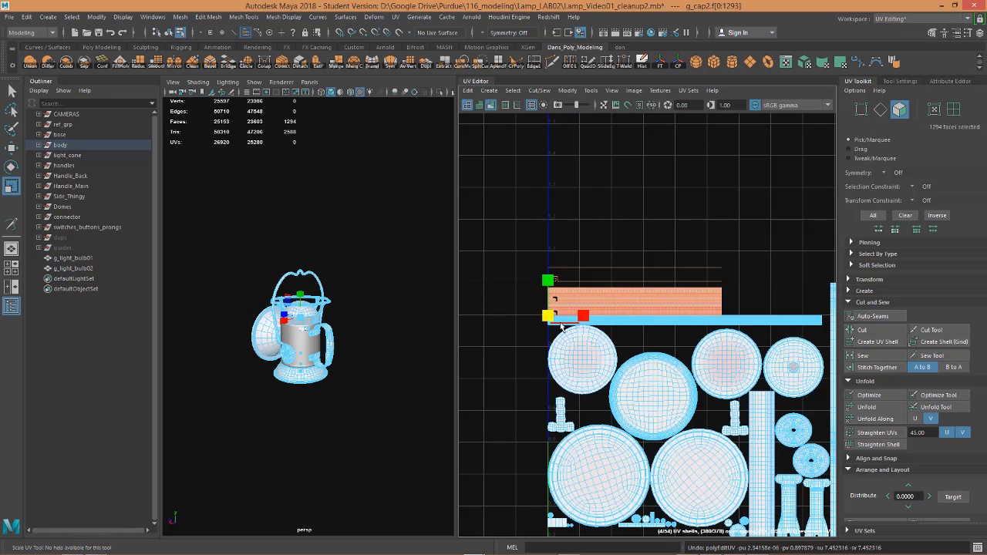
- Toggle the UV distortion shading off and on to examine the stretching in the cap's strips
{"action": "middle_click_drag", "start_coordinate": [600, 375], "coordinate": [677, 397], "text": "alt"}
{"action": "scroll", "coordinate": [527, 334], "scroll_direction": "down", "scroll_amount": 2}
{"action": "scroll", "coordinate": [522, 327], "scroll_direction": "up", "scroll_amount": 5}
{"action": "scroll", "coordinate": [630, 343], "scroll_direction": "up", "scroll_amount": 4}
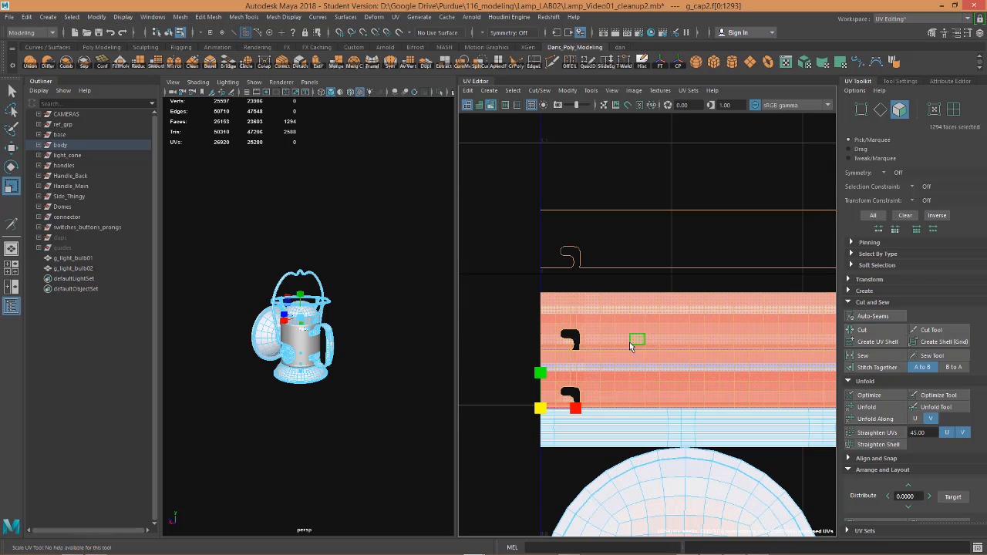
{"action": "left_click", "coordinate": [491, 105]}
{"action": "left_click", "coordinate": [492, 105]}
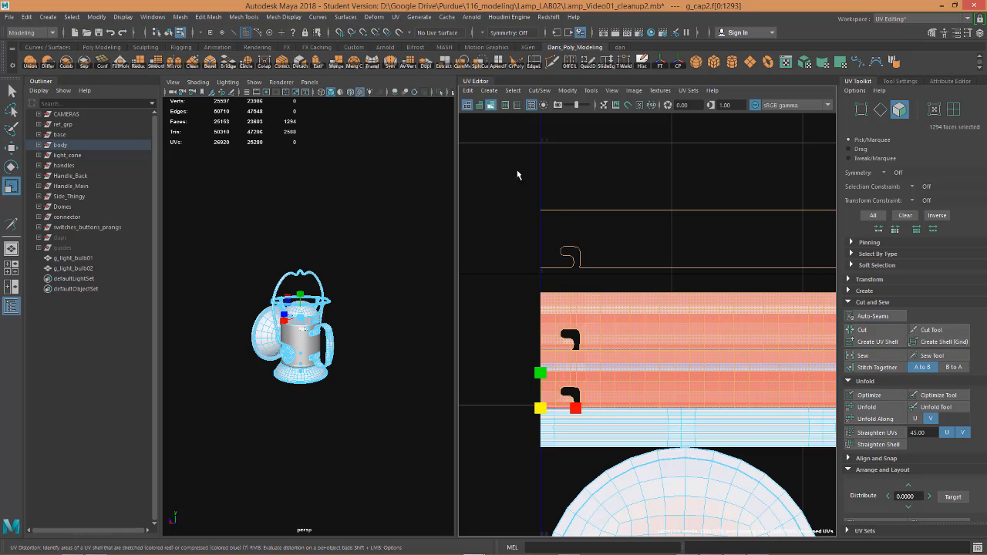
{"action": "middle_click_drag", "start_coordinate": [608, 397], "coordinate": [587, 331], "text": "alt"}
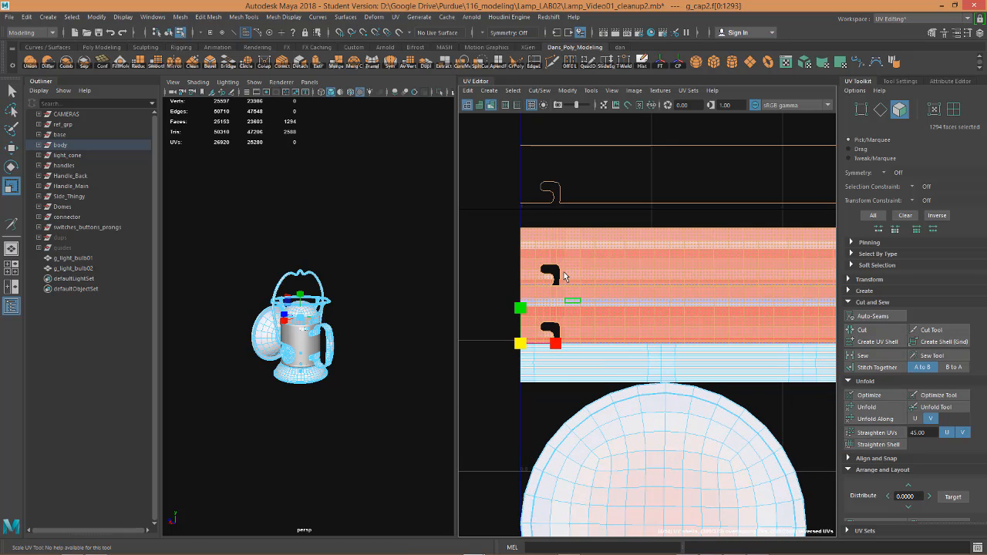
- Try unfolding only the faces around the notch of the upper cap strip and undo the unfold
{"action": "scroll", "coordinate": [554, 256], "scroll_direction": "up", "scroll_amount": 1}
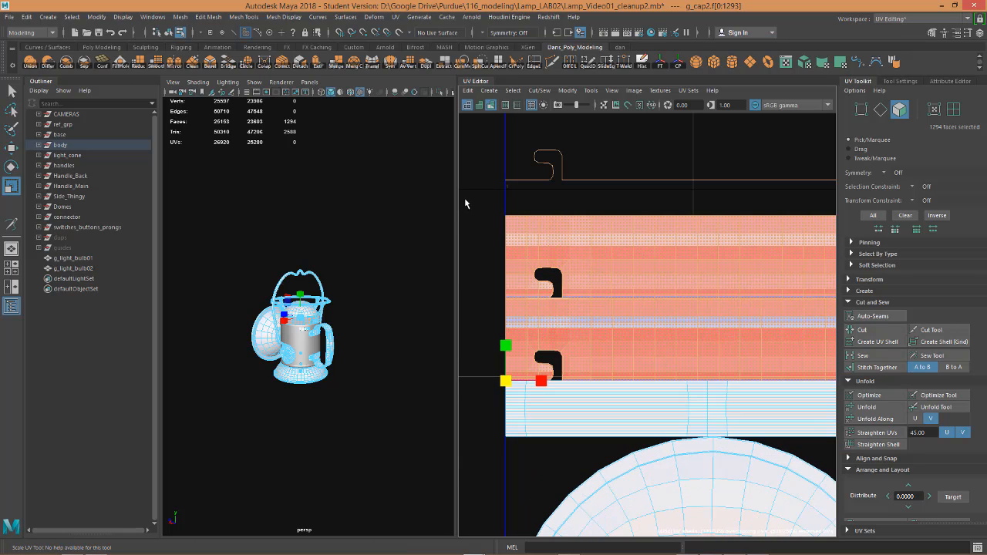
{"action": "left_click_drag", "start_coordinate": [465, 199], "coordinate": [570, 300]}
{"action": "scroll", "coordinate": [569, 297], "scroll_direction": "up", "scroll_amount": 4}
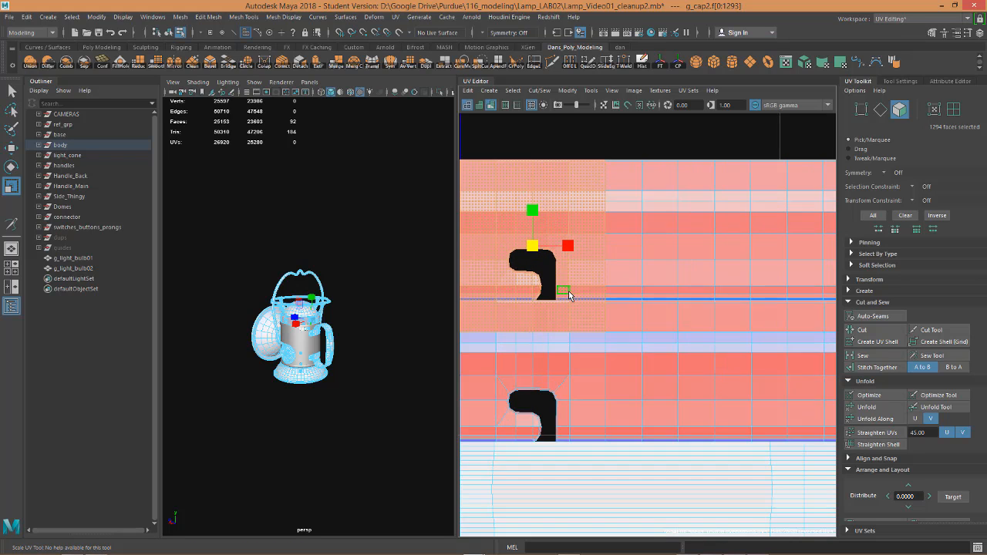
{"action": "scroll", "coordinate": [575, 328], "scroll_direction": "down", "scroll_amount": 4}
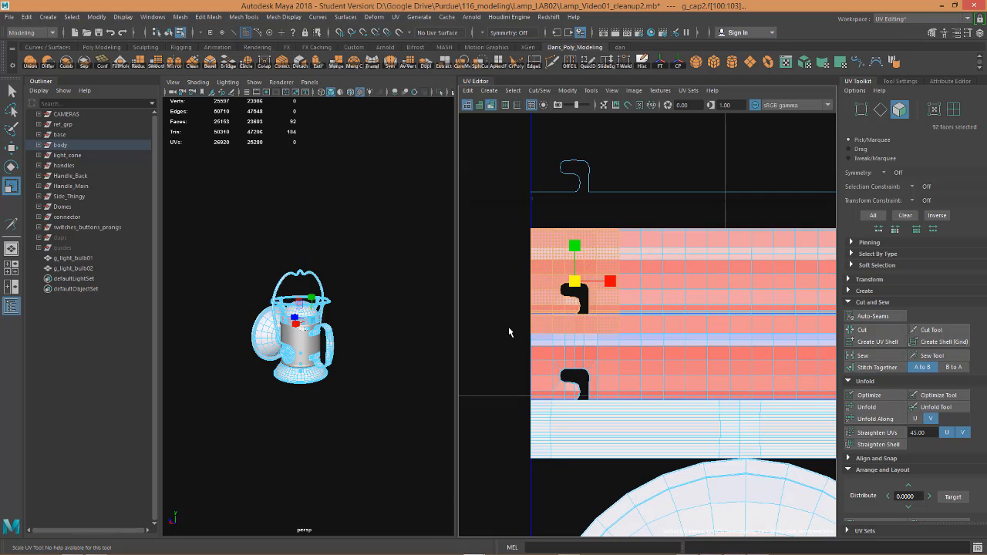
{"action": "left_click", "coordinate": [867, 407]}
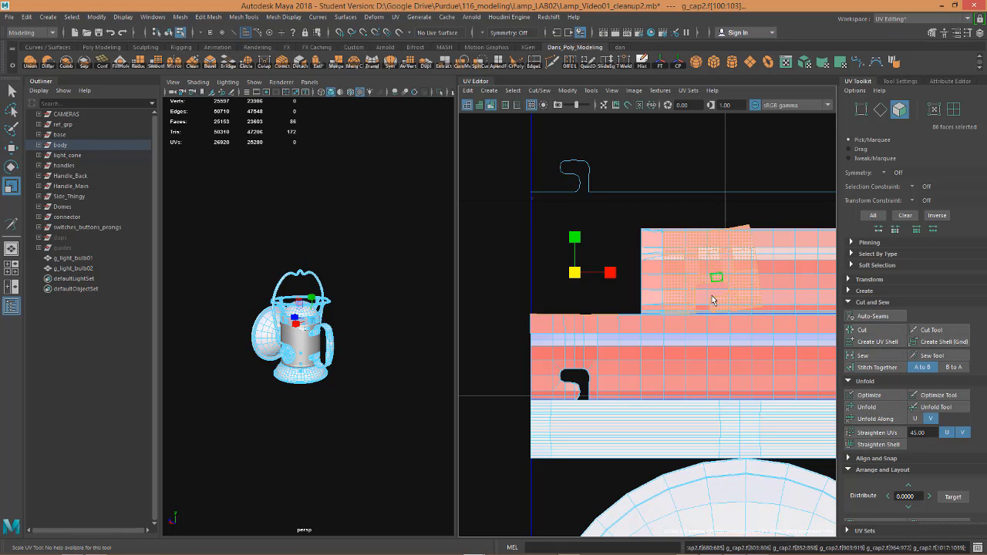
{"action": "key", "text": "ctrl+z"}
{"action": "scroll", "coordinate": [710, 328], "scroll_direction": "down", "scroll_amount": 5}
{"action": "middle_click_drag", "start_coordinate": [702, 346], "coordinate": [577, 340], "text": "alt"}
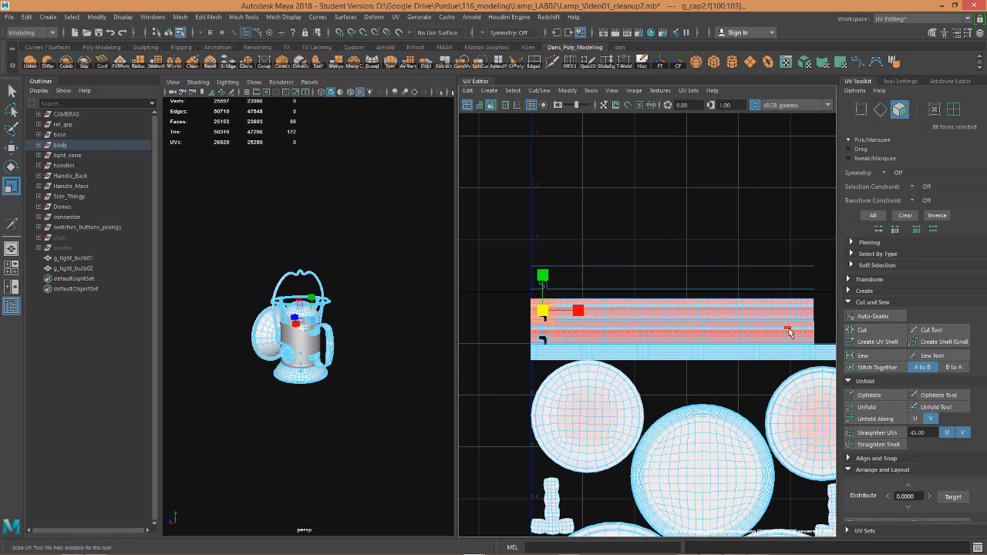
- Select both wide cap strips and the thin outline shells above them
{"action": "middle_click_drag", "start_coordinate": [788, 329], "coordinate": [764, 322], "text": "alt"}
{"action": "double_click", "coordinate": [760, 319]}
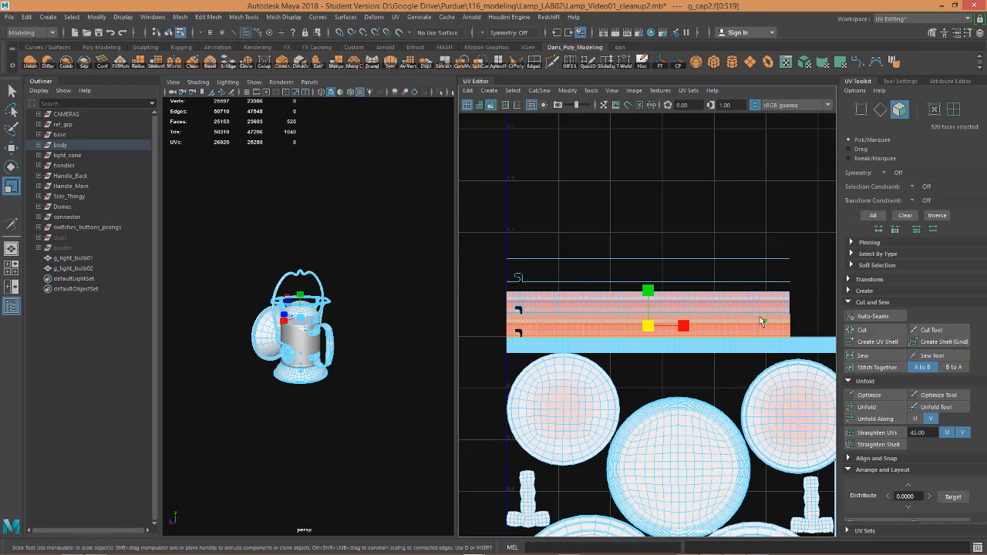
{"action": "double_click", "coordinate": [745, 303], "text": "shift"}
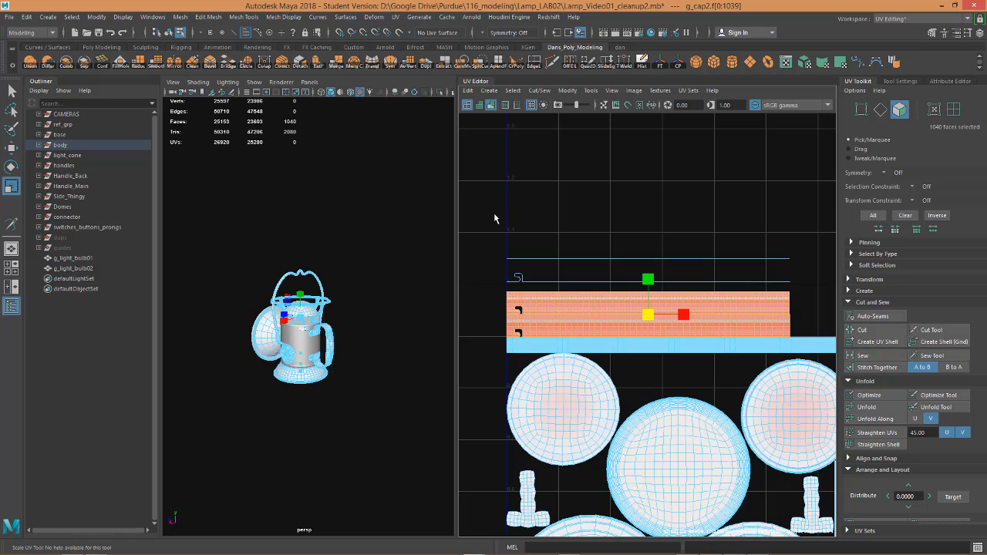
{"action": "left_click_drag", "start_coordinate": [486, 220], "coordinate": [808, 307], "text": "shift"}
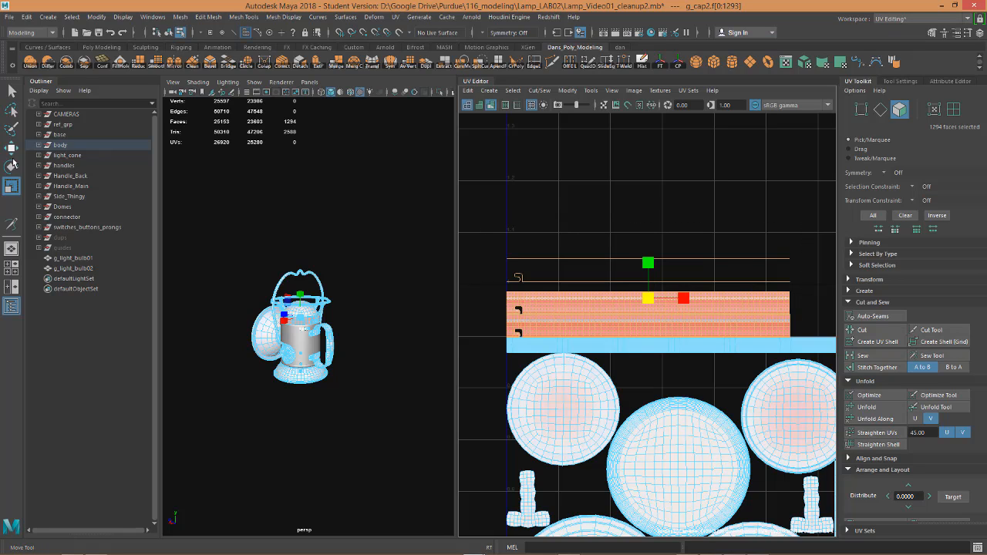
- Open the Scale tool's settings, turn on Prevent negative scale and return to the UV tools
{"action": "double_click", "coordinate": [11, 185]}
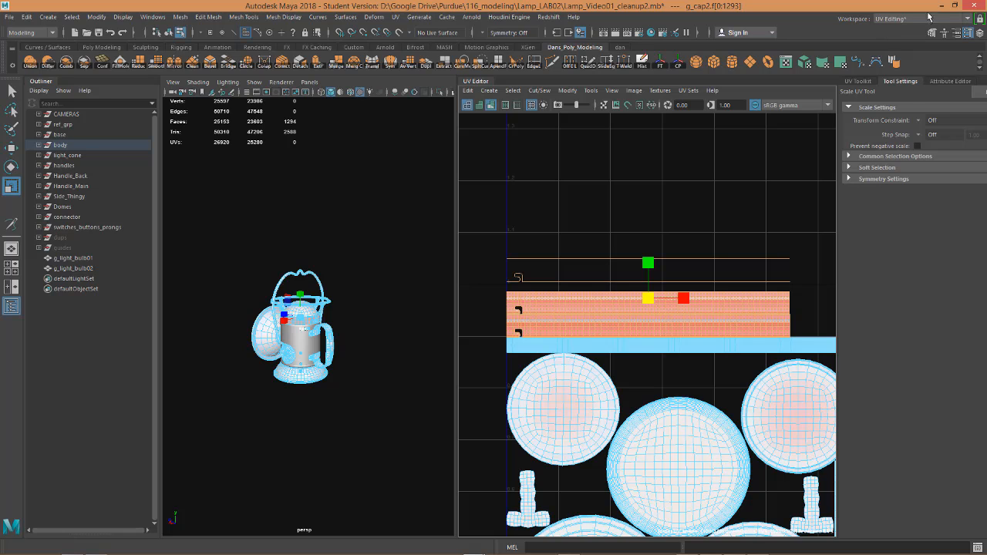
{"action": "left_click_drag", "start_coordinate": [839, 145], "coordinate": [797, 148]}
{"action": "left_click_drag", "start_coordinate": [959, 152], "coordinate": [842, 178]}
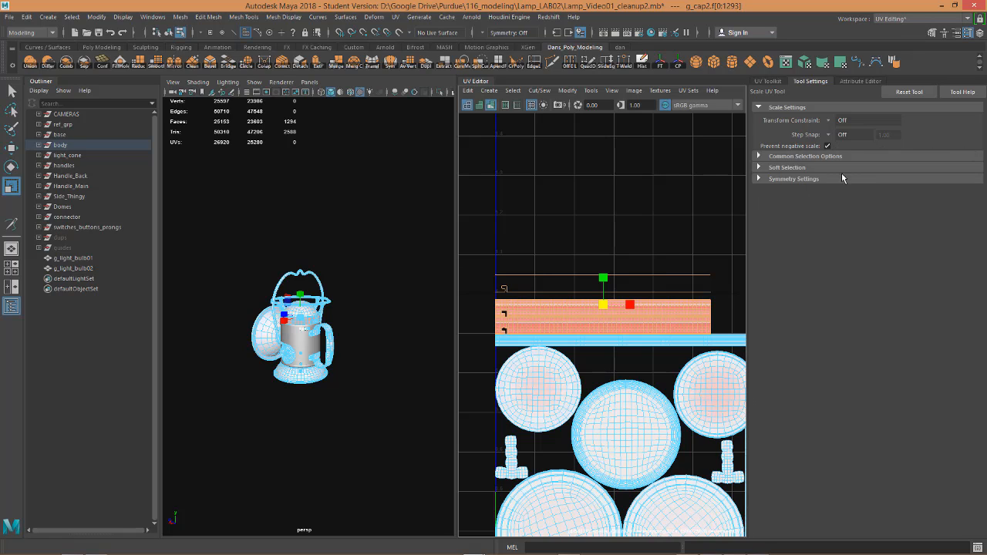
{"action": "left_click", "coordinate": [768, 81]}
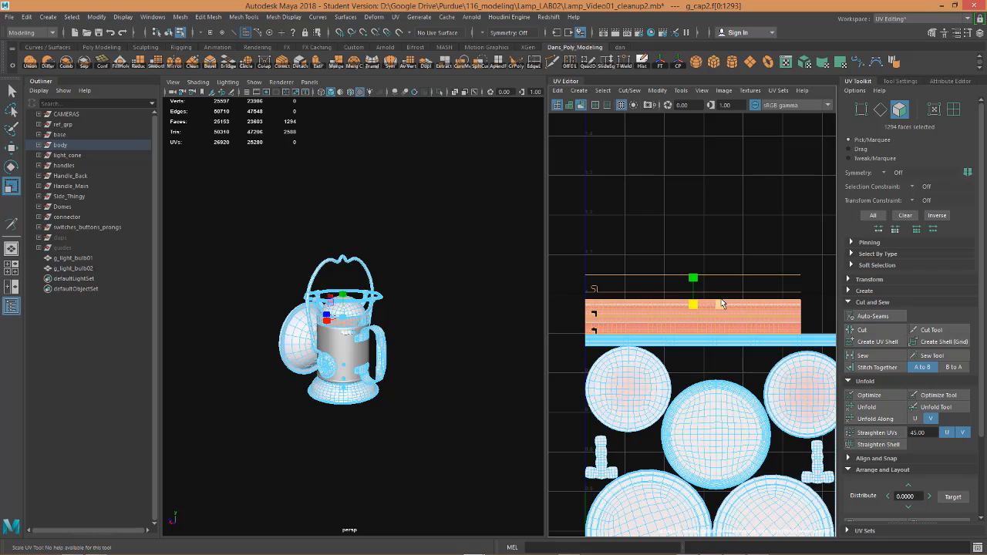
- Try scaling the selected cap strips horizontally toward their centre and undo the scaling
{"action": "left_click_drag", "start_coordinate": [721, 300], "coordinate": [676, 307]}
{"action": "key", "text": "ctrl+z"}
{"action": "key", "text": "ctrl+z"}
{"action": "key", "text": "ctrl+z"}
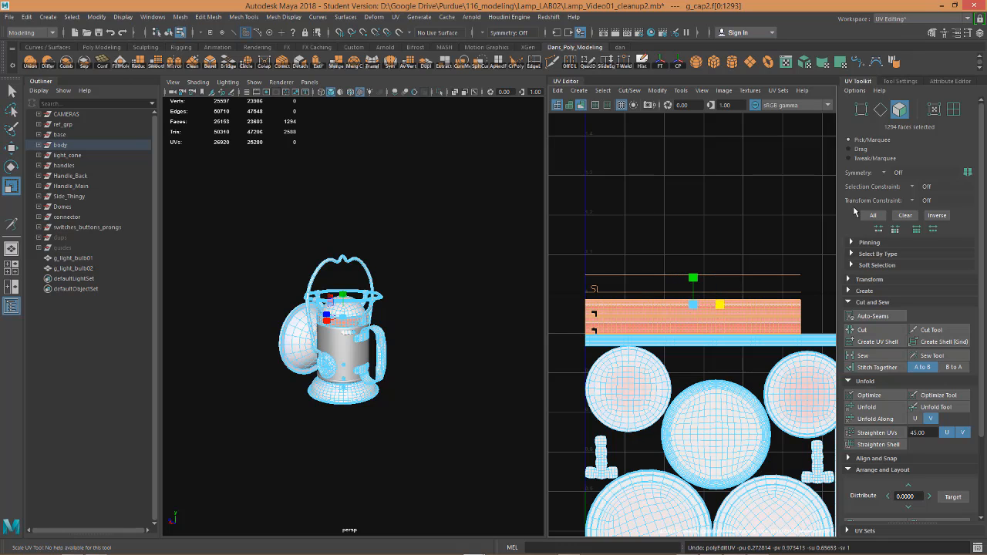
- Turn off Prevent negative scale, flip the cap strips horizontally with a negative scale, and turn the option back on
{"action": "left_click", "coordinate": [900, 81]}
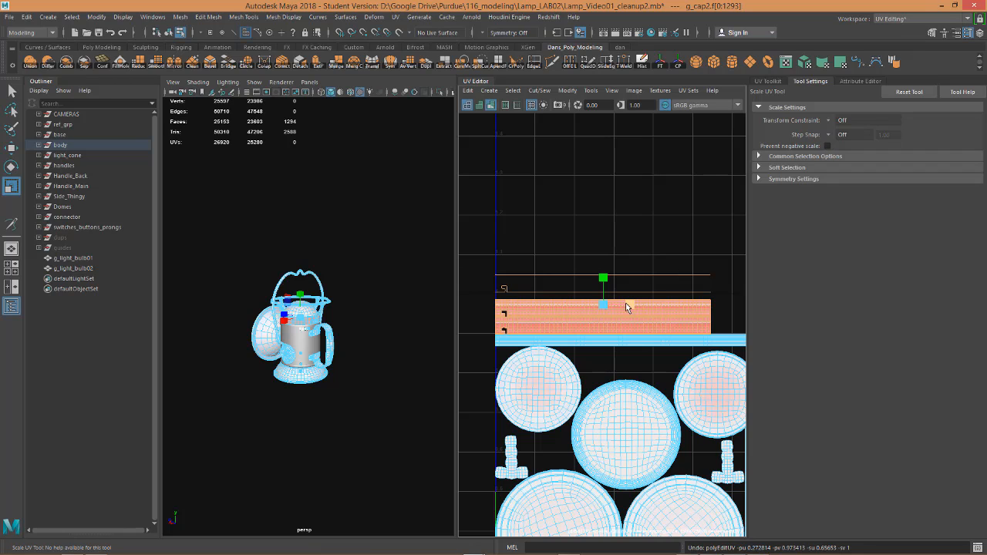
{"action": "left_click_drag", "start_coordinate": [629, 305], "coordinate": [578, 306]}
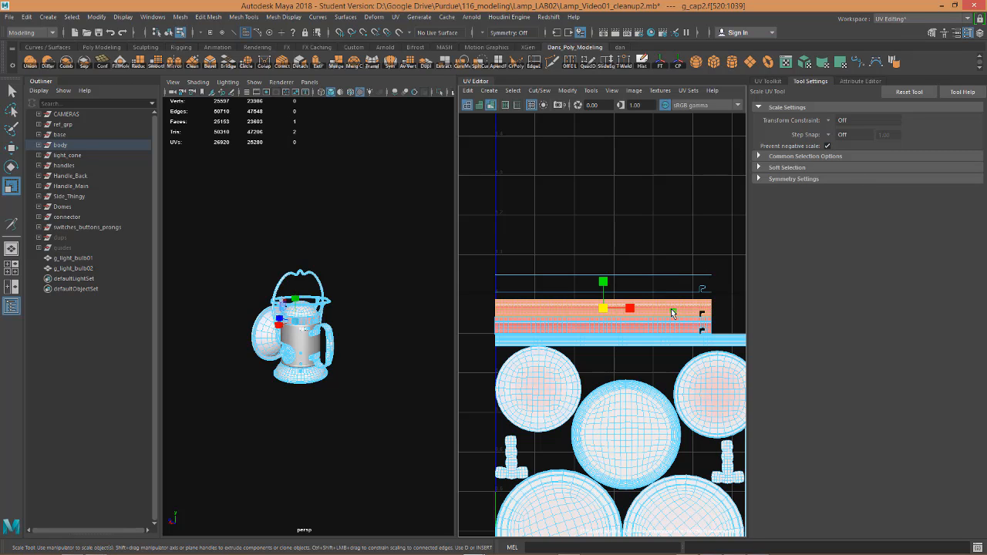
- Try unfolding the whole upper cap strip and undo the unfold
{"action": "left_click", "coordinate": [769, 81]}
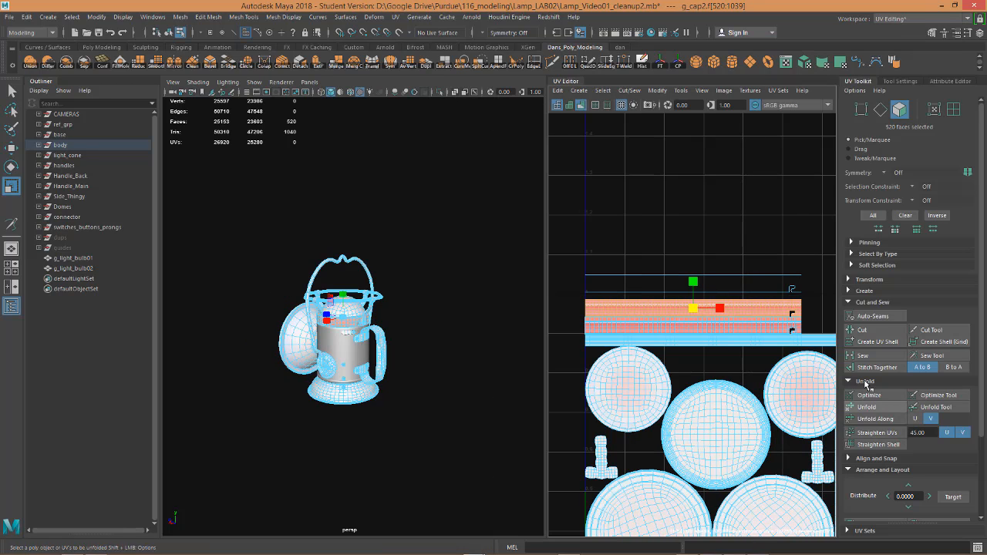
{"action": "left_click", "coordinate": [872, 408]}
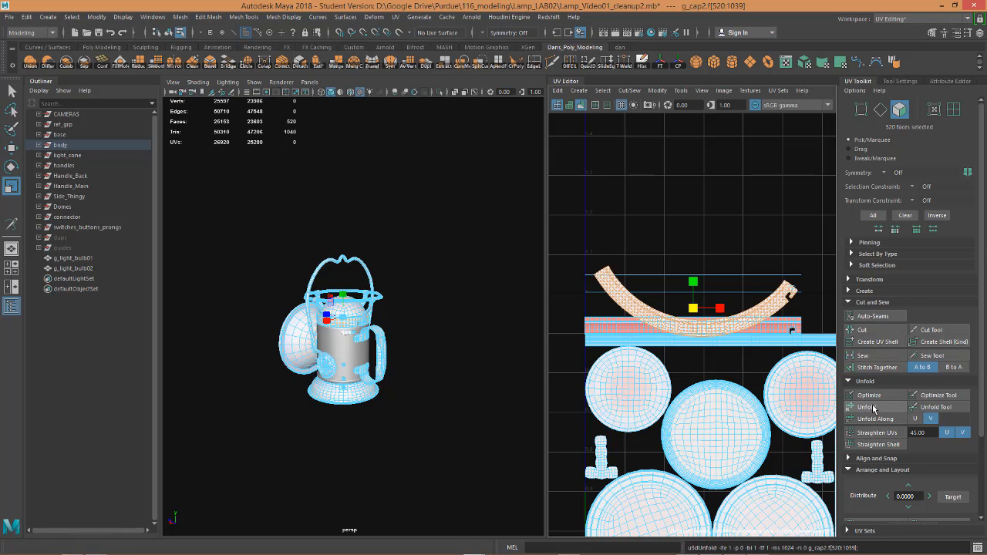
{"action": "key", "text": "ctrl+z"}
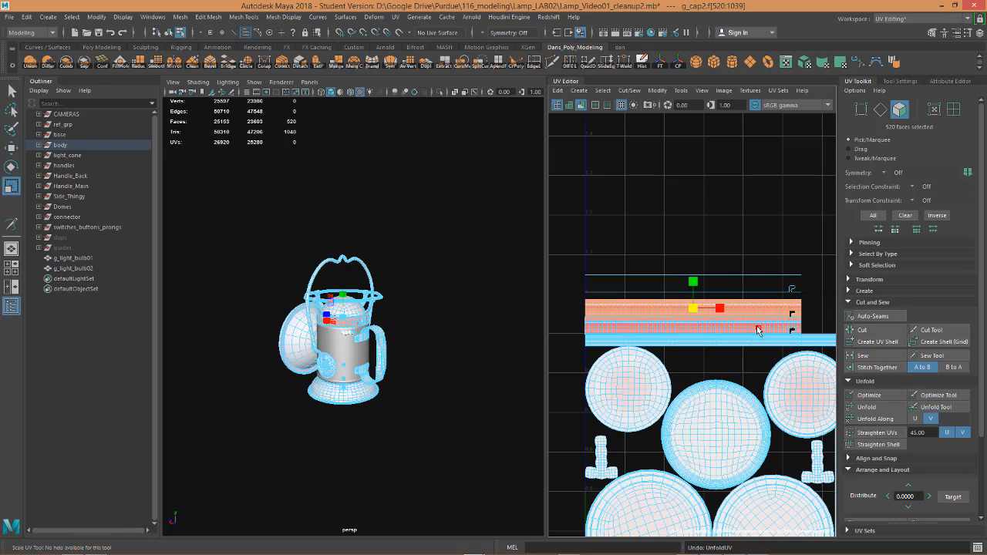
- Try optimizing the faces between the upper strip's notch and its nearby end, and undo the change
{"action": "scroll", "coordinate": [738, 335], "scroll_direction": "up", "scroll_amount": 8}
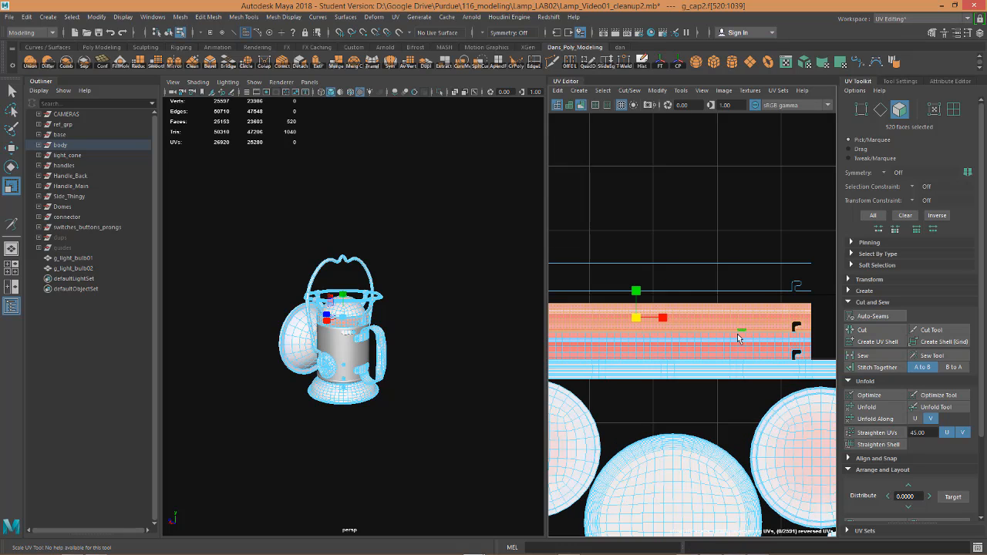
{"action": "middle_click_drag", "start_coordinate": [695, 327], "coordinate": [735, 292], "text": "alt"}
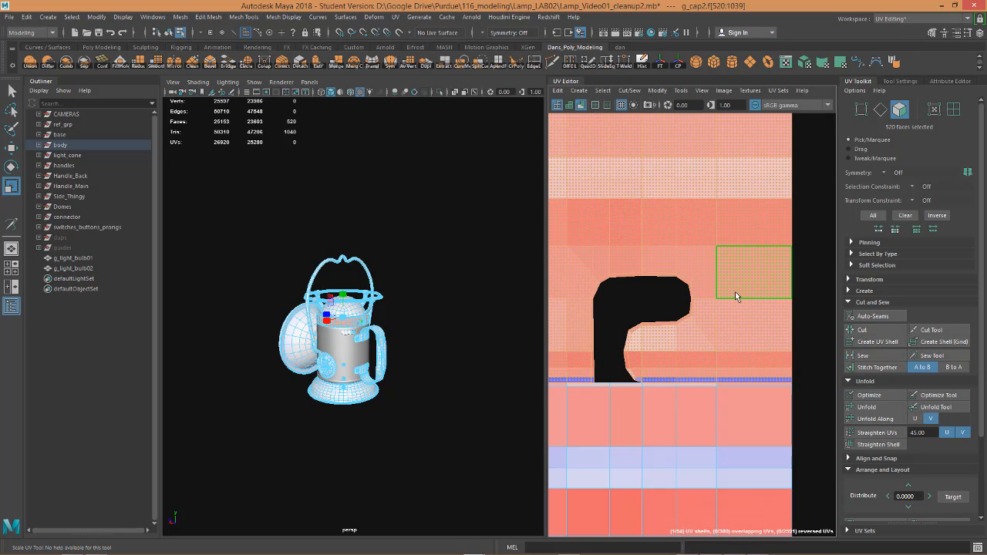
{"action": "left_click_drag", "start_coordinate": [614, 301], "coordinate": [816, 381]}
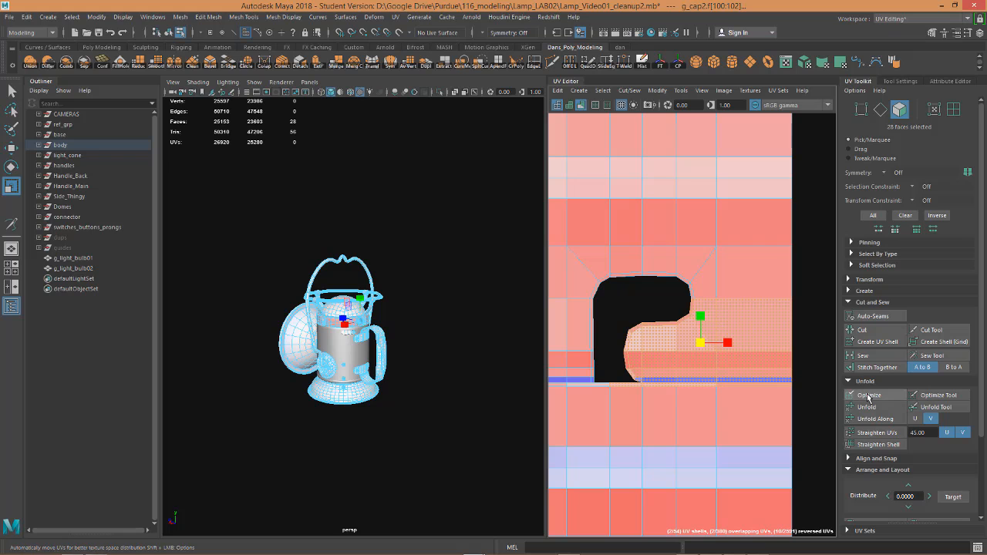
{"action": "scroll", "coordinate": [755, 374], "scroll_direction": "down", "scroll_amount": 6}
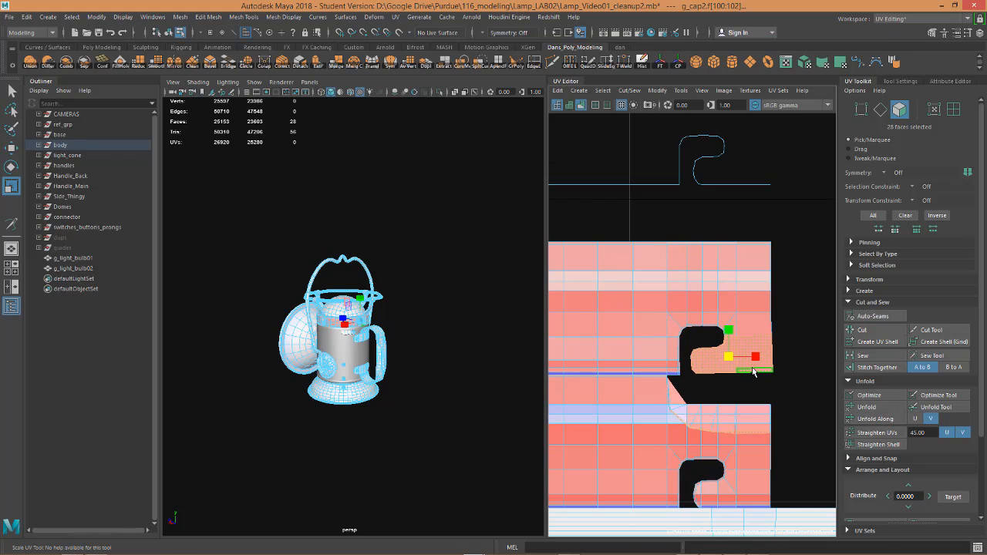
{"action": "key", "text": "ctrl+z"}
- Select the full horizontal edge loop beneath the top row of faces on the upper cap strip
{"action": "scroll", "coordinate": [766, 378], "scroll_direction": "down", "scroll_amount": 6}
{"action": "middle_click_drag", "start_coordinate": [689, 365], "coordinate": [827, 324], "text": "alt"}
{"action": "scroll", "coordinate": [682, 318], "scroll_direction": "up", "scroll_amount": 8}
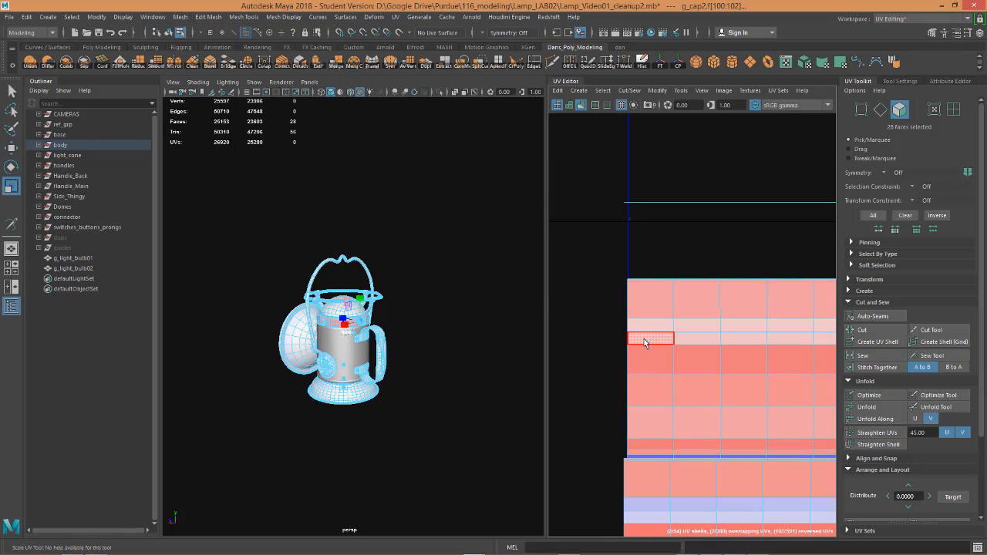
{"action": "right_click_drag", "start_coordinate": [655, 325], "coordinate": [652, 300]}
{"action": "double_click", "coordinate": [655, 321]}
{"action": "scroll", "coordinate": [661, 311], "scroll_direction": "down", "scroll_amount": 10}
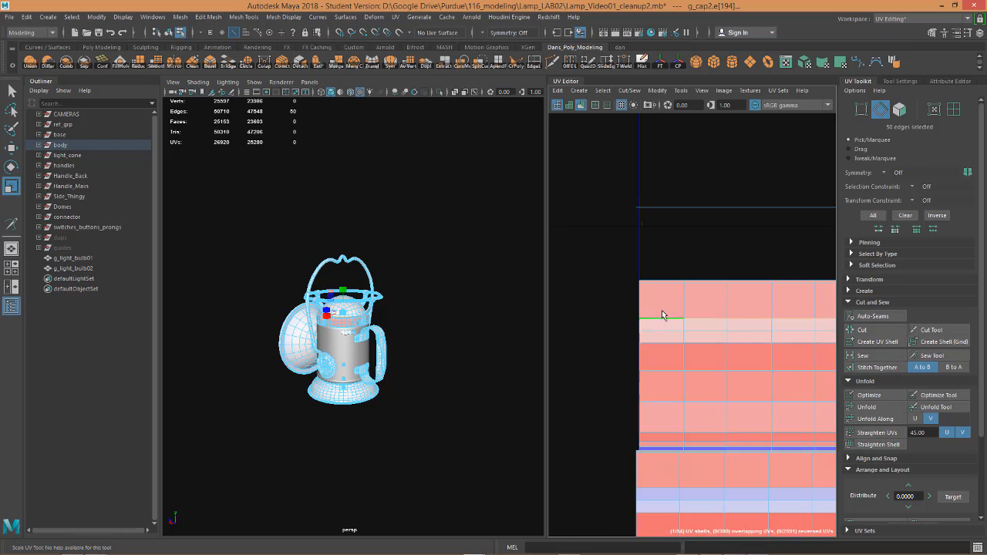
{"action": "middle_click_drag", "start_coordinate": [728, 331], "coordinate": [696, 343], "text": "alt"}
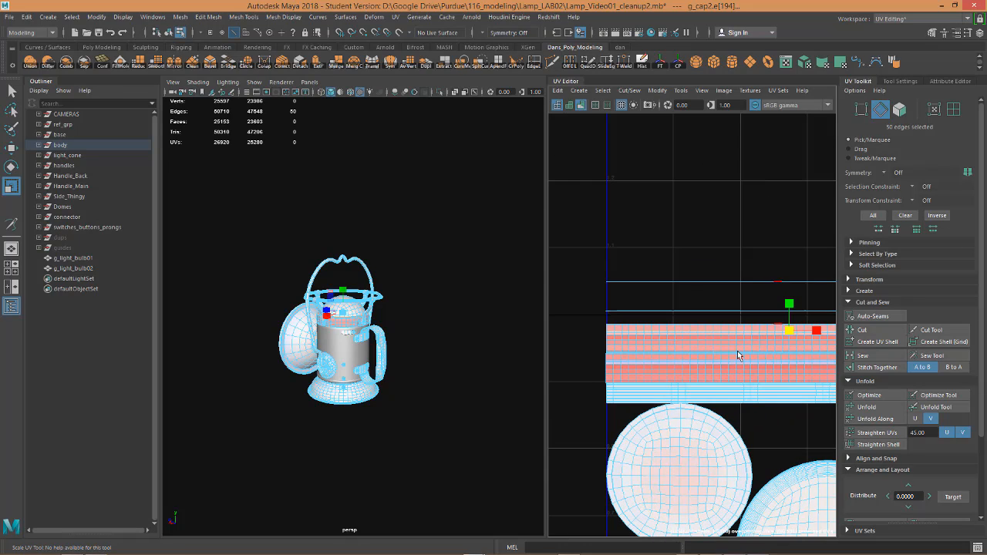
- Switch to UV selection, apply the checker map texture to the lamp, and inspect the checkers on the cap band
{"action": "right_click_drag", "start_coordinate": [680, 319], "coordinate": [726, 319]}
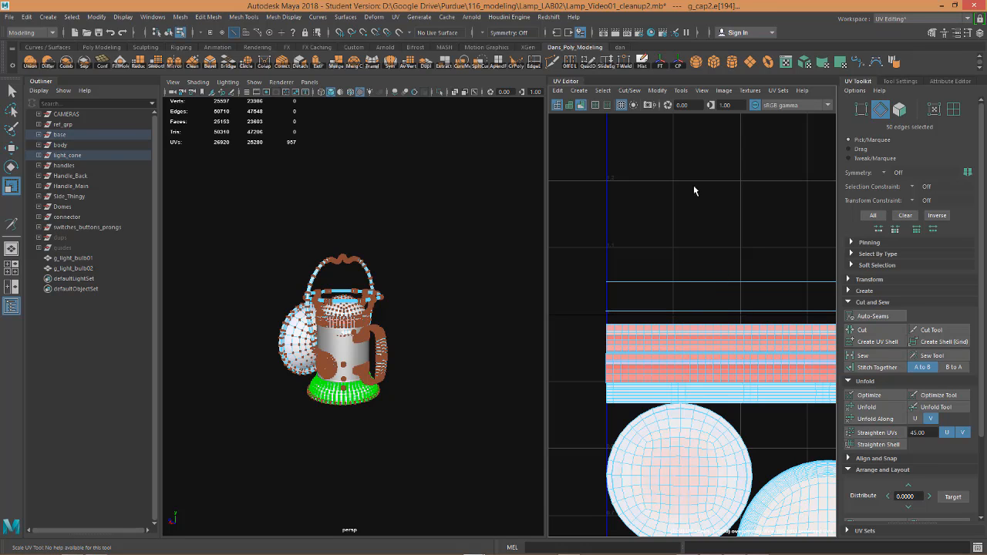
{"action": "left_click", "coordinate": [729, 93]}
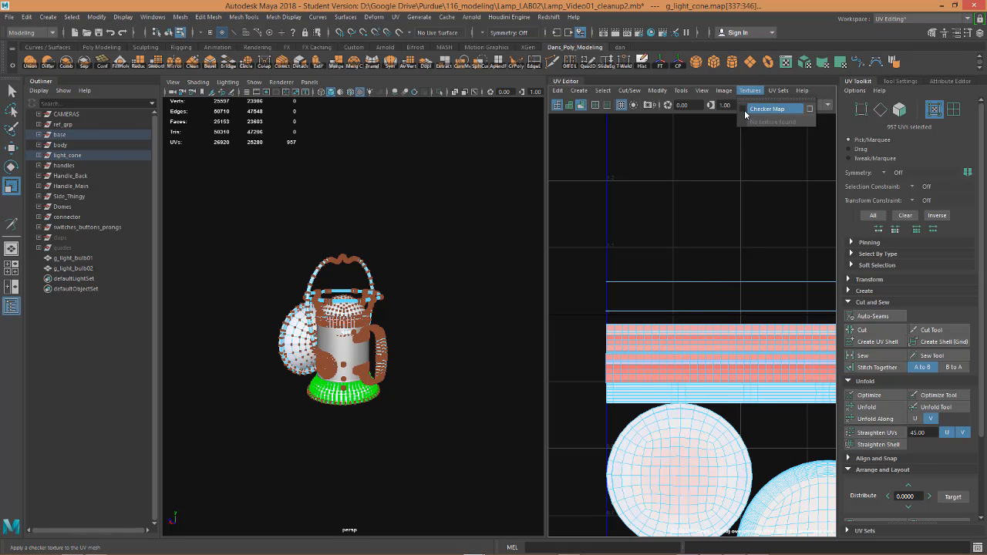
{"action": "left_click", "coordinate": [760, 114]}
{"action": "scroll", "coordinate": [283, 327], "scroll_direction": "up", "scroll_amount": 10}
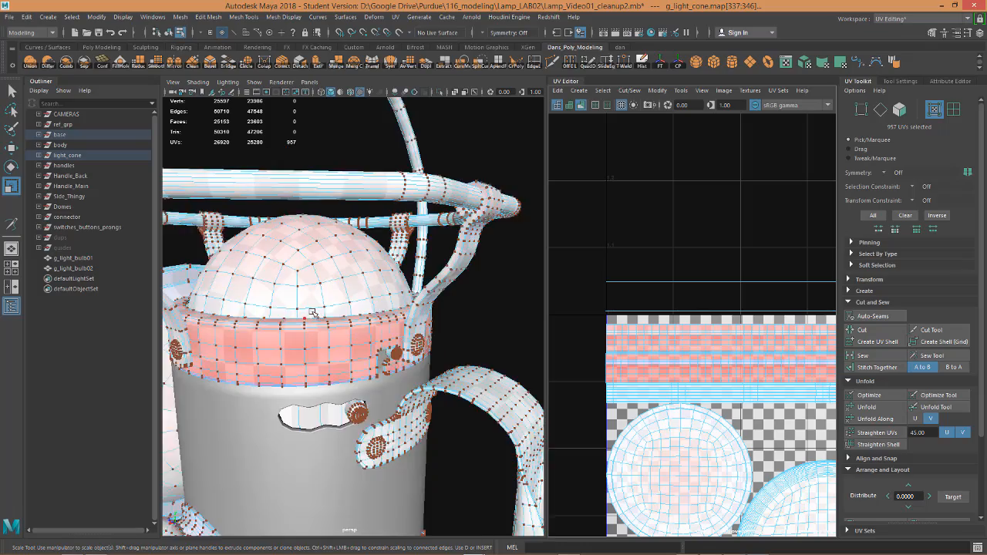
{"action": "left_click_drag", "start_coordinate": [326, 331], "coordinate": [360, 305], "text": "alt"}
{"action": "scroll", "coordinate": [702, 291], "scroll_direction": "down", "scroll_amount": 4}
{"action": "scroll", "coordinate": [703, 291], "scroll_direction": "down", "scroll_amount": 6}
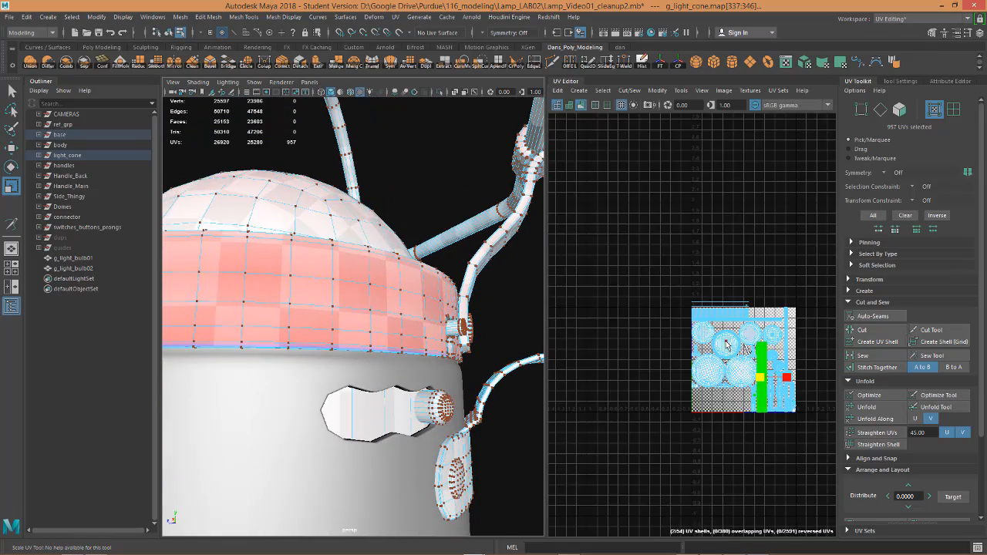
- Select the UVs of the whole layout and try scaling them up uniformly by about 3.18
{"action": "right_click", "coordinate": [694, 337]}
{"action": "right_click_drag", "start_coordinate": [689, 351], "coordinate": [739, 337]}
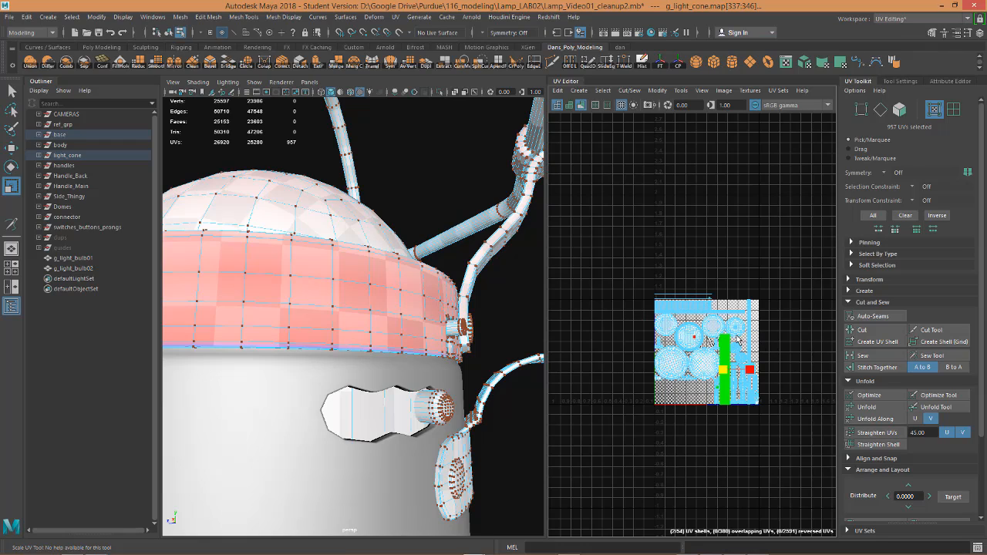
{"action": "scroll", "coordinate": [717, 422], "scroll_direction": "up", "scroll_amount": 4}
{"action": "scroll", "coordinate": [714, 384], "scroll_direction": "down", "scroll_amount": 5}
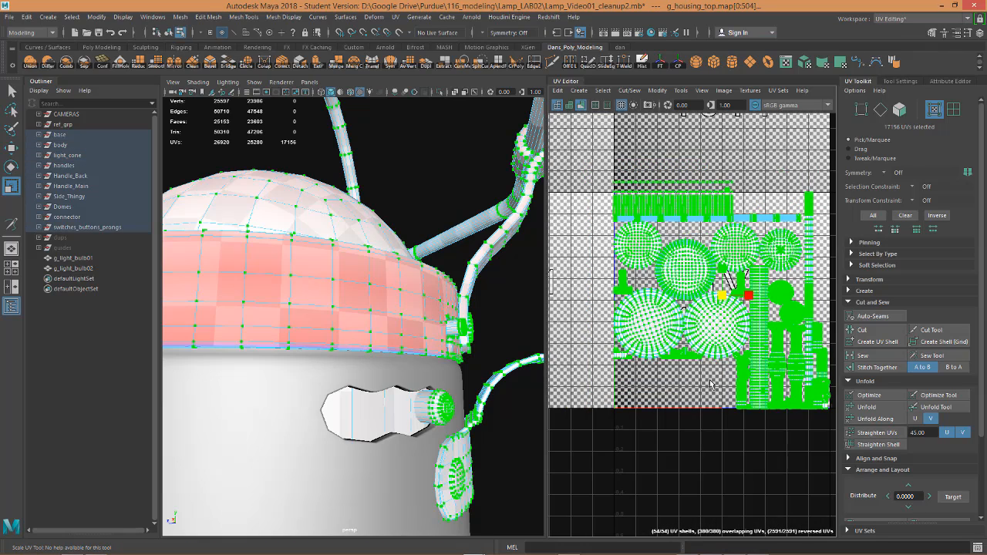
{"action": "scroll", "coordinate": [689, 386], "scroll_direction": "up", "scroll_amount": 5}
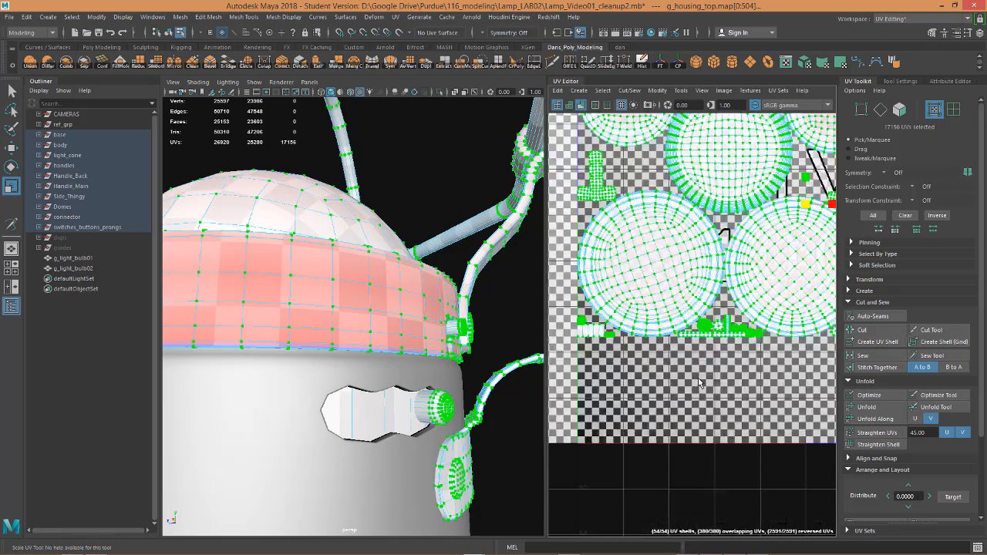
{"action": "scroll", "coordinate": [694, 383], "scroll_direction": "down", "scroll_amount": 4}
{"action": "scroll", "coordinate": [702, 406], "scroll_direction": "down", "scroll_amount": 3}
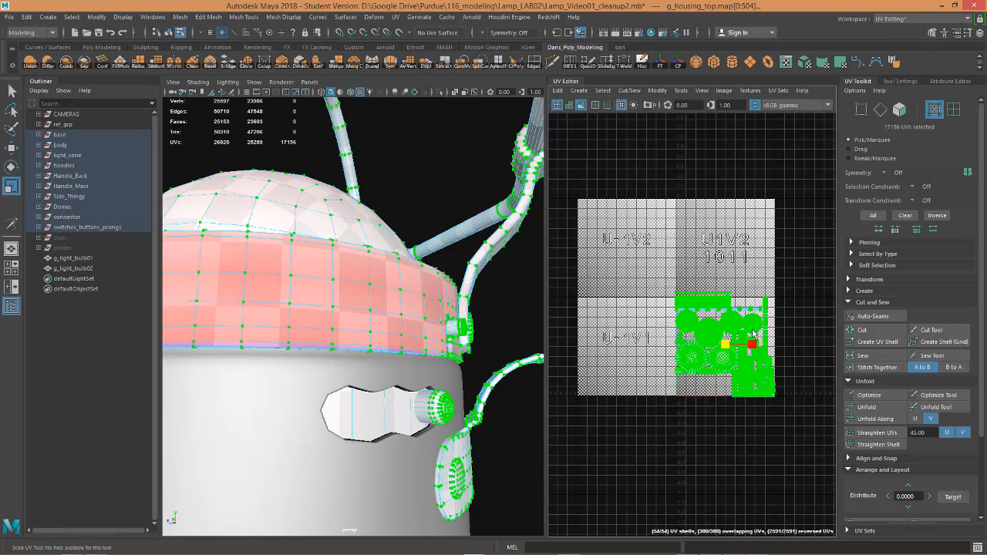
{"action": "left_click_drag", "start_coordinate": [725, 345], "coordinate": [786, 316]}
- Examine the smaller checker pattern around the cap band, its notch, the dome and the handles for stretching
{"action": "left_click_drag", "start_coordinate": [259, 286], "coordinate": [287, 276], "text": "alt"}
{"action": "middle_click_drag", "start_coordinate": [316, 455], "coordinate": [330, 300], "text": "alt"}
{"action": "scroll", "coordinate": [363, 328], "scroll_direction": "down", "scroll_amount": 5}
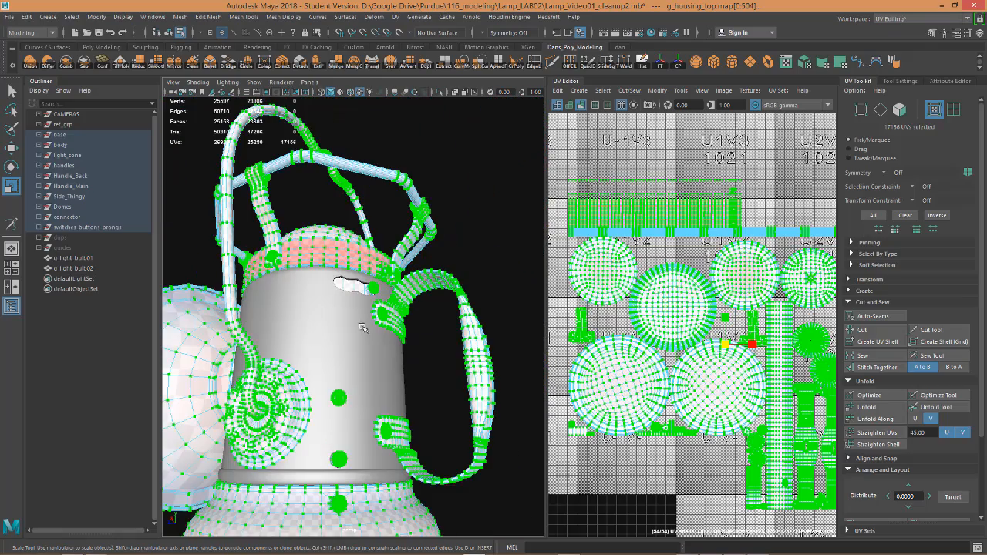
{"action": "left_click_drag", "start_coordinate": [388, 434], "coordinate": [308, 366], "text": "alt"}
{"action": "scroll", "coordinate": [344, 363], "scroll_direction": "up", "scroll_amount": 10}
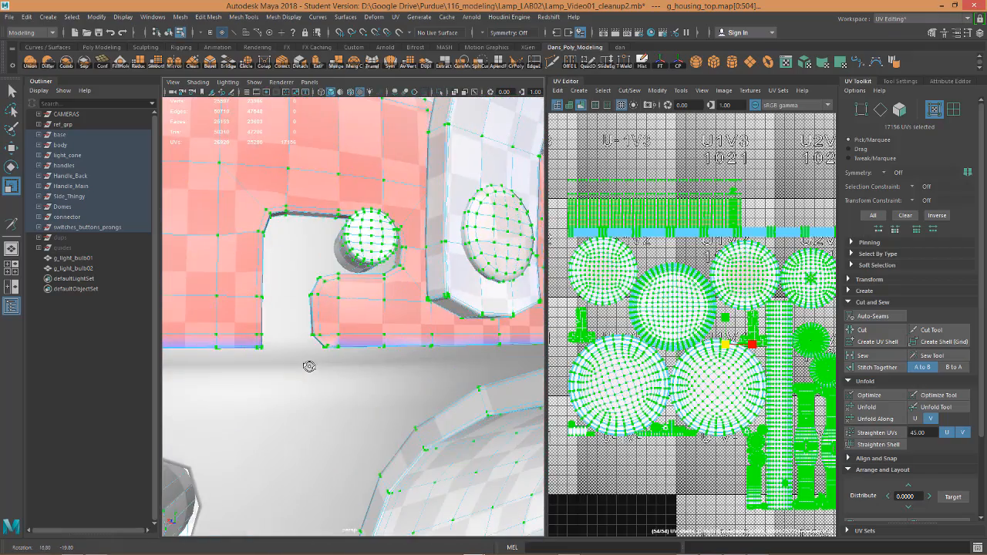
{"action": "scroll", "coordinate": [289, 265], "scroll_direction": "down", "scroll_amount": 6}
{"action": "scroll", "coordinate": [285, 269], "scroll_direction": "up", "scroll_amount": 3}
{"action": "scroll", "coordinate": [281, 266], "scroll_direction": "down", "scroll_amount": 5}
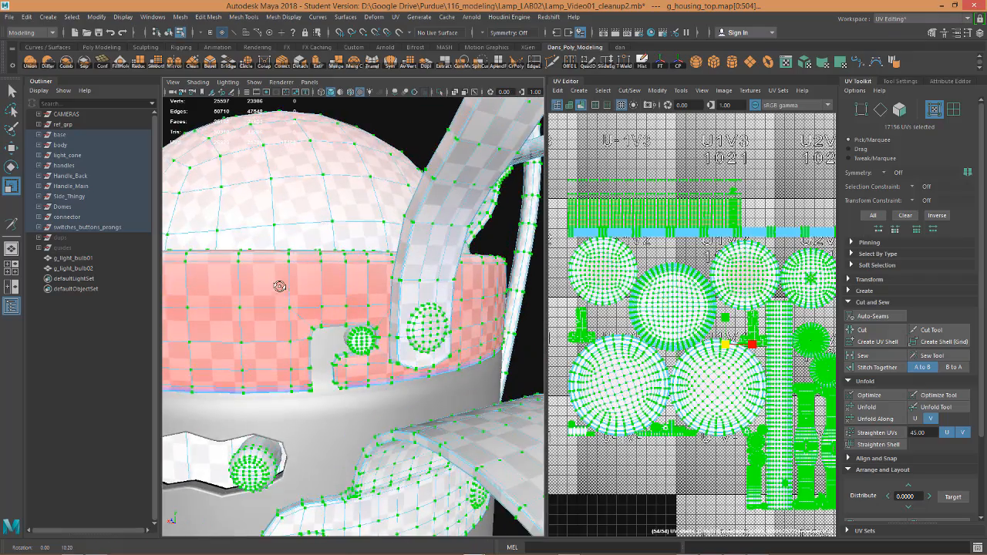
{"action": "scroll", "coordinate": [331, 344], "scroll_direction": "up", "scroll_amount": 3}
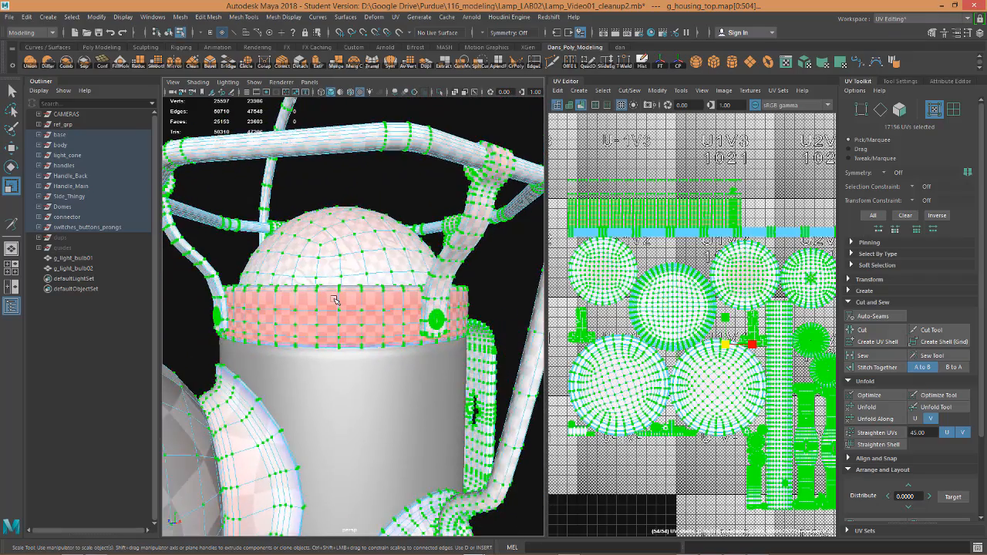
{"action": "scroll", "coordinate": [407, 340], "scroll_direction": "up", "scroll_amount": 6}
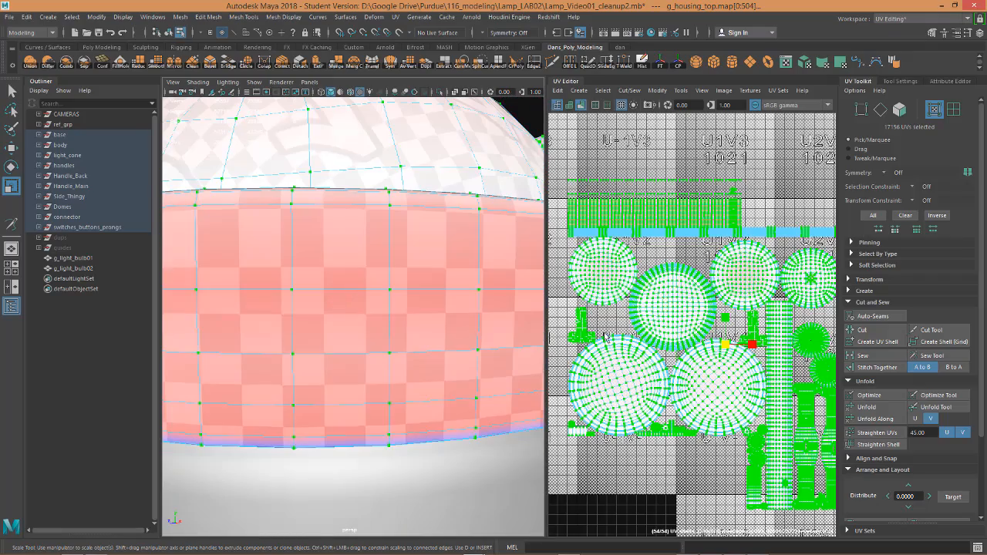
{"action": "scroll", "coordinate": [659, 322], "scroll_direction": "down", "scroll_amount": 3}
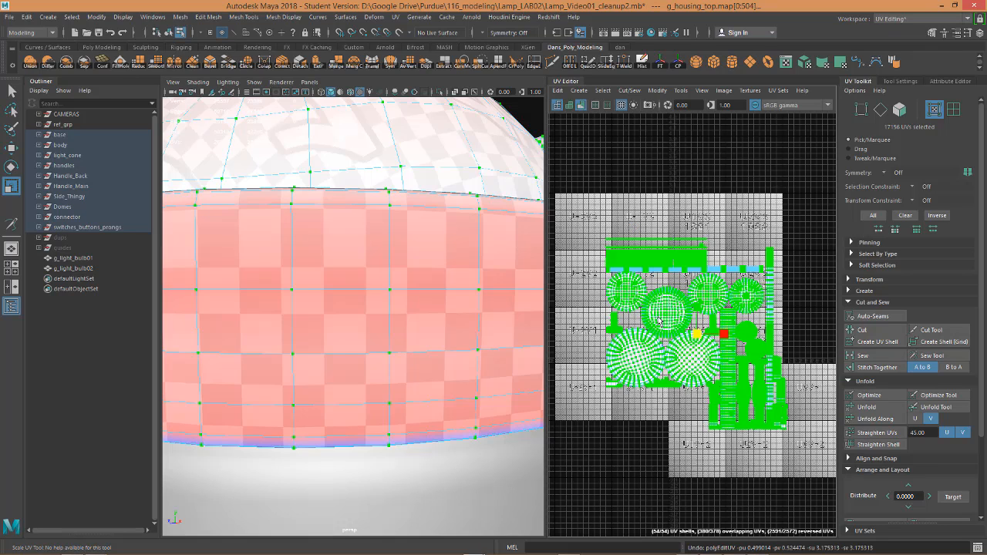
- Undo the UV scaling and bring every lamp object, including the cylindrical body, into face selection mode
{"action": "key", "text": "ctrl+z"}
{"action": "right_click_drag", "start_coordinate": [394, 304], "coordinate": [399, 287]}
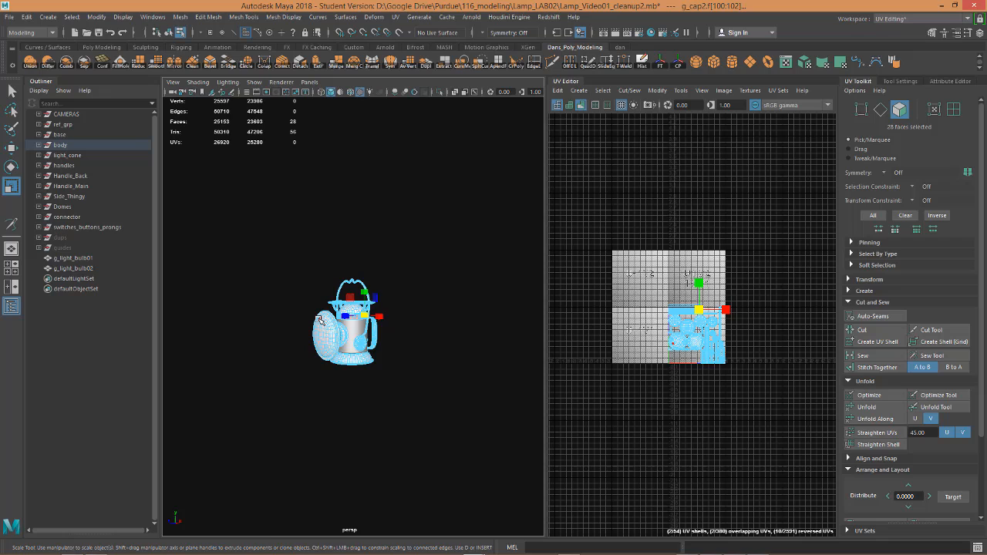
{"action": "right_click_drag", "start_coordinate": [320, 319], "coordinate": [346, 240]}
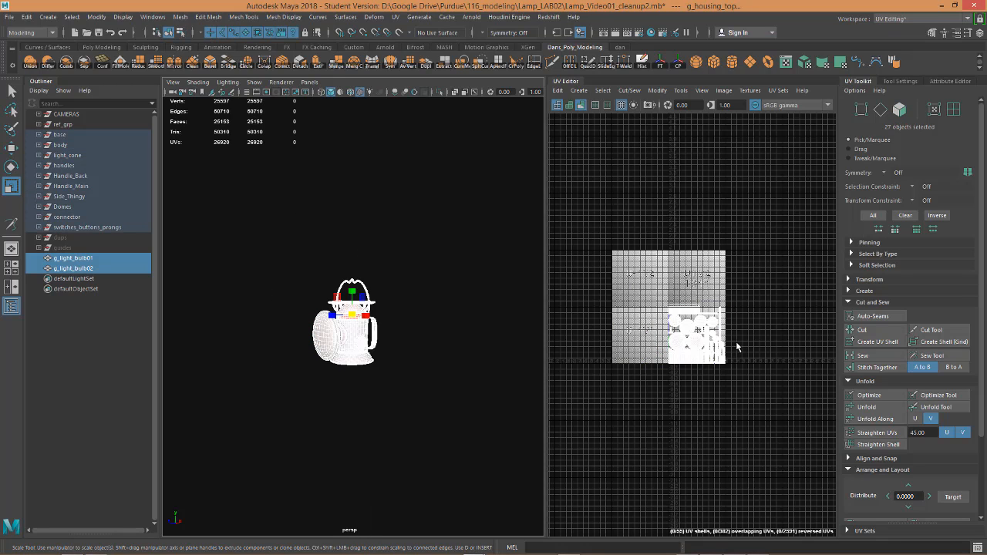
{"action": "scroll", "coordinate": [692, 357], "scroll_direction": "up", "scroll_amount": 2}
{"action": "key", "text": "F8"}
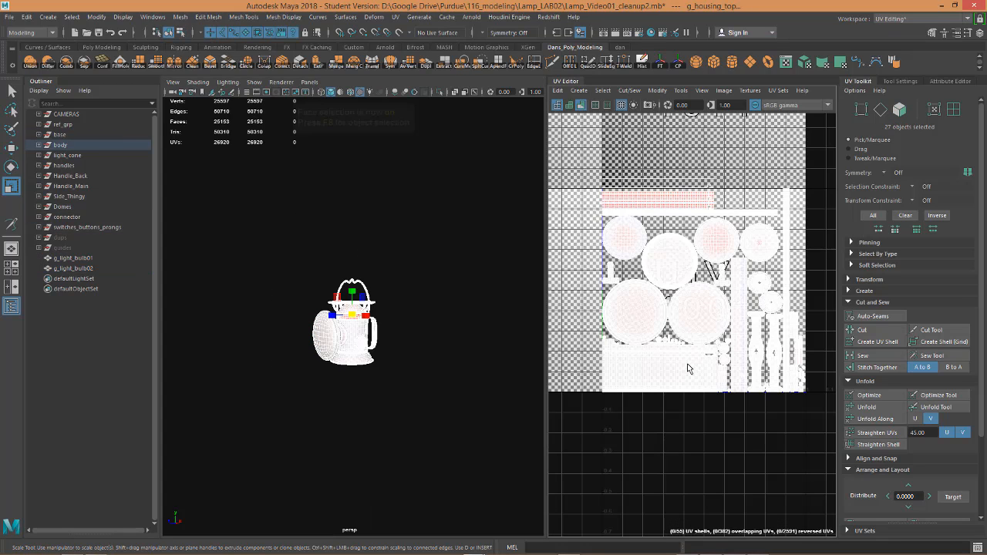
- Compare the checker size and shape on the cap band with the dome, the body and the cap strips in the UV layout
{"action": "right_click_drag", "start_coordinate": [399, 378], "coordinate": [679, 328], "text": "alt"}
{"action": "right_click_drag", "start_coordinate": [289, 378], "coordinate": [425, 370], "text": "alt"}
{"action": "mouse_move", "coordinate": [406, 389]}
{"action": "left_mouse_down", "text": "alt"}
{"action": "mouse_move", "coordinate": [403, 377]}
{"action": "mouse_move", "coordinate": [406, 399]}
{"action": "mouse_move", "coordinate": [425, 394]}
{"action": "left_mouse_up", "text": "alt"}
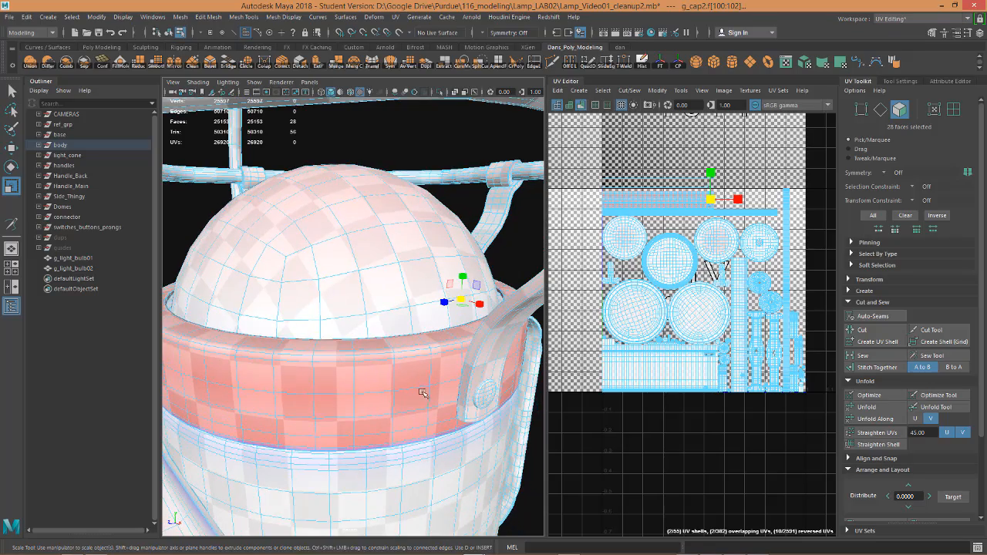
{"action": "scroll", "coordinate": [746, 343], "scroll_direction": "up", "scroll_amount": 6}
{"action": "scroll", "coordinate": [747, 343], "scroll_direction": "up", "scroll_amount": 5}
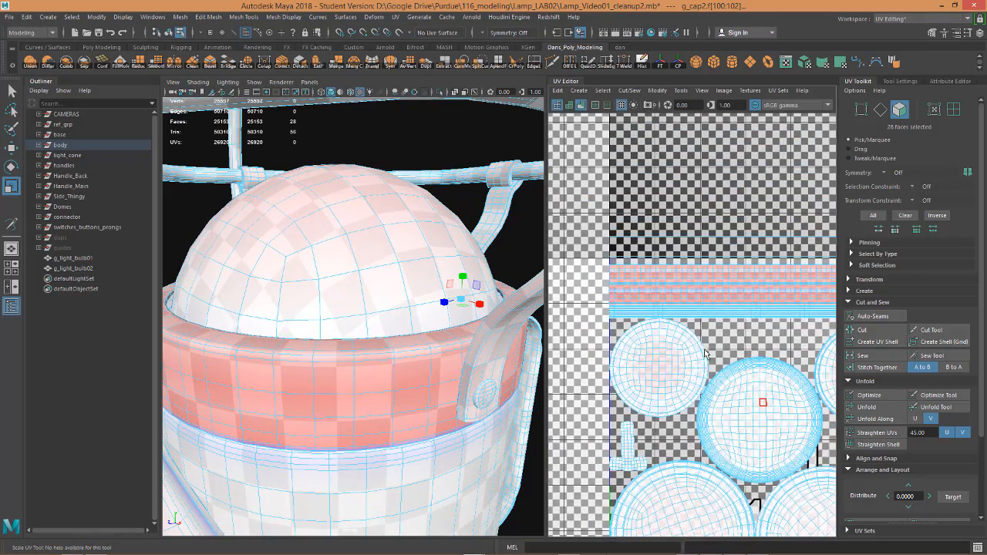
{"action": "left_click_drag", "start_coordinate": [509, 335], "coordinate": [393, 352], "text": "alt"}
{"action": "scroll", "coordinate": [594, 255], "scroll_direction": "up", "scroll_amount": 2}
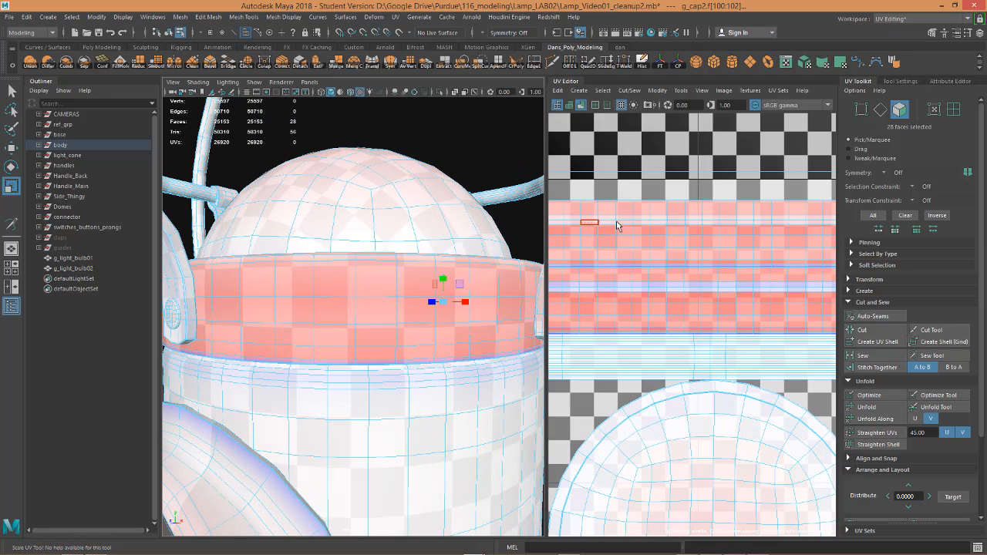
{"action": "middle_click_drag", "start_coordinate": [617, 225], "coordinate": [644, 234], "text": "alt"}
{"action": "left_click_drag", "start_coordinate": [466, 264], "coordinate": [394, 262], "text": "alt"}
{"action": "right_click_drag", "start_coordinate": [667, 241], "coordinate": [649, 247], "text": "alt"}
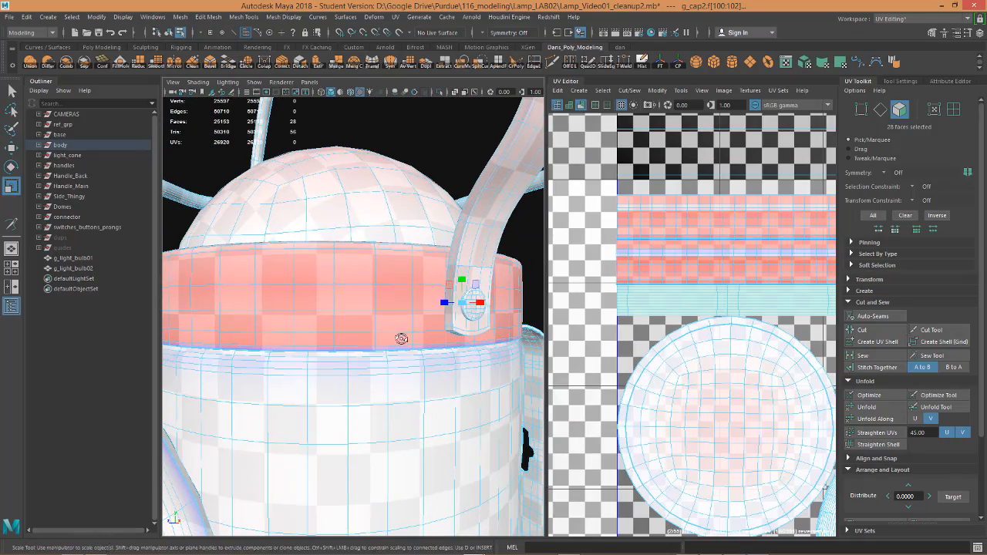
{"action": "left_click_drag", "start_coordinate": [399, 337], "coordinate": [369, 316], "text": "alt"}
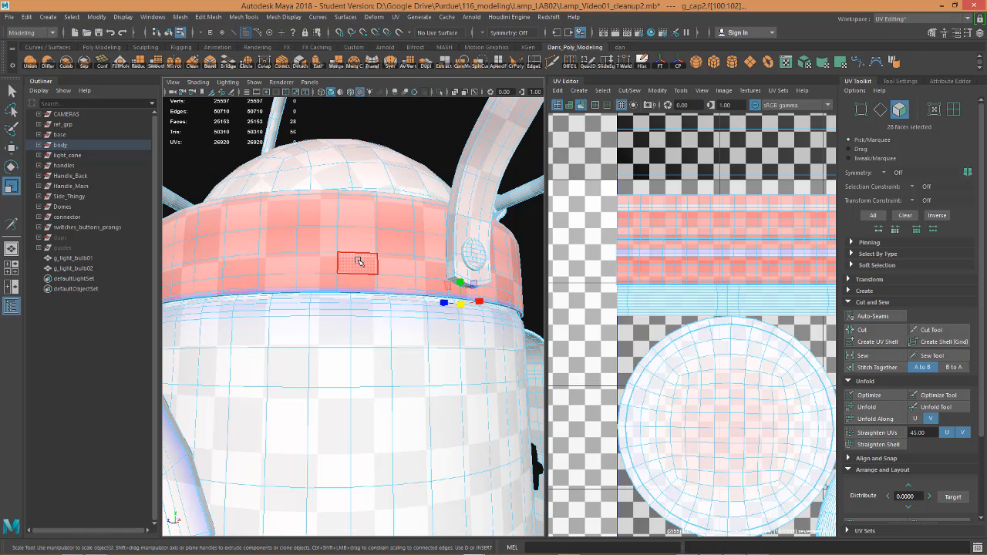
{"action": "left_click_drag", "start_coordinate": [359, 276], "coordinate": [360, 261], "text": "alt"}
{"action": "left_click_drag", "start_coordinate": [363, 260], "coordinate": [447, 316], "text": "alt"}
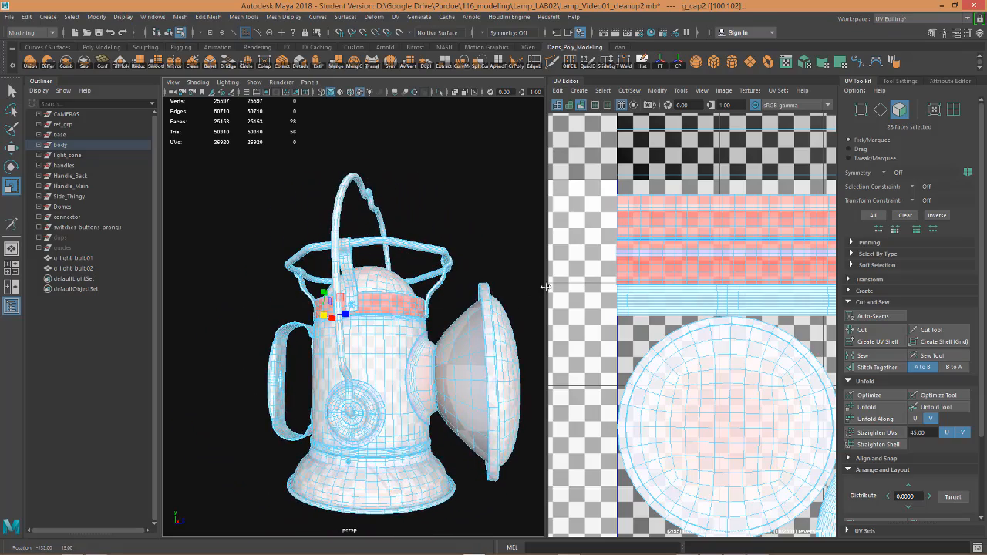
- Select all faces of the light cone and locate its two circular shells in the UV layout
{"action": "scroll", "coordinate": [462, 320], "scroll_direction": "up", "scroll_amount": 8}
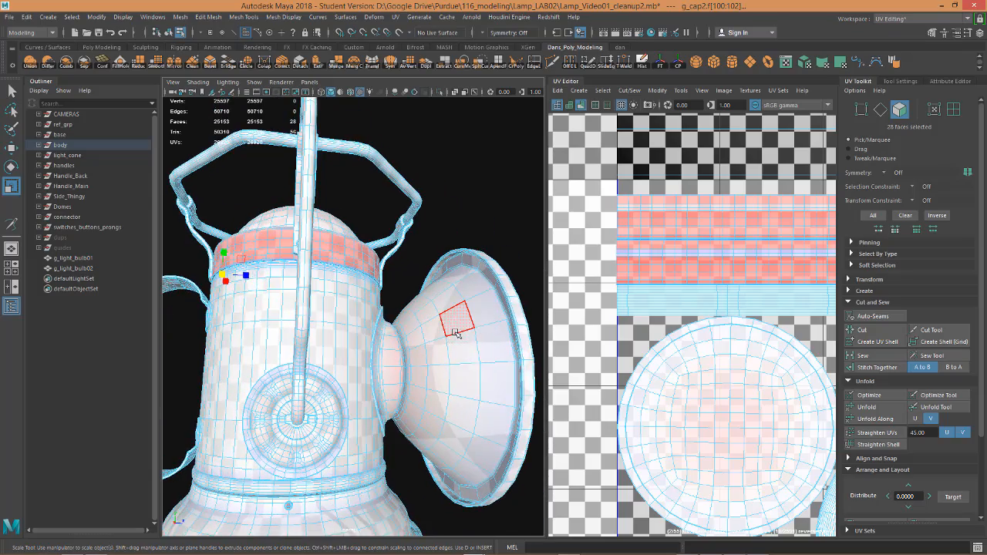
{"action": "left_click", "coordinate": [453, 327]}
{"action": "scroll", "coordinate": [701, 351], "scroll_direction": "down", "scroll_amount": 3}
{"action": "scroll", "coordinate": [702, 350], "scroll_direction": "down", "scroll_amount": 4}
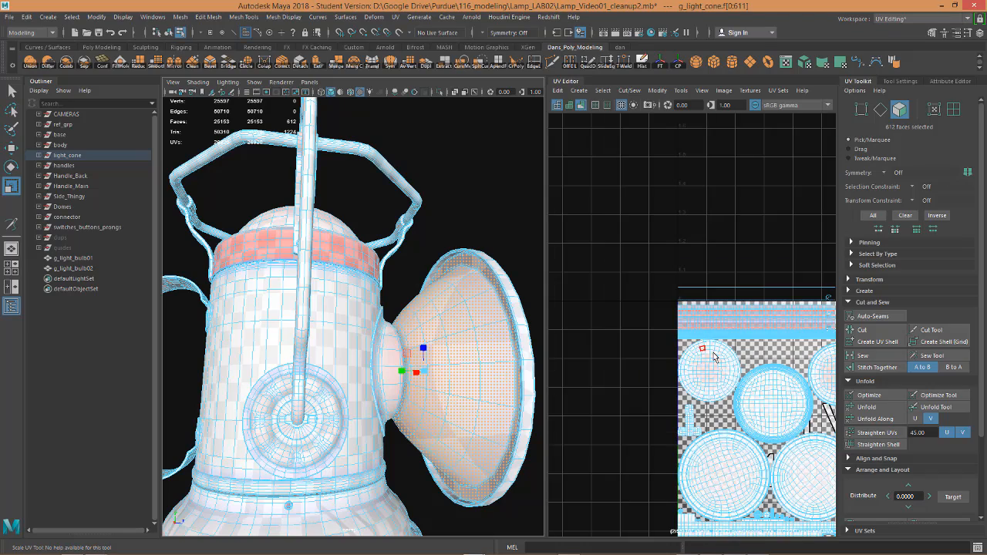
{"action": "middle_click_drag", "start_coordinate": [716, 357], "coordinate": [625, 215], "text": "alt"}
{"action": "middle_click_drag", "start_coordinate": [714, 319], "coordinate": [619, 202], "text": "alt"}
{"action": "scroll", "coordinate": [671, 261], "scroll_direction": "up", "scroll_amount": 6}
{"action": "scroll", "coordinate": [671, 260], "scroll_direction": "up", "scroll_amount": 5}
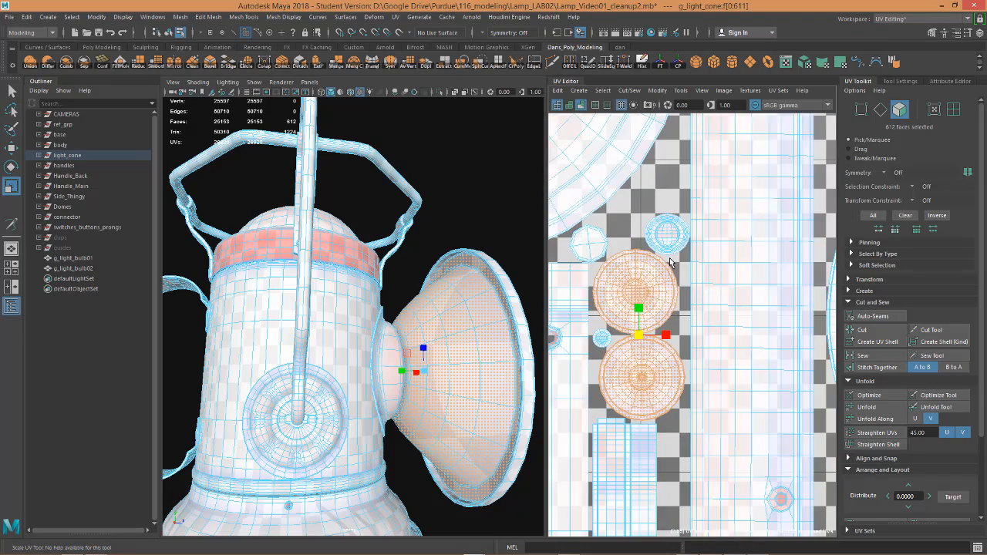
{"action": "scroll", "coordinate": [718, 351], "scroll_direction": "down", "scroll_amount": 5}
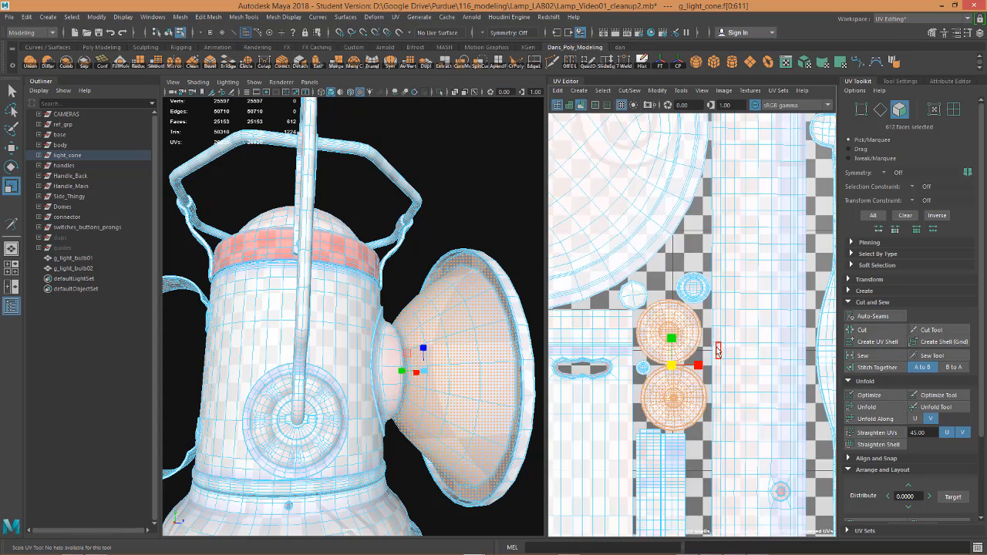
- Select the light cone as a whole object and show its transform values and input history in the Channel Box
{"action": "left_click", "coordinate": [981, 33]}
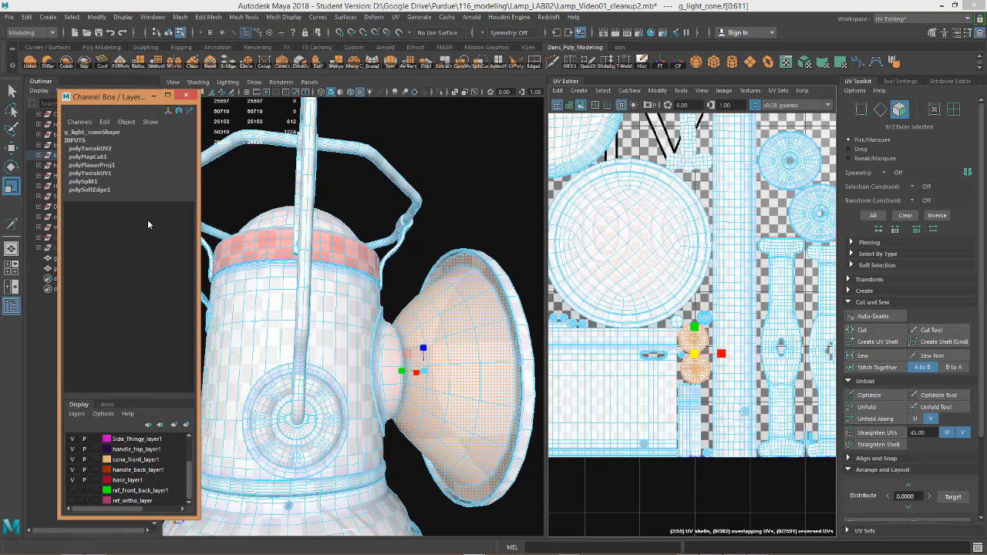
{"action": "left_click", "coordinate": [185, 98]}
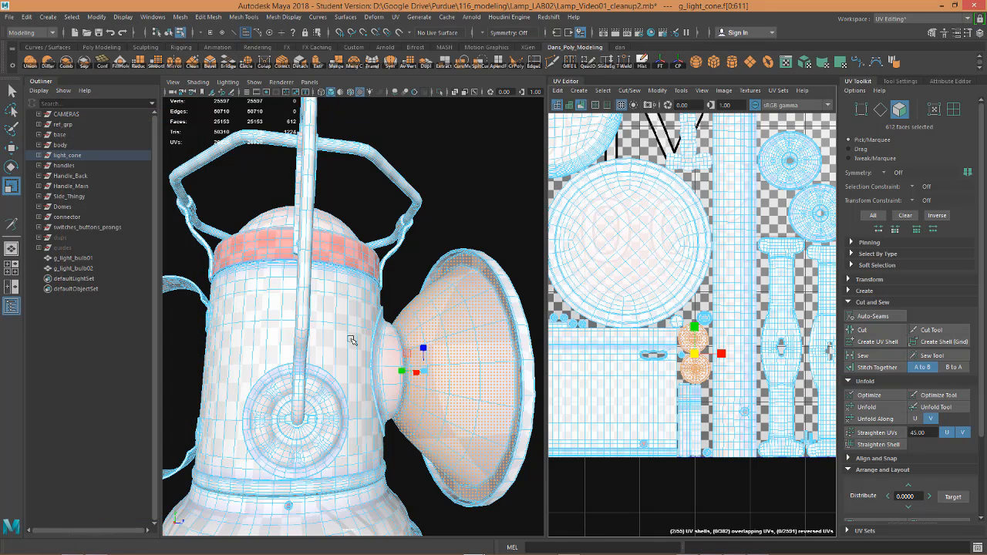
{"action": "right_click_drag", "start_coordinate": [441, 327], "coordinate": [479, 247]}
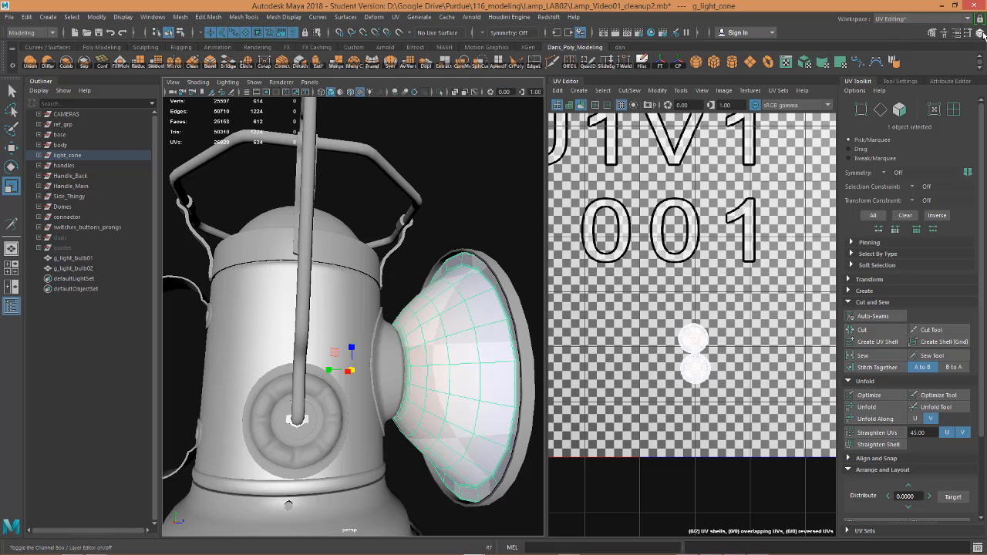
{"action": "left_click", "coordinate": [981, 34]}
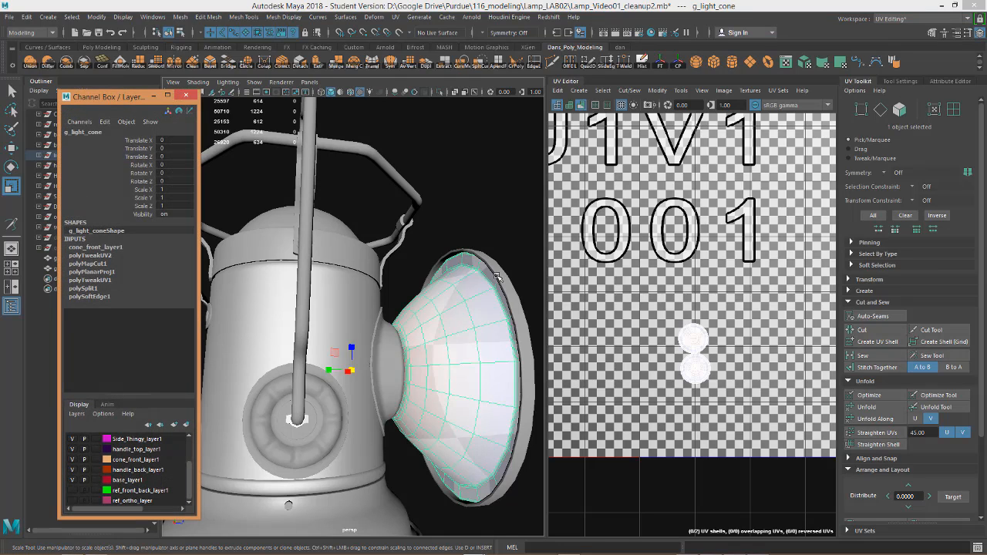
{"action": "scroll", "coordinate": [641, 296], "scroll_direction": "down", "scroll_amount": 3}
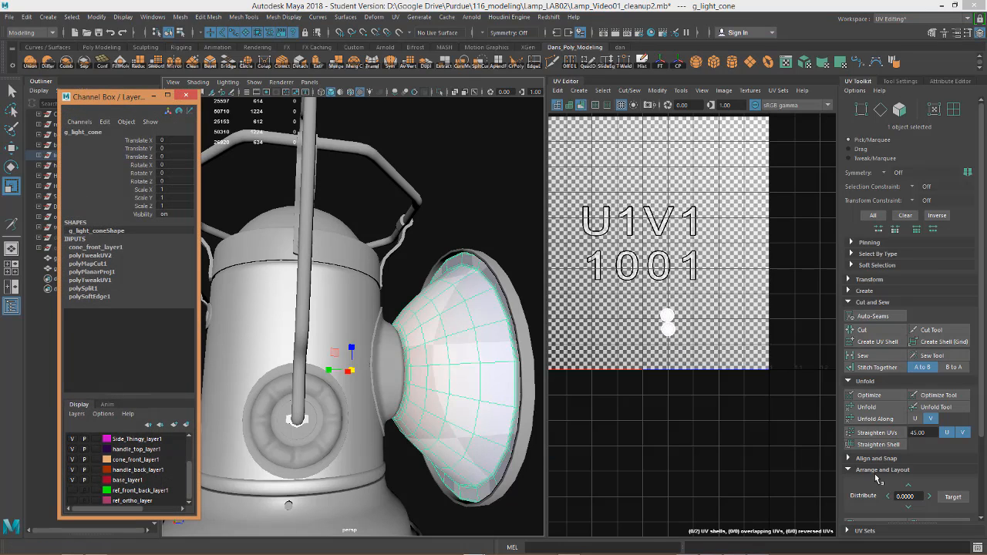
- Select every face of all lamp objects in the UV layout and pack the shells again with Layout
{"action": "scroll", "coordinate": [335, 409], "scroll_direction": "down", "scroll_amount": 5}
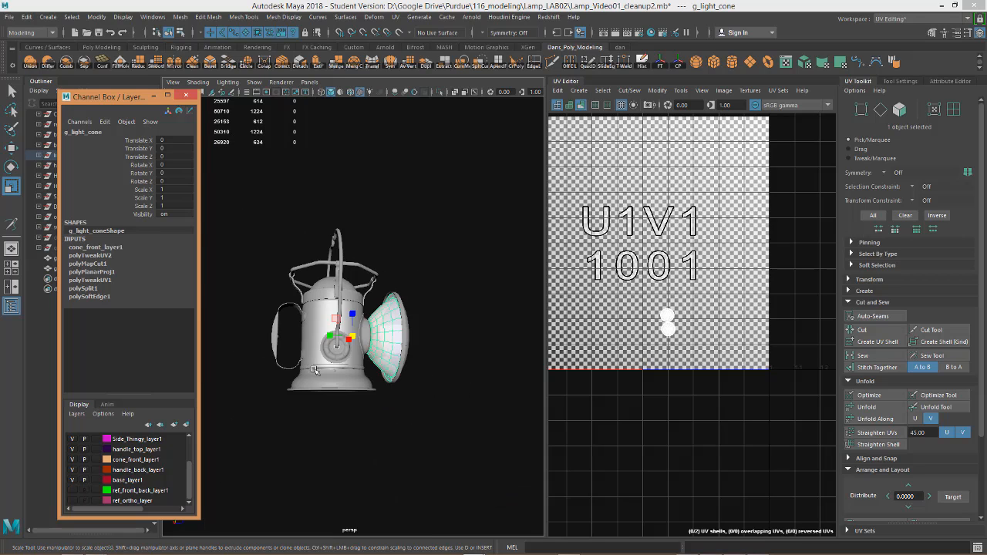
{"action": "left_click_drag", "start_coordinate": [312, 370], "coordinate": [289, 317], "text": "alt"}
{"action": "left_click_drag", "start_coordinate": [257, 235], "coordinate": [461, 438]}
{"action": "right_click", "coordinate": [657, 328]}
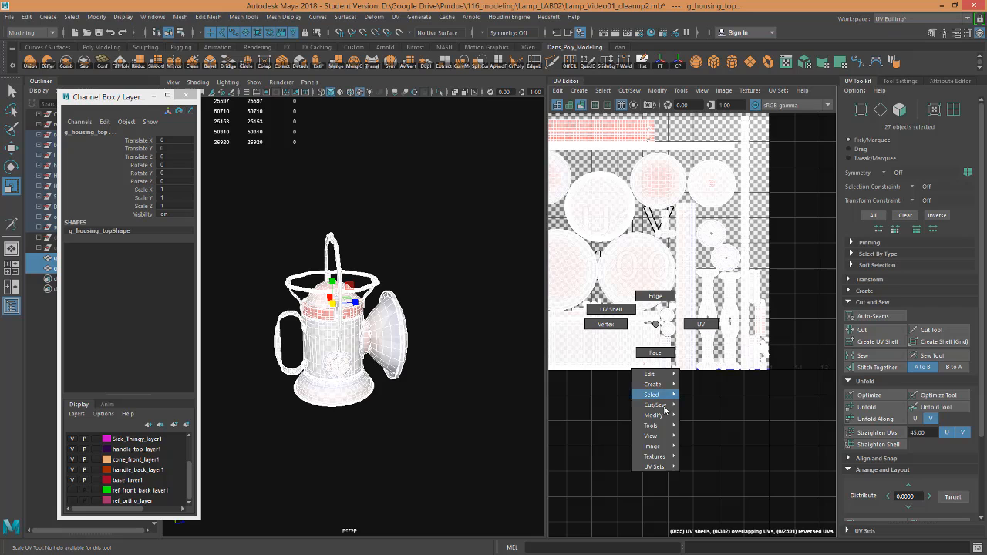
{"action": "left_click", "coordinate": [655, 353]}
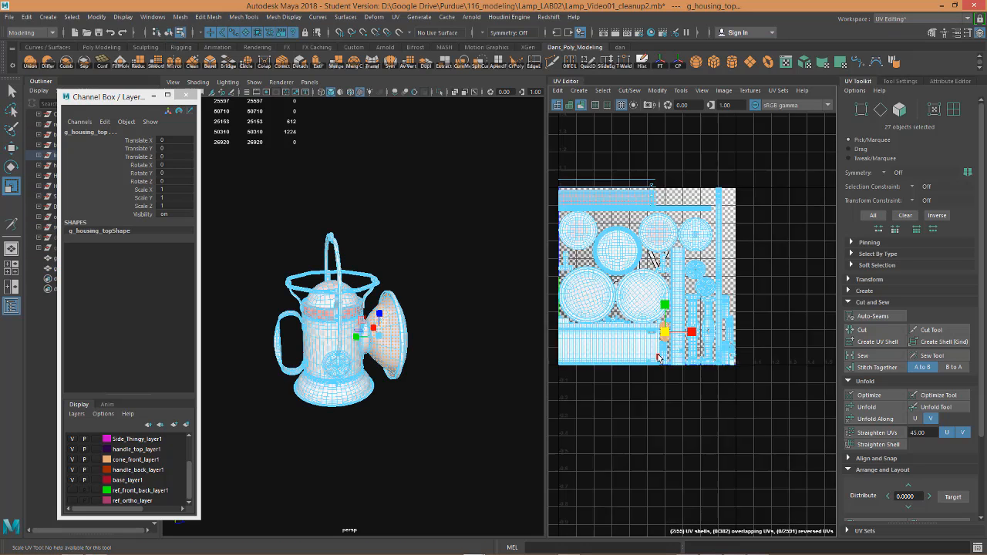
{"action": "scroll", "coordinate": [657, 355], "scroll_direction": "down", "scroll_amount": 3}
{"action": "left_click_drag", "start_coordinate": [771, 434], "coordinate": [544, 129]}
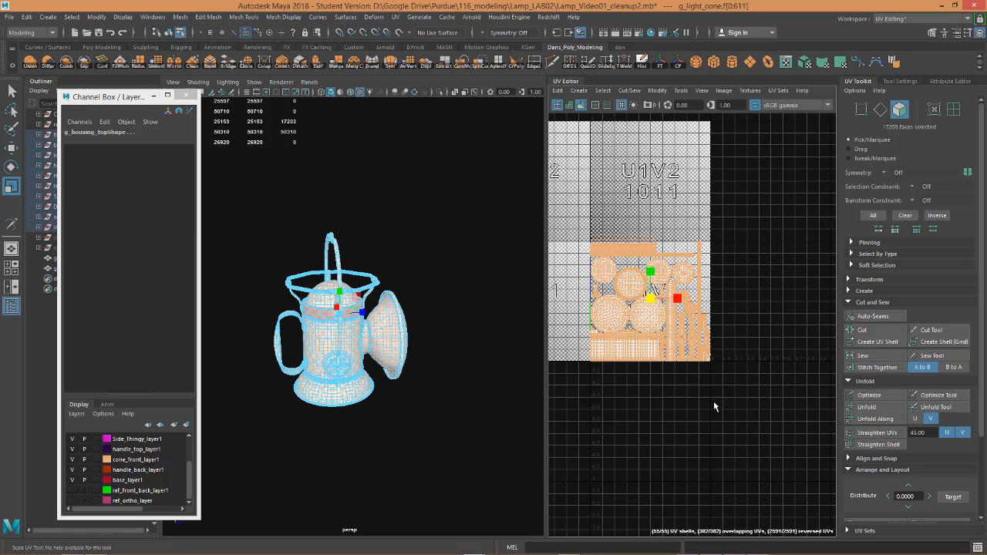
{"action": "scroll", "coordinate": [923, 509], "scroll_direction": "down", "scroll_amount": 3}
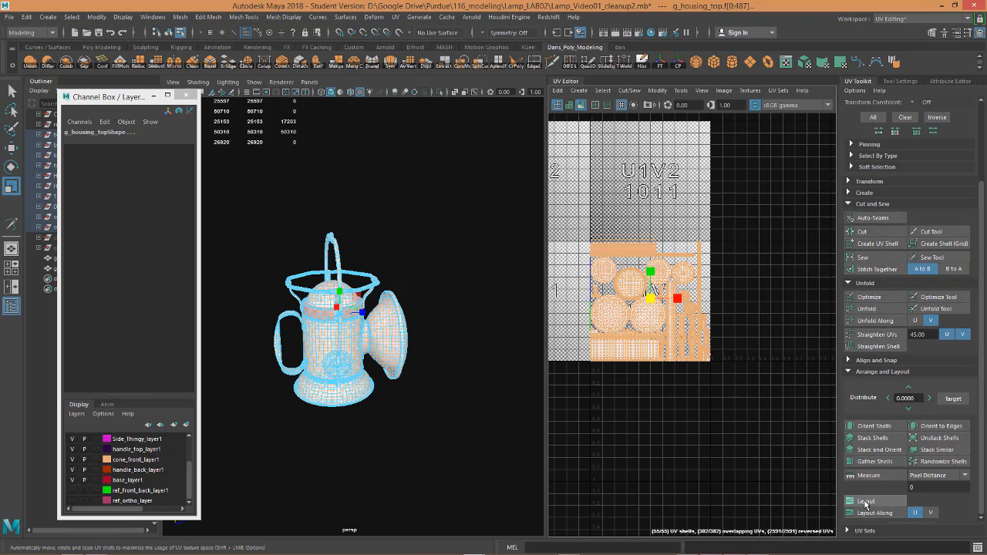
{"action": "left_click", "coordinate": [886, 500]}
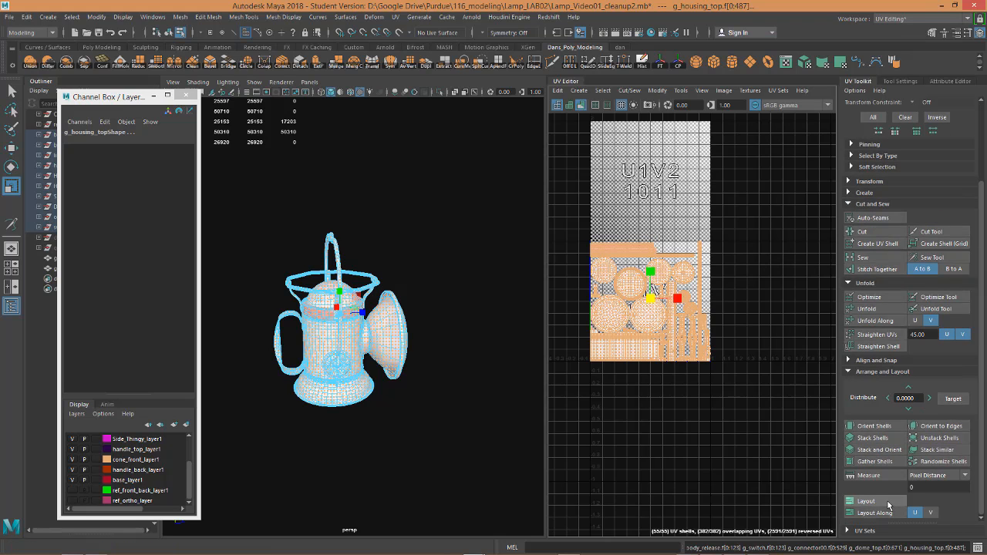
- Compare the light cone and its connector with their small circular shells in the UV layout, selecting all of the connector's faces
{"action": "scroll", "coordinate": [673, 334], "scroll_direction": "up", "scroll_amount": 5}
{"action": "scroll", "coordinate": [671, 324], "scroll_direction": "up", "scroll_amount": 6}
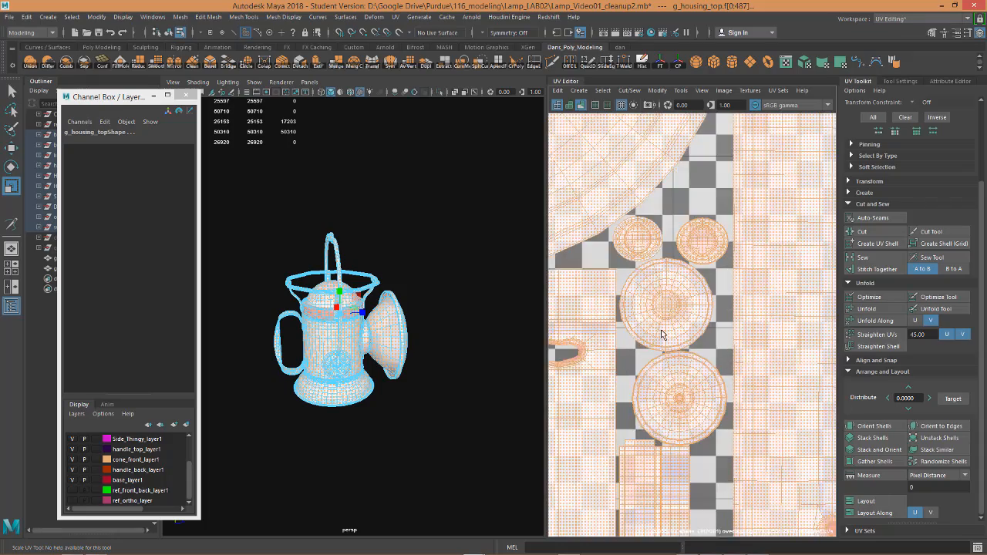
{"action": "scroll", "coordinate": [676, 311], "scroll_direction": "up", "scroll_amount": 2}
{"action": "scroll", "coordinate": [682, 297], "scroll_direction": "down", "scroll_amount": 7}
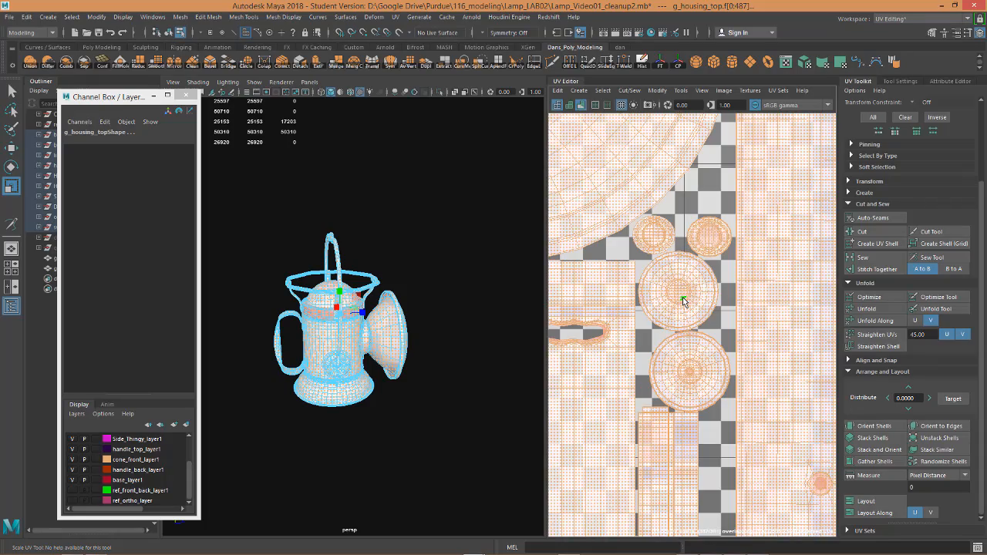
{"action": "scroll", "coordinate": [405, 334], "scroll_direction": "up", "scroll_amount": 5}
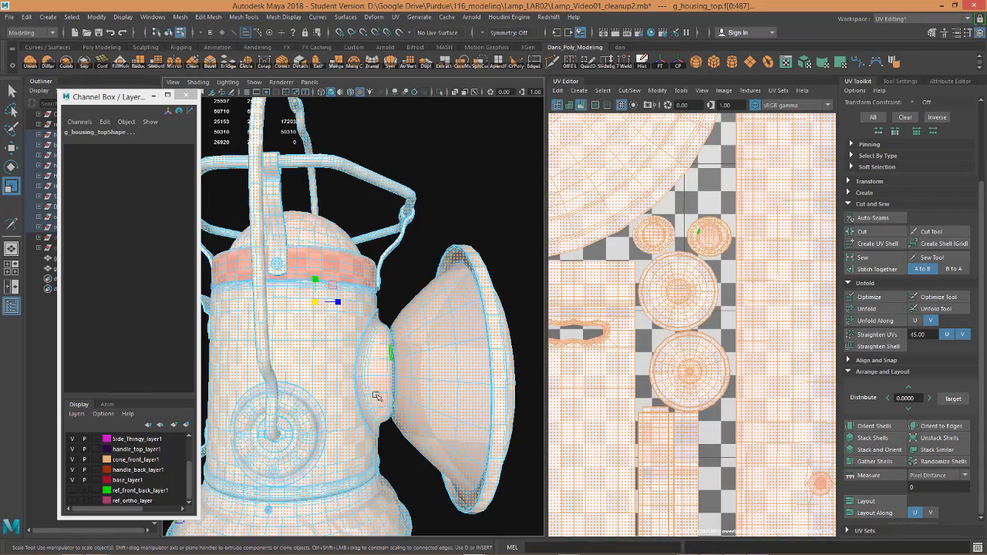
{"action": "left_click_drag", "start_coordinate": [376, 396], "coordinate": [347, 372], "text": "alt"}
{"action": "left_click_drag", "start_coordinate": [372, 403], "coordinate": [391, 405], "text": "alt"}
{"action": "scroll", "coordinate": [389, 397], "scroll_direction": "up", "scroll_amount": 5}
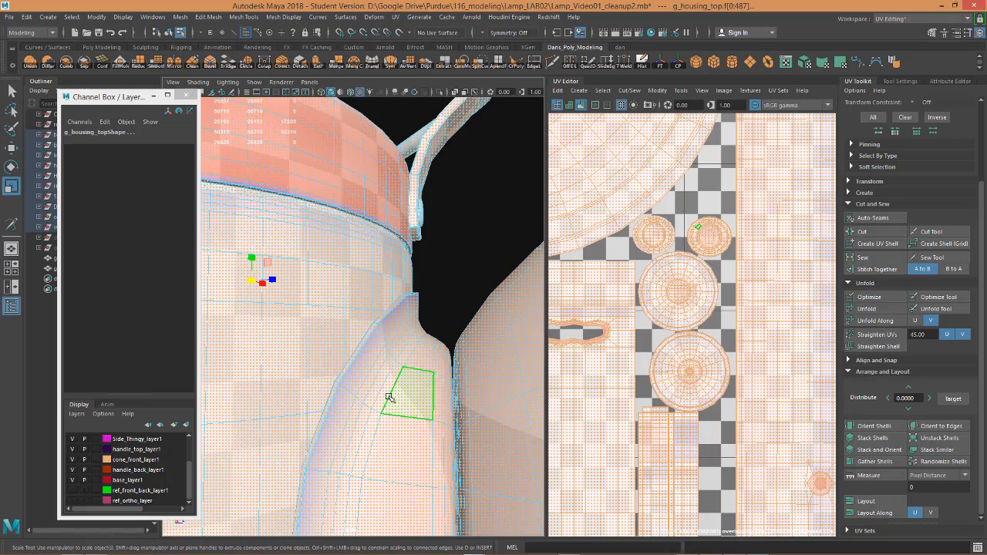
{"action": "scroll", "coordinate": [389, 397], "scroll_direction": "down", "scroll_amount": 2}
{"action": "double_click", "coordinate": [372, 382]}
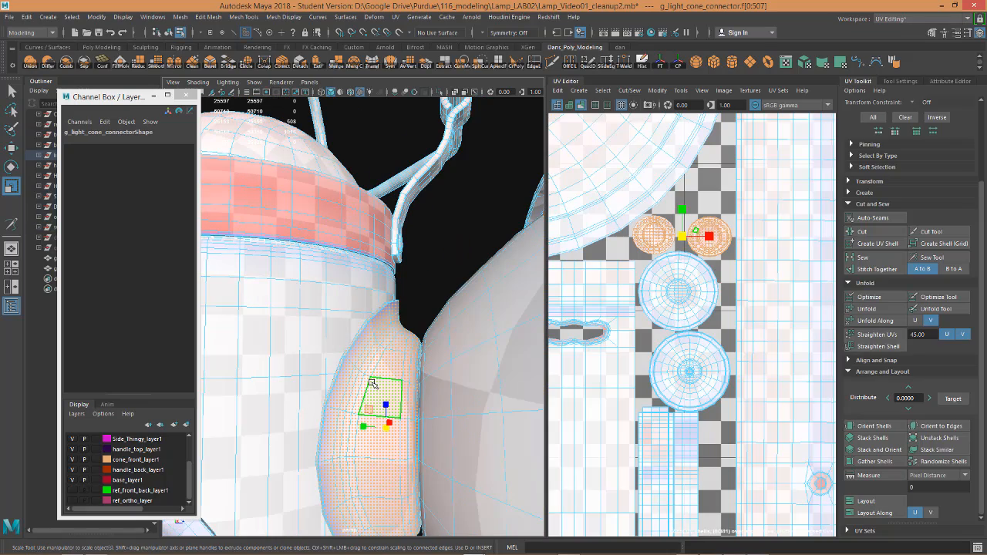
{"action": "scroll", "coordinate": [747, 349], "scroll_direction": "down", "scroll_amount": 5}
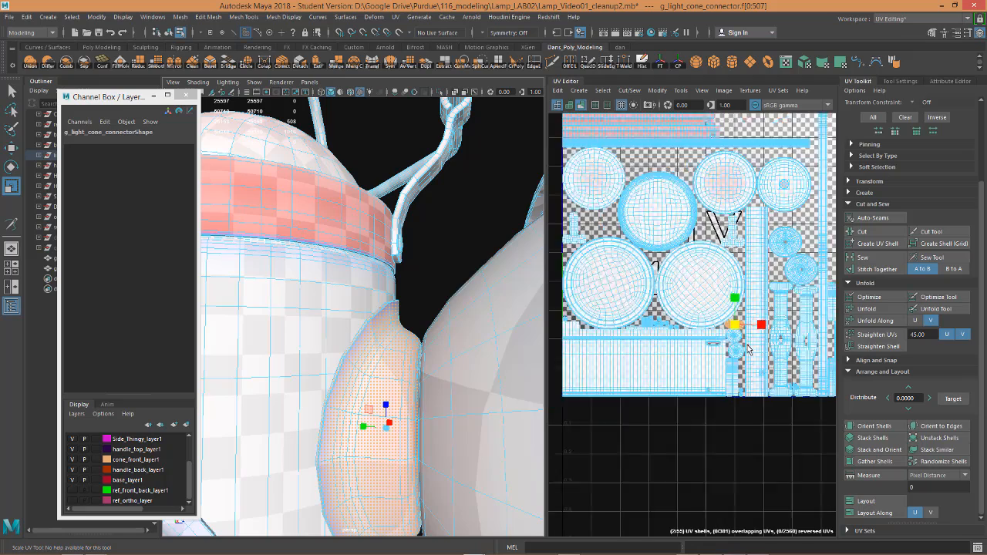
{"action": "scroll", "coordinate": [343, 309], "scroll_direction": "down", "scroll_amount": 5}
- Check the connector and then the light cone, as whole objects, with mesh Cleanup set to select matching polygons on selected objects
{"action": "right_click", "coordinate": [341, 249]}
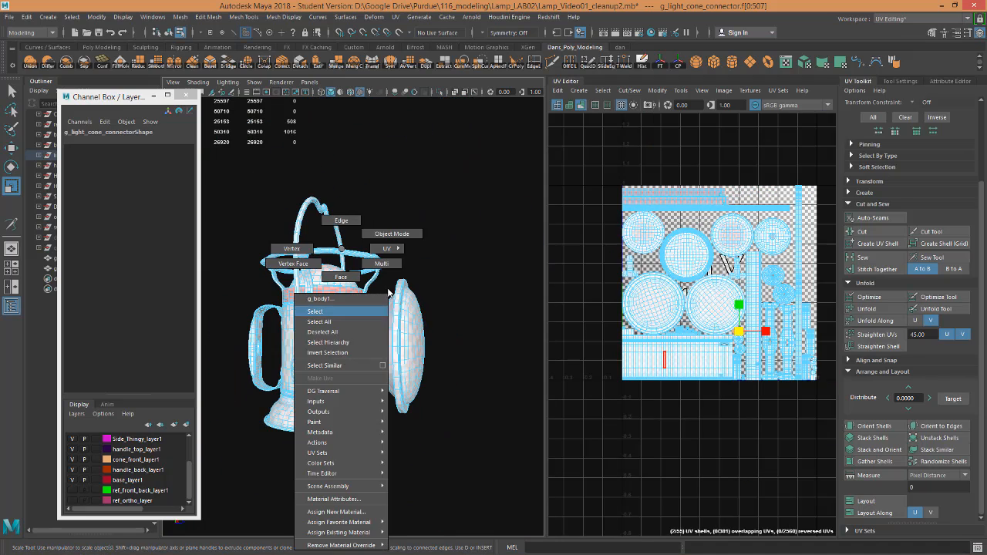
{"action": "left_click", "coordinate": [392, 234]}
{"action": "left_click", "coordinate": [385, 374]}
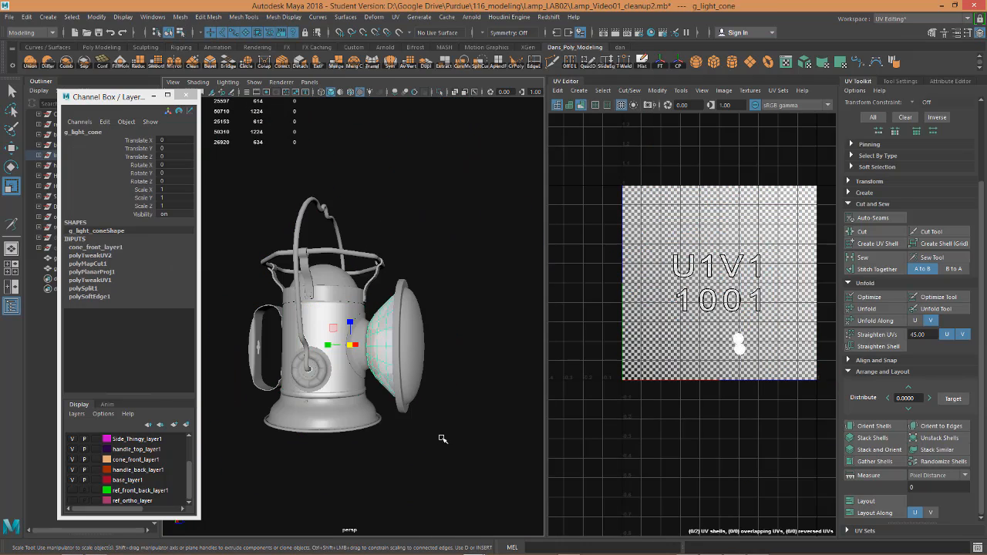
{"action": "left_click_drag", "start_coordinate": [423, 424], "coordinate": [435, 453], "text": "alt"}
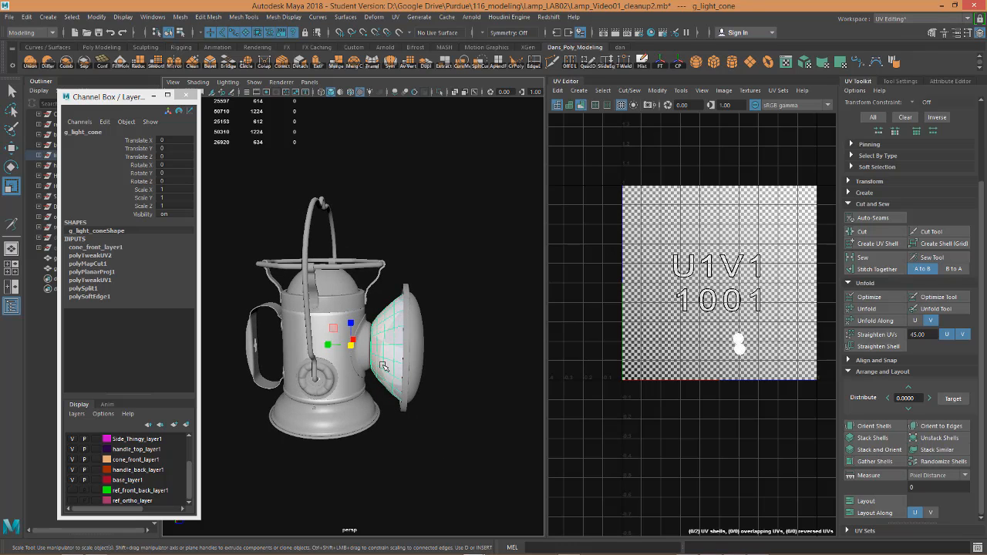
{"action": "left_click", "coordinate": [378, 364]}
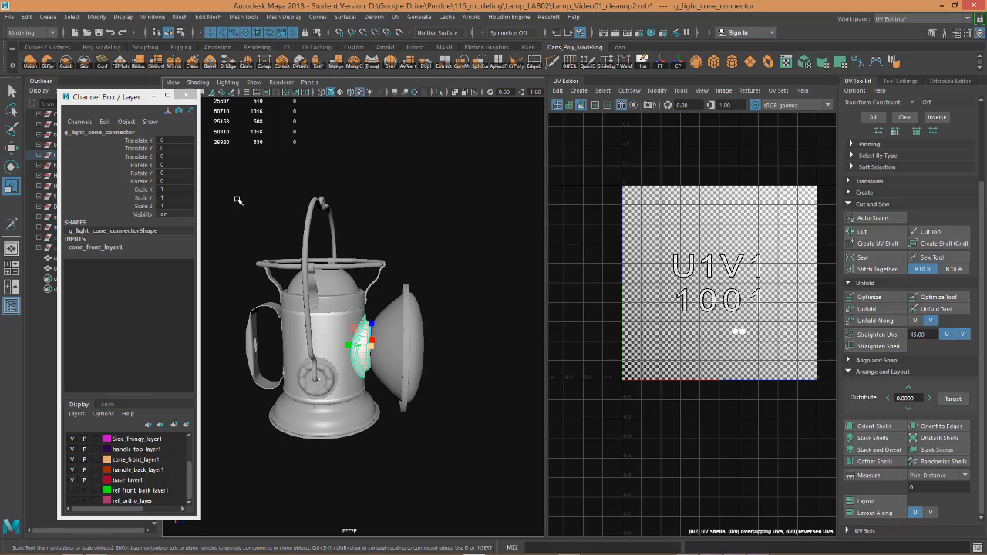
{"action": "left_click", "coordinate": [180, 17]}
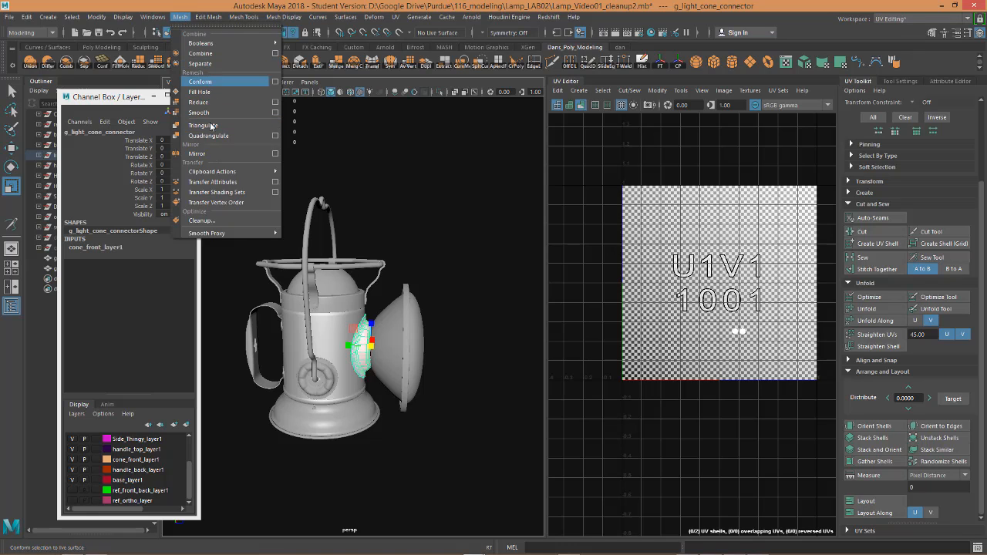
{"action": "left_click", "coordinate": [214, 220]}
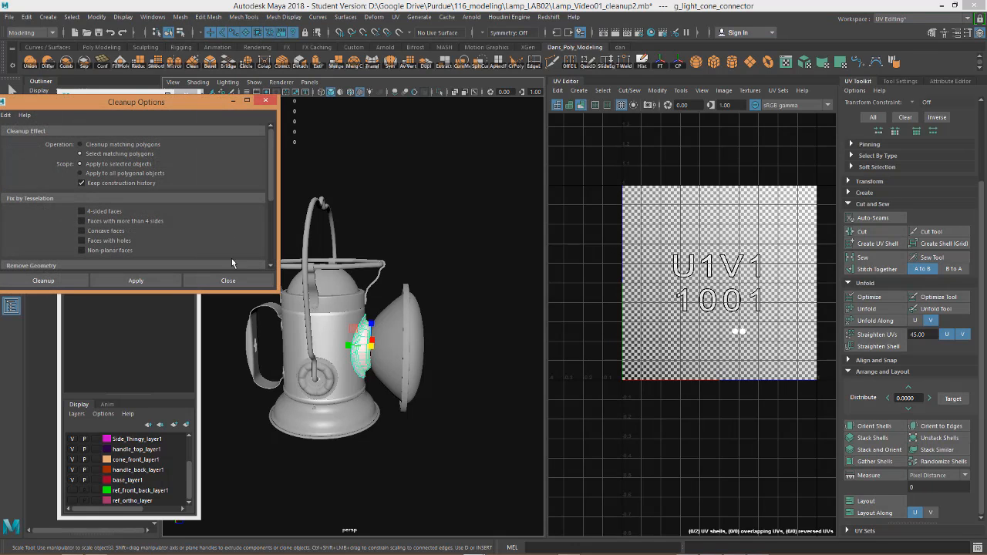
{"action": "left_click", "coordinate": [136, 280]}
{"action": "left_click", "coordinate": [390, 349]}
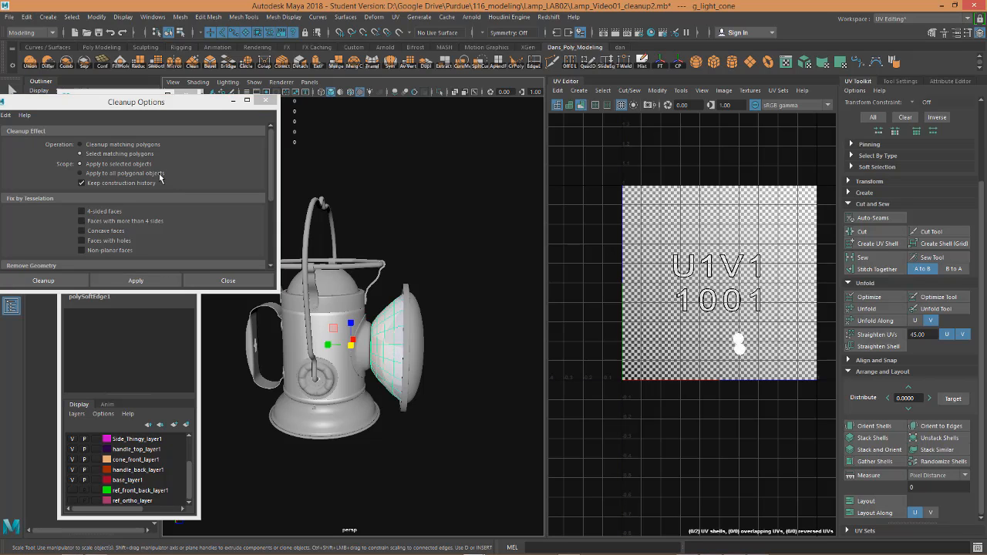
{"action": "left_click", "coordinate": [151, 281]}
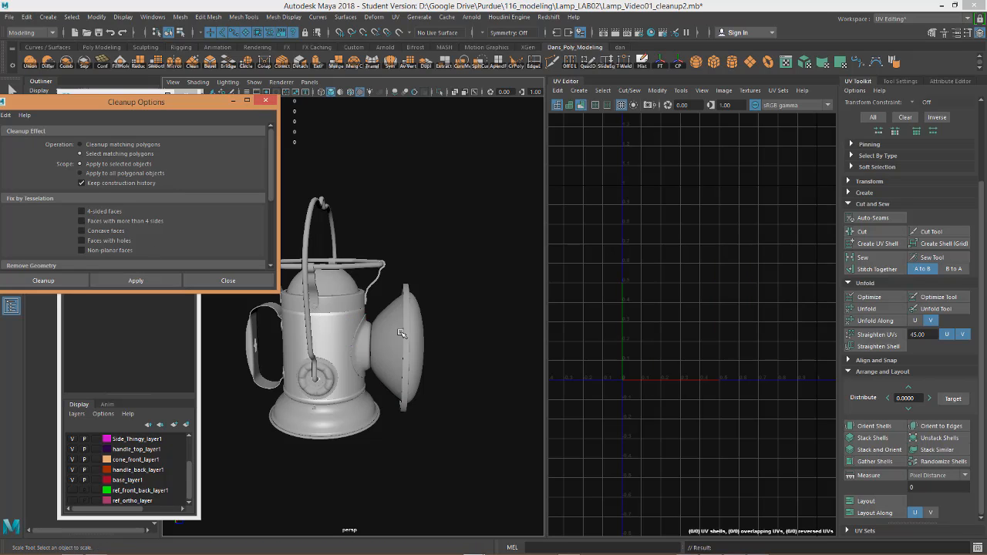
- Select all lamp objects and freeze their translation, rotation and scale transformations
{"action": "left_click_drag", "start_coordinate": [375, 311], "coordinate": [424, 238], "text": "alt"}
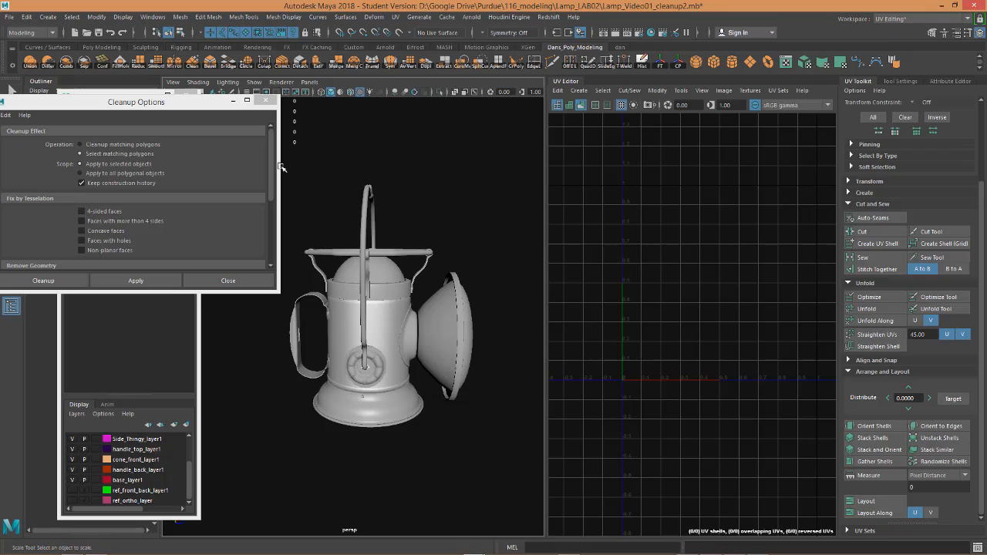
{"action": "left_click_drag", "start_coordinate": [282, 168], "coordinate": [505, 457]}
{"action": "scroll", "coordinate": [476, 455], "scroll_direction": "up", "scroll_amount": 5}
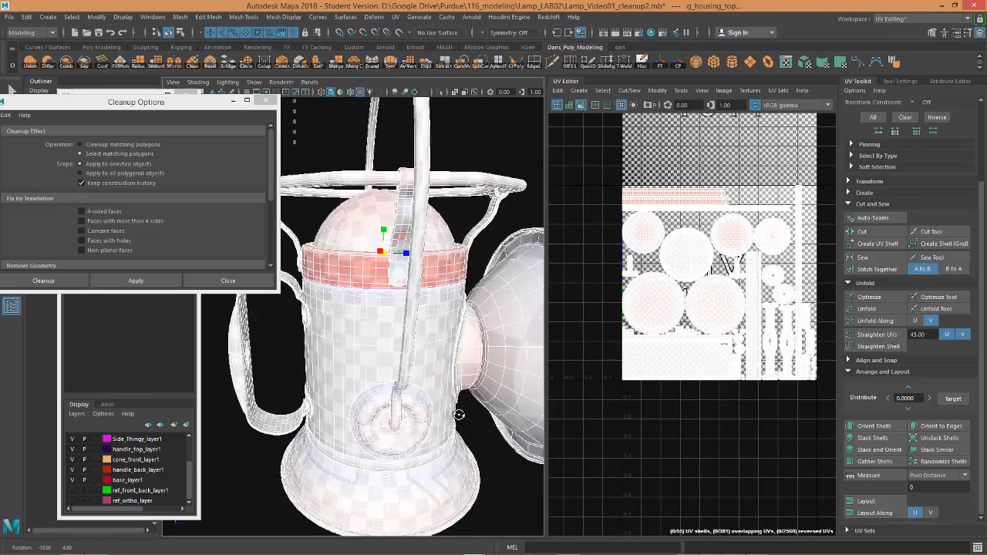
{"action": "left_click_drag", "start_coordinate": [459, 415], "coordinate": [259, 401], "text": "alt"}
{"action": "left_click_drag", "start_coordinate": [424, 408], "coordinate": [394, 388], "text": "alt"}
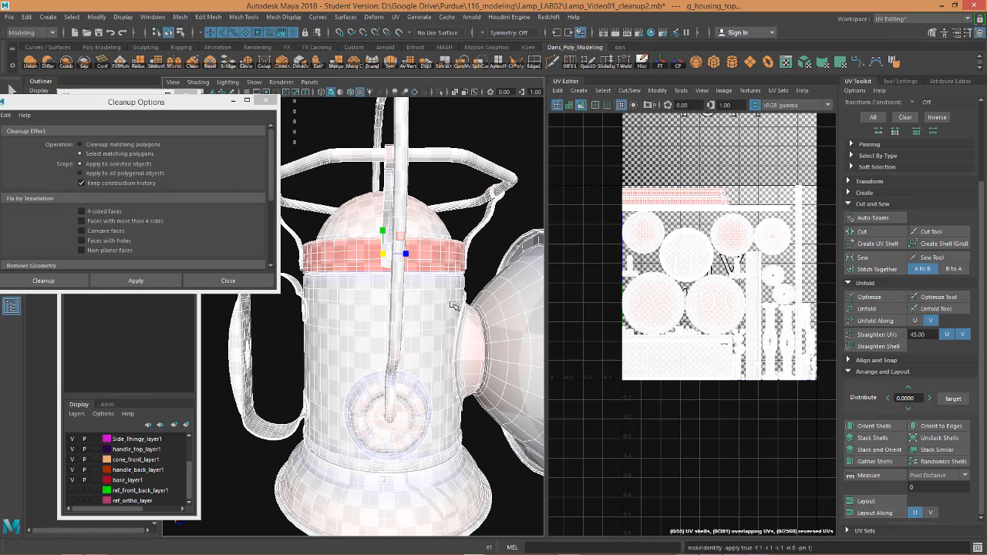
- Select the light cone and the connector individually, freezing the connector's transformations on its own
{"action": "left_click_drag", "start_coordinate": [535, 168], "coordinate": [431, 298], "text": "alt"}
{"action": "scroll", "coordinate": [431, 297], "scroll_direction": "down", "scroll_amount": 5}
{"action": "left_click", "coordinate": [412, 320]}
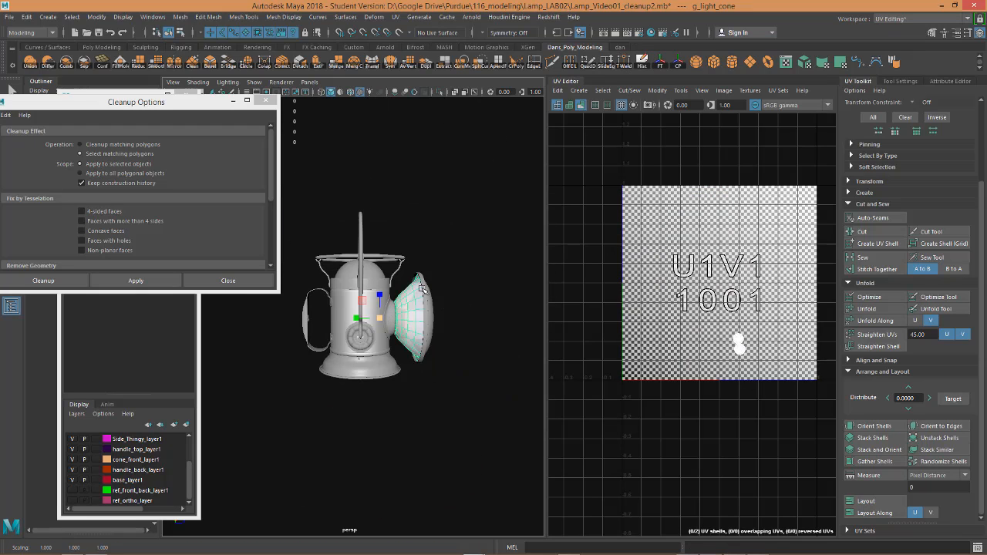
{"action": "left_click", "coordinate": [390, 344]}
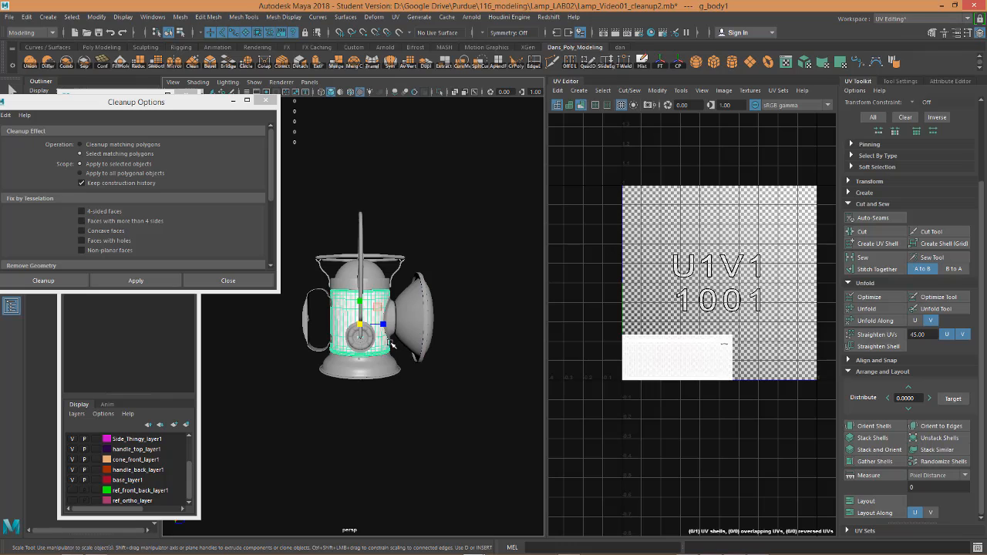
{"action": "left_click", "coordinate": [392, 328]}
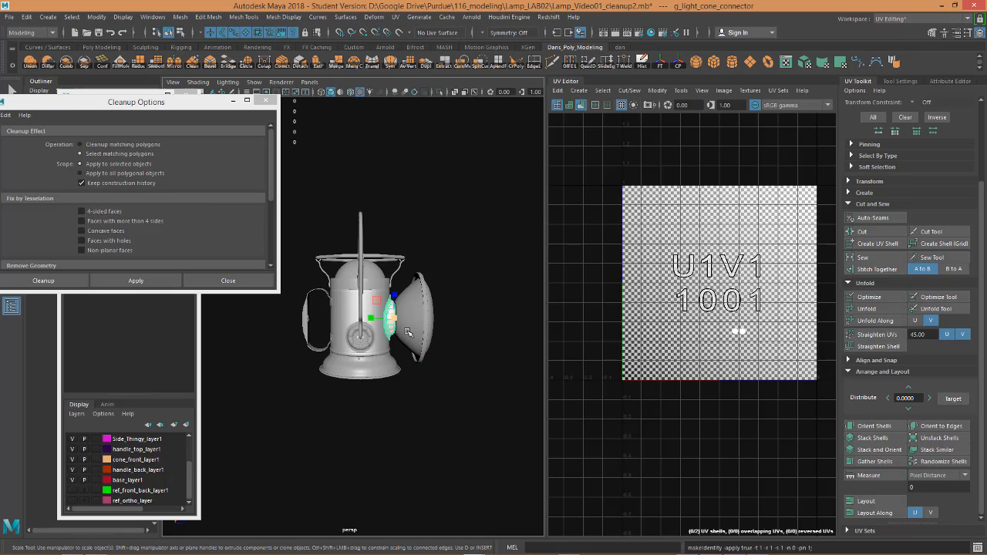
- Reselect the whole lamp in object mode, select all its UV faces and run Layout on them
{"action": "right_click_drag", "start_coordinate": [408, 248], "coordinate": [455, 235]}
{"action": "left_click_drag", "start_coordinate": [471, 414], "coordinate": [252, 229]}
{"action": "right_click_drag", "start_coordinate": [684, 291], "coordinate": [686, 321]}
{"action": "left_click_drag", "start_coordinate": [582, 130], "coordinate": [865, 452]}
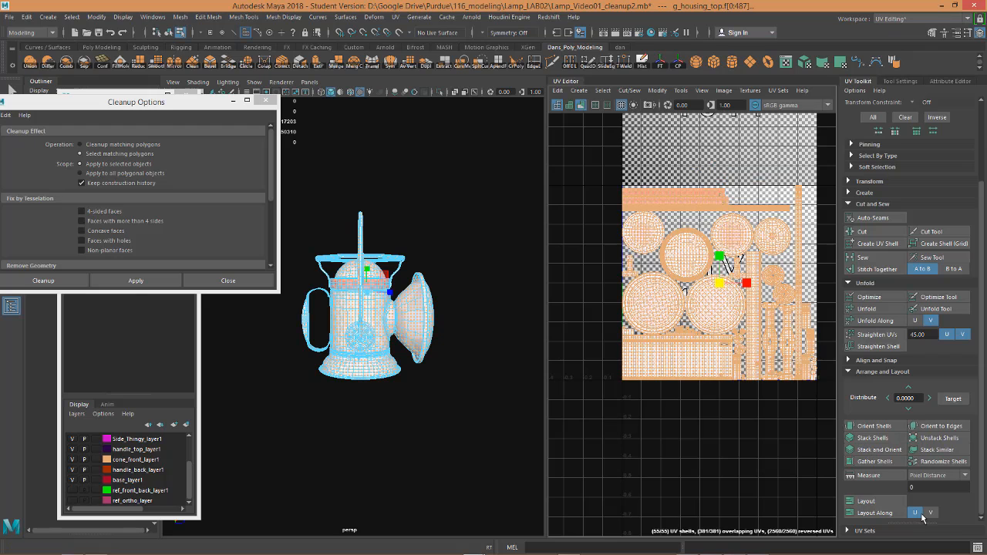
{"action": "left_click", "coordinate": [882, 502]}
- Select the light cone's two circular UV shells and scale them up together to match the checker size on the lamp body
{"action": "scroll", "coordinate": [713, 396], "scroll_direction": "up", "scroll_amount": 3}
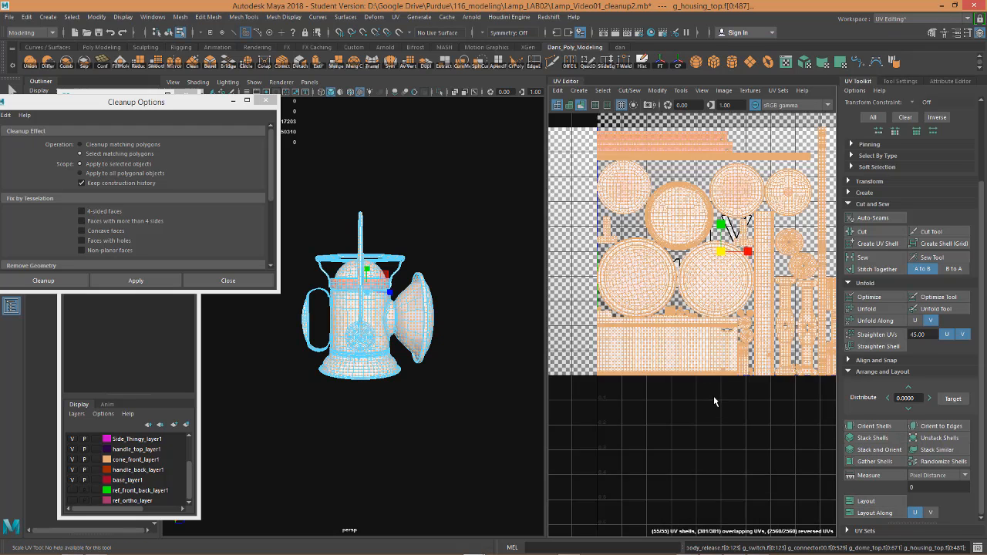
{"action": "middle_click_drag", "start_coordinate": [744, 387], "coordinate": [662, 421], "text": "alt"}
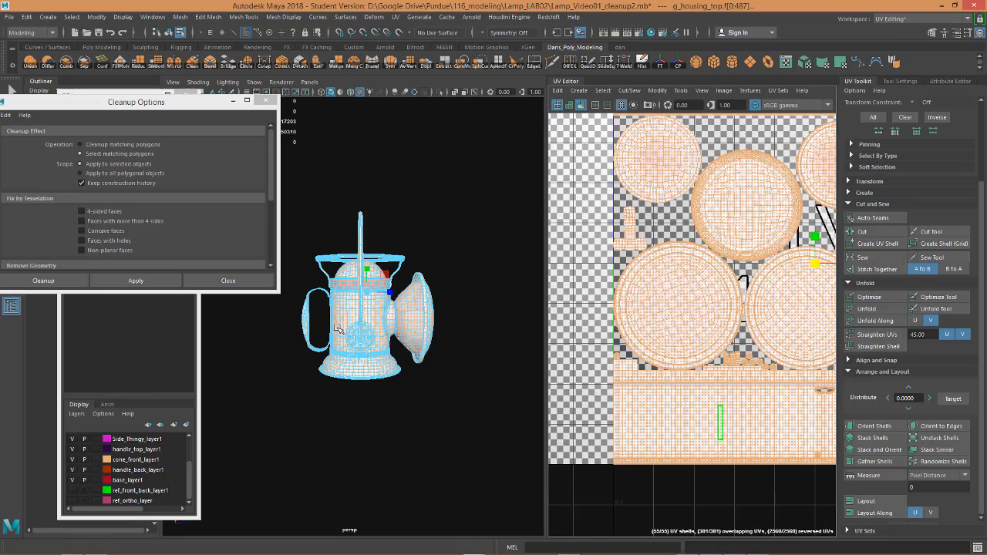
{"action": "right_click_drag", "start_coordinate": [338, 330], "coordinate": [471, 351], "text": "alt"}
{"action": "middle_click_drag", "start_coordinate": [472, 353], "coordinate": [302, 306], "text": "alt"}
{"action": "left_click_drag", "start_coordinate": [409, 342], "coordinate": [438, 314], "text": "alt"}
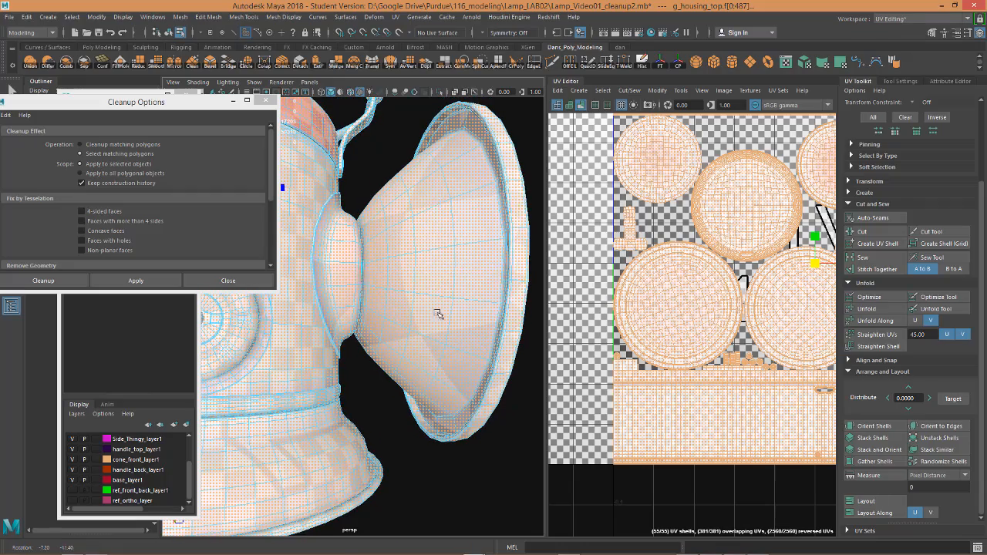
{"action": "middle_click_drag", "start_coordinate": [799, 305], "coordinate": [660, 240], "text": "alt"}
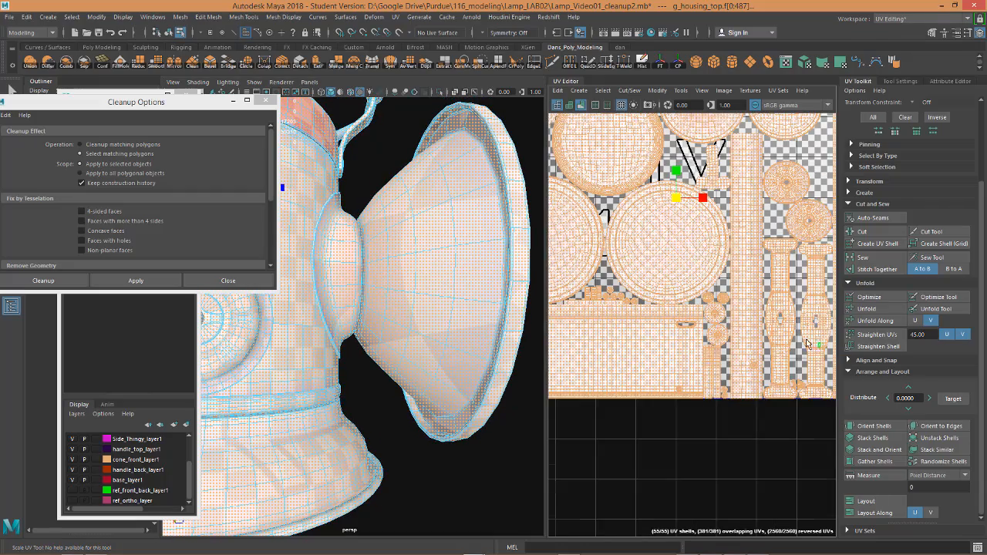
{"action": "scroll", "coordinate": [807, 343], "scroll_direction": "up", "scroll_amount": 3}
{"action": "left_click", "coordinate": [654, 340]}
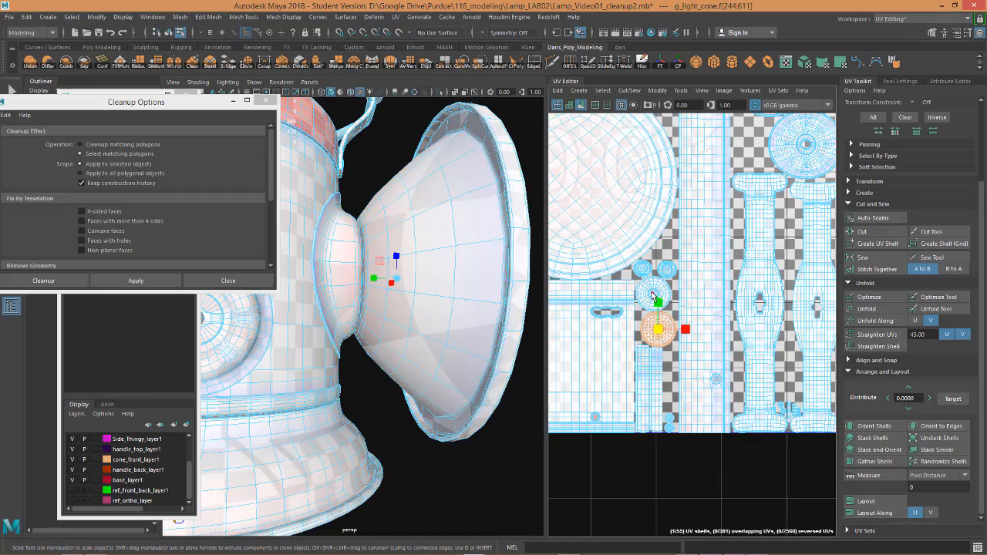
{"action": "left_click", "coordinate": [655, 294], "text": "shift"}
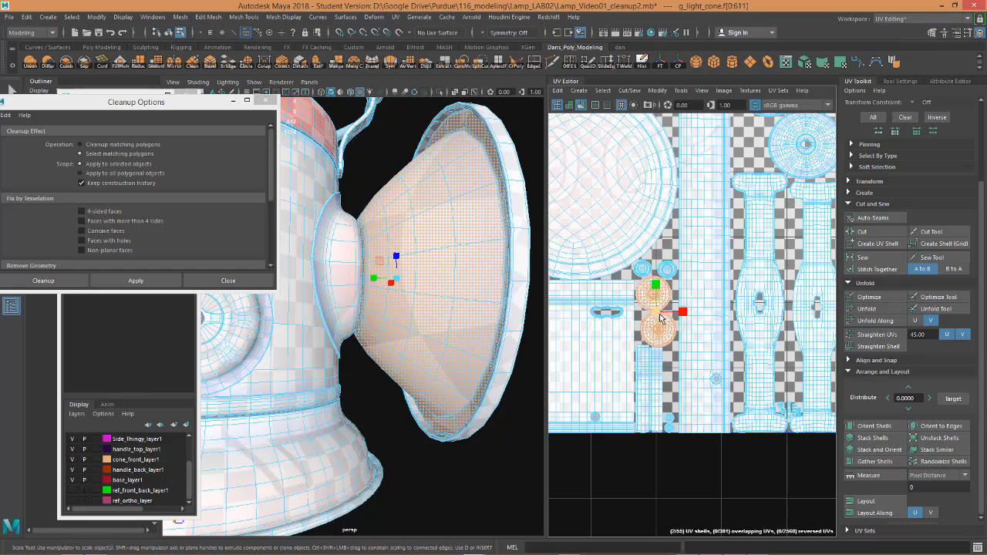
{"action": "left_click_drag", "start_coordinate": [659, 315], "coordinate": [788, 254]}
- Move the two enlarged light cone shells out of the packed layout into the empty space below the UV square
{"action": "scroll", "coordinate": [746, 262], "scroll_direction": "down", "scroll_amount": 3}
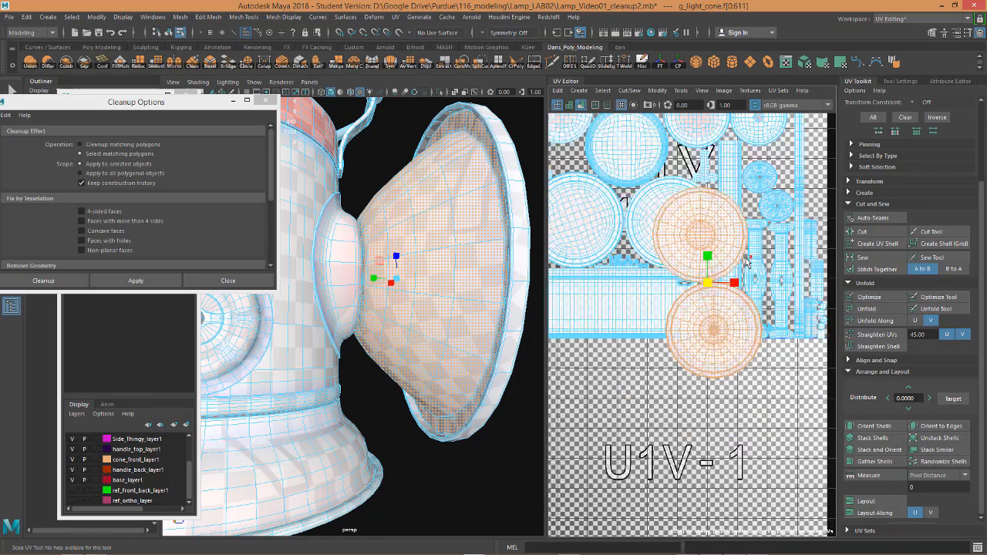
{"action": "scroll", "coordinate": [746, 262], "scroll_direction": "down", "scroll_amount": 2}
{"action": "key", "text": "w"}
{"action": "left_click_drag", "start_coordinate": [712, 285], "coordinate": [699, 433]}
- Select the light cone connector's two circular UV shells and scale them up to match the surrounding checker size
{"action": "left_click", "coordinate": [328, 254]}
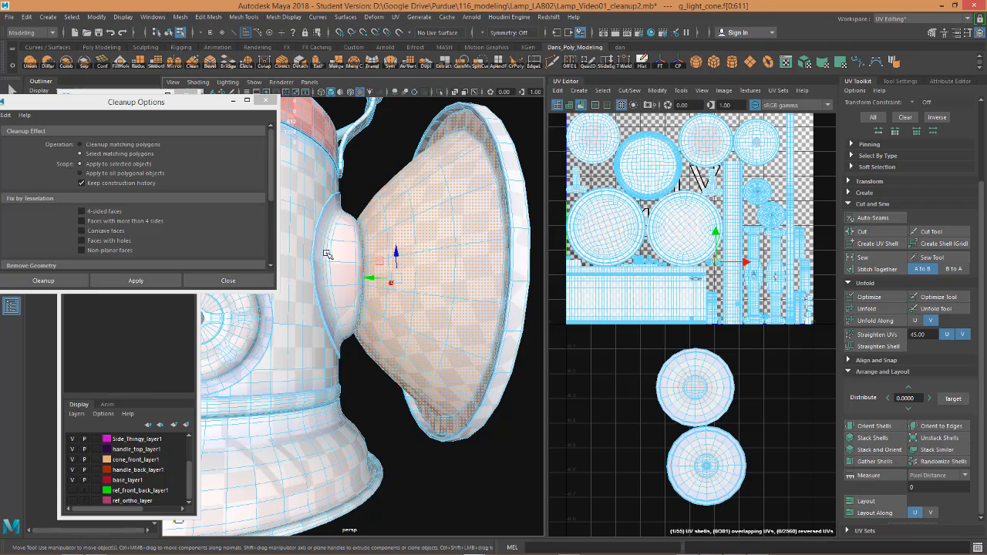
{"action": "scroll", "coordinate": [705, 261], "scroll_direction": "up", "scroll_amount": 10}
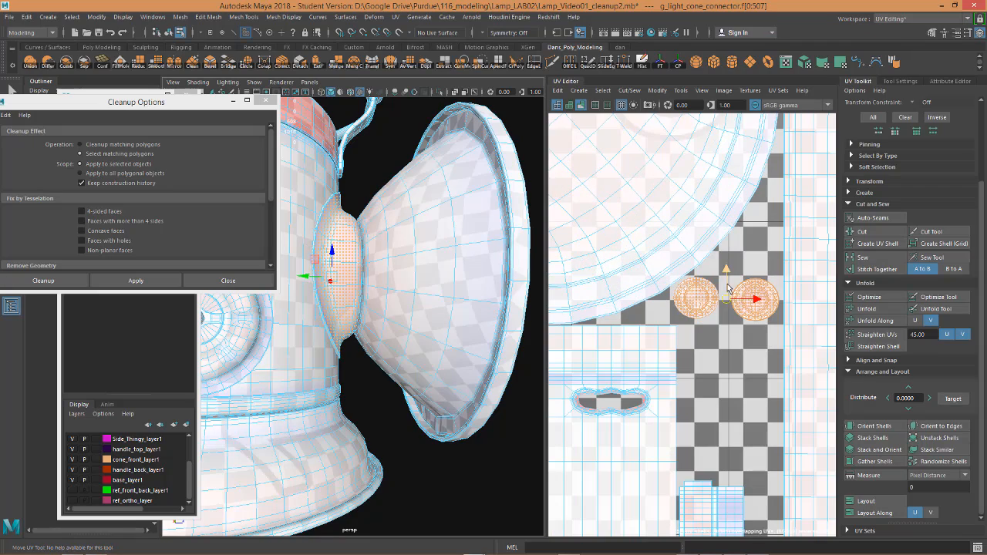
{"action": "scroll", "coordinate": [730, 302], "scroll_direction": "down", "scroll_amount": 3}
{"action": "key", "text": "r"}
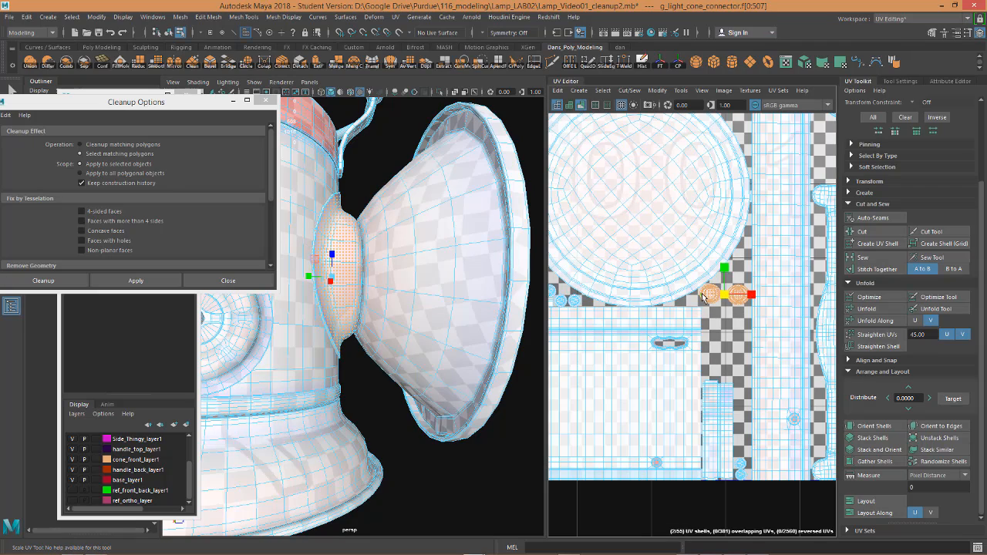
{"action": "left_click_drag", "start_coordinate": [729, 300], "coordinate": [869, 182]}
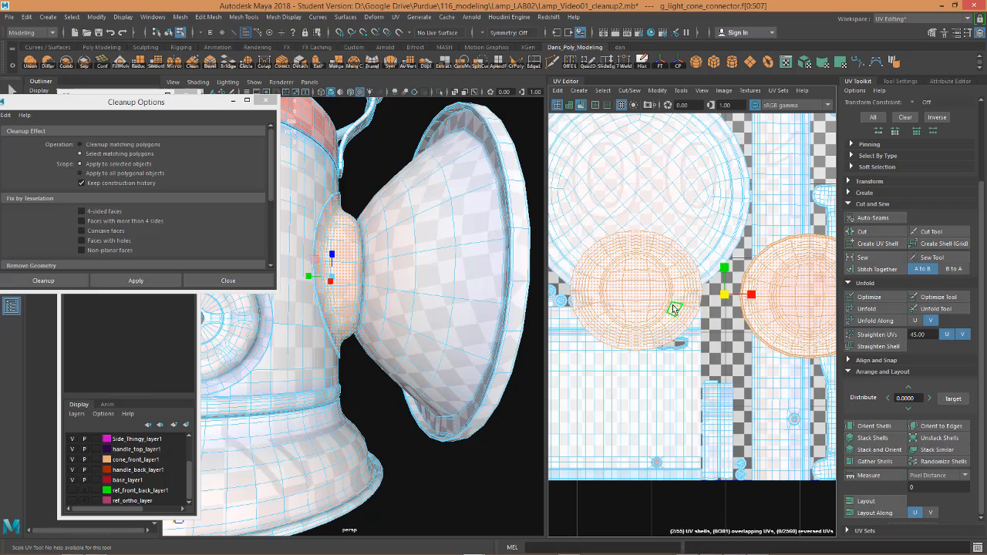
- Move the two enlarged connector shells into the empty space below the UV square, beside the light cone shells
{"action": "scroll", "coordinate": [672, 306], "scroll_direction": "down", "scroll_amount": 5}
{"action": "key", "text": "w"}
{"action": "left_click_drag", "start_coordinate": [686, 304], "coordinate": [775, 389]}
{"action": "scroll", "coordinate": [711, 293], "scroll_direction": "up", "scroll_amount": 5}
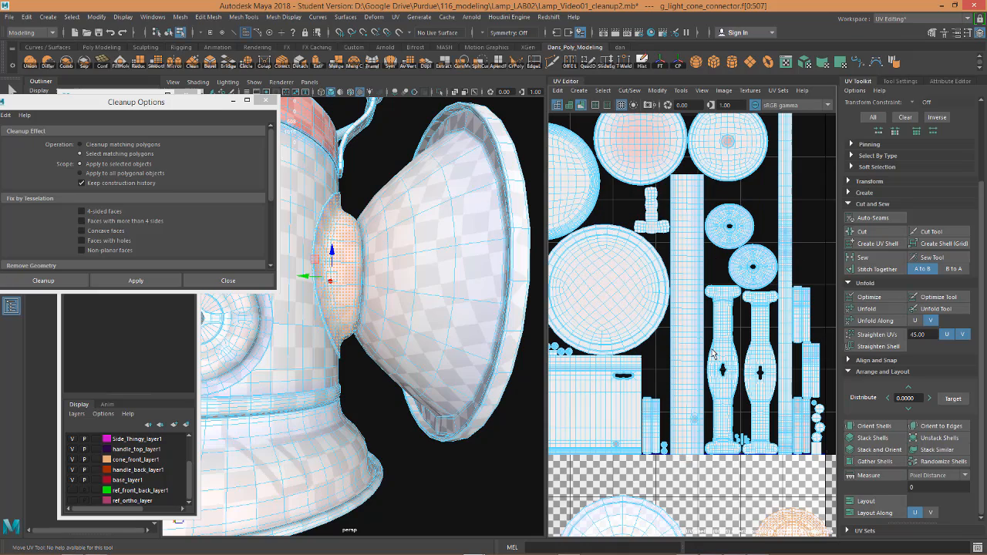
- Select the base and the round side piece one after the other and compare their checker size with the lamp body
{"action": "left_click", "coordinate": [686, 359]}
{"action": "scroll", "coordinate": [386, 323], "scroll_direction": "down", "scroll_amount": 5}
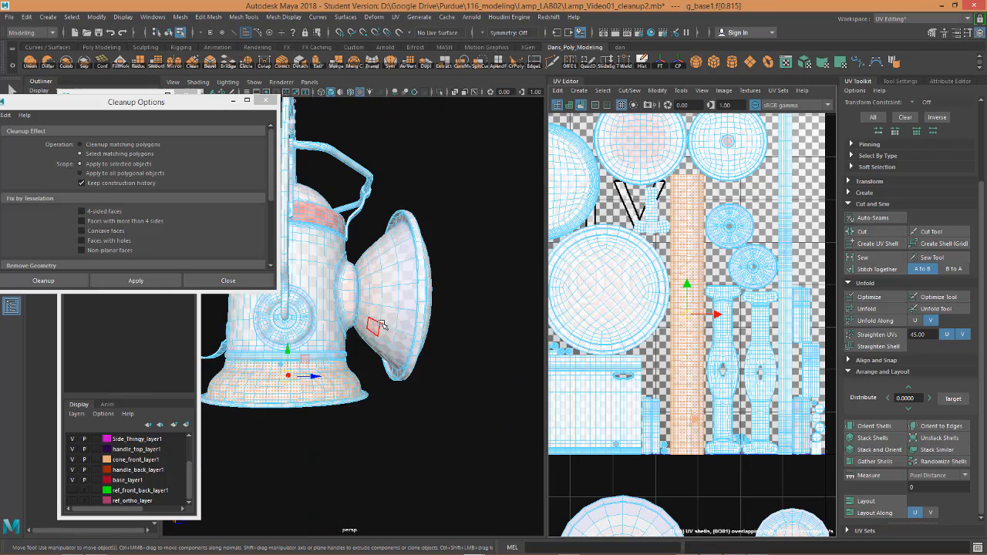
{"action": "left_click_drag", "start_coordinate": [341, 355], "coordinate": [357, 403], "text": "alt"}
{"action": "scroll", "coordinate": [358, 403], "scroll_direction": "up", "scroll_amount": 8}
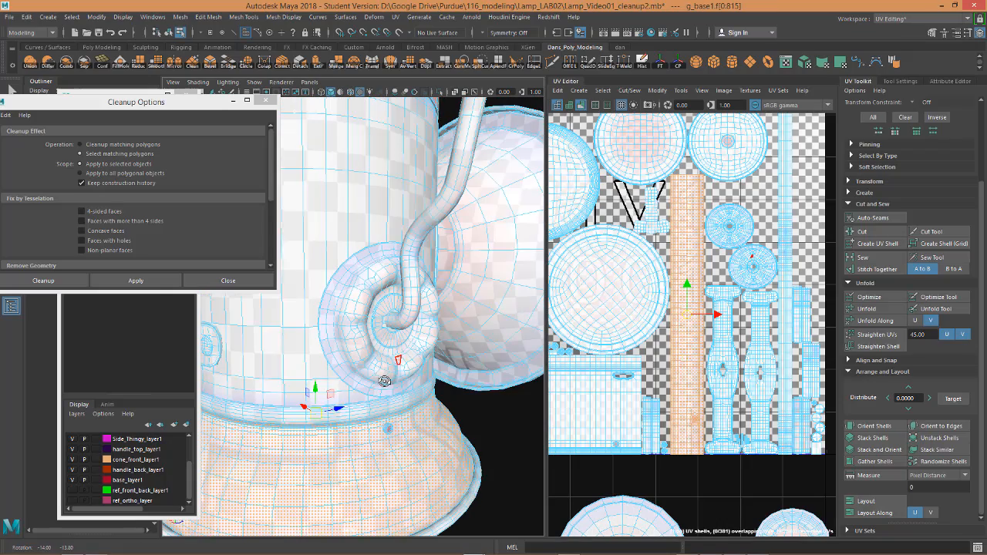
{"action": "left_click", "coordinate": [331, 329]}
{"action": "left_click", "coordinate": [331, 328]}
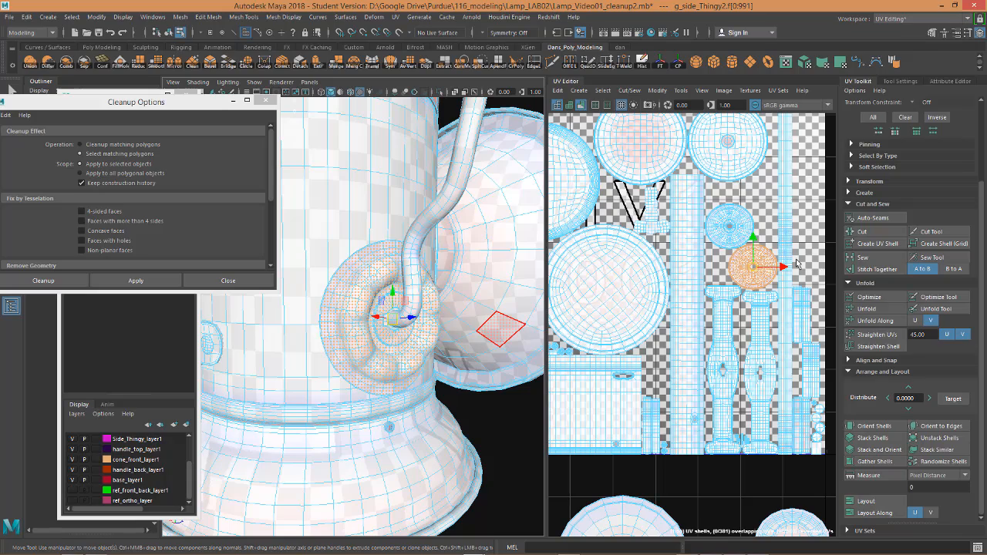
{"action": "key", "text": "f"}
{"action": "scroll", "coordinate": [406, 316], "scroll_direction": "down", "scroll_amount": 10}
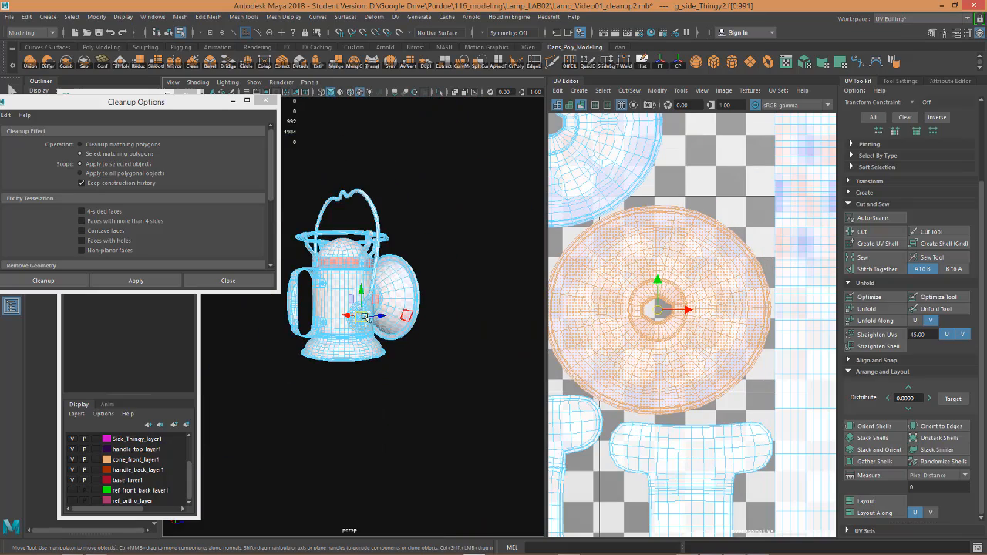
{"action": "left_click_drag", "start_coordinate": [337, 336], "coordinate": [423, 302], "text": "alt"}
{"action": "scroll", "coordinate": [376, 325], "scroll_direction": "up", "scroll_amount": 8}
{"action": "scroll", "coordinate": [435, 329], "scroll_direction": "up", "scroll_amount": 8}
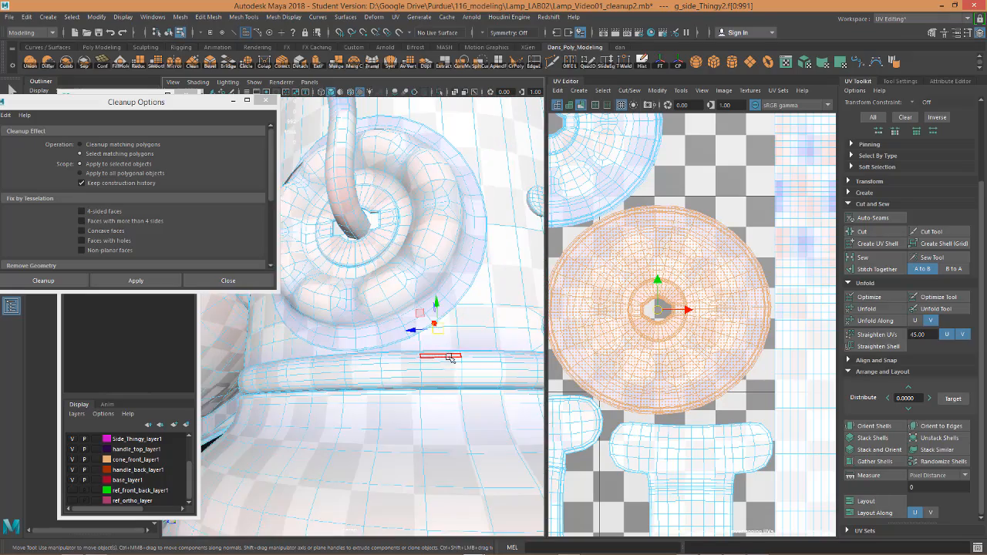
{"action": "left_click_drag", "start_coordinate": [449, 355], "coordinate": [379, 385], "text": "alt"}
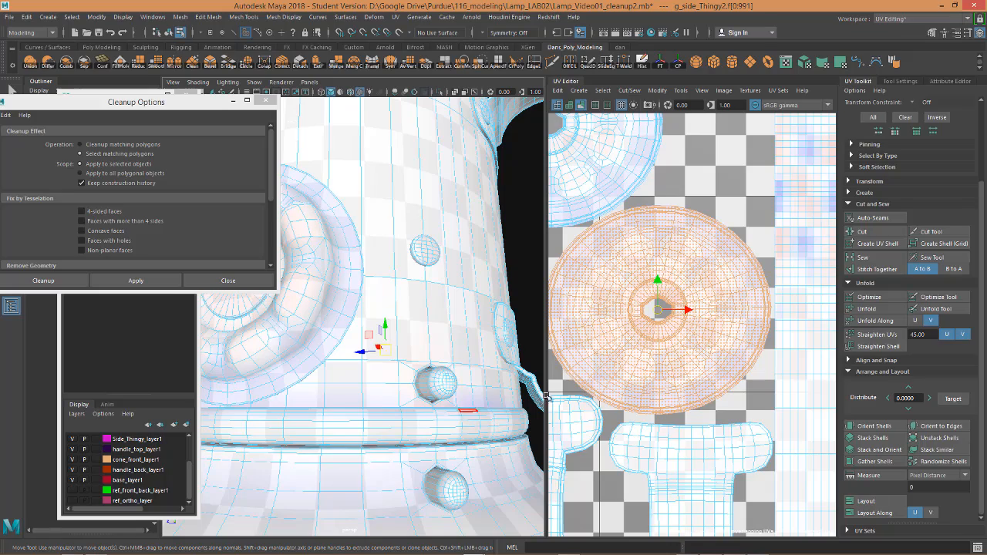
- Examine the smaller shells in the UV layout for checker scale and distortion against the large neighbouring shells
{"action": "scroll", "coordinate": [689, 296], "scroll_direction": "down", "scroll_amount": 10}
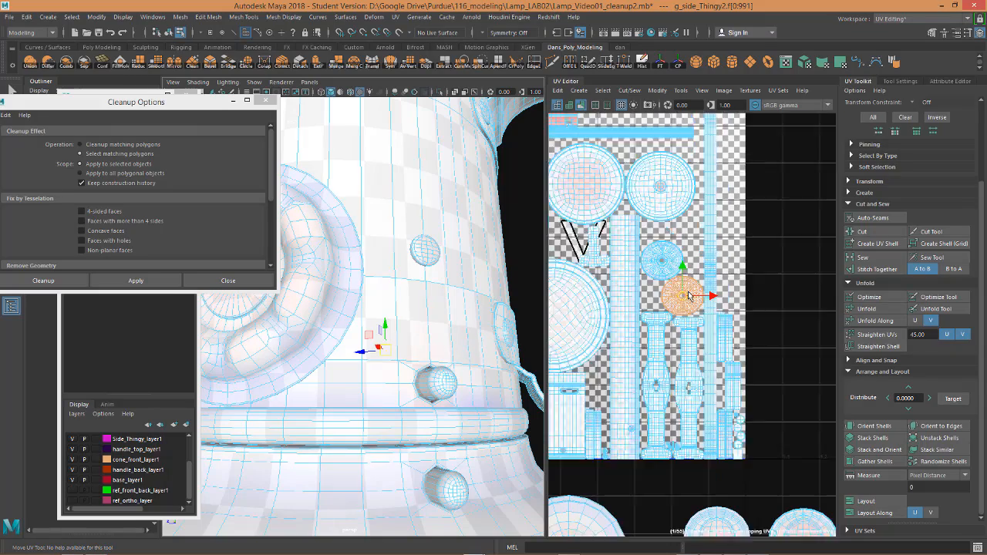
{"action": "scroll", "coordinate": [644, 343], "scroll_direction": "up", "scroll_amount": 8}
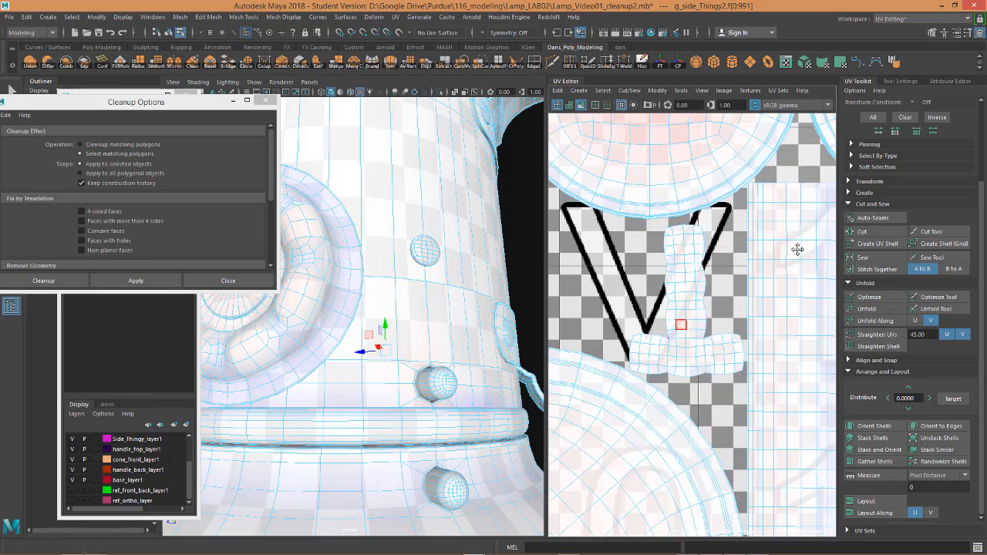
{"action": "scroll", "coordinate": [711, 260], "scroll_direction": "up", "scroll_amount": 8}
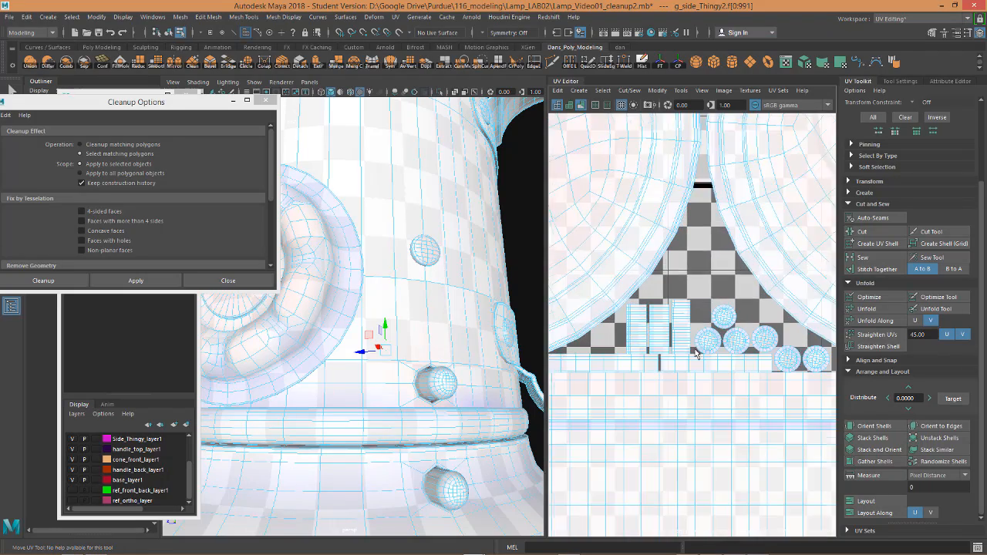
{"action": "scroll", "coordinate": [646, 325], "scroll_direction": "down", "scroll_amount": 4}
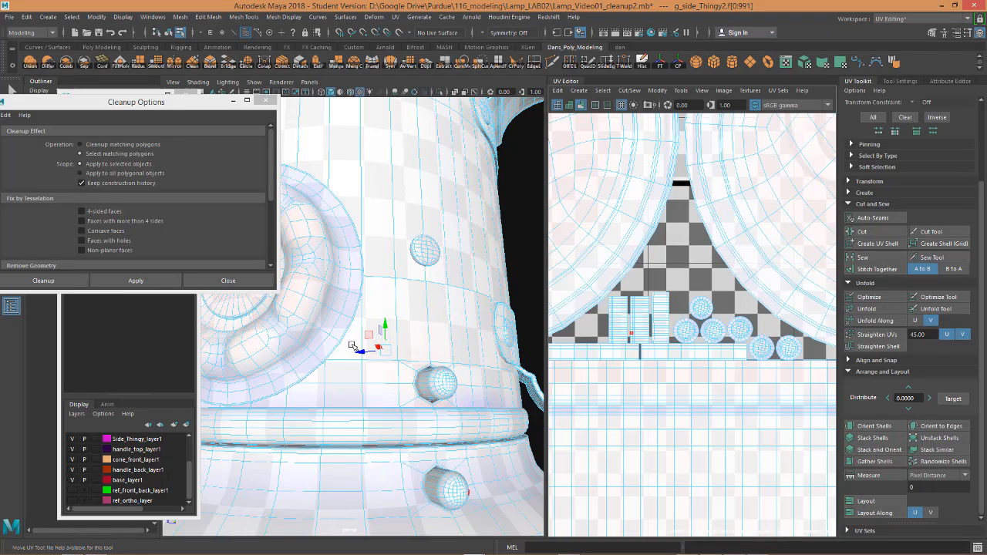
{"action": "scroll", "coordinate": [354, 346], "scroll_direction": "down", "scroll_amount": 8}
{"action": "scroll", "coordinate": [711, 411], "scroll_direction": "down", "scroll_amount": 8}
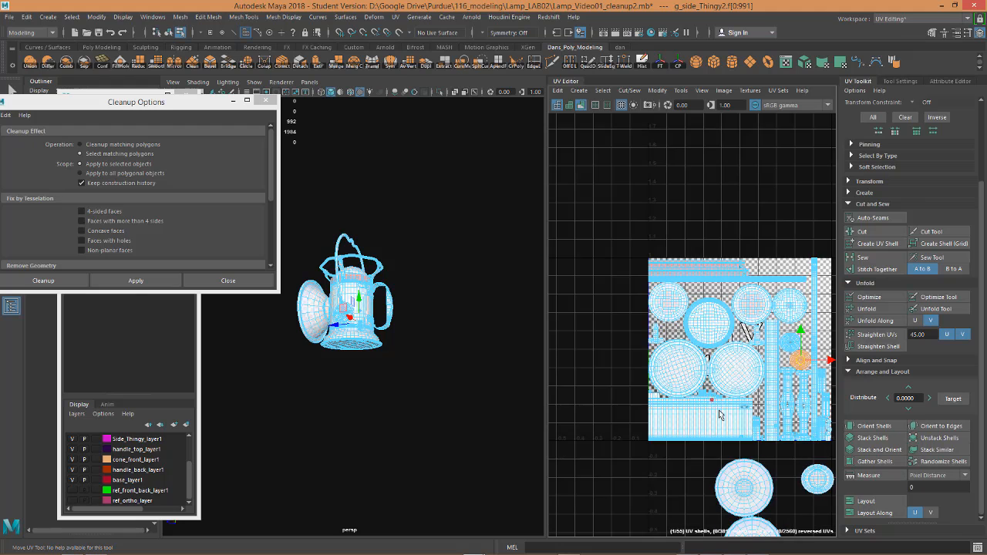
- Select all the lamp's UV shells, including the enlarged ones below the square, try running Layout on them, and undo it
{"action": "scroll", "coordinate": [771, 467], "scroll_direction": "down", "scroll_amount": 2}
{"action": "left_click_drag", "start_coordinate": [808, 514], "coordinate": [672, 315]}
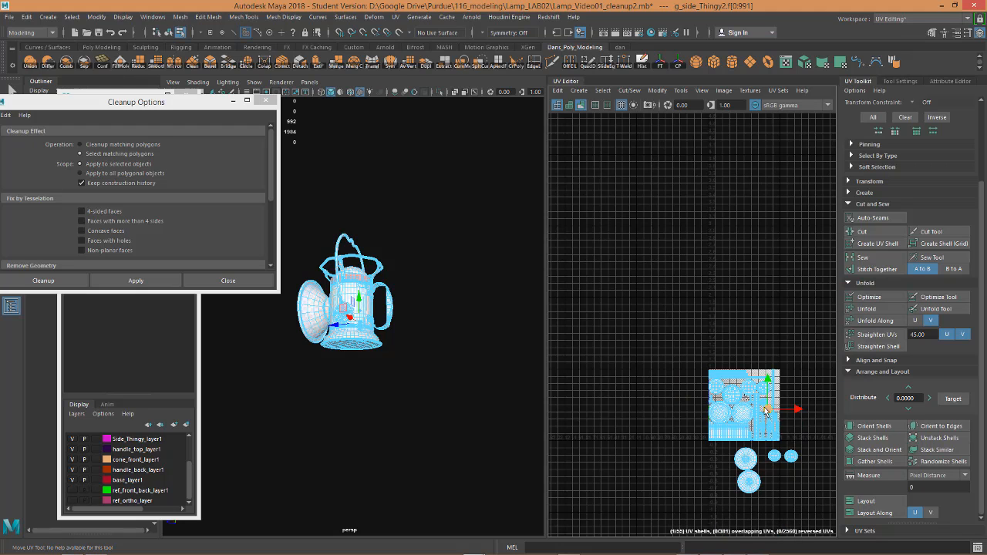
{"action": "left_click", "coordinate": [887, 502]}
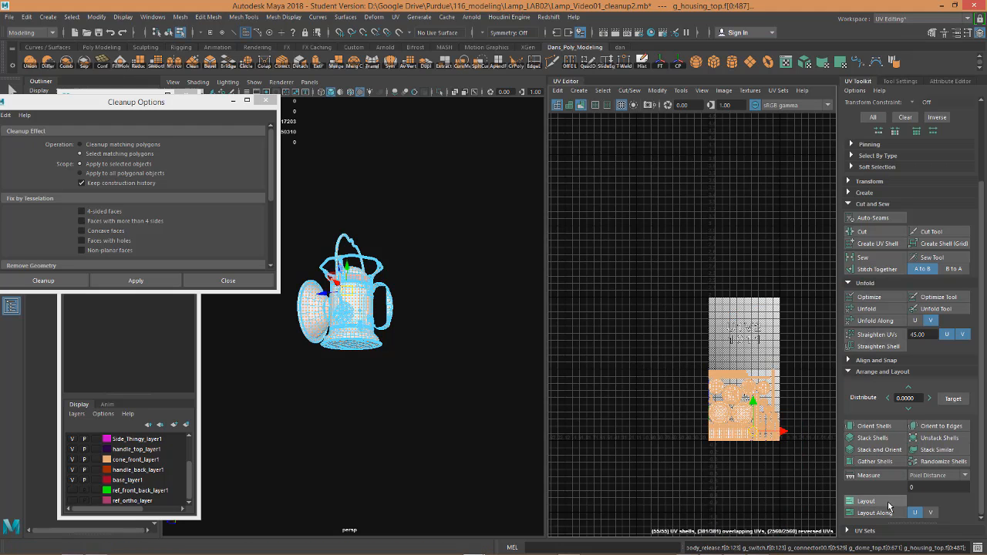
{"action": "scroll", "coordinate": [700, 368], "scroll_direction": "up", "scroll_amount": 6}
{"action": "middle_click_drag", "start_coordinate": [701, 369], "coordinate": [601, 261], "text": "alt"}
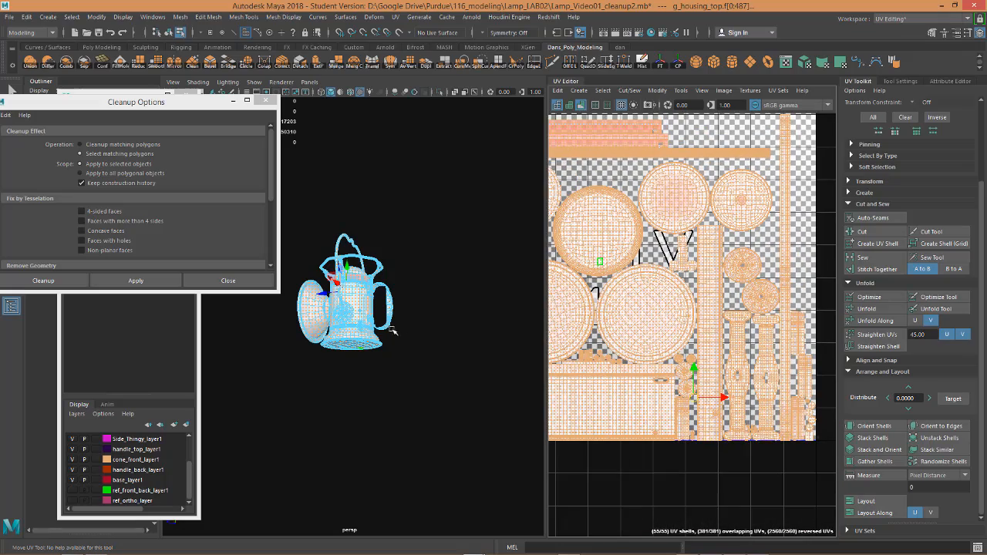
{"action": "right_click_drag", "start_coordinate": [391, 330], "coordinate": [473, 346], "text": "alt"}
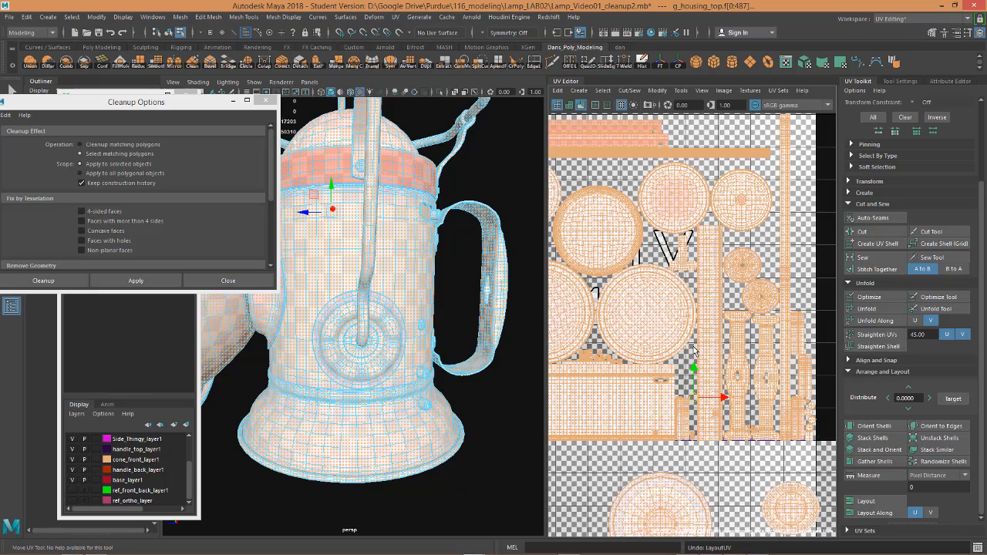
{"action": "scroll", "coordinate": [693, 349], "scroll_direction": "down", "scroll_amount": 5}
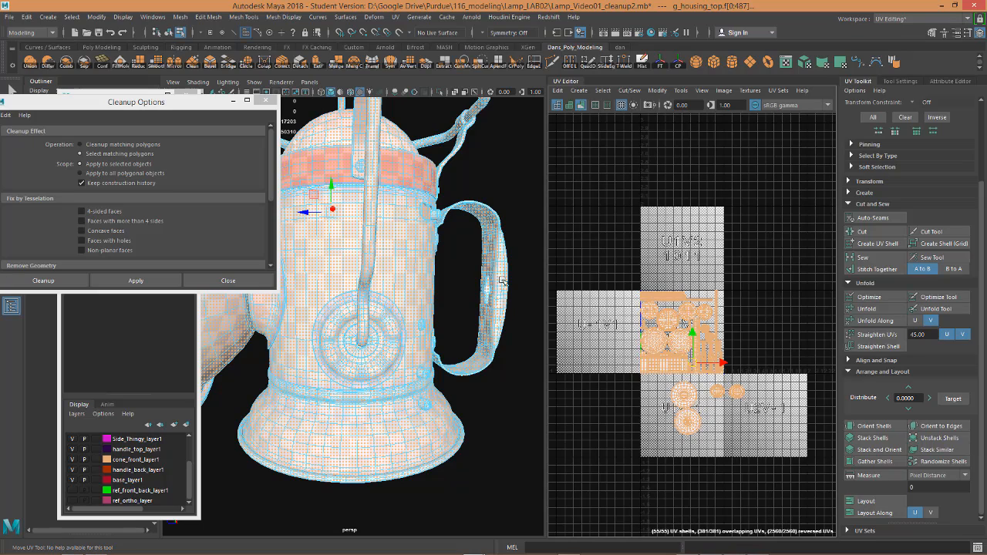
- Close the Cleanup Options and Channel Box windows and open the options for the UV Layout command
{"action": "left_click", "coordinate": [229, 280]}
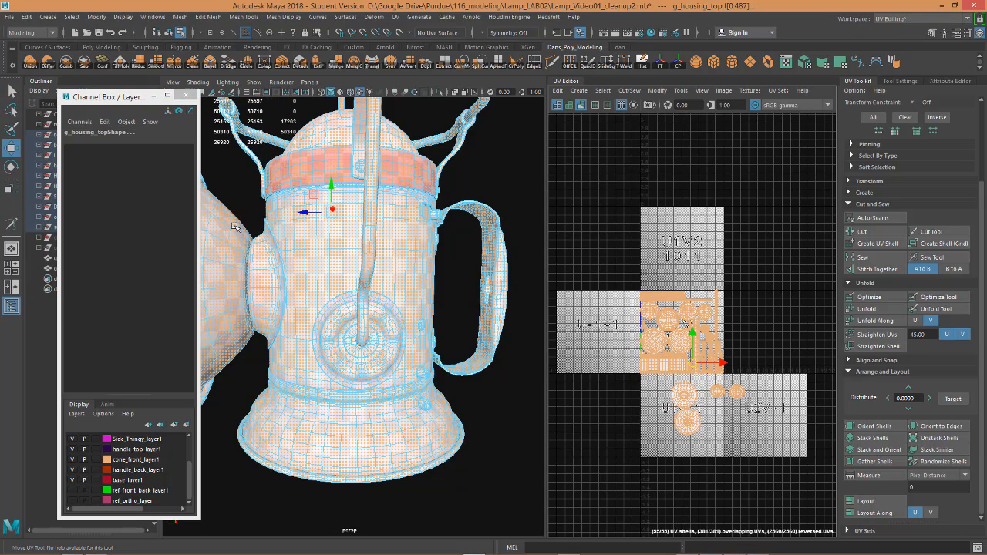
{"action": "left_click", "coordinate": [186, 95]}
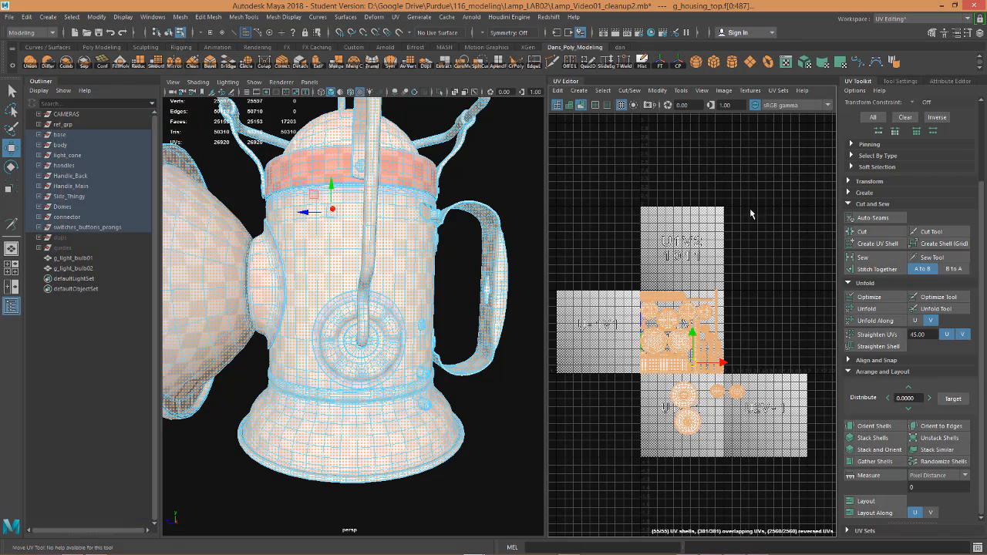
{"action": "left_click", "coordinate": [660, 92]}
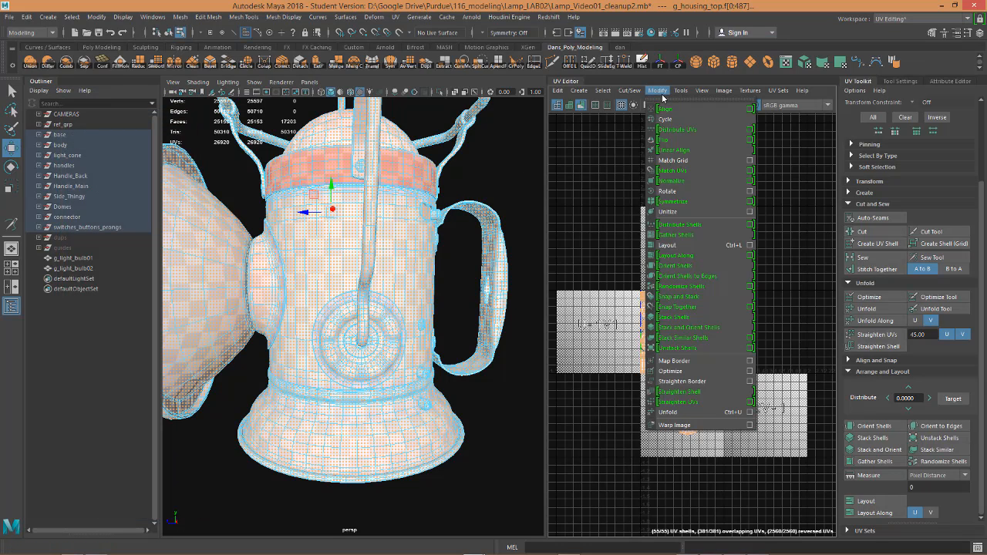
{"action": "left_click", "coordinate": [749, 245]}
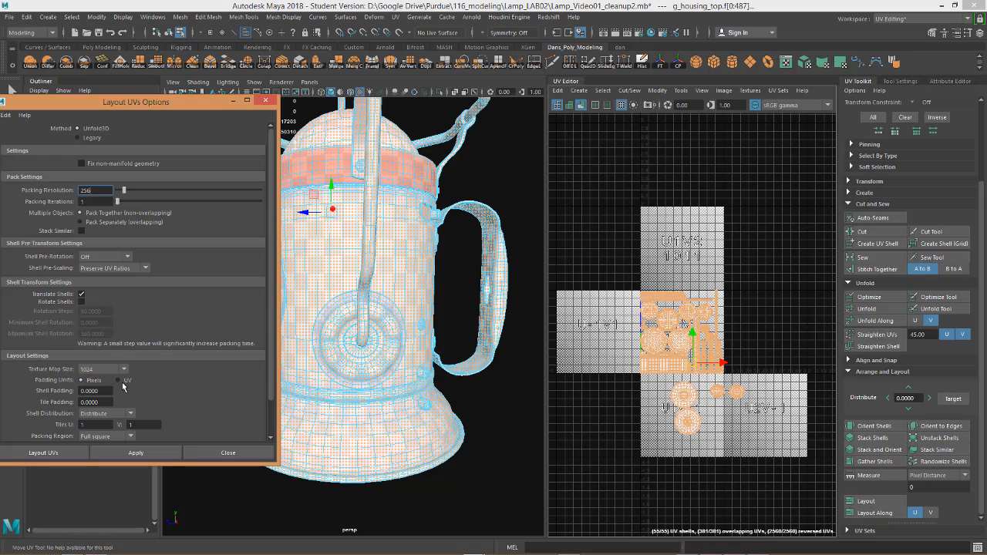
- Set Shell Pre-Scaling to Off and apply the layout to all selected shells
{"action": "left_click", "coordinate": [143, 269]}
{"action": "left_click", "coordinate": [123, 281]}
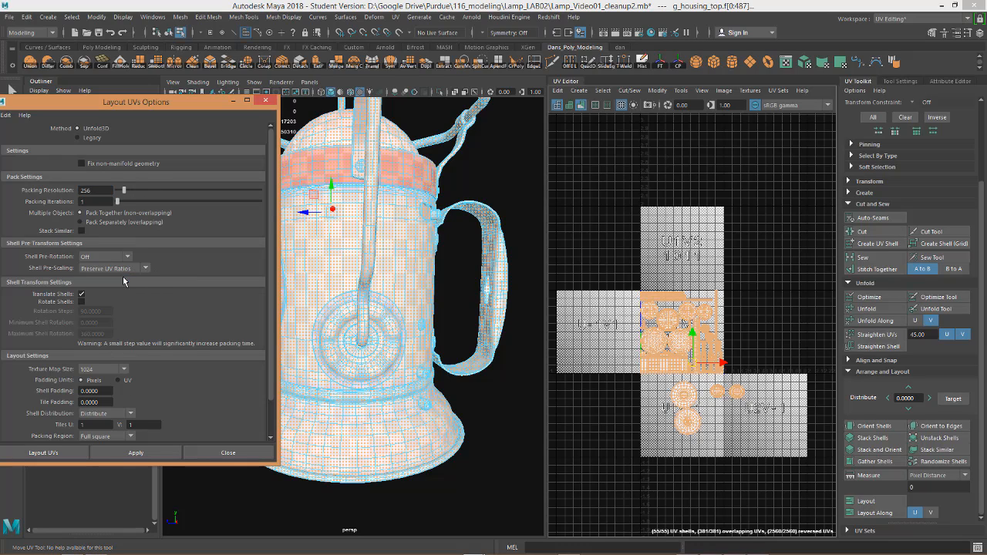
{"action": "left_click", "coordinate": [178, 453]}
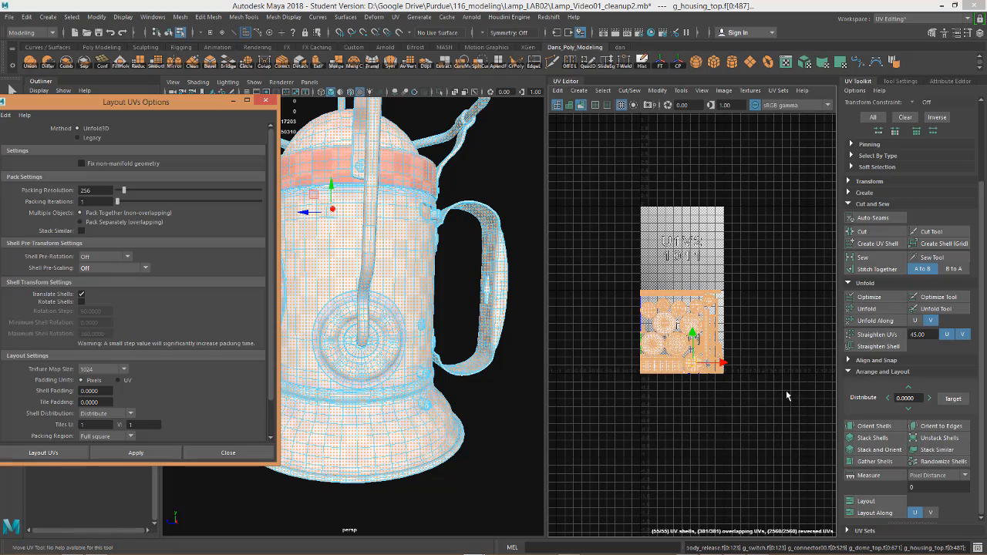
- Examine the lamp body, light cone, side piece and housing rim for consistent checker size with the new layout
{"action": "left_click_drag", "start_coordinate": [469, 323], "coordinate": [513, 332], "text": "alt"}
{"action": "left_click_drag", "start_coordinate": [407, 337], "coordinate": [408, 328], "text": "alt"}
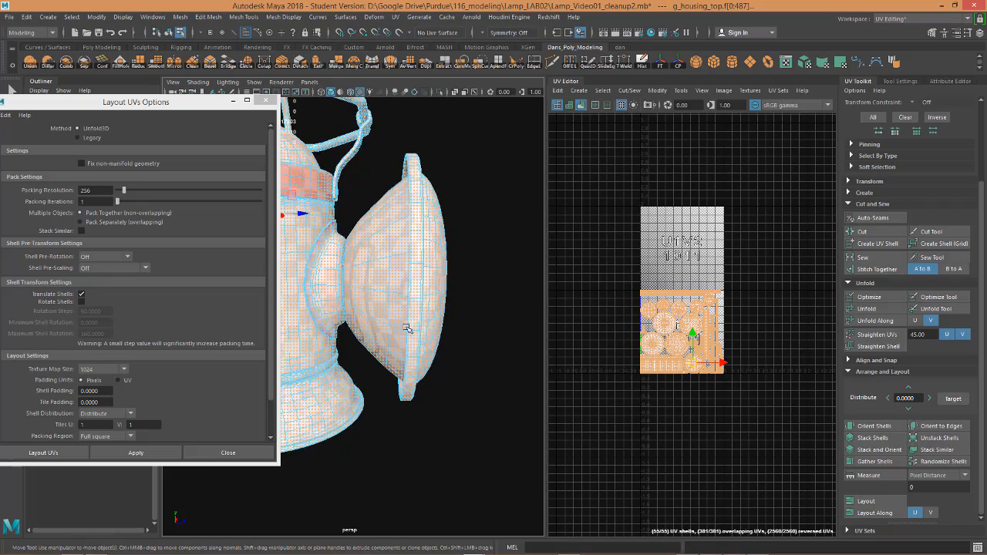
{"action": "middle_click_drag", "start_coordinate": [408, 329], "coordinate": [499, 324], "text": "alt"}
{"action": "scroll", "coordinate": [746, 341], "scroll_direction": "up", "scroll_amount": 5}
{"action": "scroll", "coordinate": [697, 348], "scroll_direction": "up", "scroll_amount": 8}
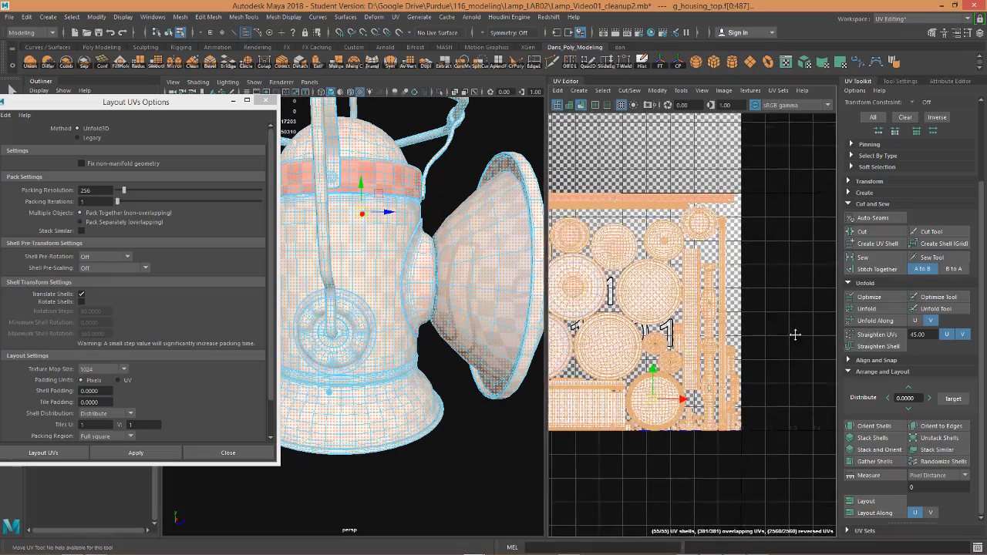
{"action": "left_click_drag", "start_coordinate": [475, 328], "coordinate": [439, 365], "text": "alt"}
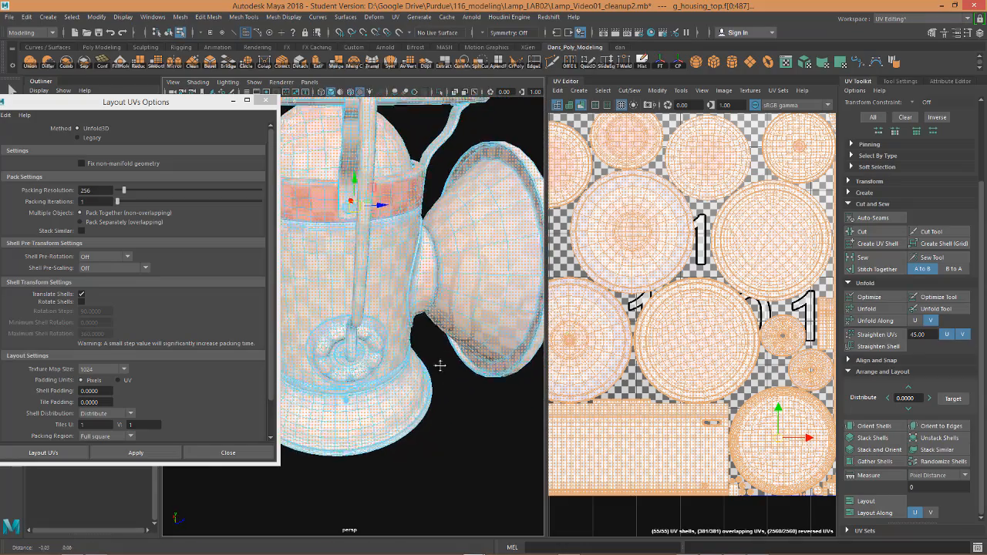
{"action": "middle_click_drag", "start_coordinate": [439, 365], "coordinate": [475, 404], "text": "alt"}
{"action": "scroll", "coordinate": [428, 360], "scroll_direction": "up", "scroll_amount": 5}
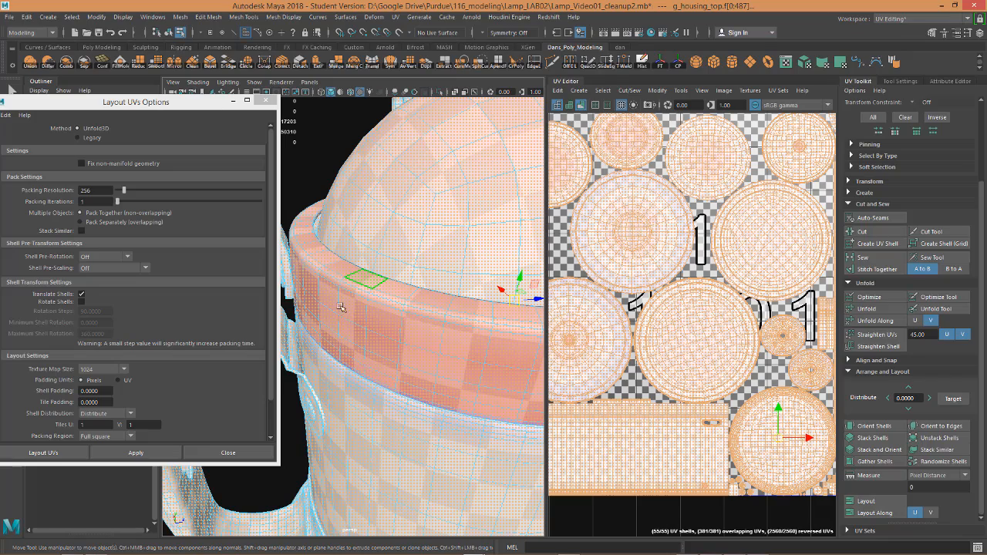
{"action": "left_click_drag", "start_coordinate": [380, 317], "coordinate": [428, 282], "text": "alt"}
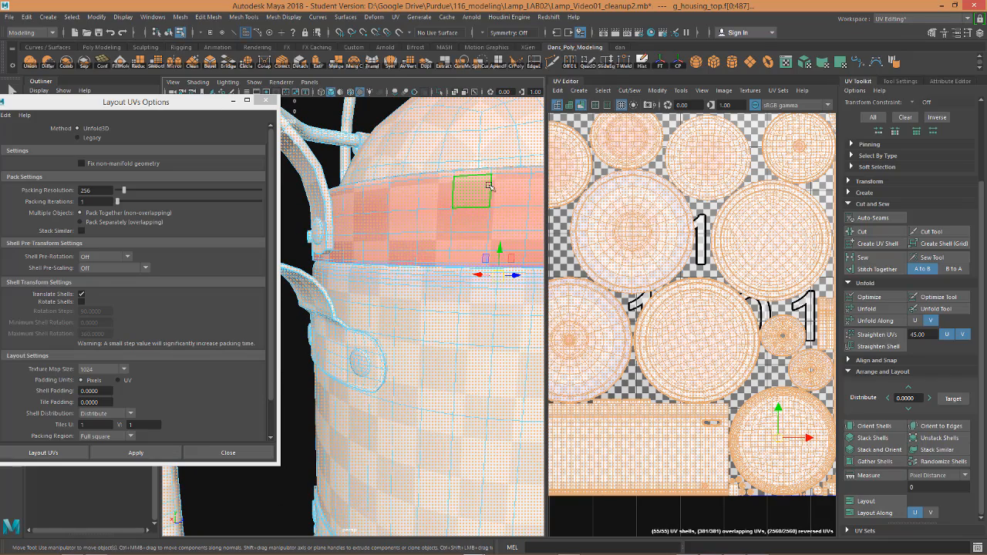
{"action": "left_click_drag", "start_coordinate": [461, 230], "coordinate": [443, 213], "text": "alt"}
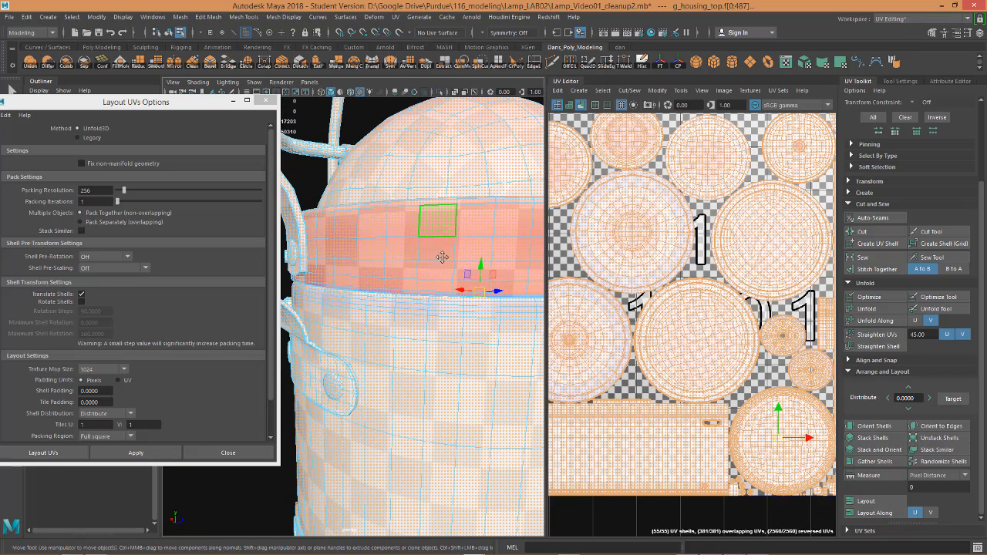
- Switch to object mode, select the top dome and move it off the lamp housing
{"action": "middle_click_drag", "start_coordinate": [442, 258], "coordinate": [404, 313], "text": "alt"}
{"action": "scroll", "coordinate": [403, 310], "scroll_direction": "down", "scroll_amount": 6}
{"action": "left_click_drag", "start_coordinate": [404, 308], "coordinate": [363, 308], "text": "alt"}
{"action": "right_click_drag", "start_coordinate": [340, 248], "coordinate": [378, 261]}
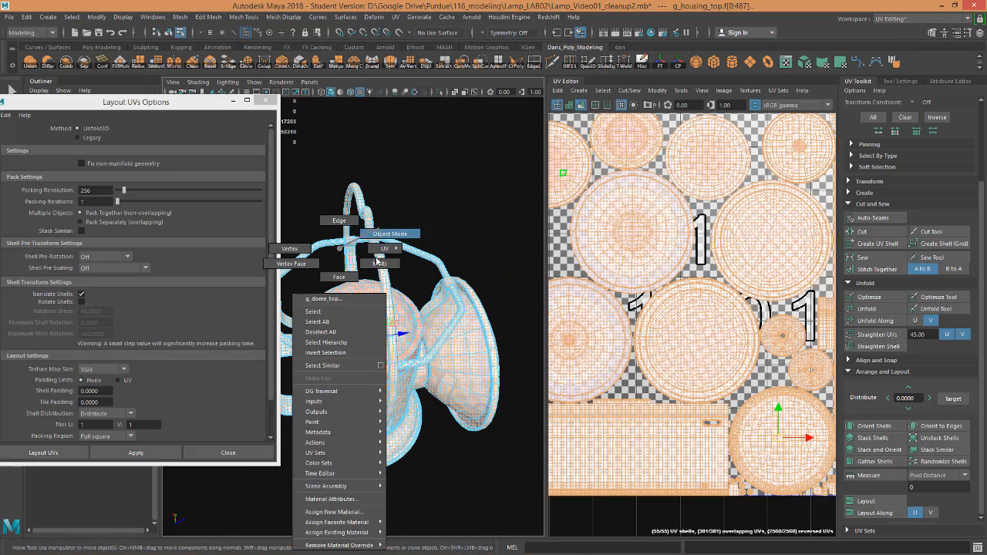
{"action": "left_click", "coordinate": [388, 330]}
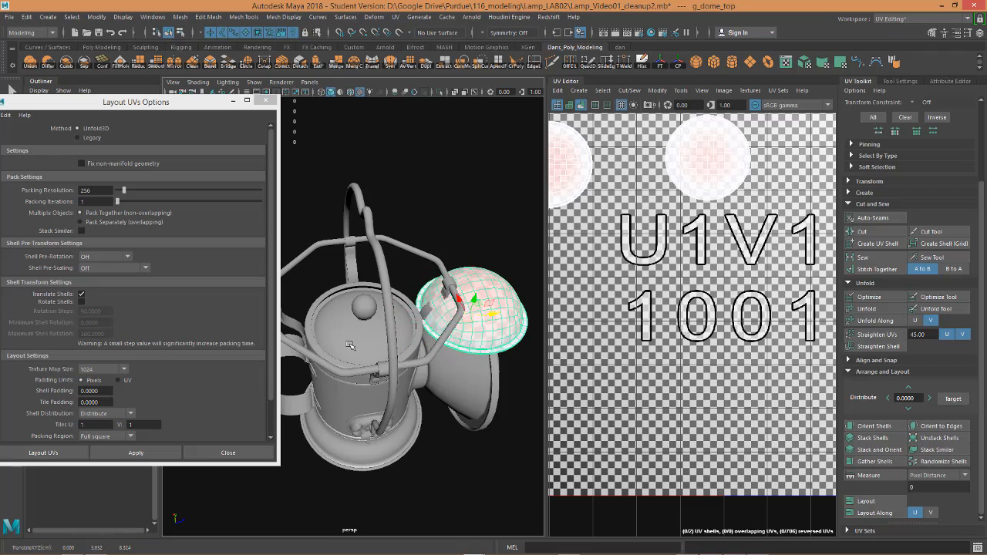
- Inspect the housing top uncovered by the top dome and undo the dome's move
{"action": "left_click", "coordinate": [378, 322]}
{"action": "key", "text": "f"}
{"action": "key", "text": "ctrl+z"}
{"action": "key", "text": "ctrl+z"}
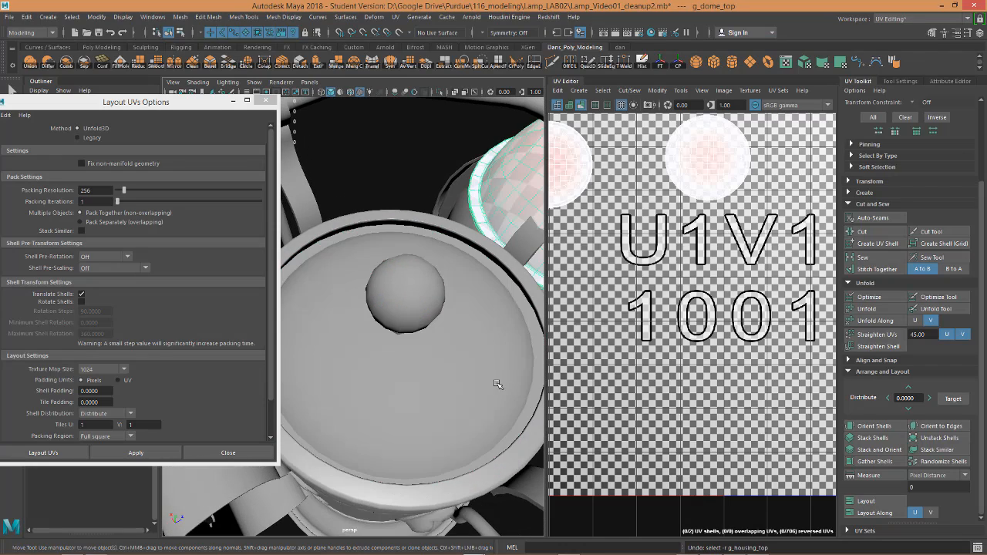
{"action": "key", "text": "f"}
{"action": "left_click_drag", "start_coordinate": [482, 390], "coordinate": [487, 340], "text": "alt"}
{"action": "right_click_drag", "start_coordinate": [488, 339], "coordinate": [458, 406], "text": "alt"}
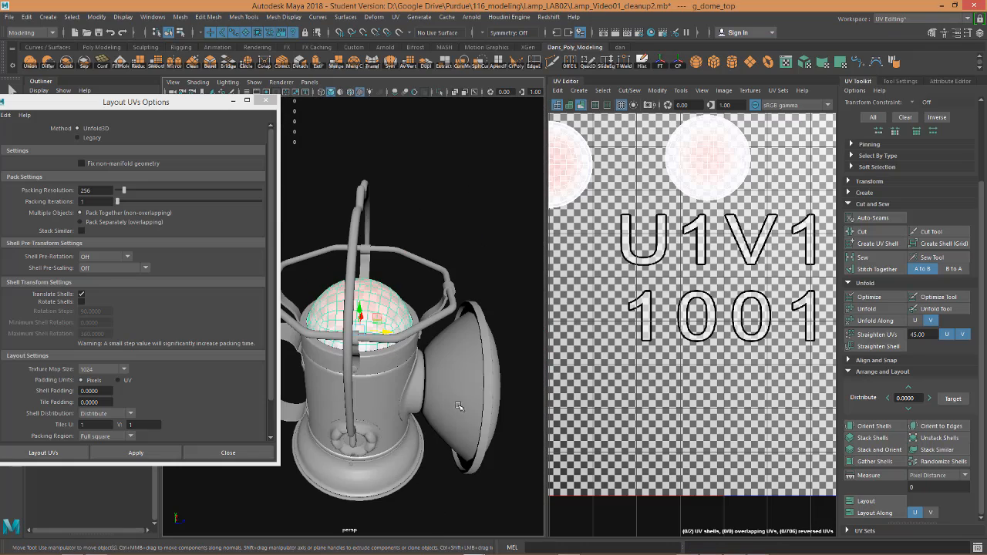
- Move the cone dome off the light cone and examine the checker pattern inside the cone
{"action": "left_click", "coordinate": [494, 368]}
{"action": "left_click_drag", "start_coordinate": [494, 368], "coordinate": [401, 369], "text": "alt"}
{"action": "left_click_drag", "start_coordinate": [447, 424], "coordinate": [574, 365]}
{"action": "left_click", "coordinate": [437, 411]}
{"action": "left_click_drag", "start_coordinate": [455, 469], "coordinate": [418, 449], "text": "alt"}
{"action": "middle_click_drag", "start_coordinate": [405, 408], "coordinate": [424, 333], "text": "alt"}
{"action": "right_click_drag", "start_coordinate": [424, 333], "coordinate": [422, 373], "text": "alt"}
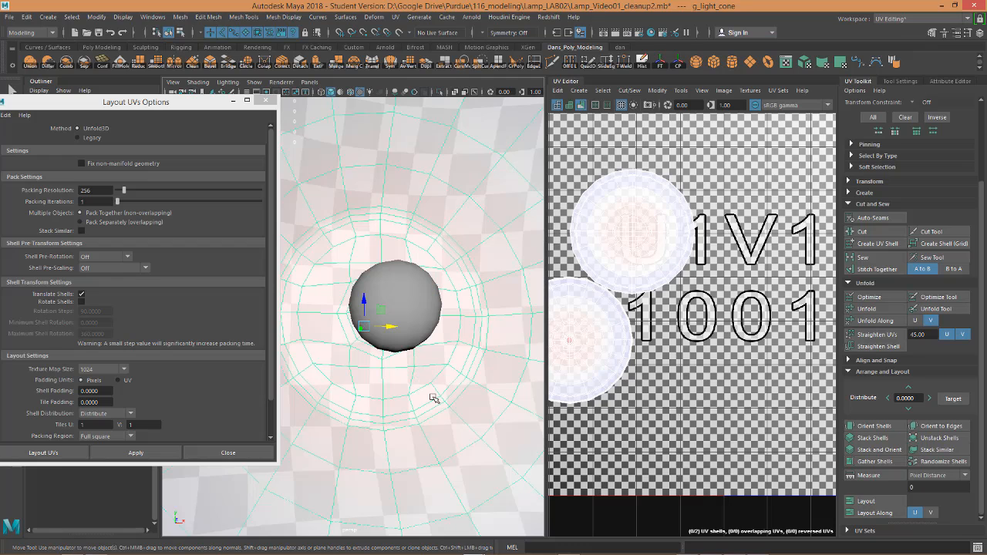
- Undo the cone dome's move so it covers the light cone again
{"action": "scroll", "coordinate": [434, 398], "scroll_direction": "down", "scroll_amount": 5}
{"action": "left_click", "coordinate": [490, 346]}
{"action": "key", "text": "ctrl+z"}
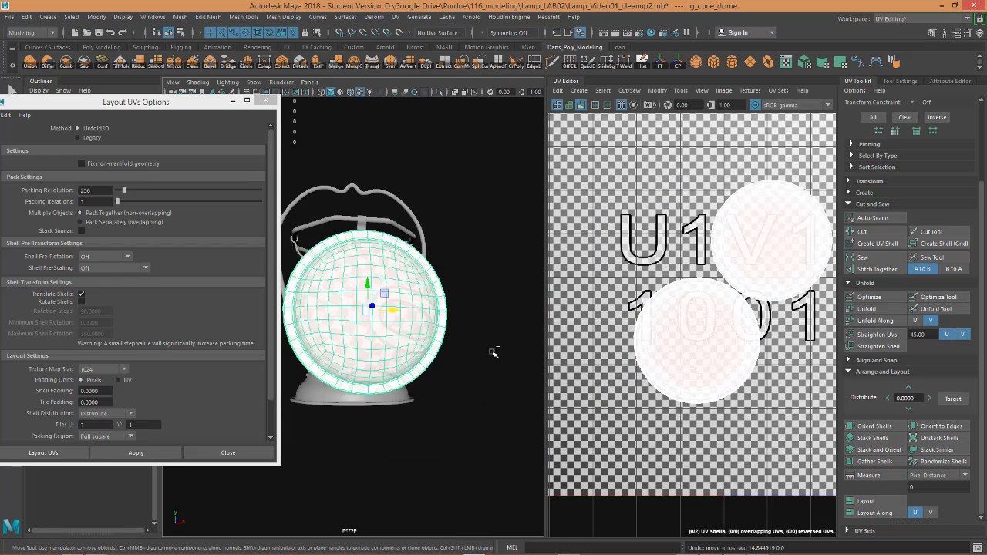
- Select the cap ring below the top dome and frame its UV shell in the UV Editor
{"action": "left_click_drag", "start_coordinate": [417, 383], "coordinate": [451, 419], "text": "alt"}
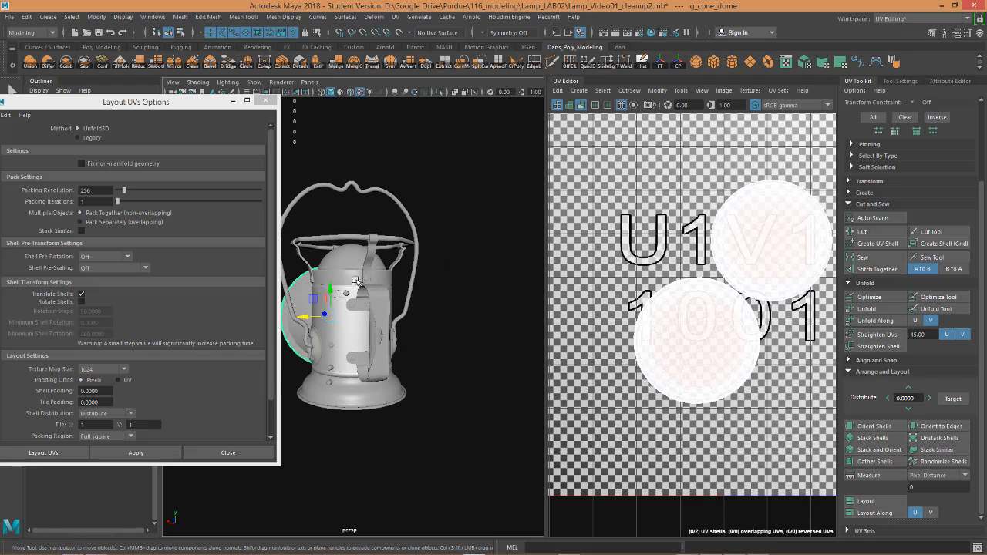
{"action": "left_click", "coordinate": [341, 276]}
{"action": "key", "text": "f"}
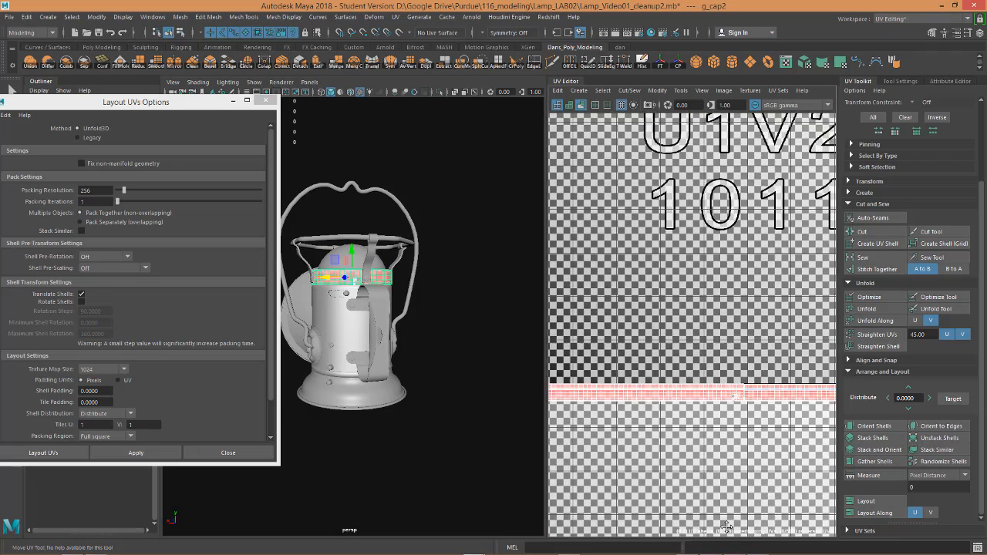
{"action": "scroll", "coordinate": [717, 335], "scroll_direction": "up", "scroll_amount": 4}
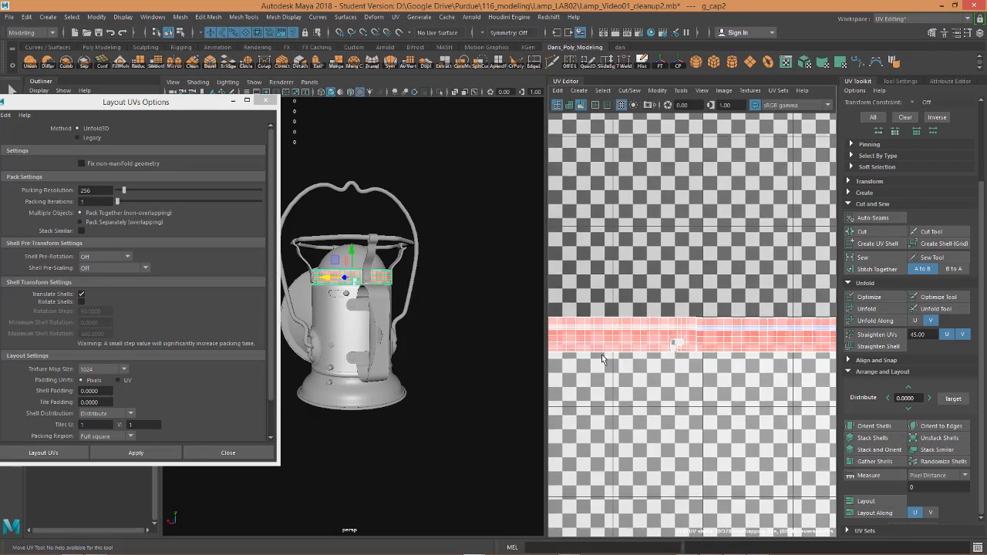
{"action": "scroll", "coordinate": [714, 339], "scroll_direction": "up", "scroll_amount": 3}
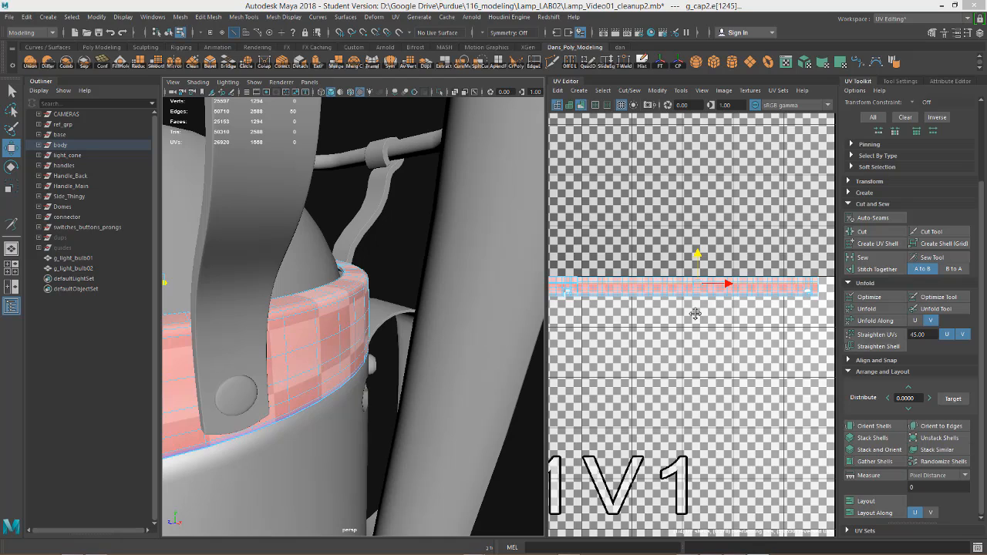
- Examine the cap ring's long UV strip, including its edge rows and the area around the notch cutout
{"action": "scroll", "coordinate": [695, 314], "scroll_direction": "up", "scroll_amount": 8}
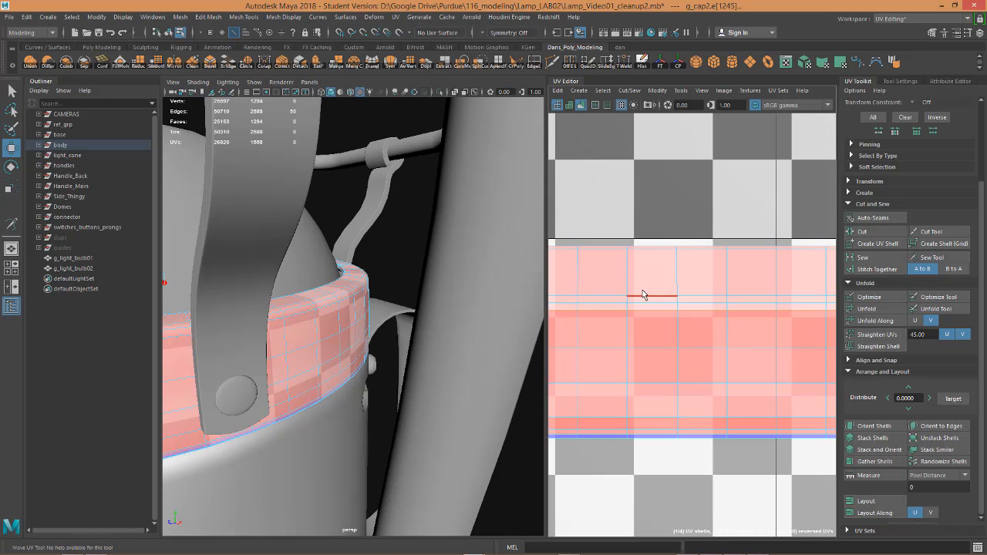
{"action": "scroll", "coordinate": [644, 295], "scroll_direction": "down", "scroll_amount": 1}
{"action": "scroll", "coordinate": [696, 294], "scroll_direction": "down", "scroll_amount": 3}
{"action": "scroll", "coordinate": [680, 299], "scroll_direction": "down", "scroll_amount": 1}
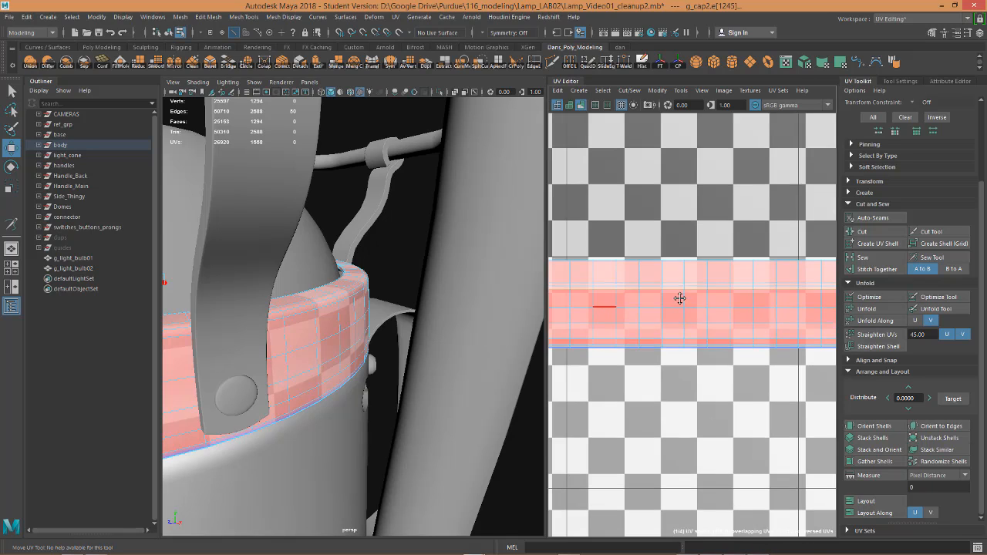
{"action": "middle_click_drag", "start_coordinate": [680, 298], "coordinate": [575, 278], "text": "alt"}
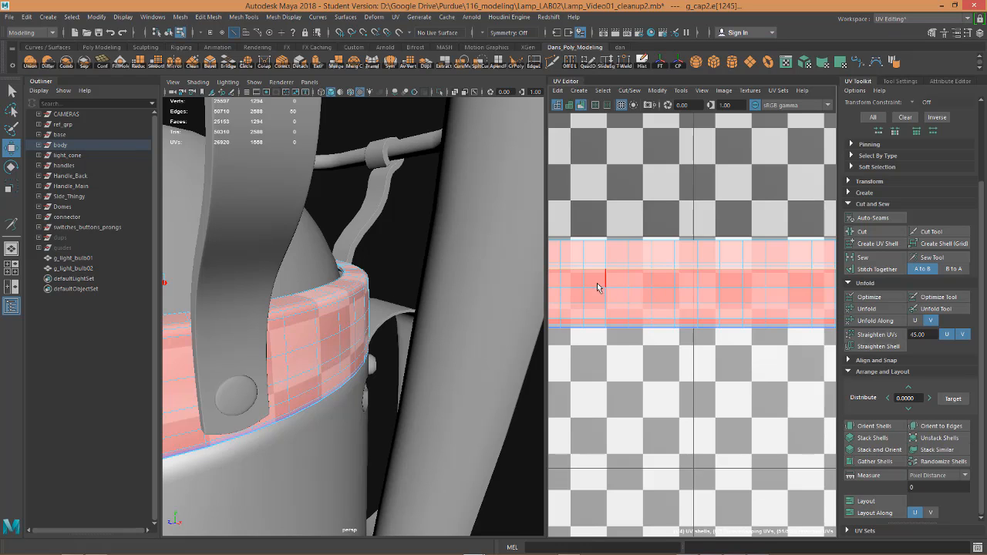
{"action": "scroll", "coordinate": [795, 251], "scroll_direction": "down", "scroll_amount": 2}
{"action": "scroll", "coordinate": [661, 253], "scroll_direction": "down", "scroll_amount": 1}
{"action": "scroll", "coordinate": [703, 274], "scroll_direction": "down", "scroll_amount": 1}
{"action": "scroll", "coordinate": [703, 275], "scroll_direction": "up", "scroll_amount": 3}
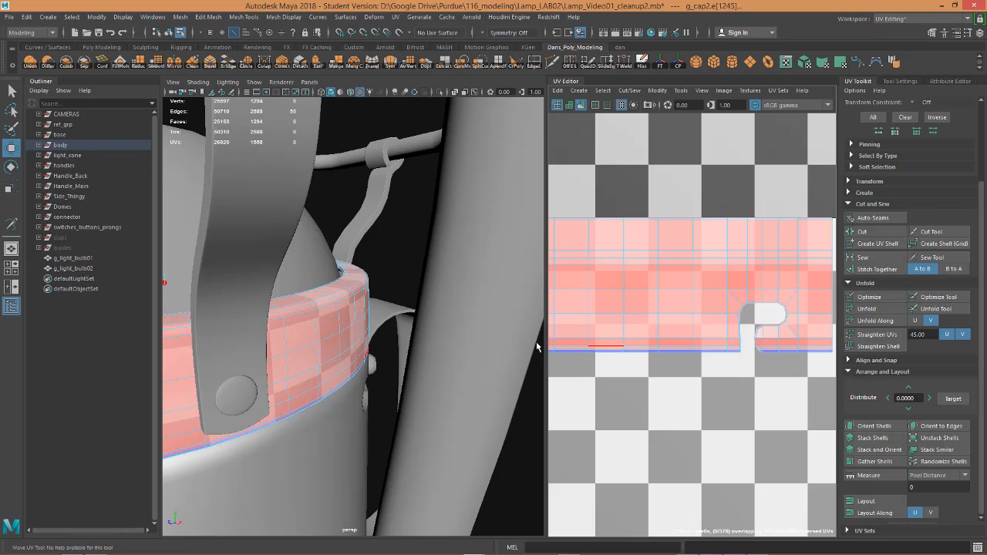
- Examine the cap ring's checker pattern on the lamp from above and around, comparing it with its UV strip
{"action": "right_click_drag", "start_coordinate": [305, 337], "coordinate": [354, 310], "text": "alt"}
{"action": "middle_click_drag", "start_coordinate": [353, 310], "coordinate": [391, 296], "text": "alt"}
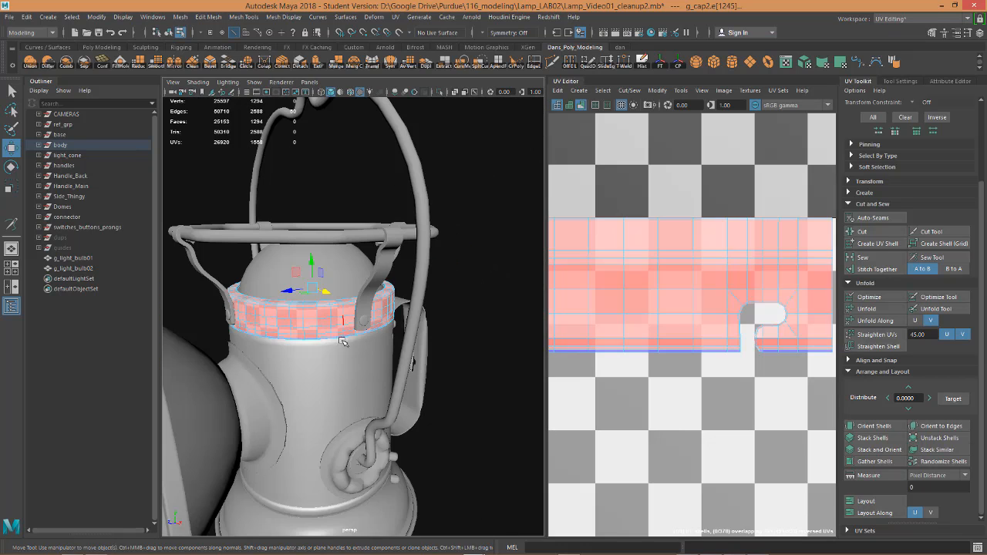
{"action": "left_click_drag", "start_coordinate": [343, 342], "coordinate": [368, 391], "text": "alt"}
{"action": "scroll", "coordinate": [401, 301], "scroll_direction": "up", "scroll_amount": 5}
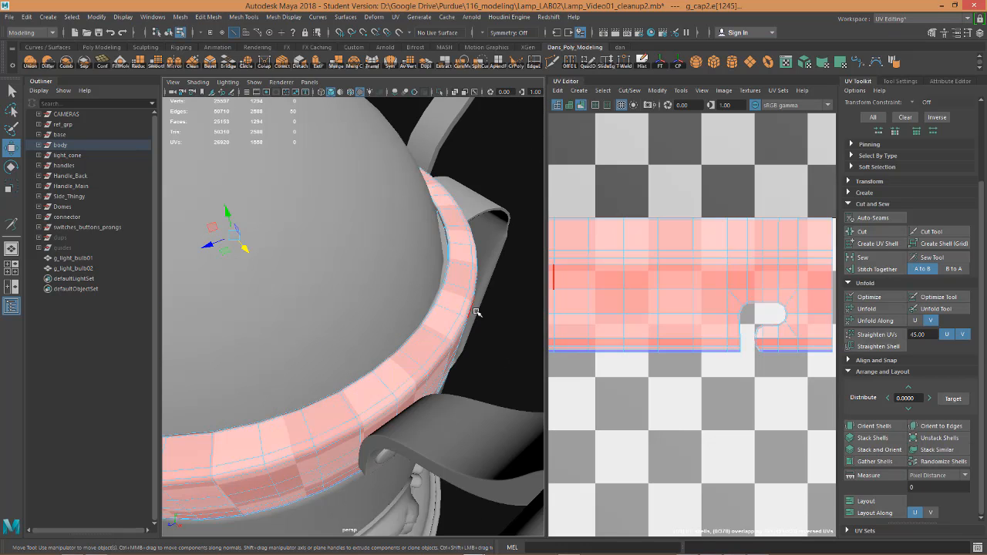
{"action": "scroll", "coordinate": [694, 334], "scroll_direction": "down", "scroll_amount": 5}
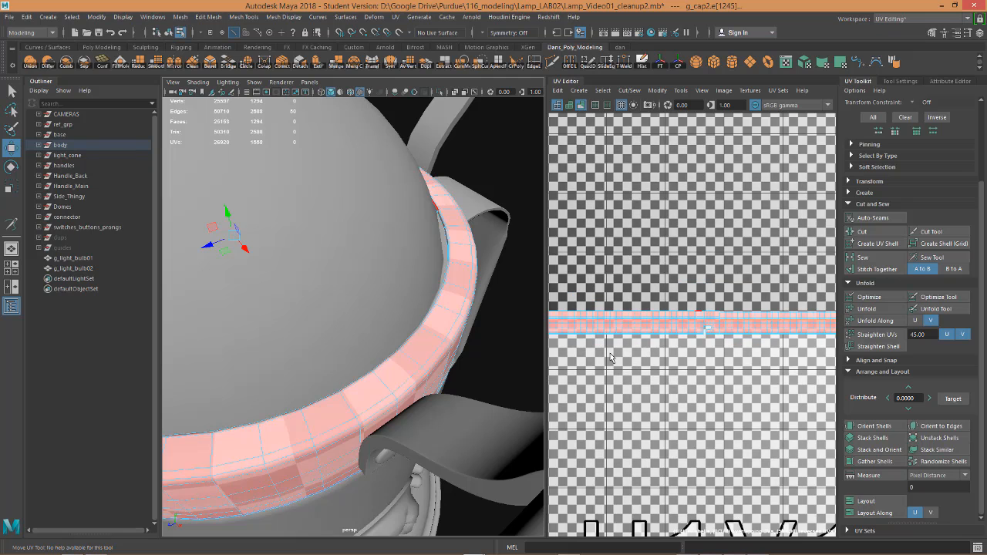
{"action": "scroll", "coordinate": [682, 323], "scroll_direction": "down", "scroll_amount": 2}
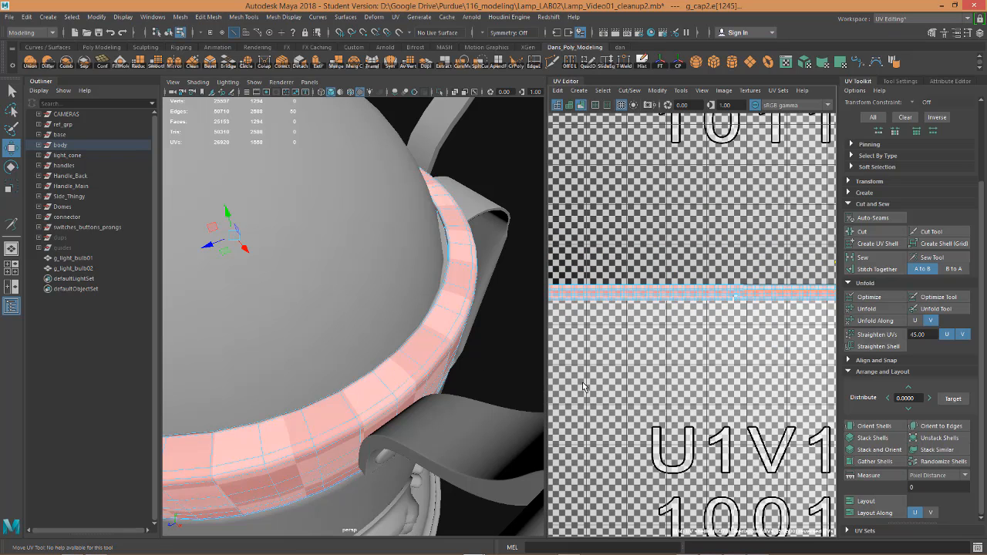
{"action": "left_click_drag", "start_coordinate": [371, 402], "coordinate": [409, 344], "text": "alt"}
{"action": "scroll", "coordinate": [589, 342], "scroll_direction": "up", "scroll_amount": 2}
{"action": "scroll", "coordinate": [467, 403], "scroll_direction": "down", "scroll_amount": 8}
{"action": "scroll", "coordinate": [764, 290], "scroll_direction": "up", "scroll_amount": 3}
{"action": "scroll", "coordinate": [764, 290], "scroll_direction": "down", "scroll_amount": 2}
{"action": "scroll", "coordinate": [371, 335], "scroll_direction": "down", "scroll_amount": 5}
{"action": "middle_click_drag", "start_coordinate": [371, 335], "coordinate": [398, 393], "text": "alt"}
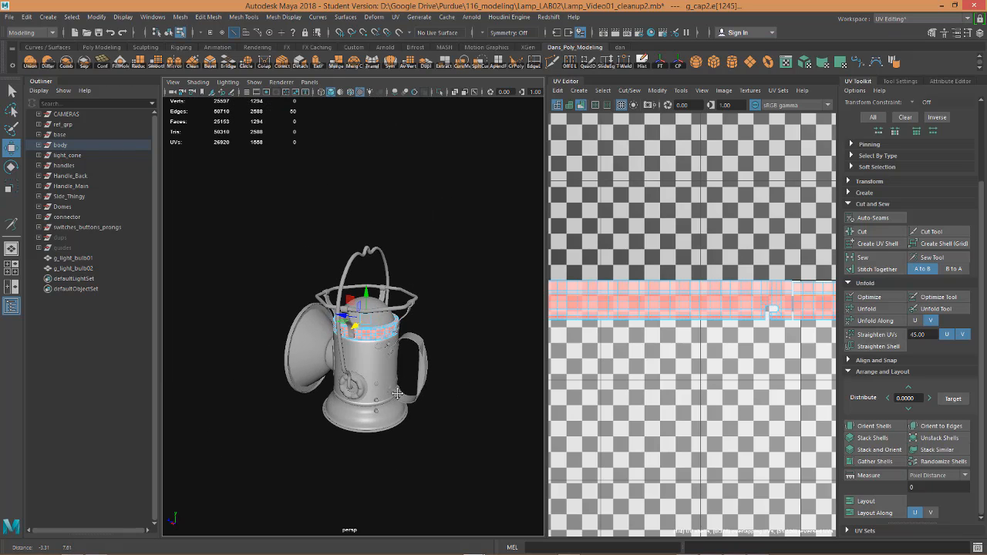
{"action": "scroll", "coordinate": [397, 393], "scroll_direction": "up", "scroll_amount": 4}
{"action": "scroll", "coordinate": [393, 333], "scroll_direction": "up", "scroll_amount": 2}
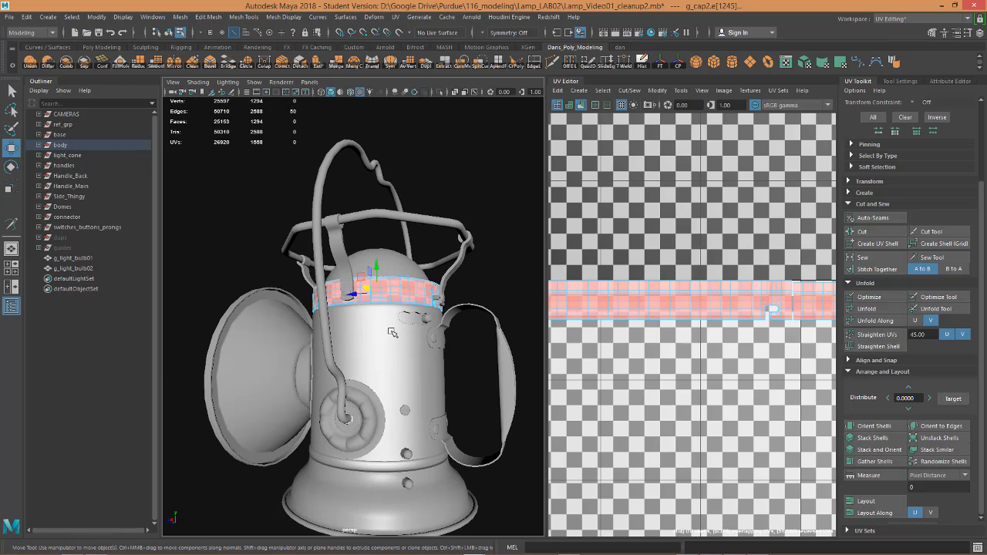